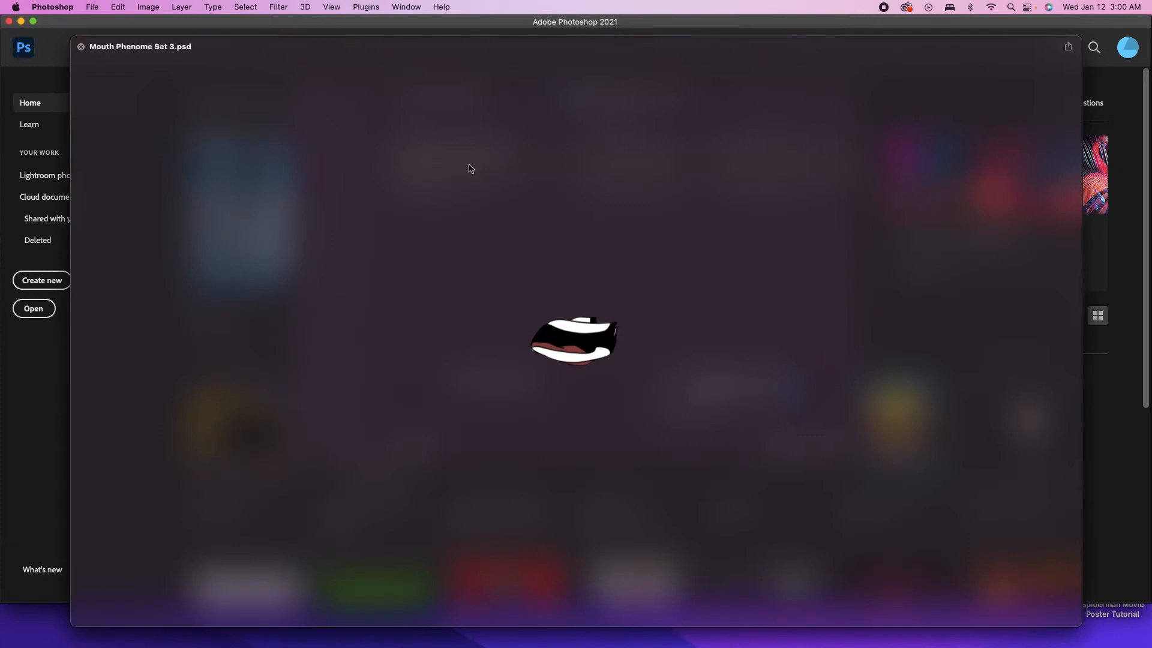
Preview the mouth files in the Mouth Phenomes folder and open Mouth Phenome Set 3.psd
{"action": "key", "text": "space"}
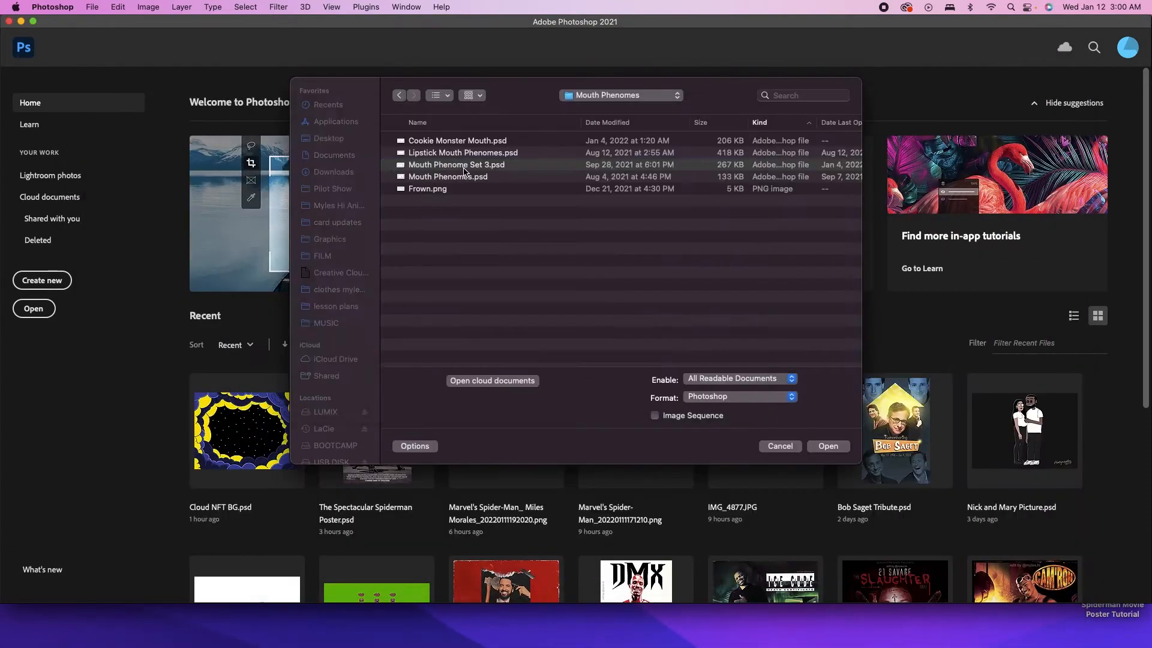
{"action": "left_click", "coordinate": [473, 180]}
{"action": "key", "text": "space"}
{"action": "key", "text": "space"}
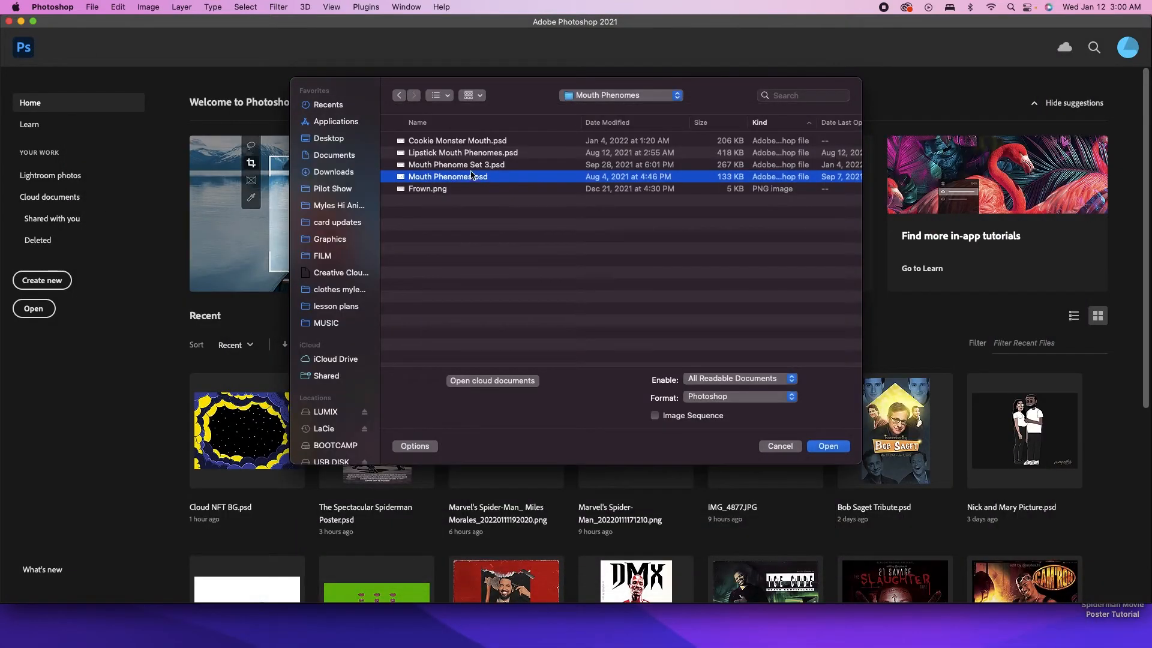
{"action": "left_click", "coordinate": [472, 165]}
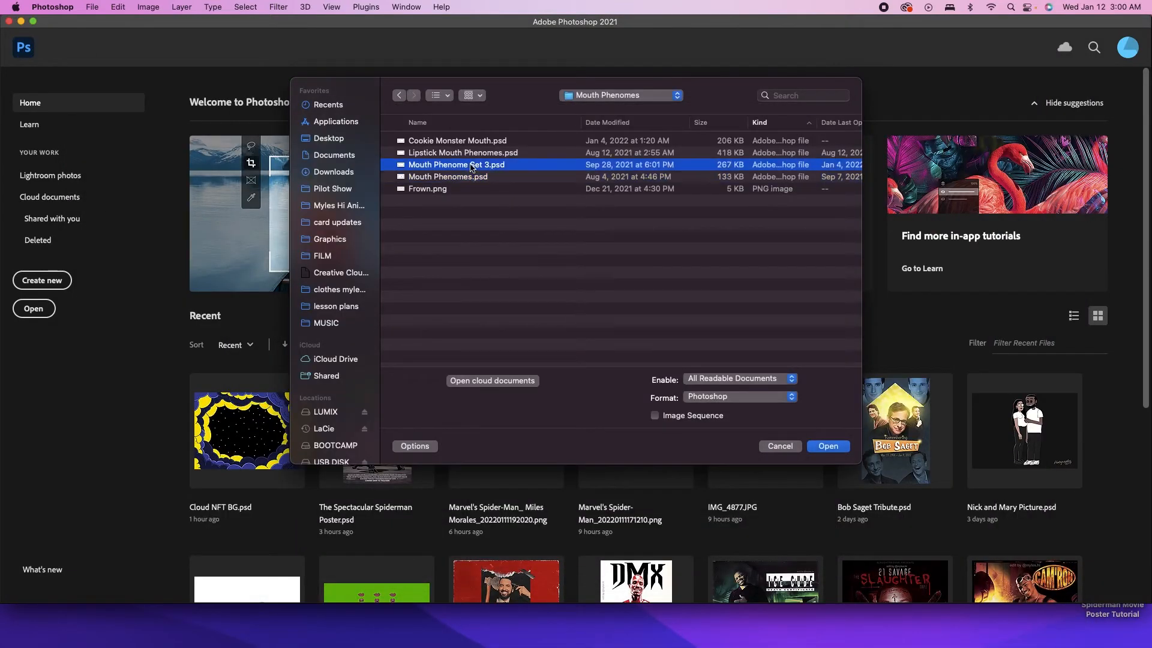
{"action": "left_click", "coordinate": [828, 446]}
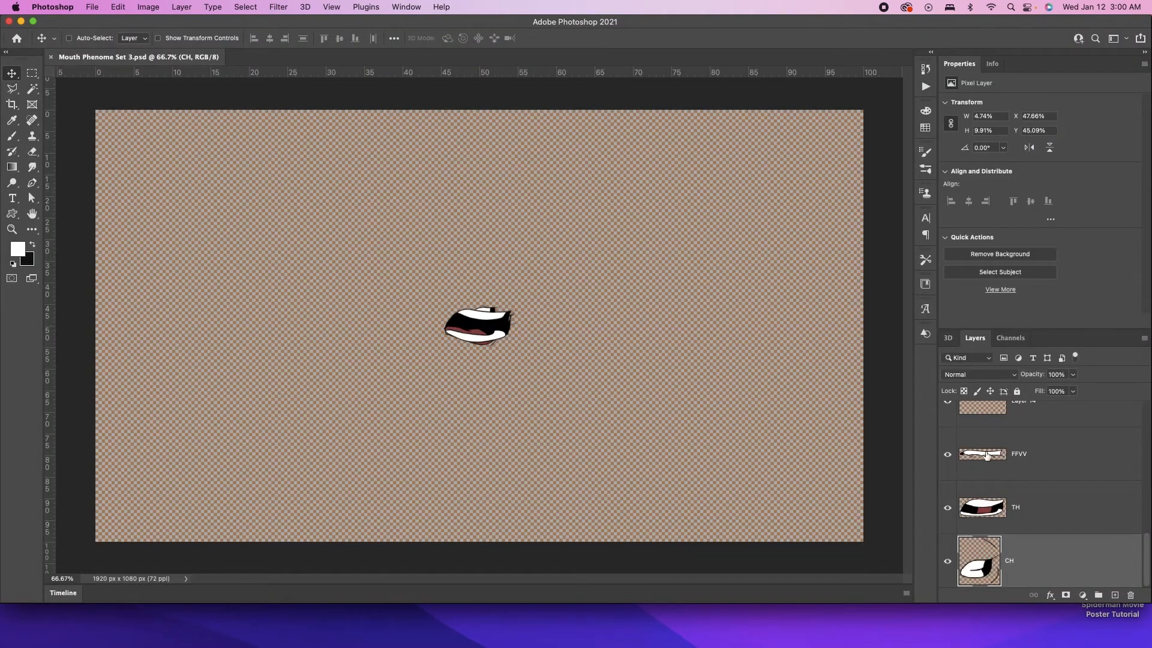
Move the stacked mouth layers apart across the canvas so that each mouth shape stands separately
{"action": "scroll", "coordinate": [987, 456], "scroll_direction": "up", "scroll_amount": 10}
{"action": "left_click", "coordinate": [493, 327], "text": "super"}
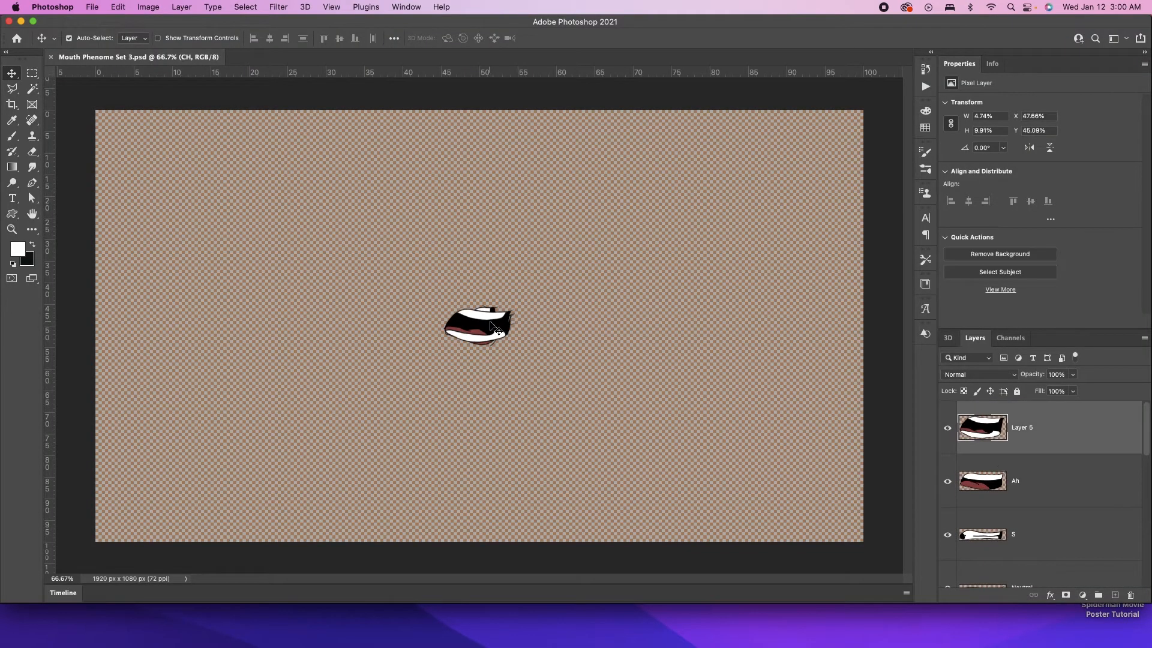
{"action": "left_click_drag", "start_coordinate": [493, 327], "coordinate": [611, 330]}
{"action": "left_click", "coordinate": [492, 316], "text": "super"}
{"action": "left_click_drag", "start_coordinate": [491, 316], "coordinate": [490, 236]}
{"action": "left_click", "coordinate": [448, 336], "text": "super"}
{"action": "left_click_drag", "start_coordinate": [448, 337], "coordinate": [449, 415]}
{"action": "left_click", "coordinate": [490, 333], "text": "super"}
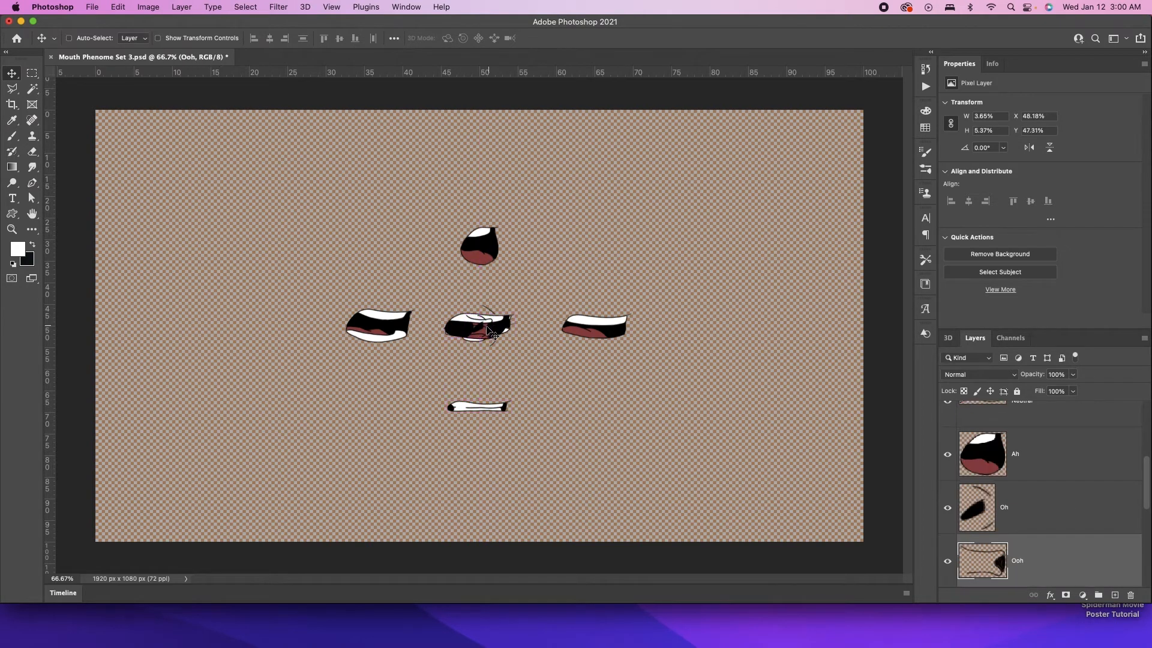
{"action": "left_click", "coordinate": [468, 335], "text": "super"}
{"action": "left_click_drag", "start_coordinate": [468, 335], "coordinate": [467, 462]}
Add a new layer beneath all the mouth layers and fill it with white as a background
{"action": "key", "text": "super+shift+n"}
{"action": "key", "text": "Return"}
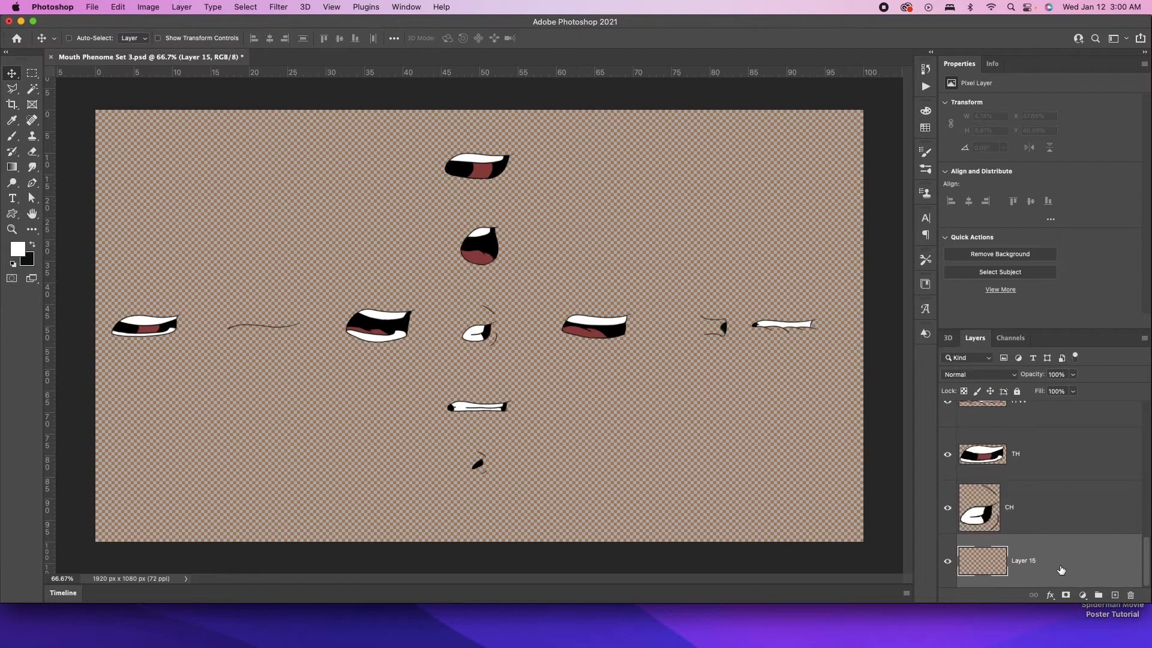
{"action": "key", "text": "x"}
{"action": "key", "text": "super+BackSpace"}
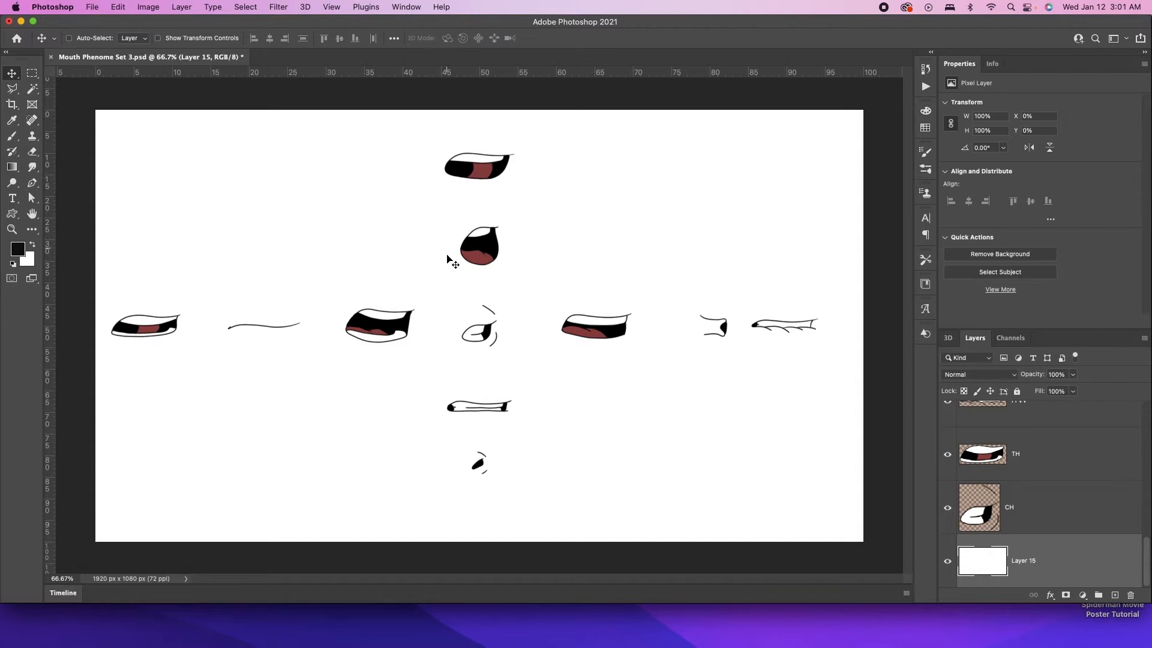
Select the FFVV, Oh and Ooh mouths on the canvas in turn to identify their phoneme layers
{"action": "left_click", "coordinate": [480, 302], "text": "super"}
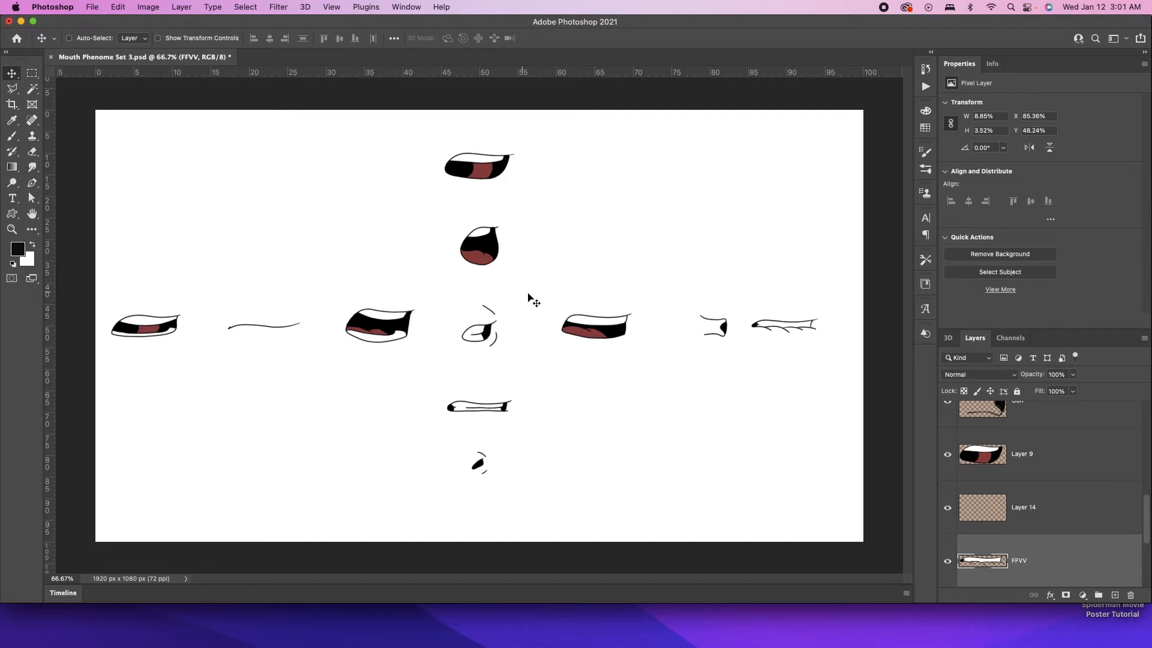
{"action": "key", "text": "super"}
{"action": "left_click", "coordinate": [487, 468], "text": "super"}
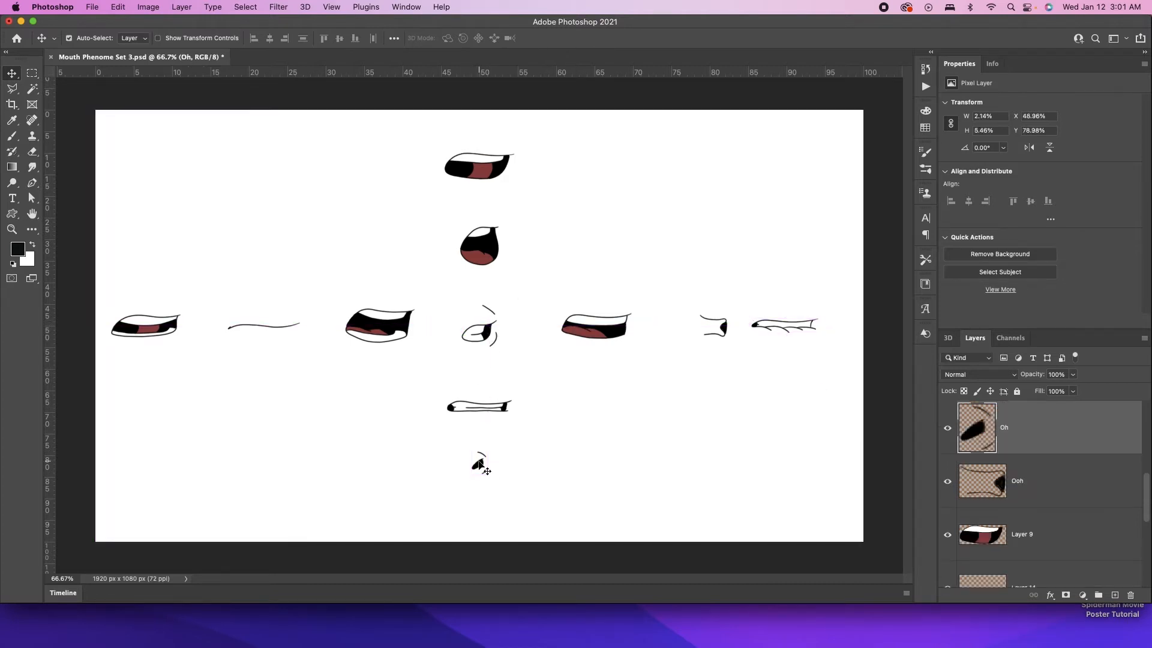
{"action": "left_click", "coordinate": [719, 327], "text": "super"}
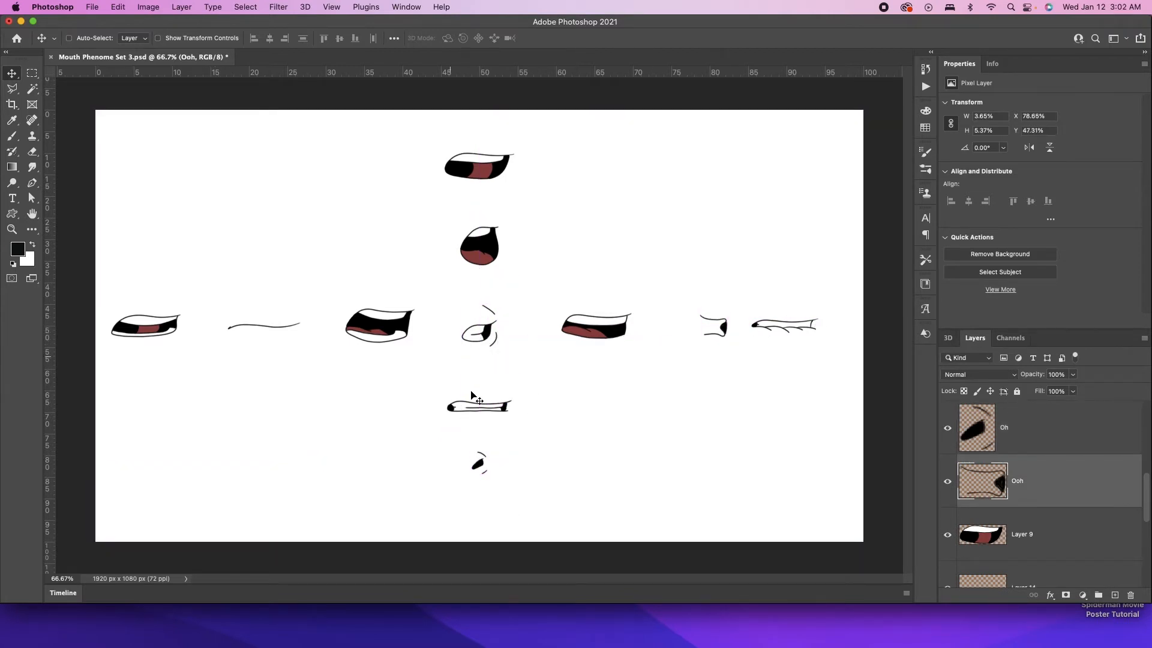
{"action": "key", "text": "super"}
Switch to Safari and search Google Images for "mouth phoneme"
{"action": "mouse_move", "coordinate": [129, 645]}
{"action": "left_click", "coordinate": [106, 625]}
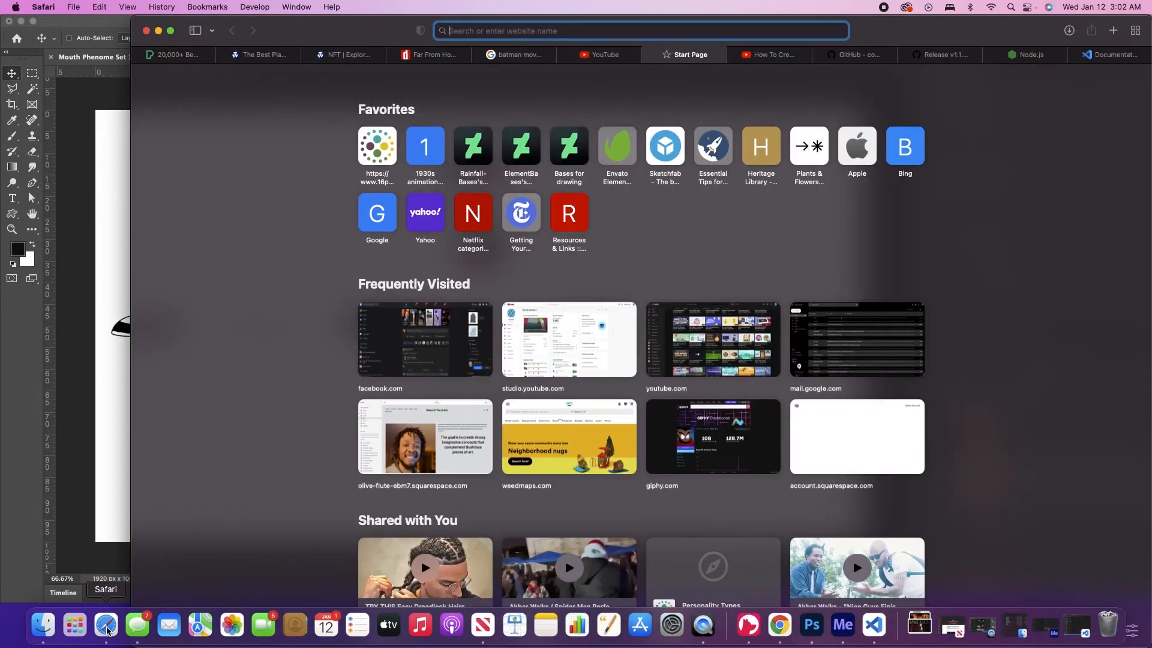
{"action": "type", "text": "mouth phoneme"}
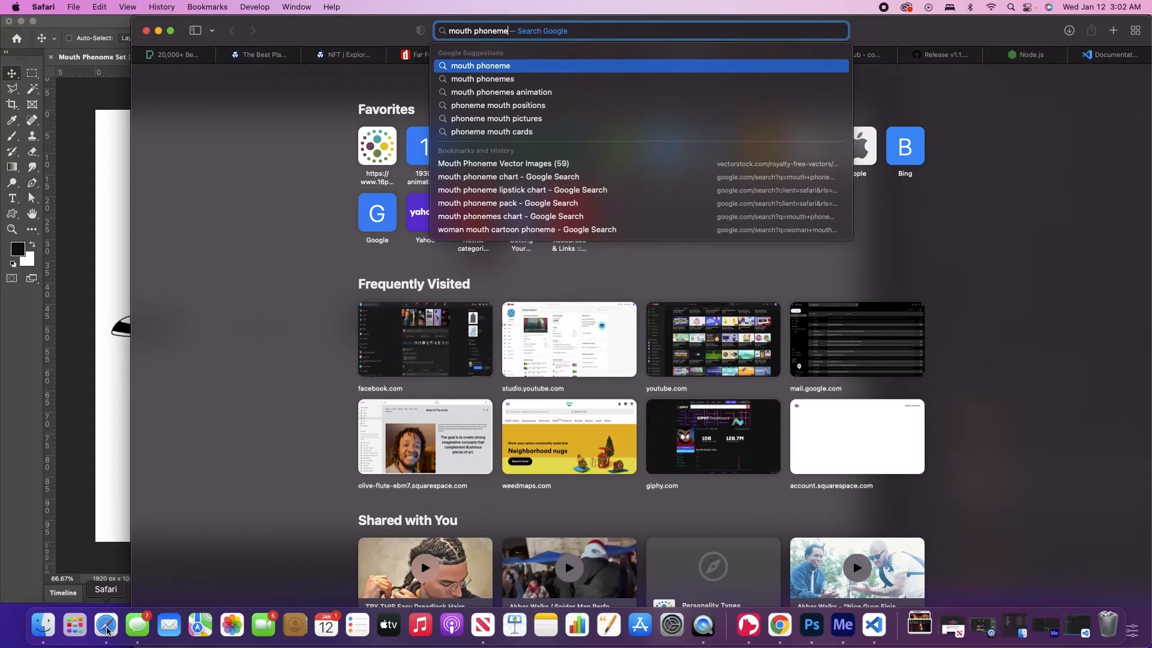
{"action": "key", "text": "Return"}
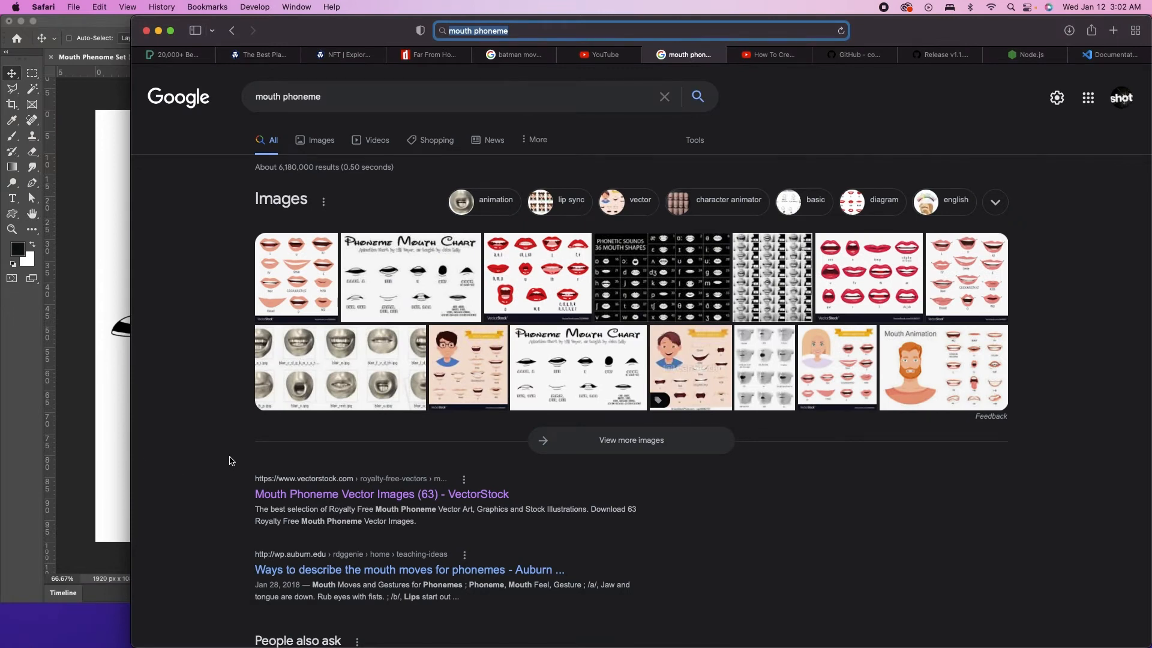
{"action": "left_click", "coordinate": [317, 154]}
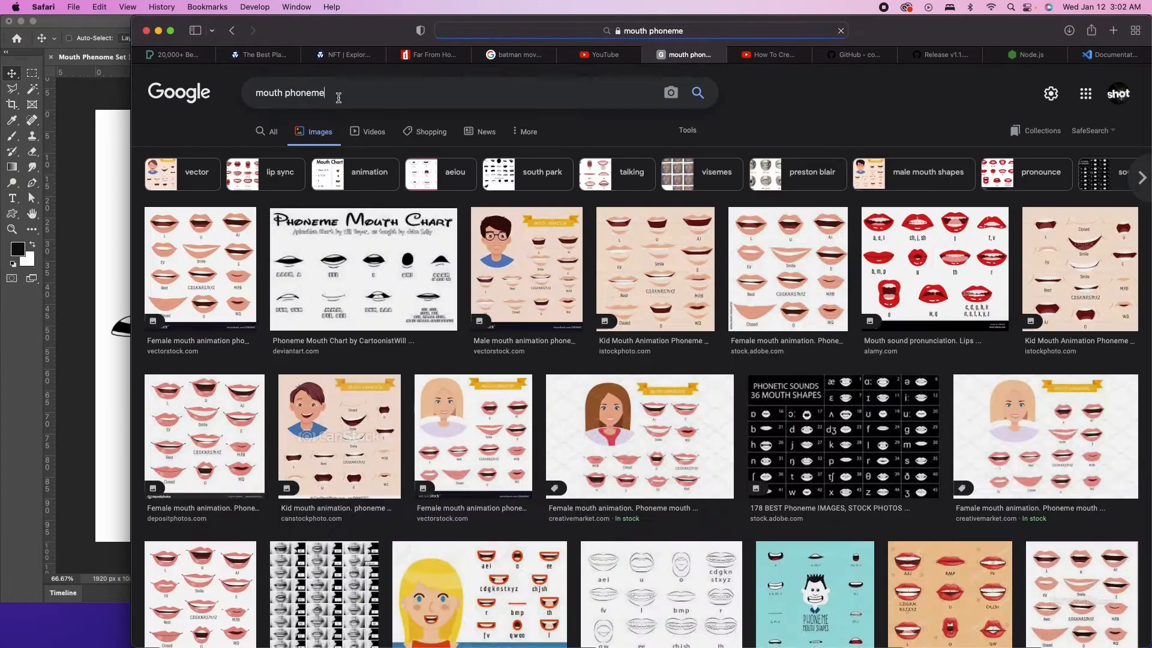
{"action": "left_click", "coordinate": [336, 101]}
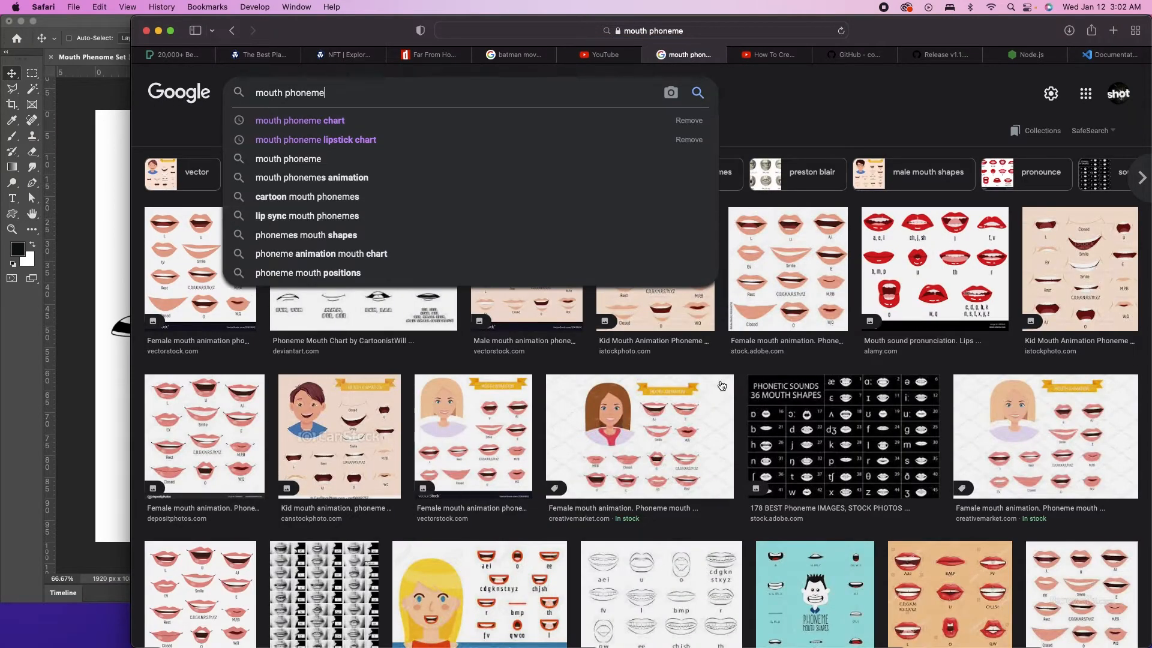
{"action": "left_click", "coordinate": [736, 363]}
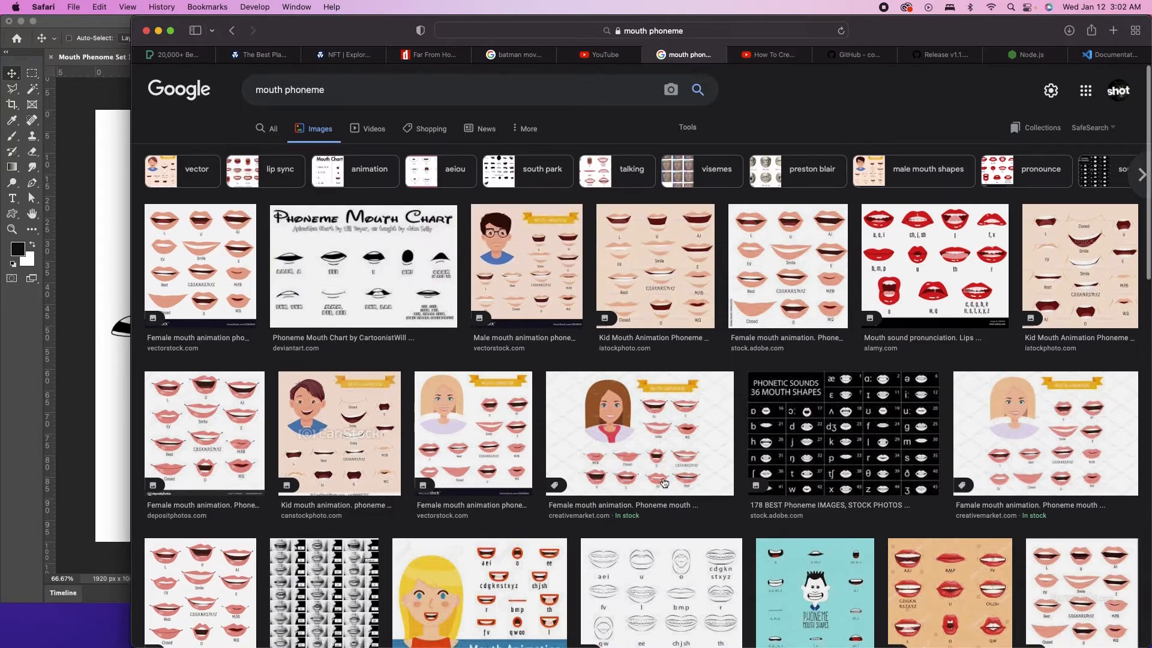
Browse the image results and examine several phoneme charts, including the Toon Boom, Vecteezy, Mr.Deyo and Freepik ones
{"action": "scroll", "coordinate": [666, 480], "scroll_direction": "down", "scroll_amount": 5}
{"action": "scroll", "coordinate": [660, 444], "scroll_direction": "down", "scroll_amount": 3}
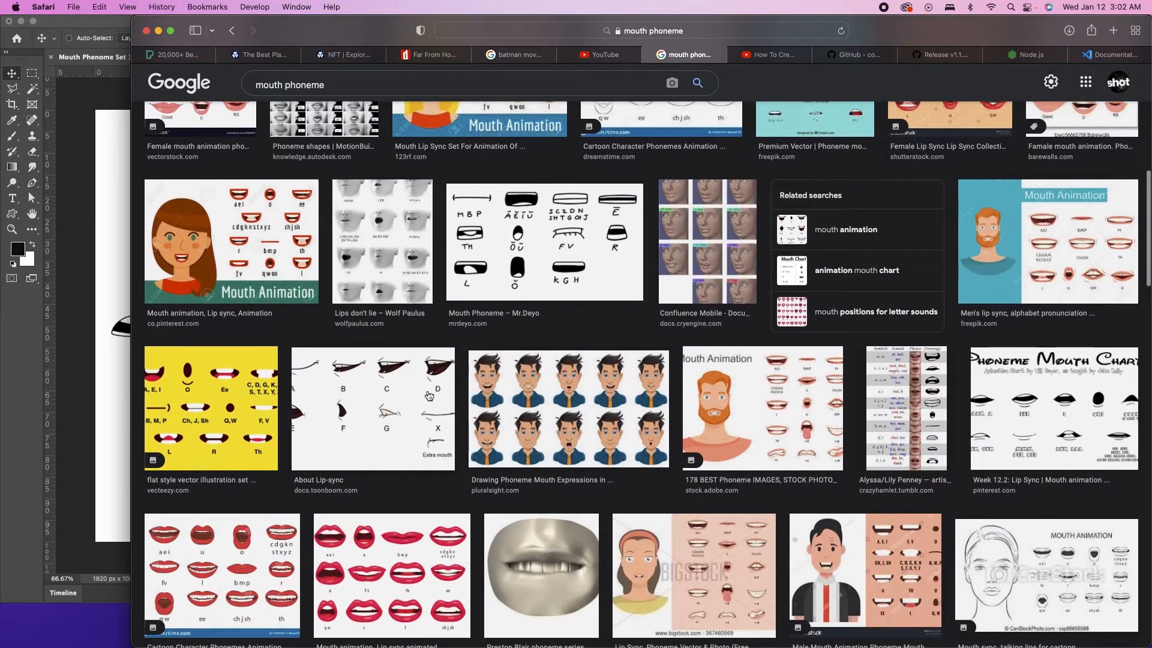
{"action": "left_click", "coordinate": [302, 510]}
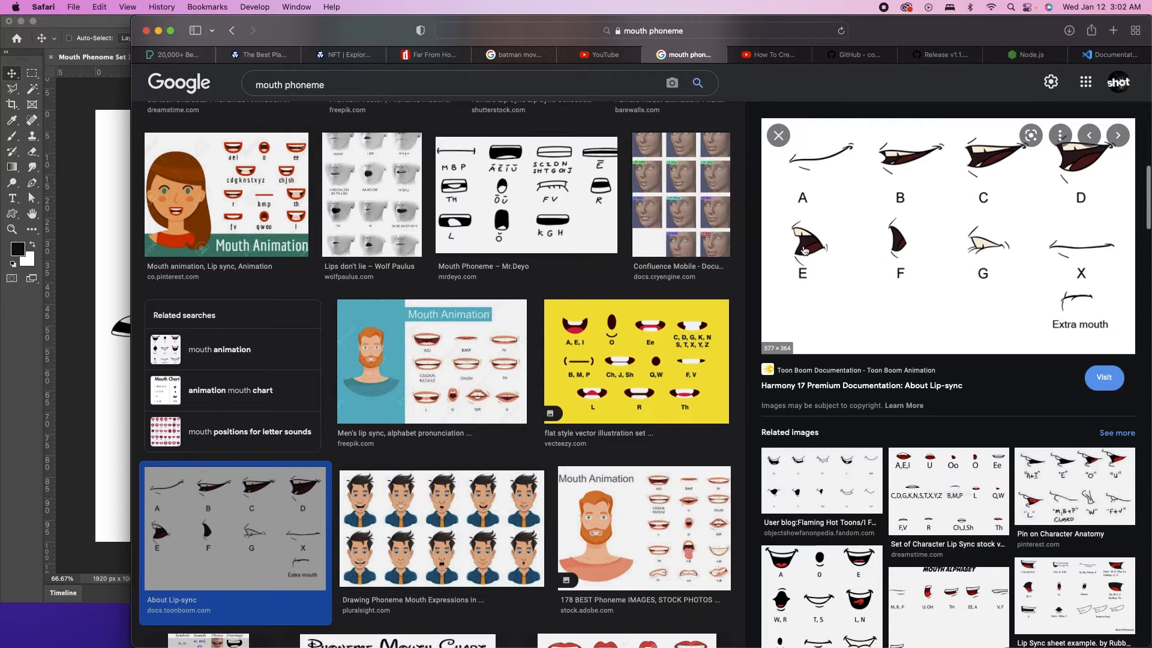
{"action": "left_click", "coordinate": [624, 407]}
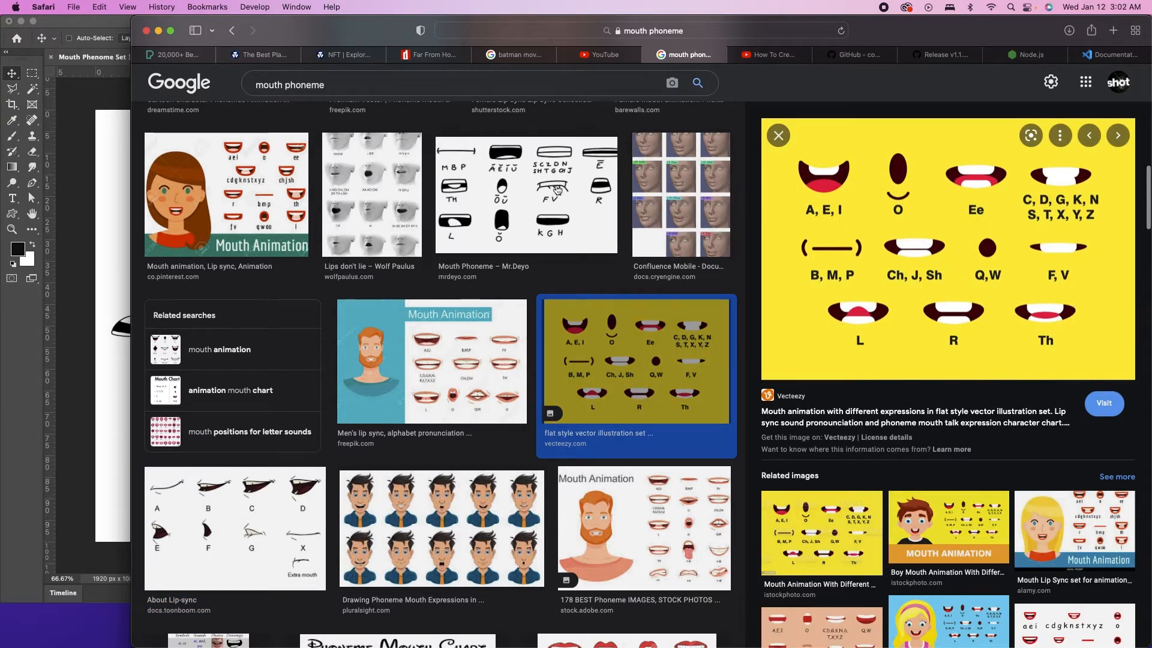
{"action": "key", "text": "Left"}
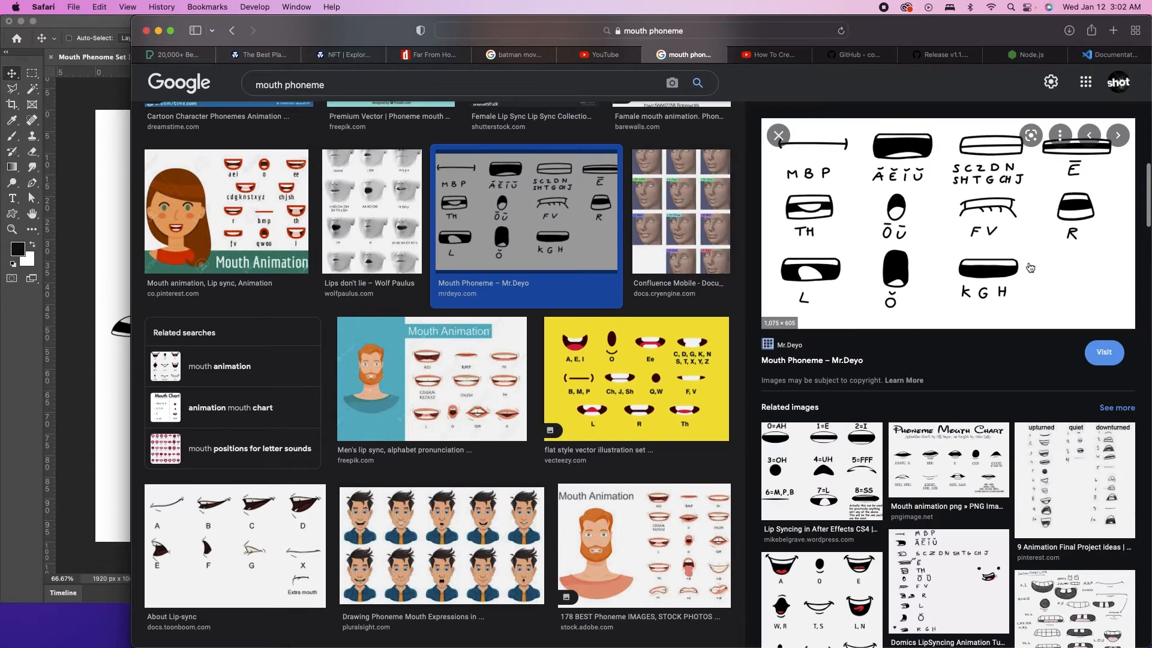
{"action": "left_click", "coordinate": [910, 465]}
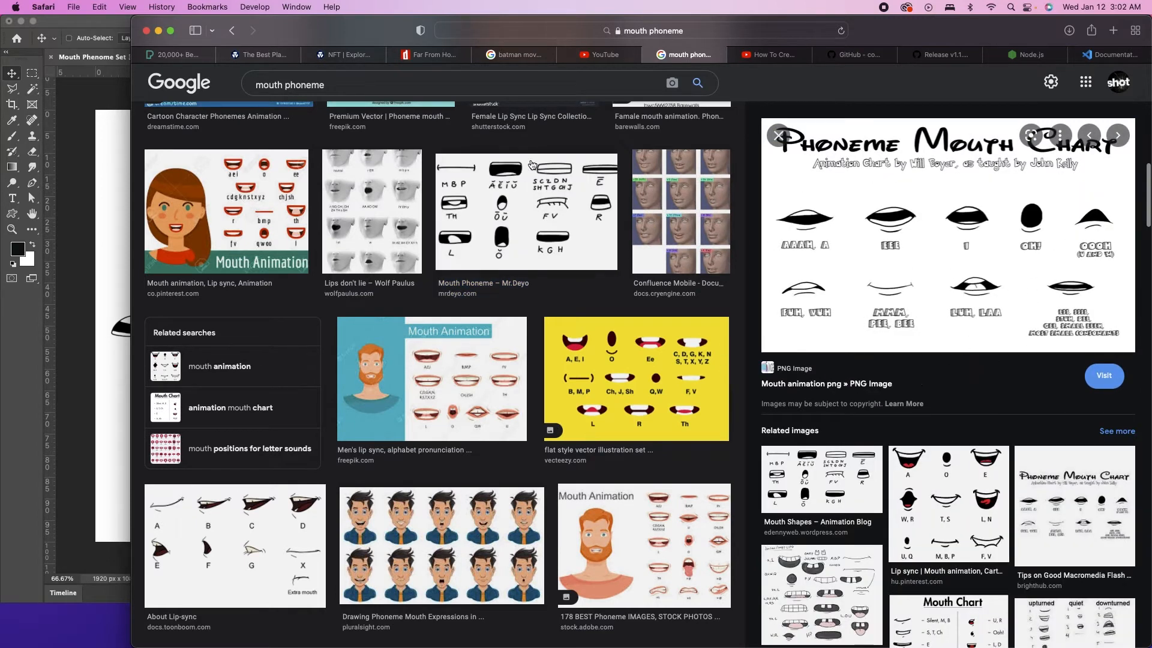
{"action": "left_click", "coordinate": [441, 391]}
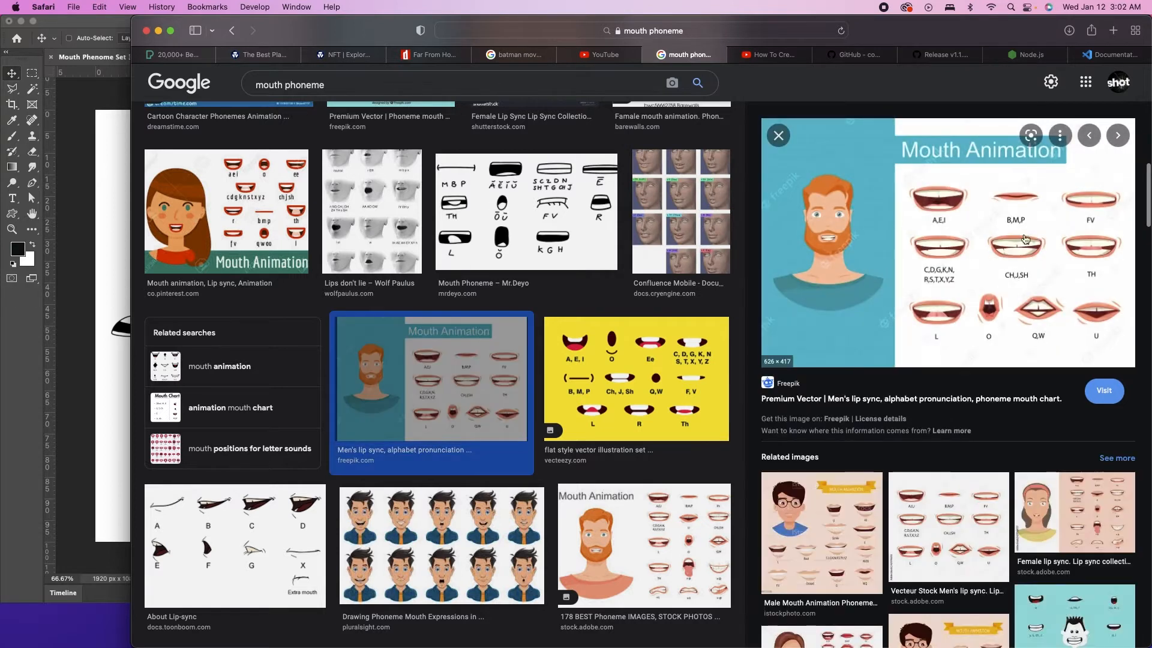
{"action": "left_click", "coordinate": [297, 497]}
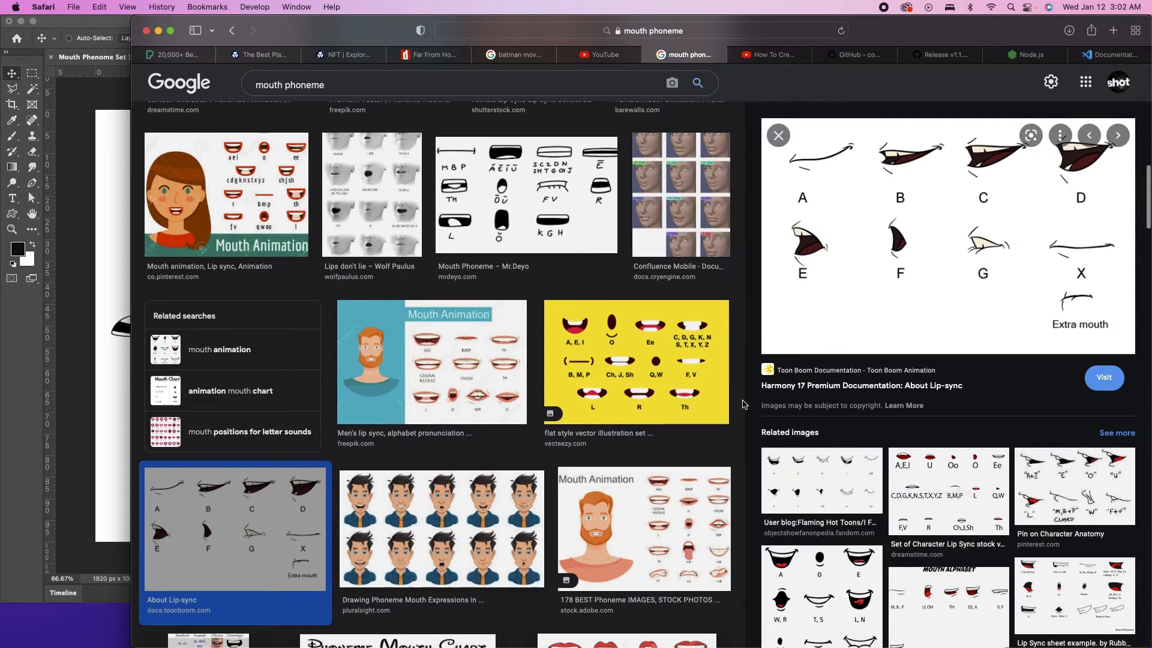
Return to Photoshop and launch Adobe Animate from a Spotlight search
{"action": "left_click", "coordinate": [82, 214]}
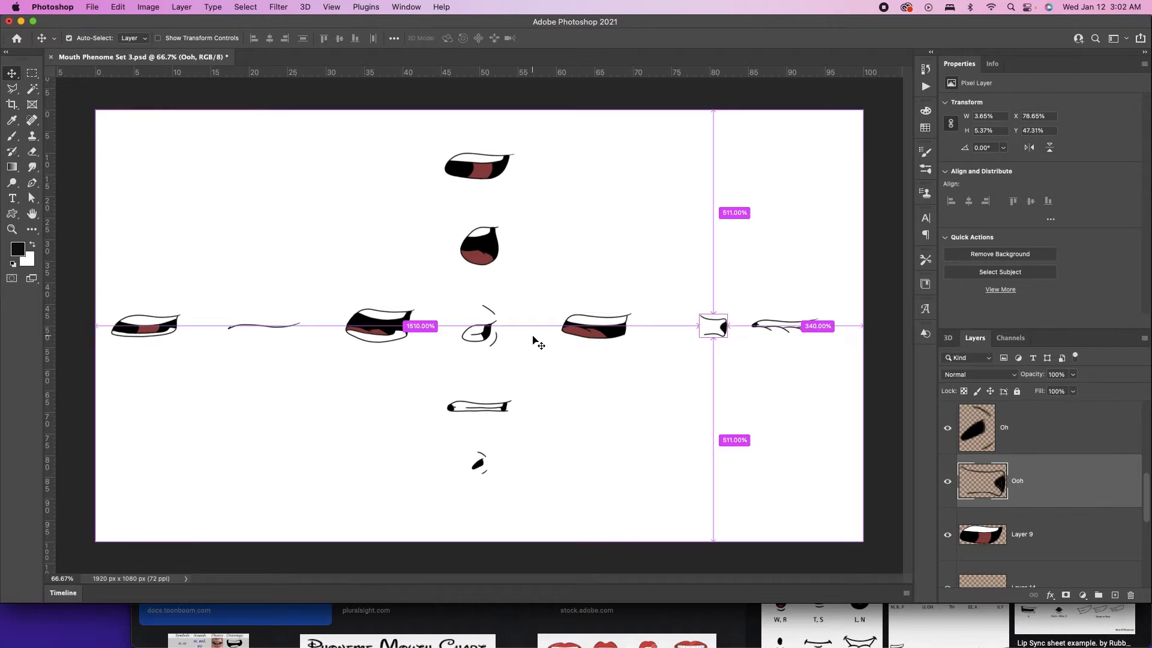
{"action": "key", "text": "super+space"}
{"action": "type", "text": "adob"}
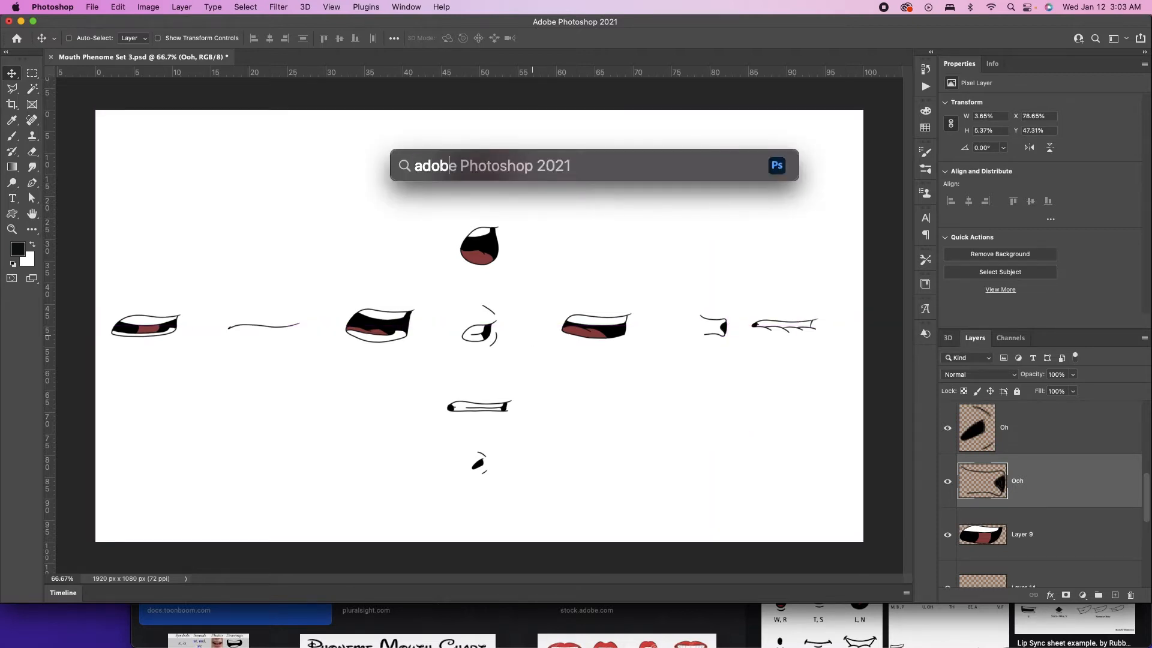
{"action": "type", "text": "e animate"}
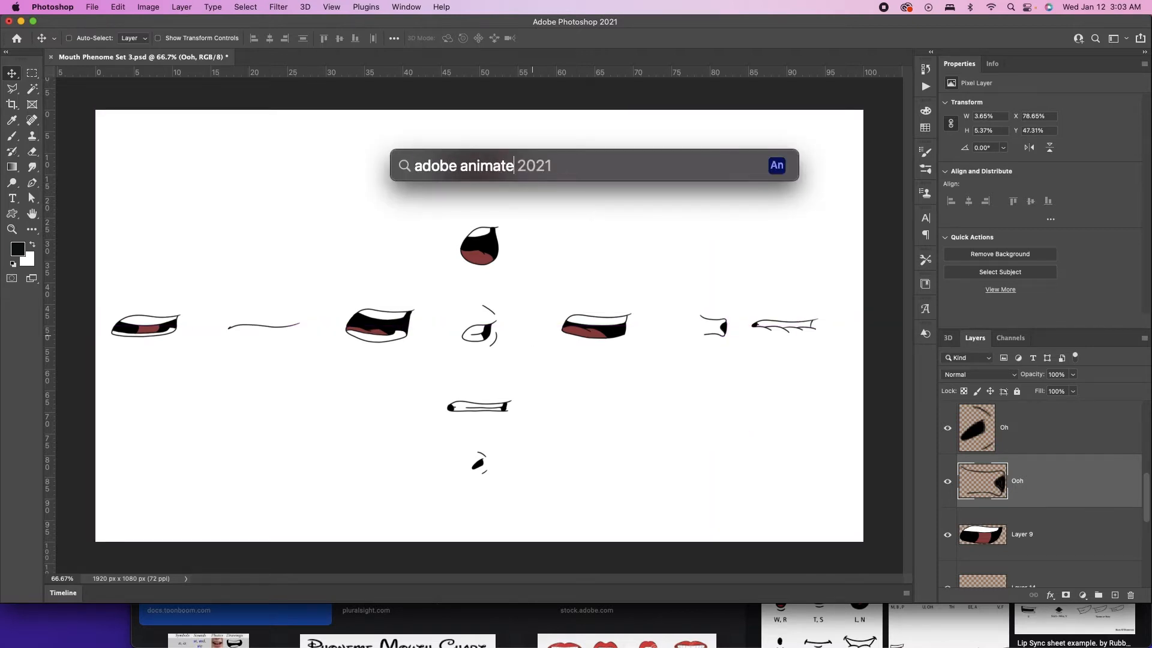
{"action": "key", "text": "Return"}
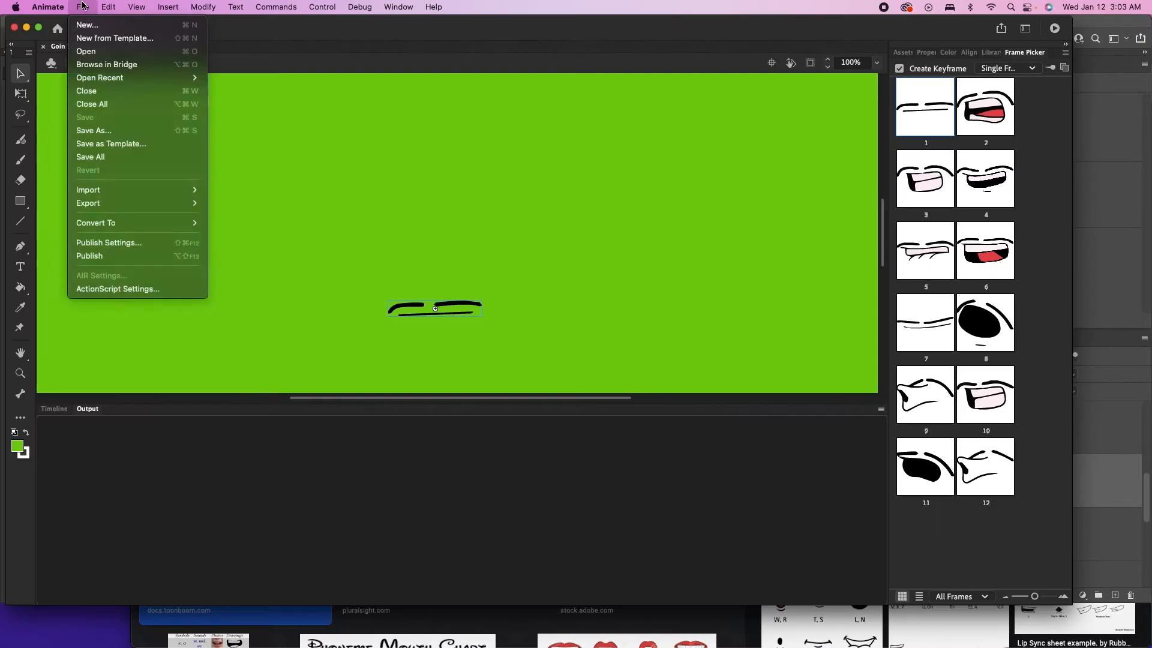
Create a new Full HD character animation document, 1920 x 1080, at 24 fps with ActionScript 3.0
{"action": "left_click", "coordinate": [83, 5]}
{"action": "left_click", "coordinate": [82, 5]}
{"action": "left_click", "coordinate": [86, 25]}
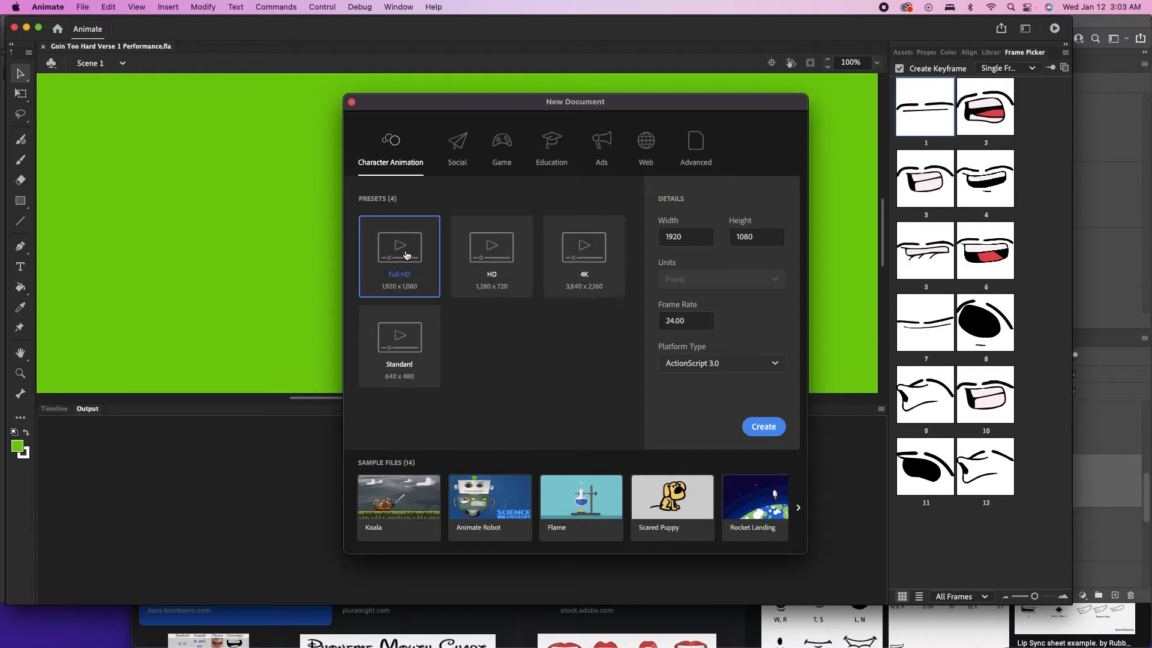
{"action": "left_click", "coordinate": [760, 426]}
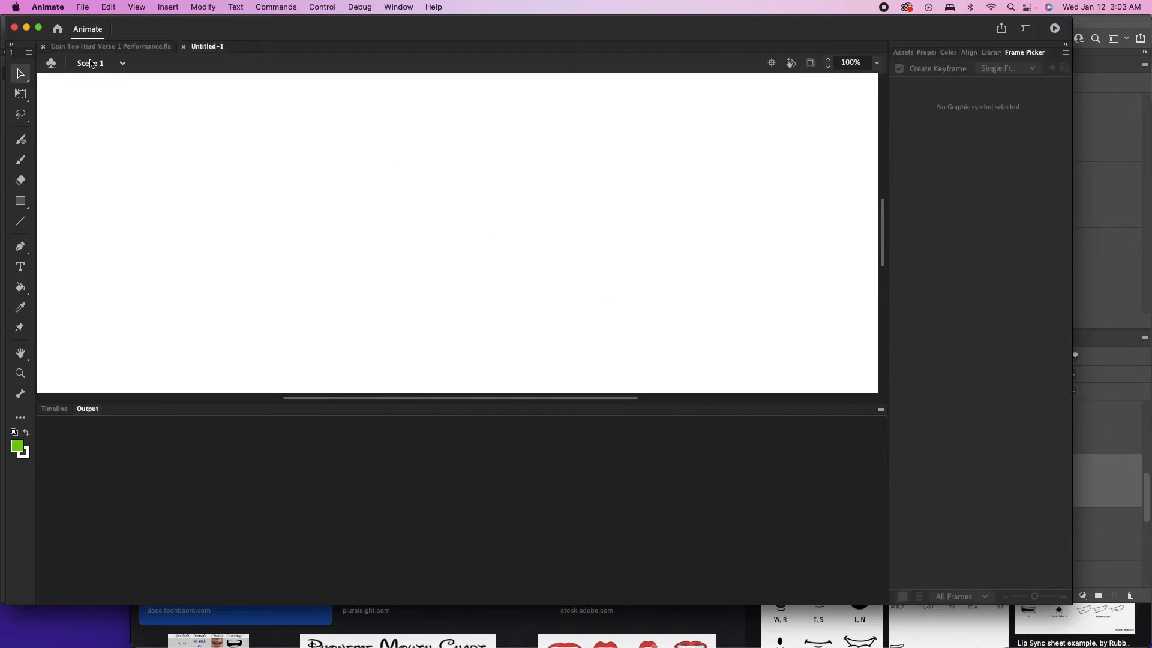
Show the timeline and draw a green rectangle on Layer_1 that extends past every edge of the stage
{"action": "left_click", "coordinate": [42, 397]}
{"action": "left_click", "coordinate": [44, 408]}
{"action": "left_click_drag", "start_coordinate": [65, 398], "coordinate": [251, 402]}
{"action": "key", "text": "super+minus"}
{"action": "key", "text": "super+minus"}
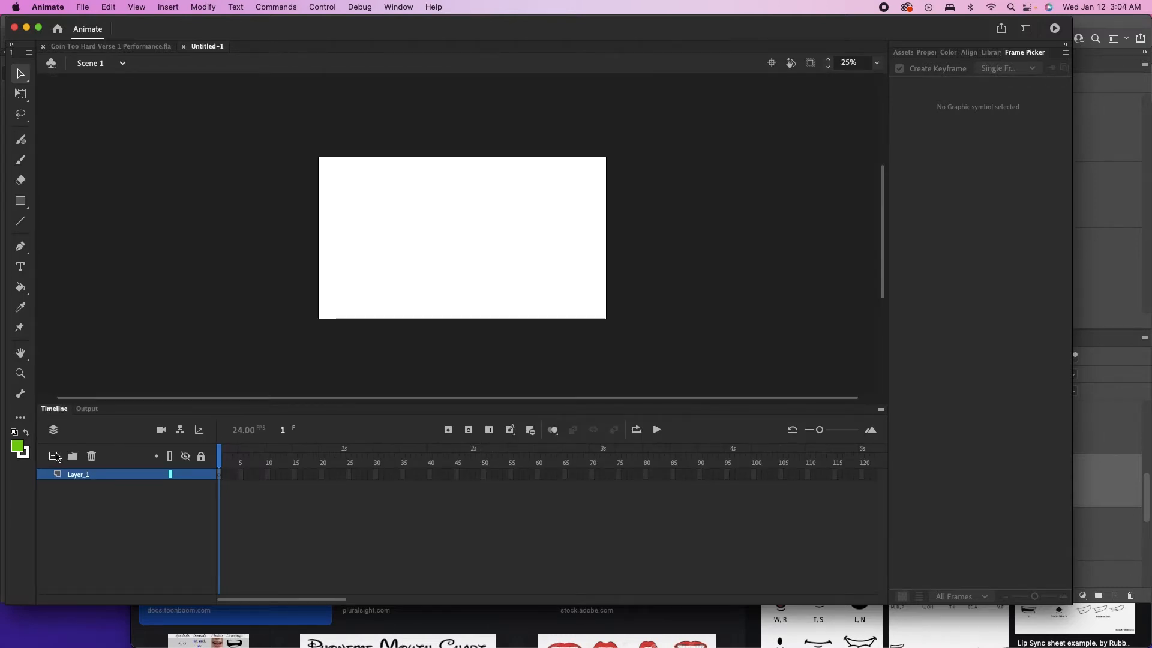
{"action": "left_click", "coordinate": [20, 201]}
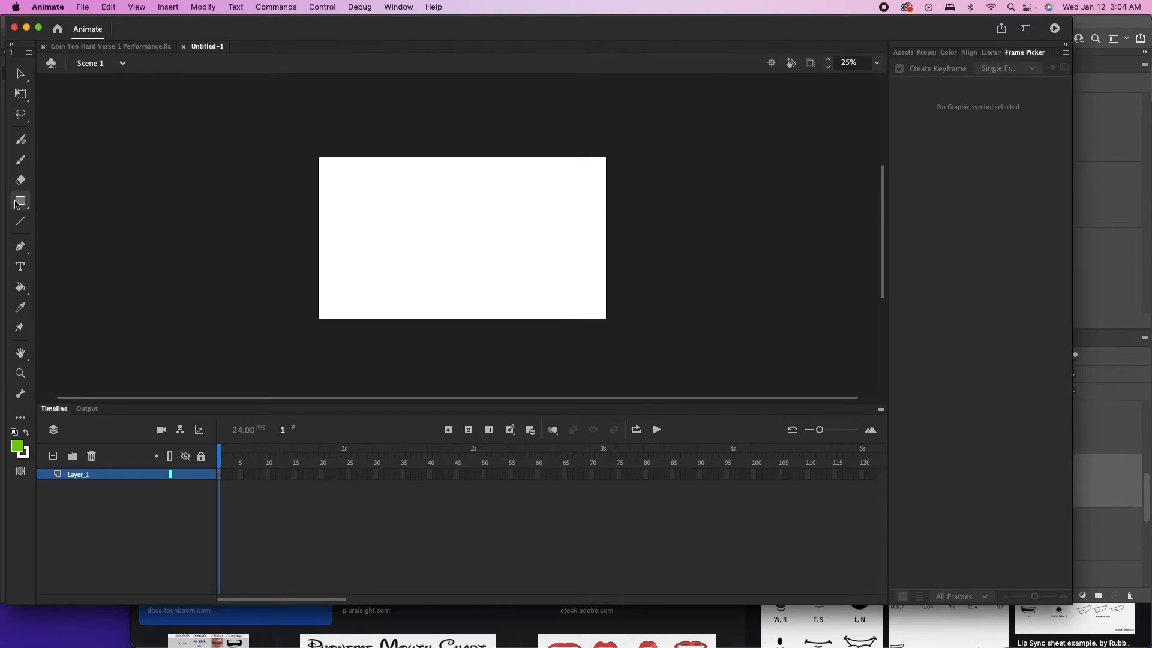
{"action": "left_click_drag", "start_coordinate": [246, 129], "coordinate": [708, 355]}
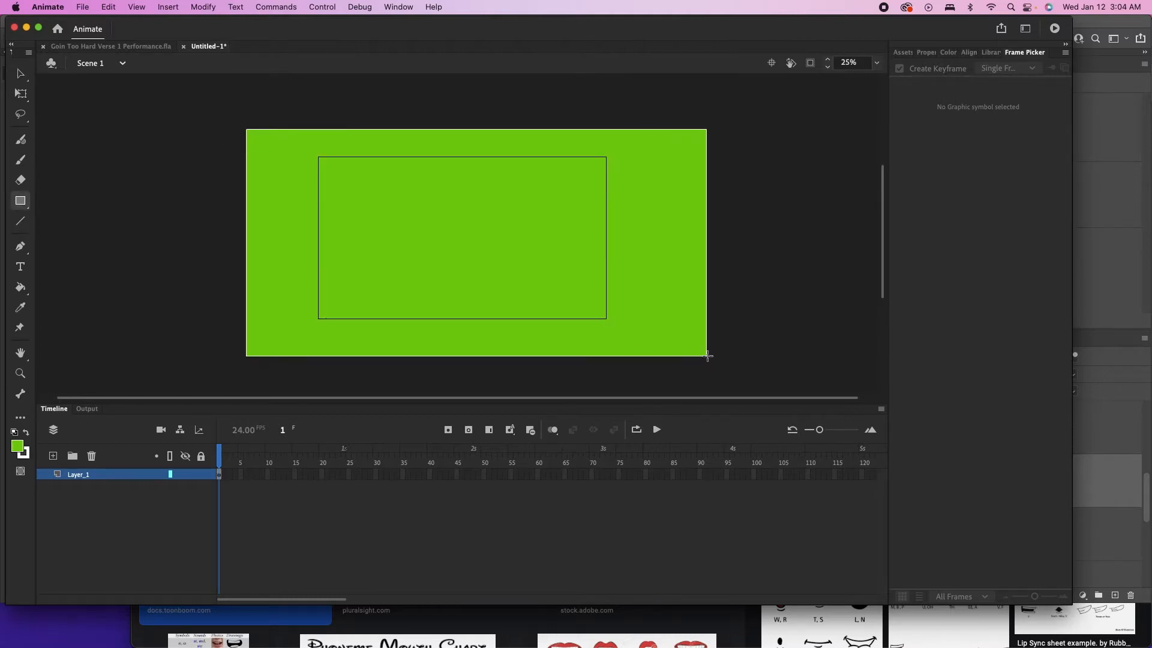
Add a layer above the green rectangle and import all layers of Mouth Phenome Set 3.psd to the stage as Animate layers
{"action": "left_click", "coordinate": [53, 456]}
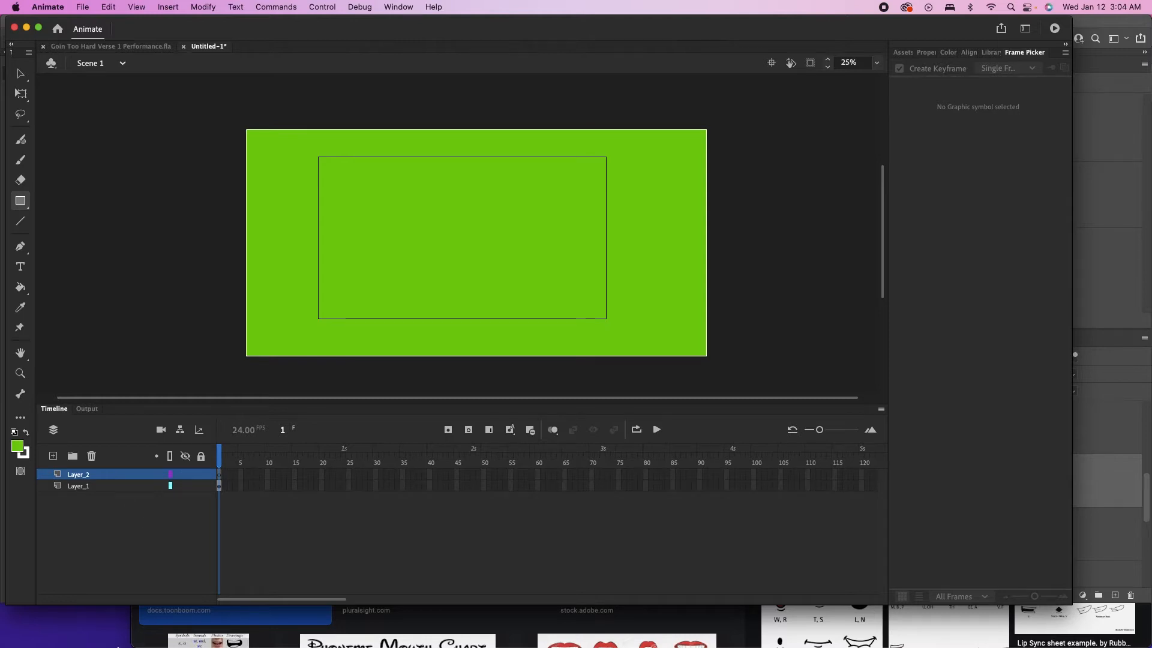
{"action": "left_click", "coordinate": [106, 626]}
{"action": "left_click", "coordinate": [156, 141]}
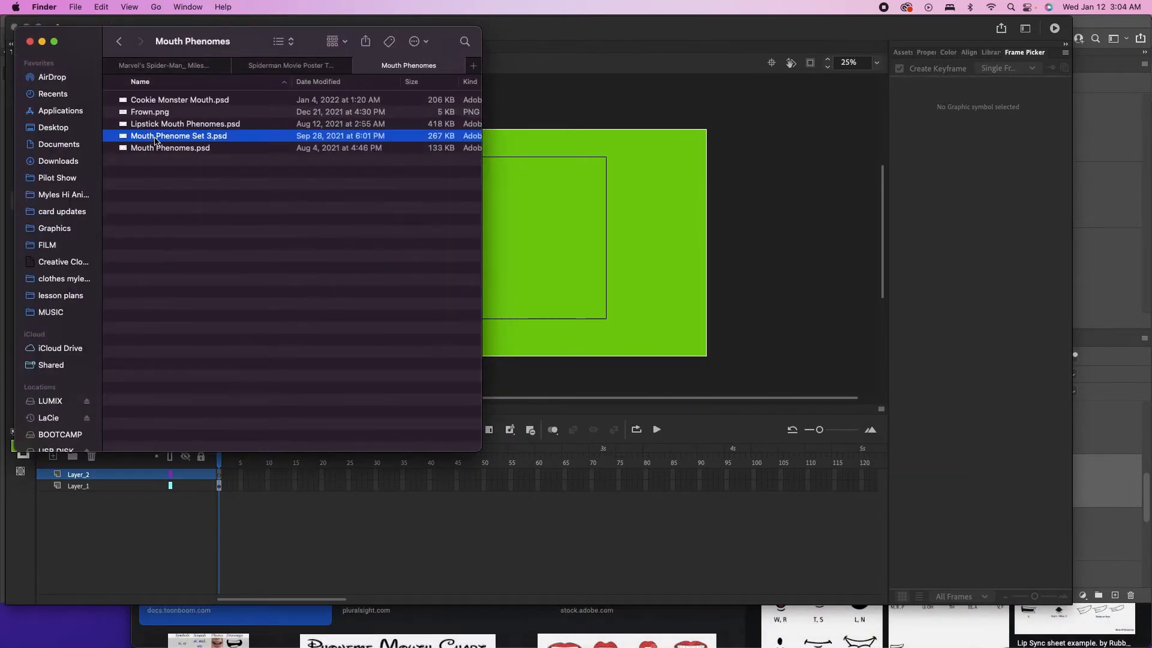
{"action": "left_click_drag", "start_coordinate": [153, 139], "coordinate": [527, 230]}
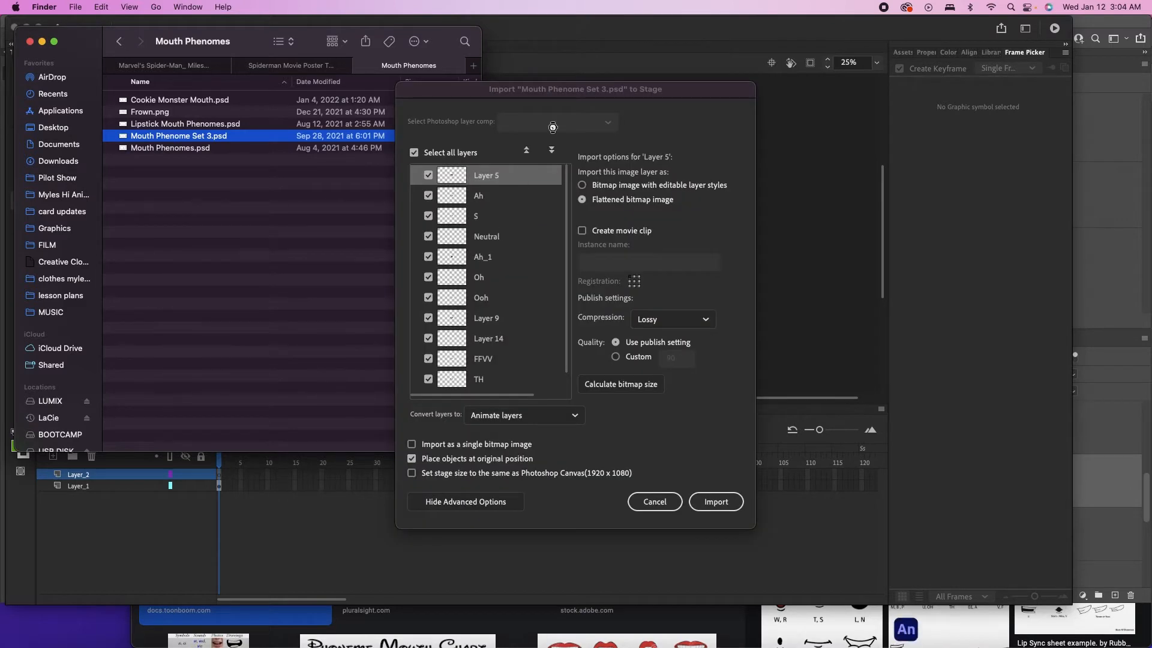
{"action": "left_click", "coordinate": [569, 90]}
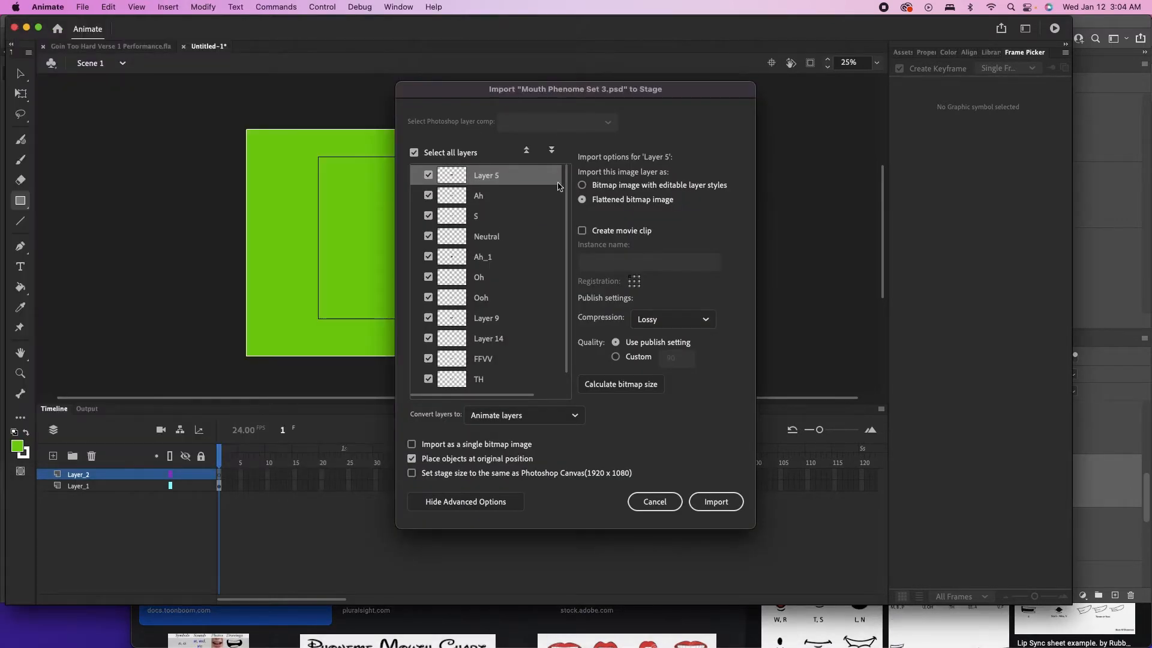
{"action": "scroll", "coordinate": [463, 359], "scroll_direction": "down", "scroll_amount": 1}
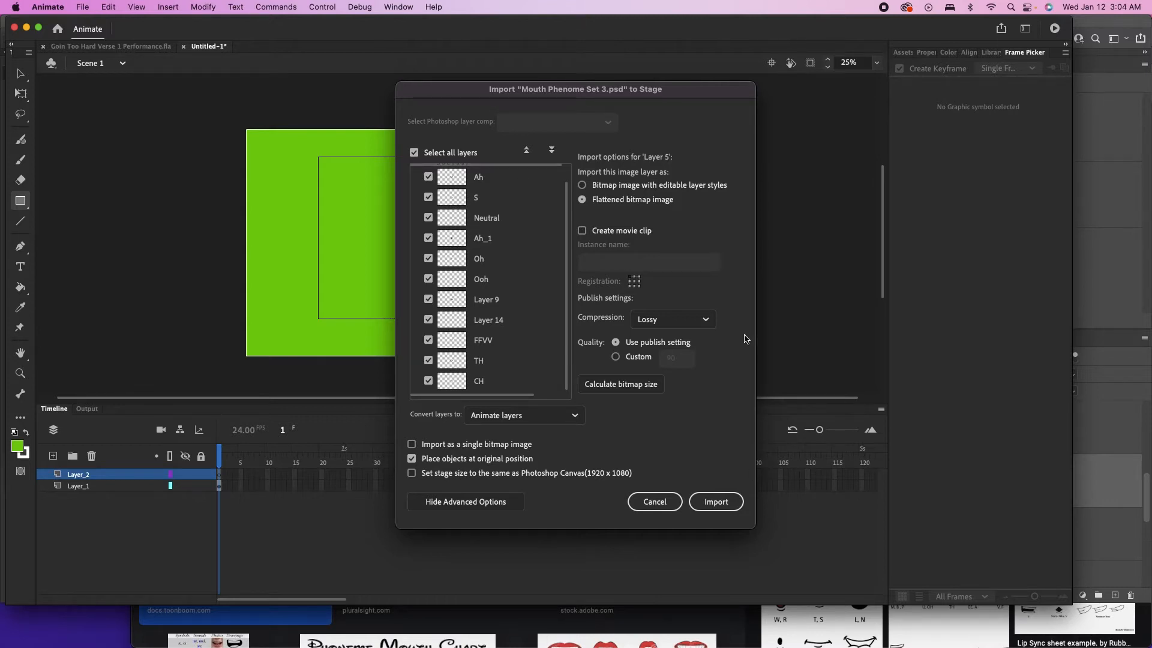
{"action": "left_click", "coordinate": [718, 502]}
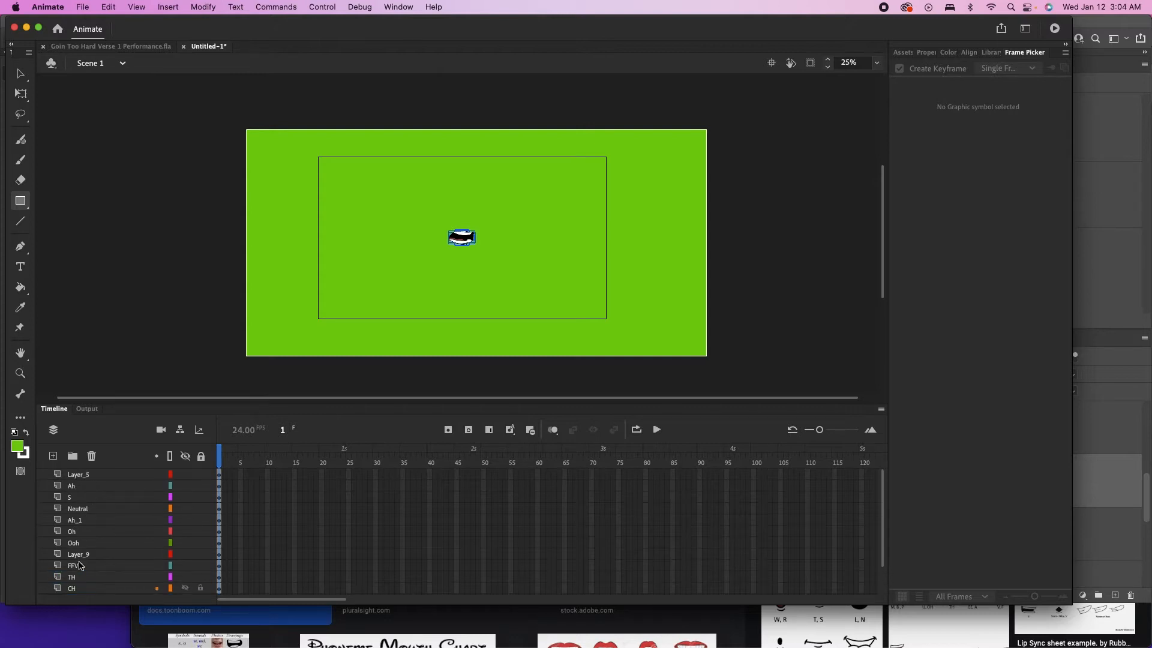
Hide all layers except Layer_9 to identify its mouth shape, and rename that layer L
{"action": "left_click", "coordinate": [79, 567]}
{"action": "left_click", "coordinate": [80, 554]}
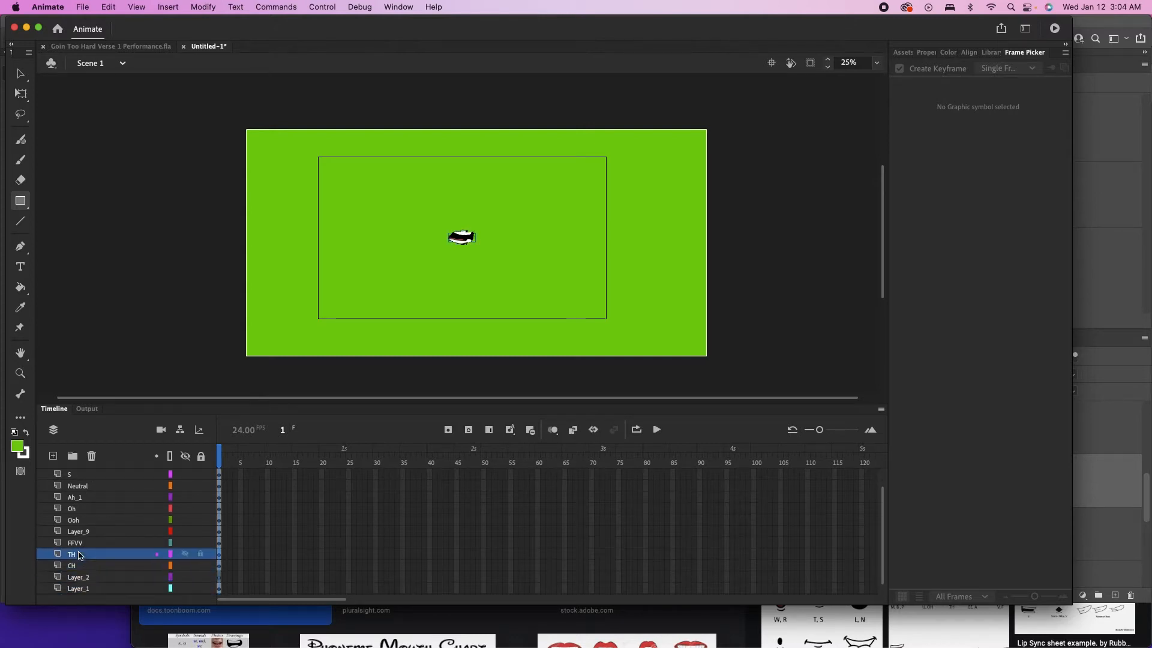
{"action": "left_click", "coordinate": [82, 542]}
{"action": "left_click", "coordinate": [93, 532]}
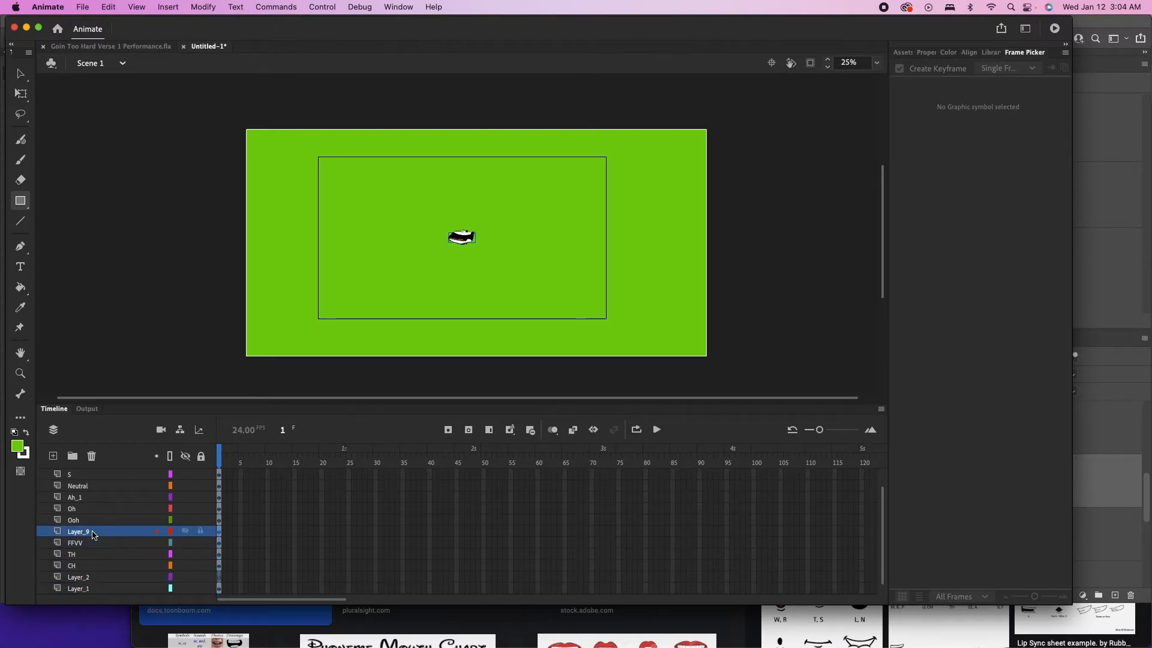
{"action": "left_click", "coordinate": [186, 531], "text": "alt"}
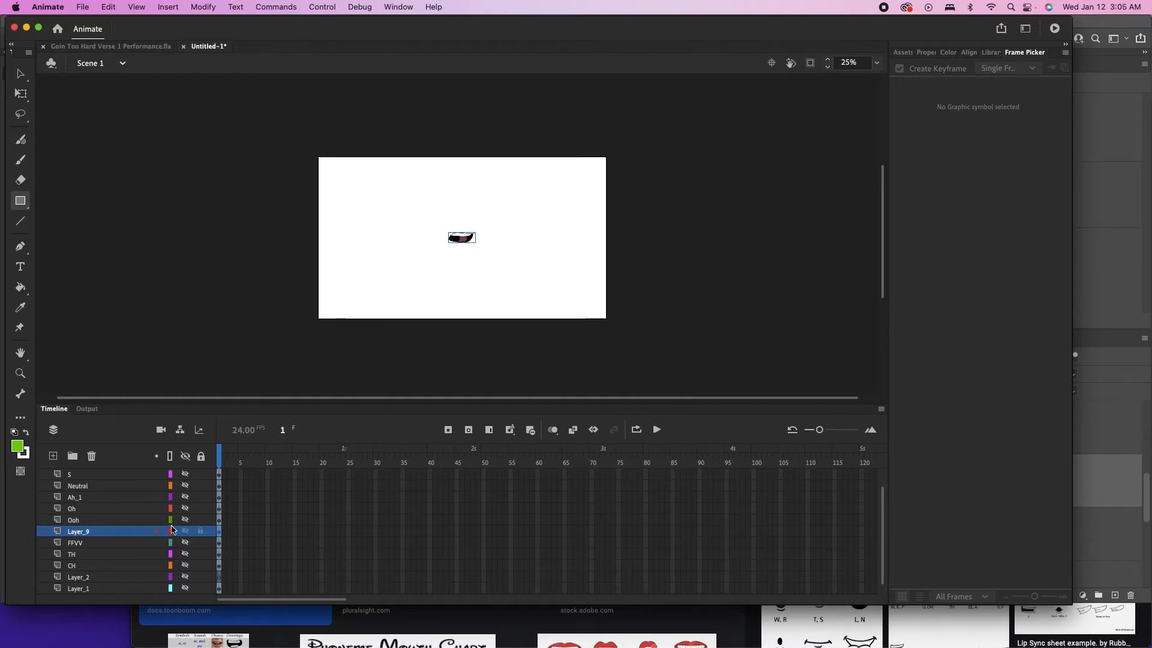
{"action": "right_click", "coordinate": [80, 535]}
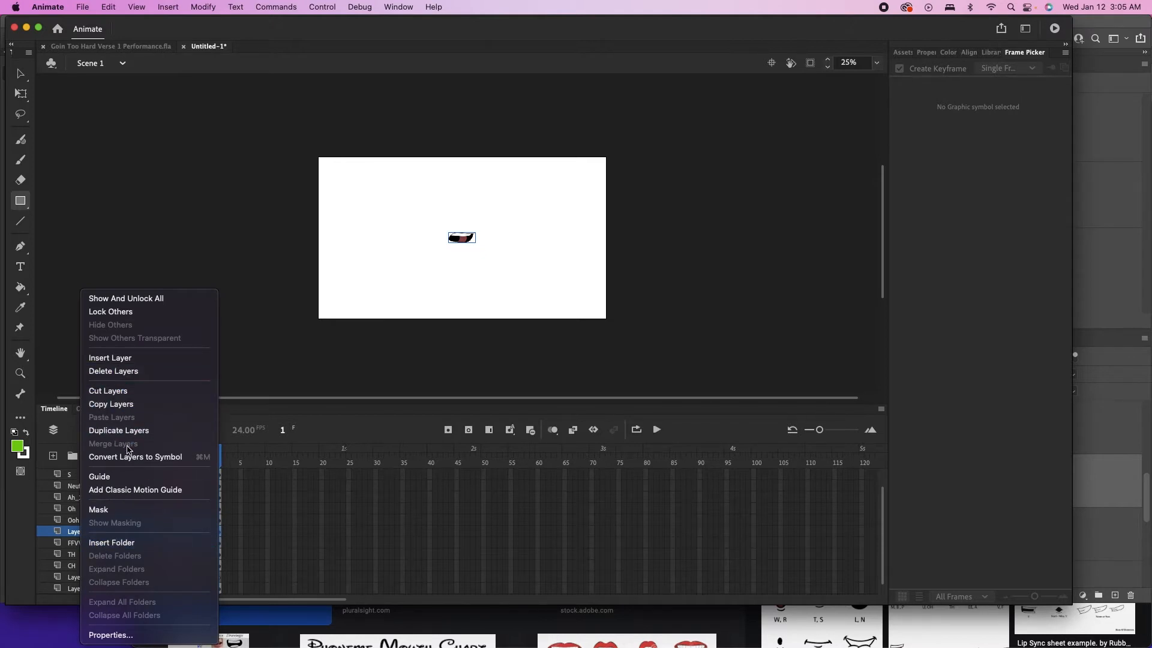
{"action": "left_click", "coordinate": [74, 537]}
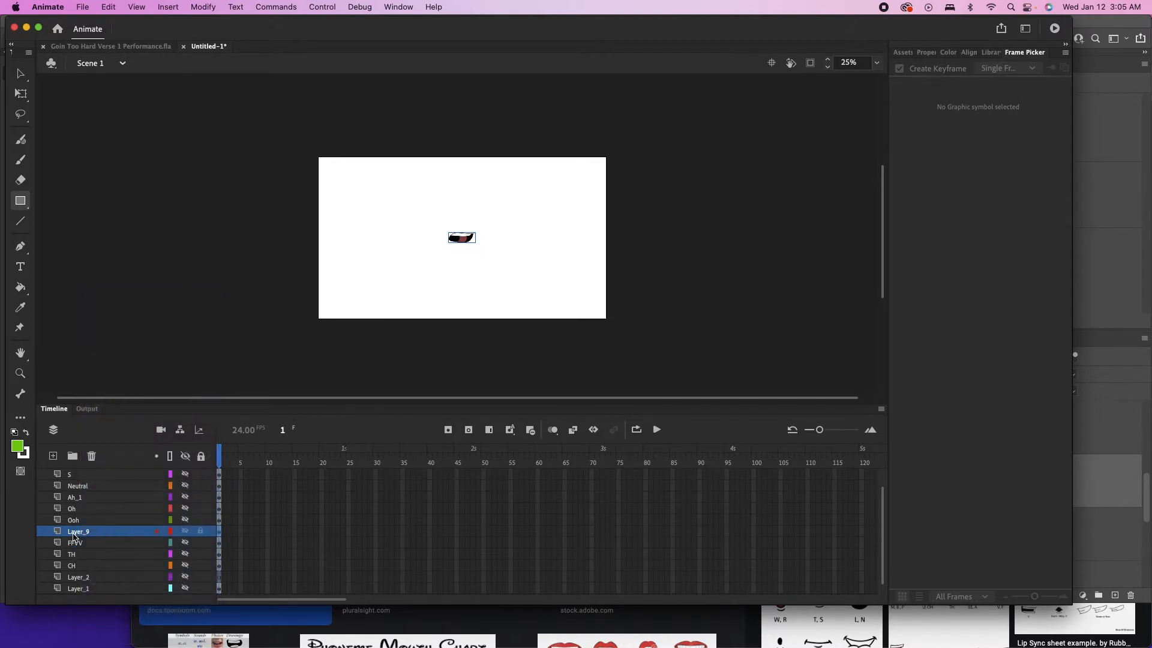
{"action": "double_click", "coordinate": [76, 533]}
{"action": "type", "text": "L"}
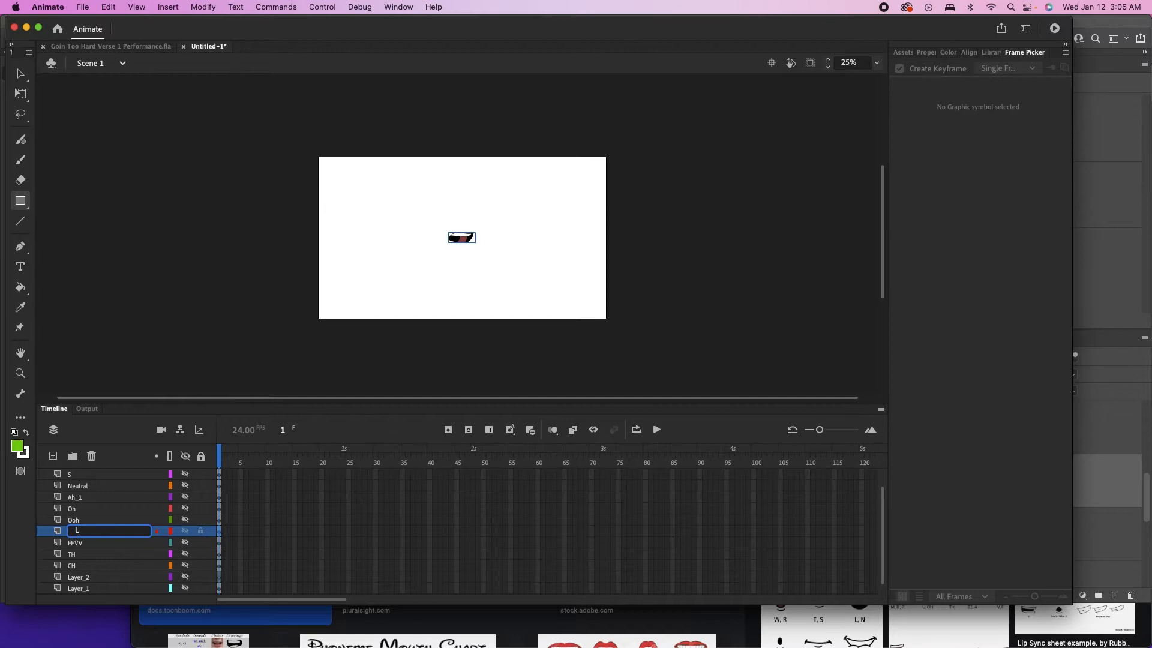
{"action": "key", "text": "Return"}
Show only Layer_5 to identify its mouth shape, rename the layer E and hide it
{"action": "left_click", "coordinate": [82, 487]}
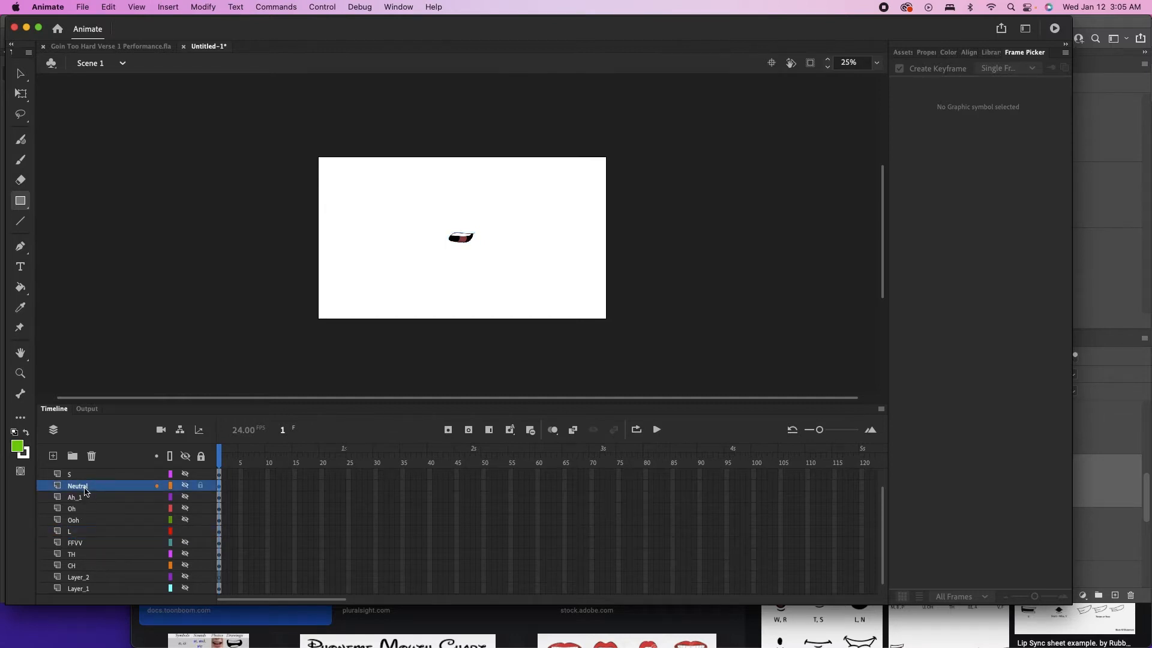
{"action": "left_click", "coordinate": [79, 495]}
{"action": "left_click", "coordinate": [80, 476]}
{"action": "scroll", "coordinate": [80, 476], "scroll_direction": "up", "scroll_amount": 2}
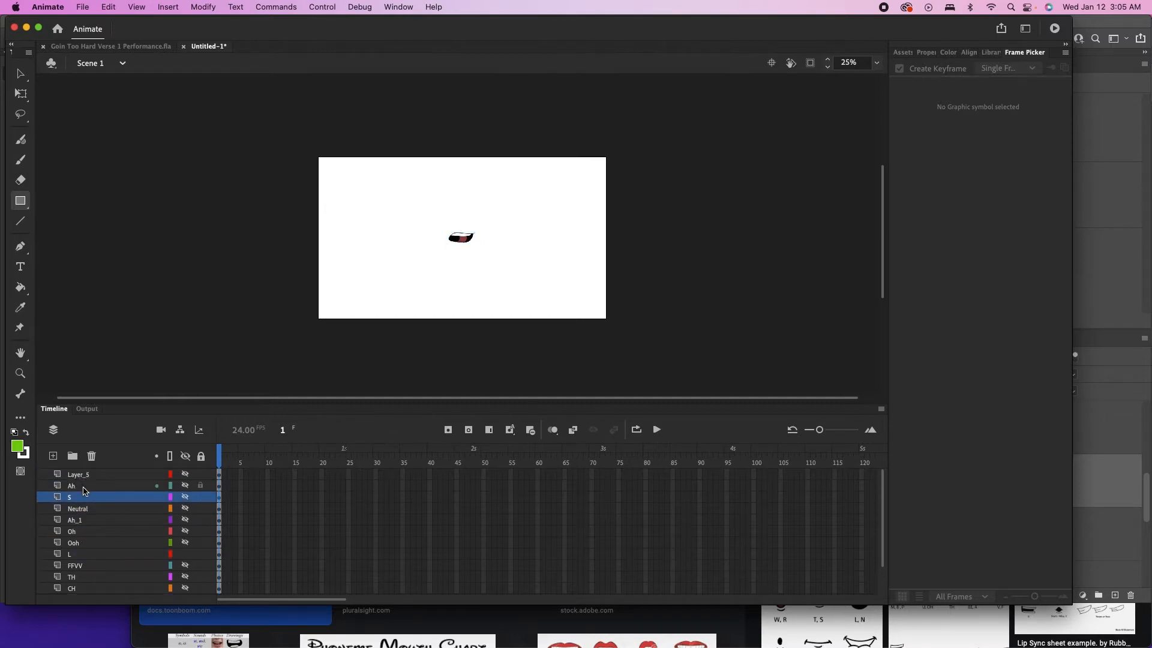
{"action": "left_click", "coordinate": [83, 478]}
{"action": "left_click", "coordinate": [185, 475]}
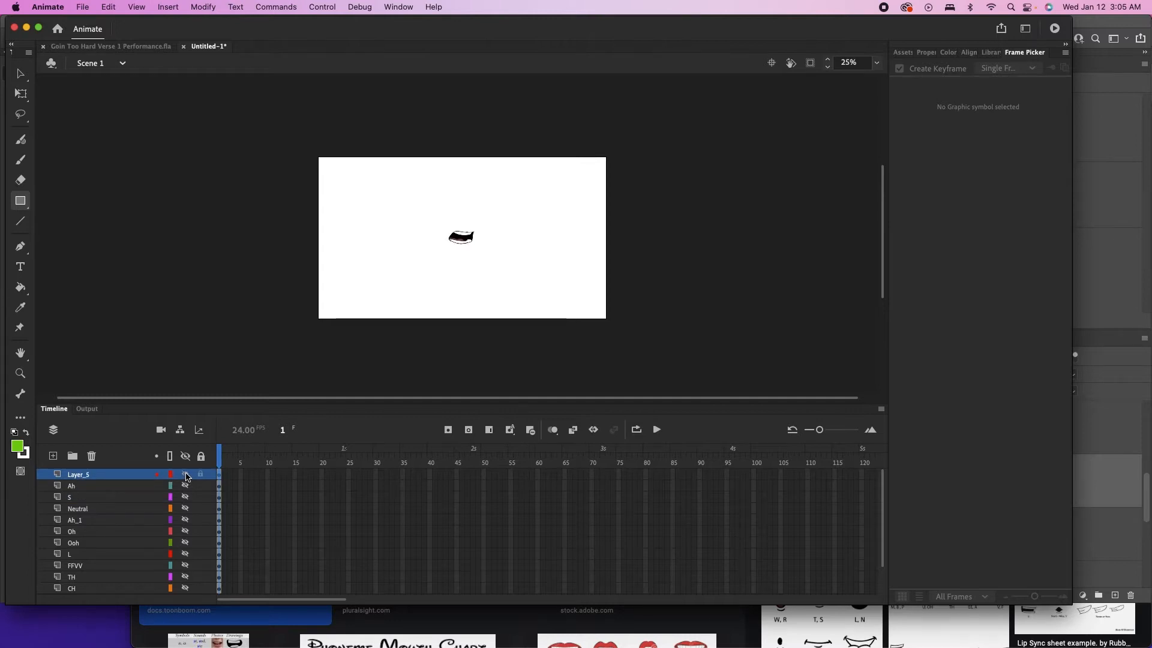
{"action": "double_click", "coordinate": [125, 476]}
{"action": "type", "text": "E"}
{"action": "key", "text": "Return"}
{"action": "left_click", "coordinate": [185, 474]}
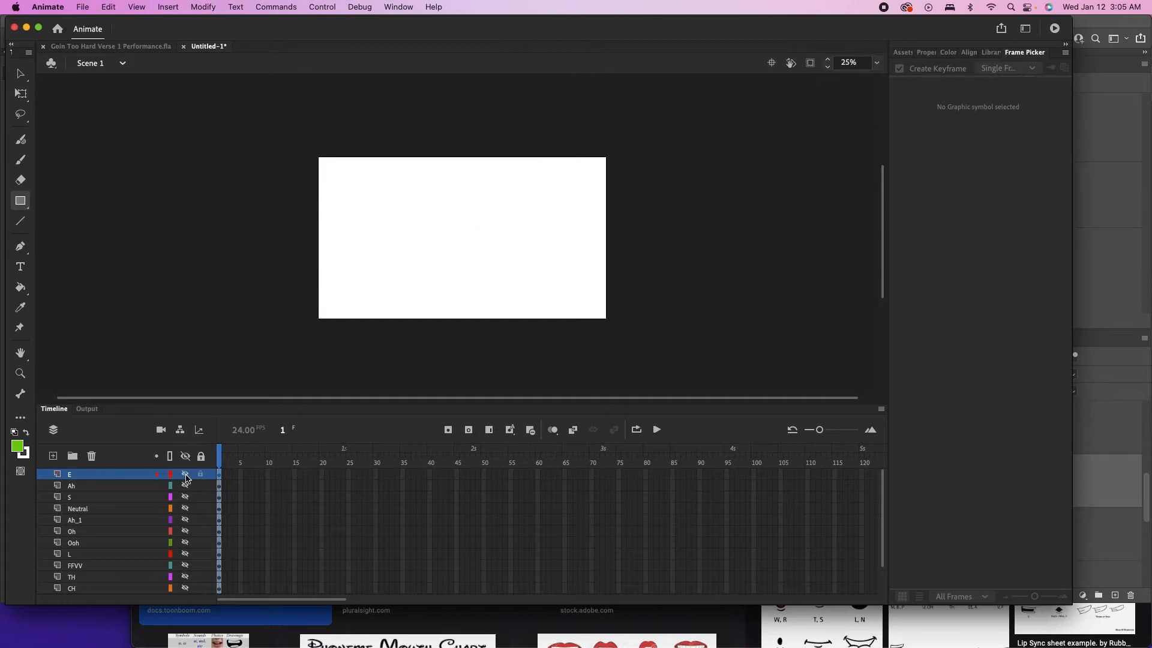
Move the Neutral layer to the top of the layer stack, make it visible and select its mouth line on the stage
{"action": "left_click", "coordinate": [130, 511]}
{"action": "left_click_drag", "start_coordinate": [78, 514], "coordinate": [86, 474]}
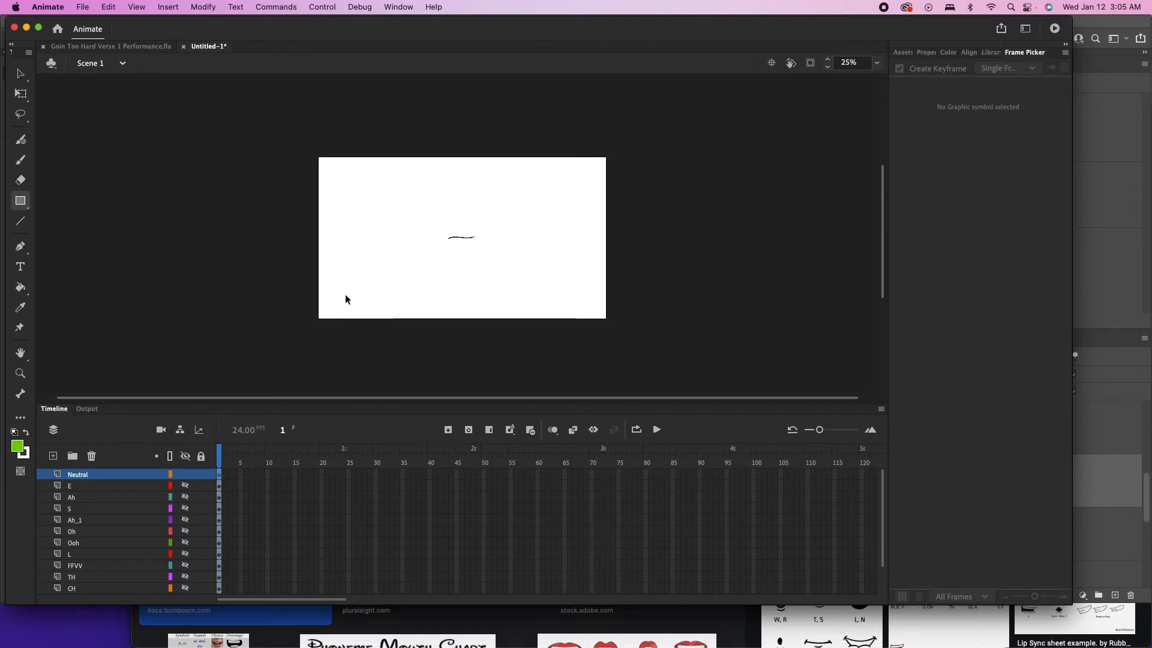
{"action": "key", "text": "super+equal"}
{"action": "key", "text": "super+equal"}
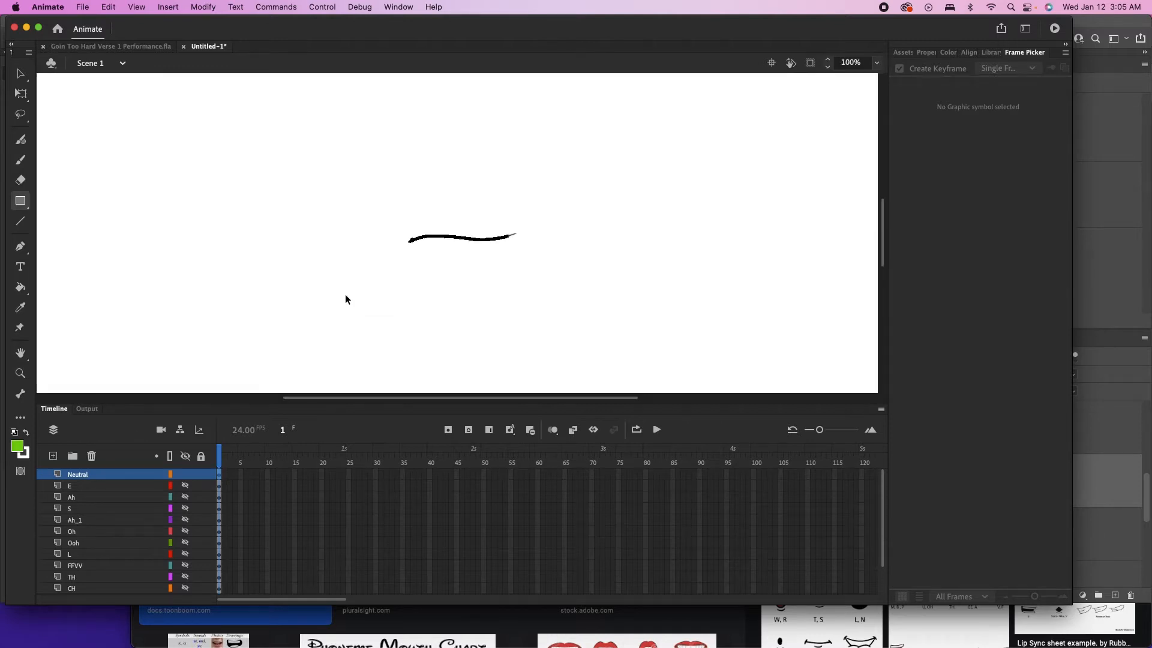
{"action": "key", "text": "super+equal"}
{"action": "key", "text": "super+equal"}
{"action": "key", "text": "super+minus"}
{"action": "key", "text": "v"}
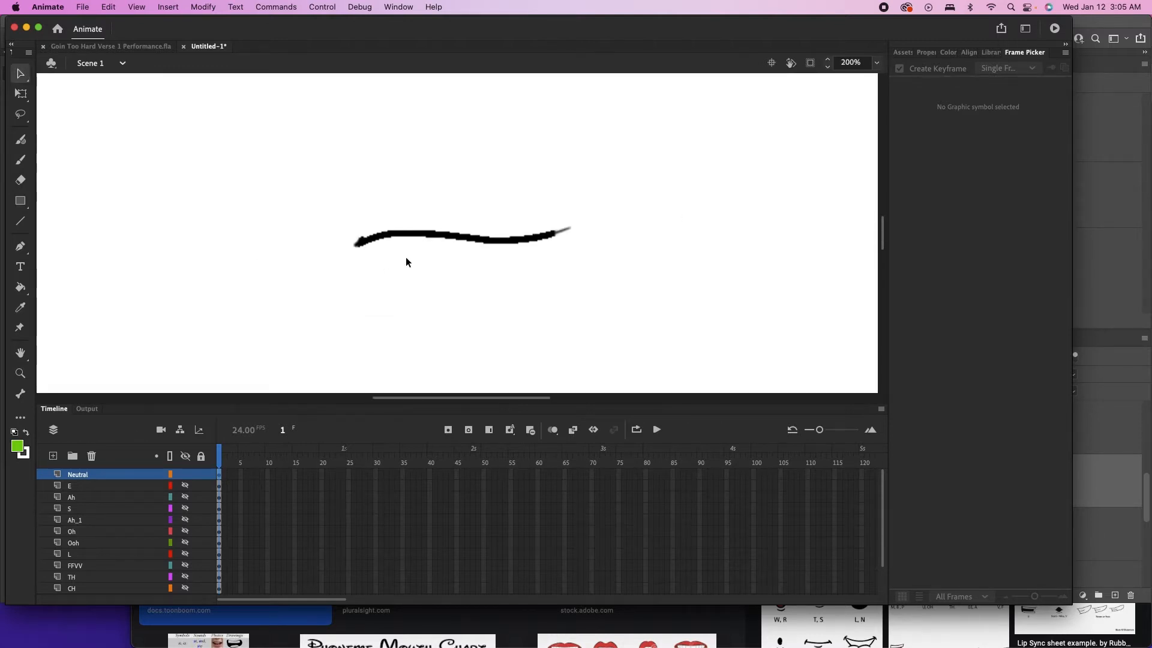
{"action": "left_click", "coordinate": [432, 236]}
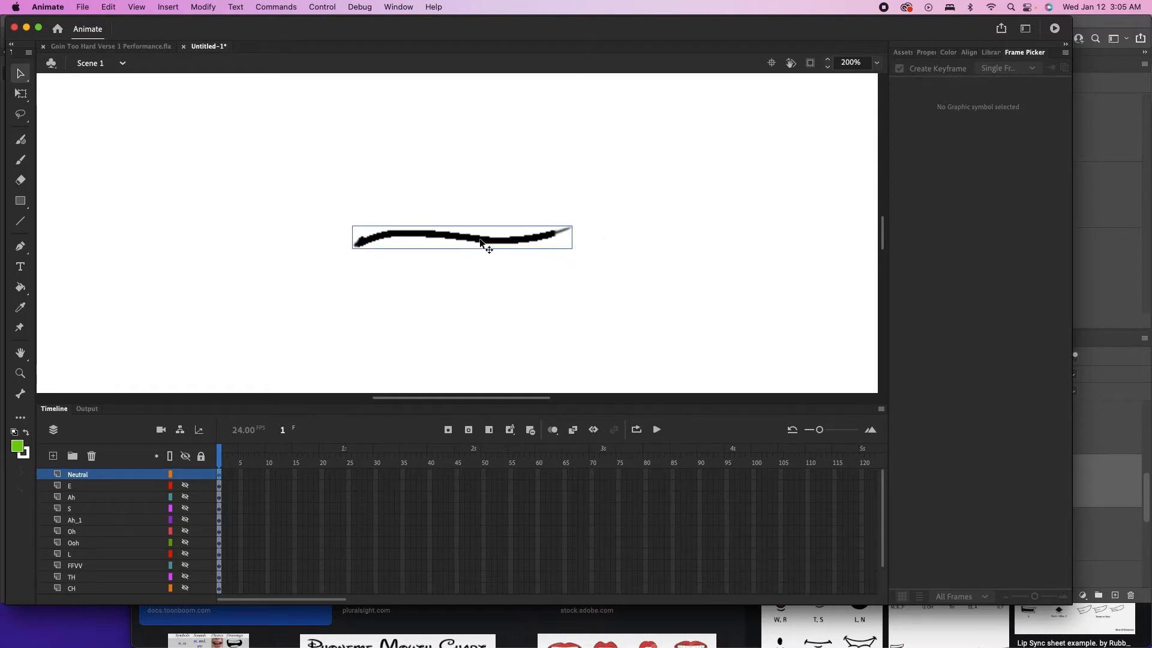
{"action": "mouse_move", "coordinate": [91, 474]}
Convert the Neutral layer to a Graphic symbol named Neutral
{"action": "key", "text": "super+minus"}
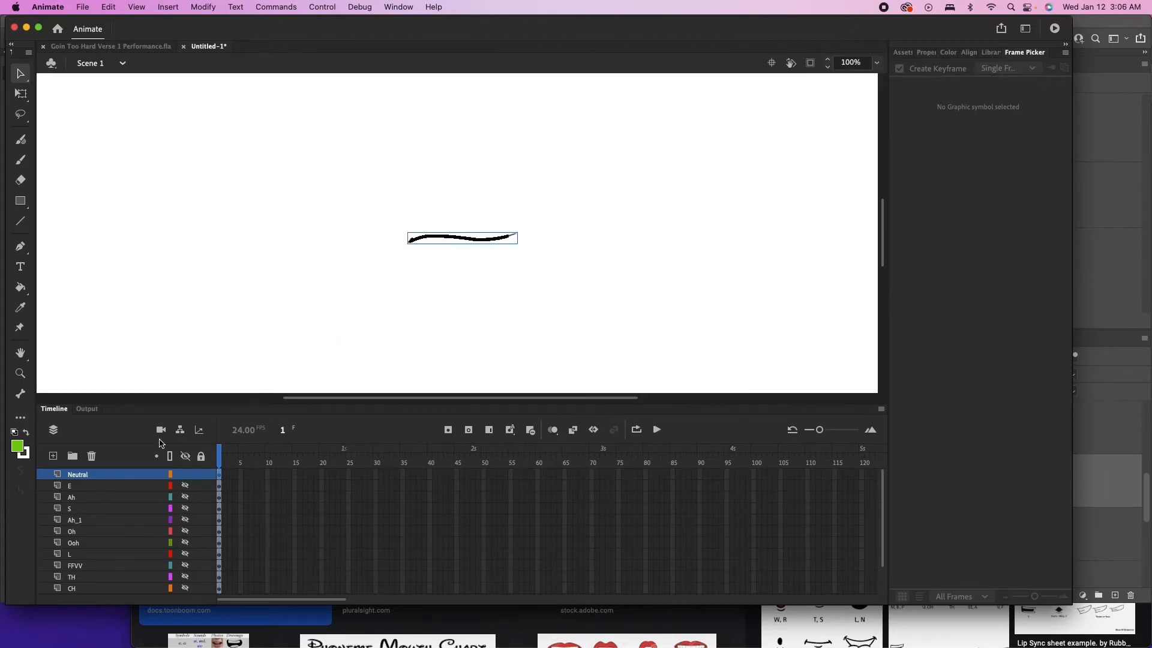
{"action": "right_click", "coordinate": [110, 477]}
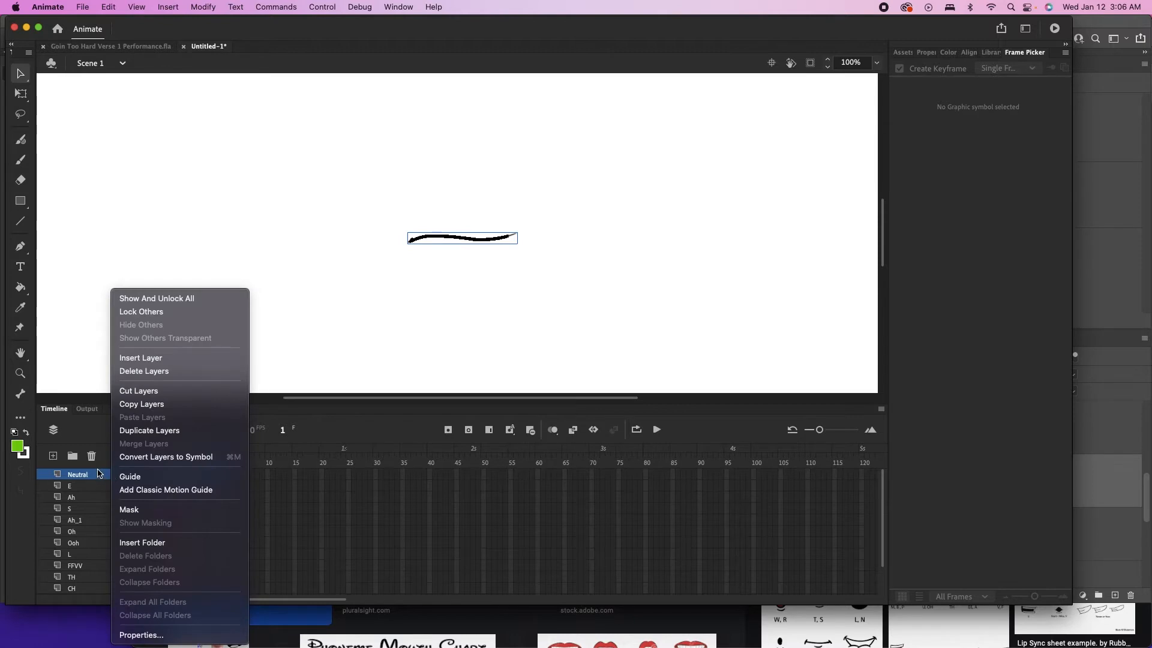
{"action": "left_click", "coordinate": [137, 457]}
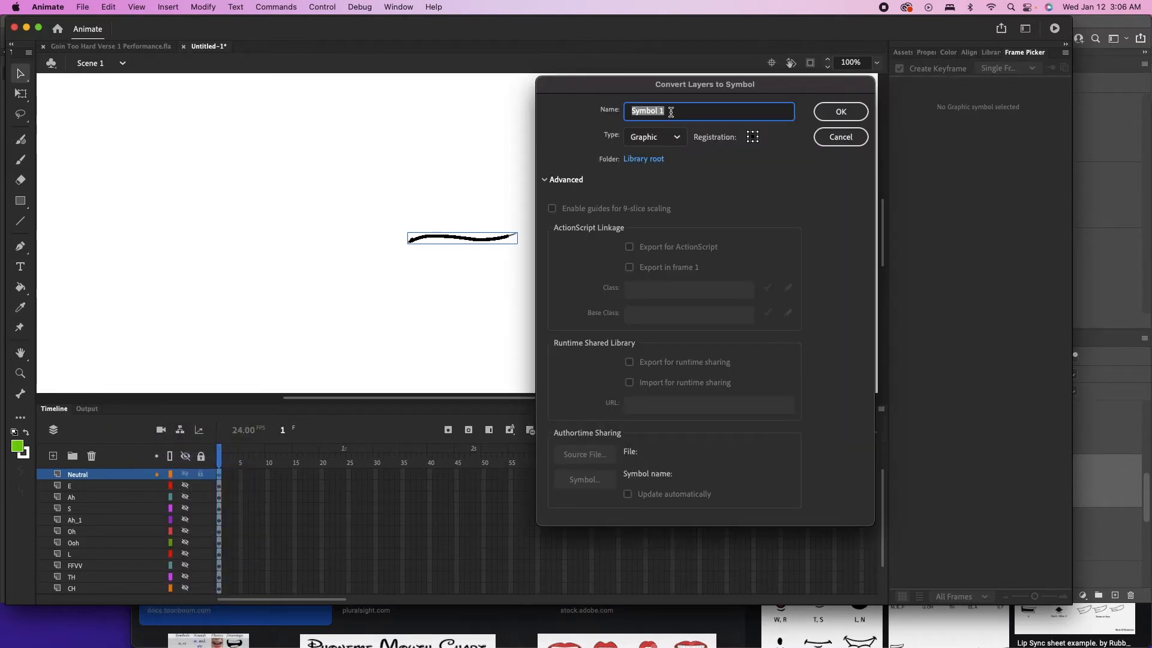
{"action": "type", "text": "Neutral"}
{"action": "left_click", "coordinate": [678, 137]}
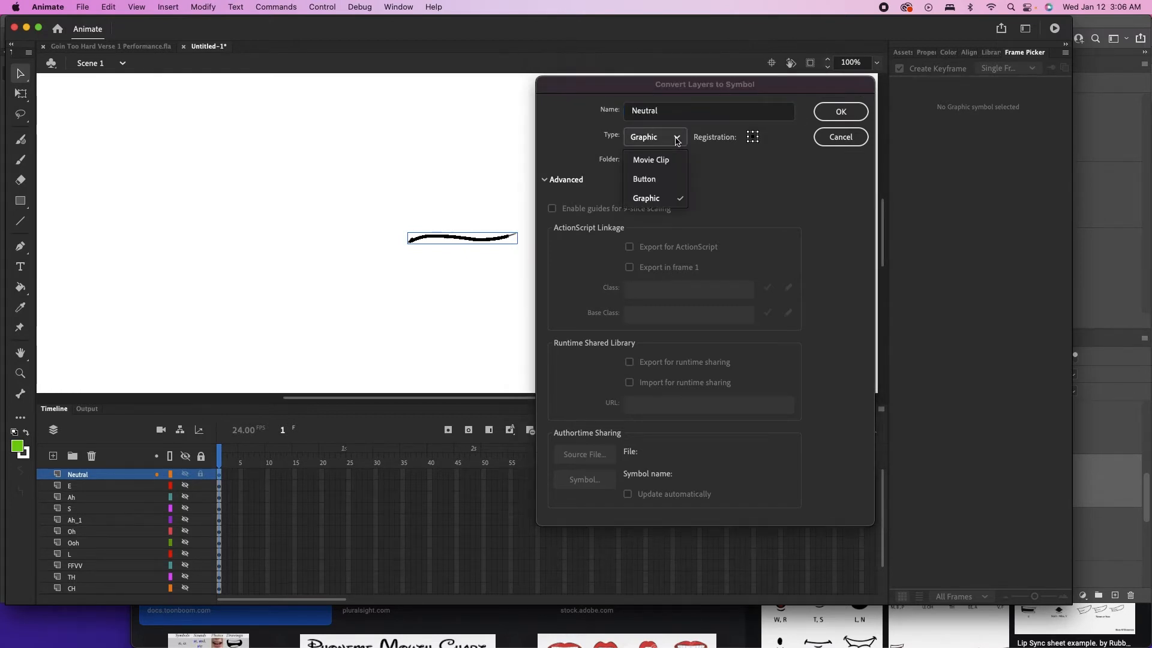
{"action": "left_click", "coordinate": [666, 198]}
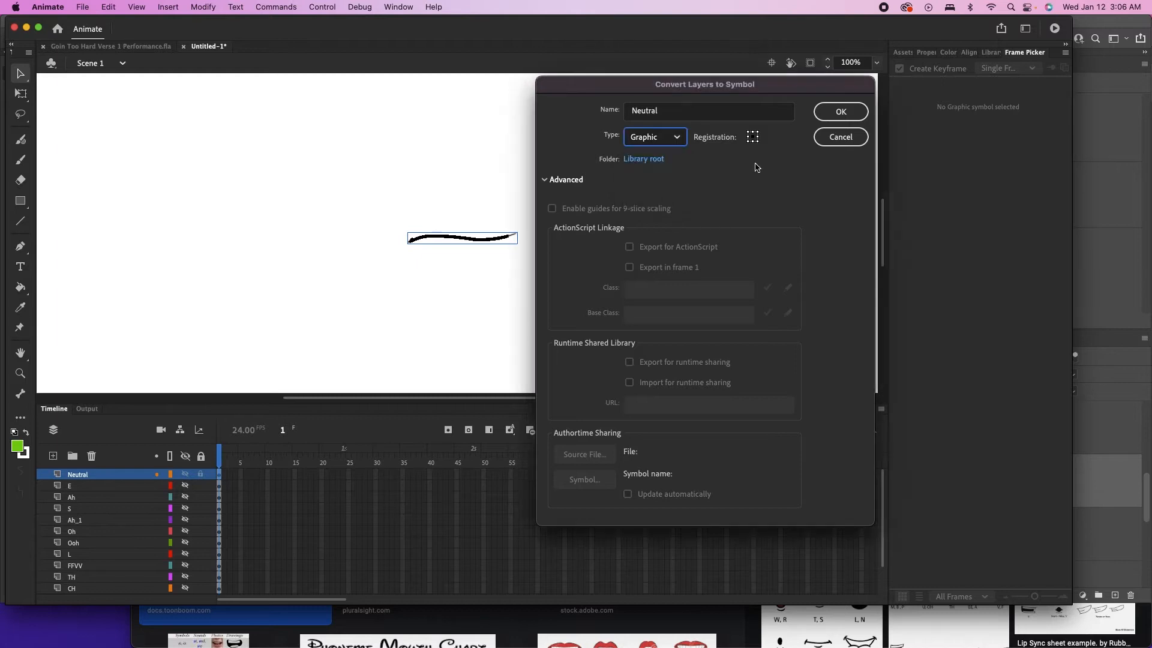
{"action": "left_click", "coordinate": [845, 112]}
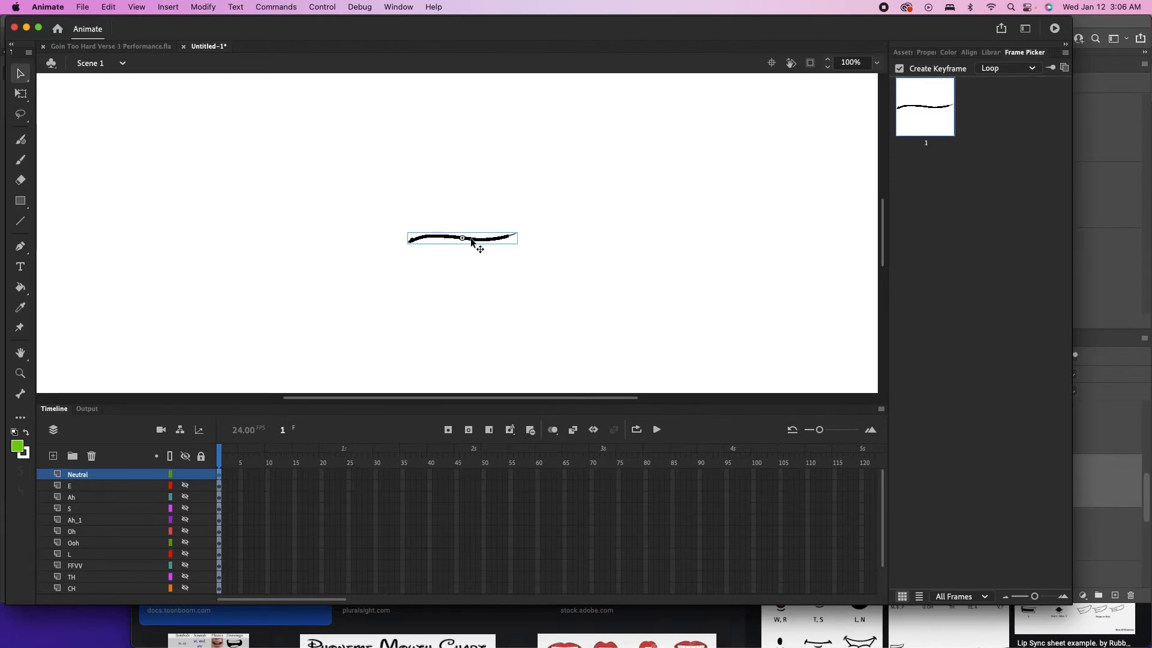
Compare the Neutral and E layers, look inside the Neutral symbol at its own timeline, and return to Scene 1
{"action": "left_click", "coordinate": [78, 486]}
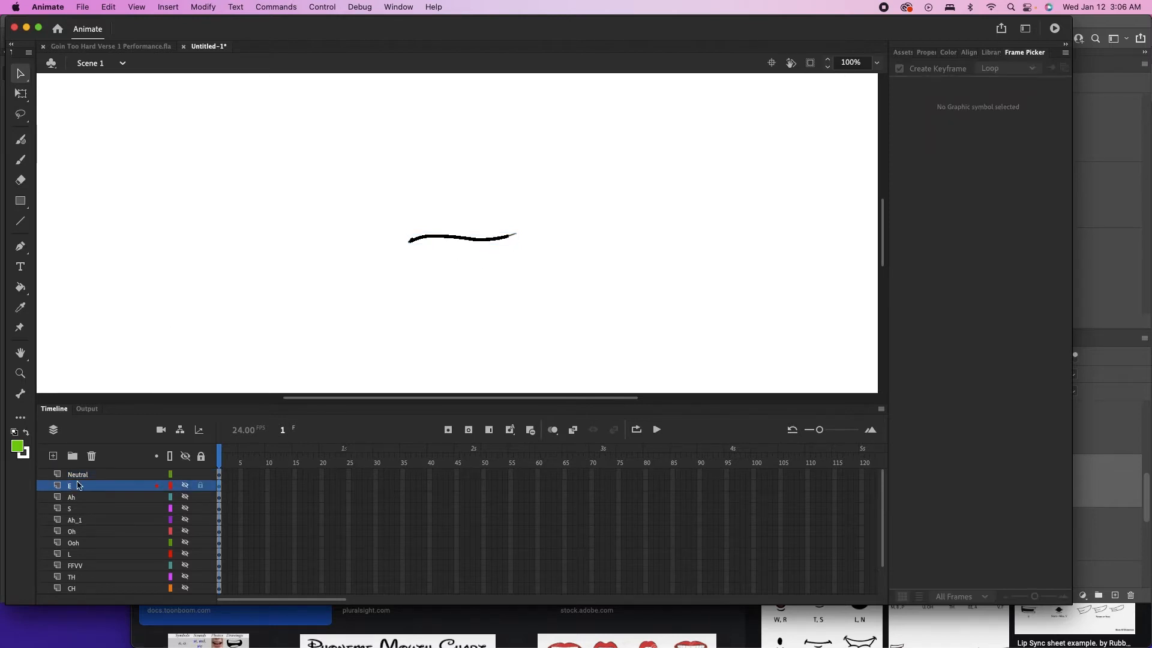
{"action": "left_click", "coordinate": [89, 475]}
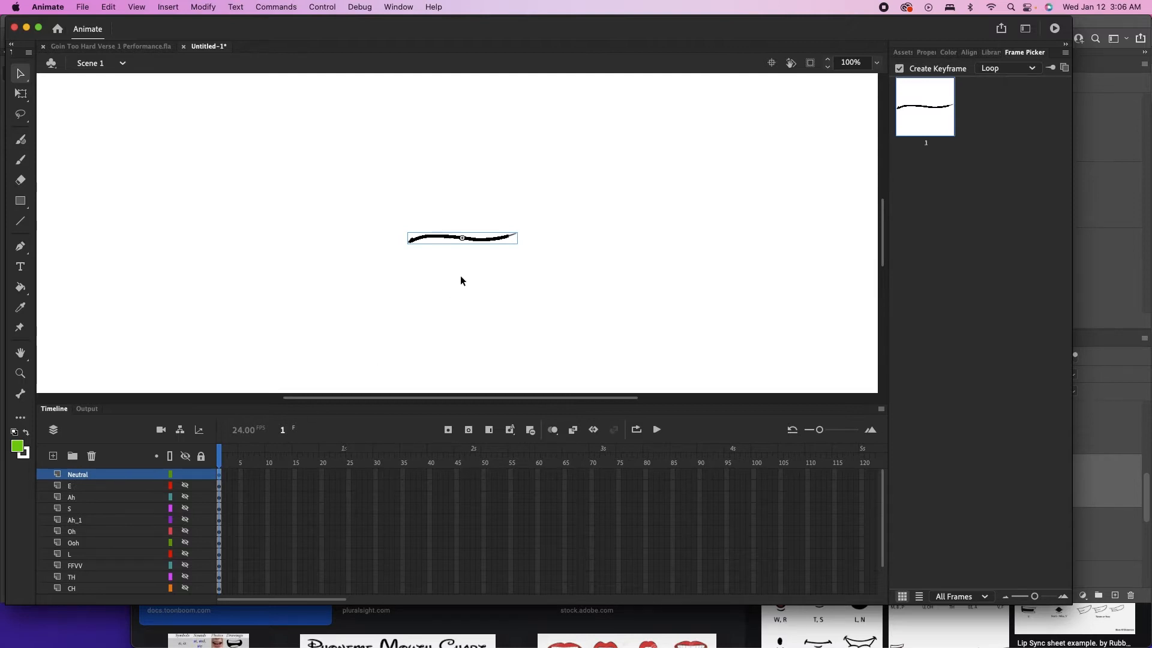
{"action": "left_click", "coordinate": [82, 489]}
{"action": "left_click", "coordinate": [86, 478]}
{"action": "left_click", "coordinate": [91, 487]}
{"action": "left_click", "coordinate": [98, 476]}
{"action": "double_click", "coordinate": [472, 240]}
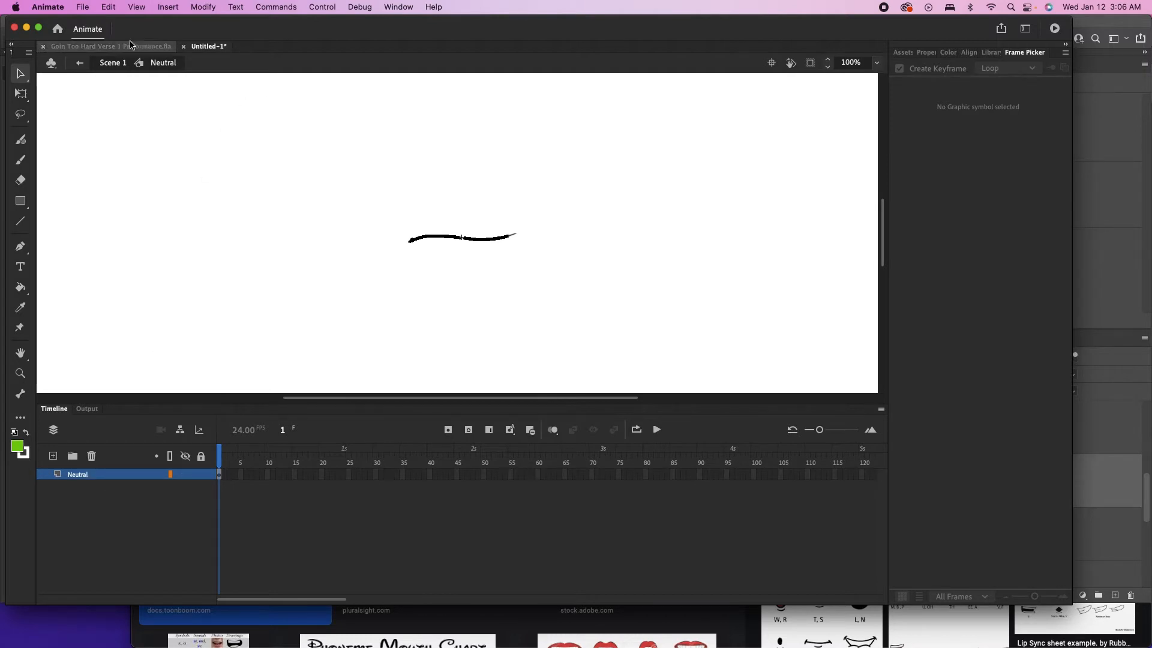
{"action": "left_click", "coordinate": [80, 65]}
Cut all the mouth layers from E down to CH out of Scene 1
{"action": "left_click", "coordinate": [78, 487]}
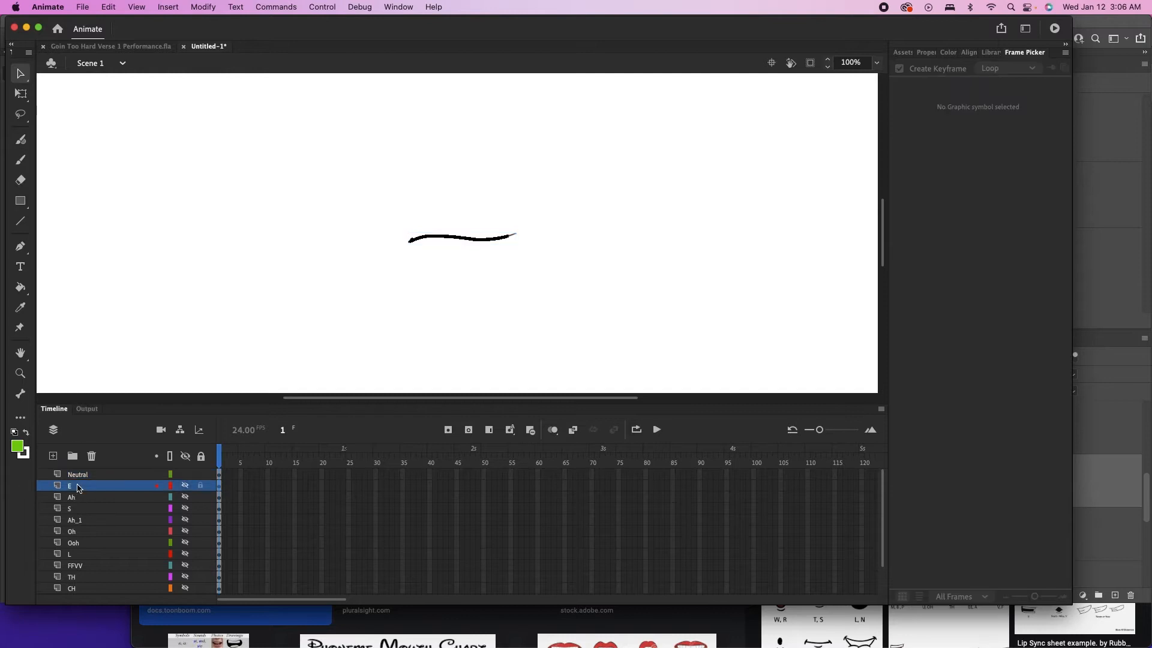
{"action": "scroll", "coordinate": [90, 536], "scroll_direction": "down", "scroll_amount": 2}
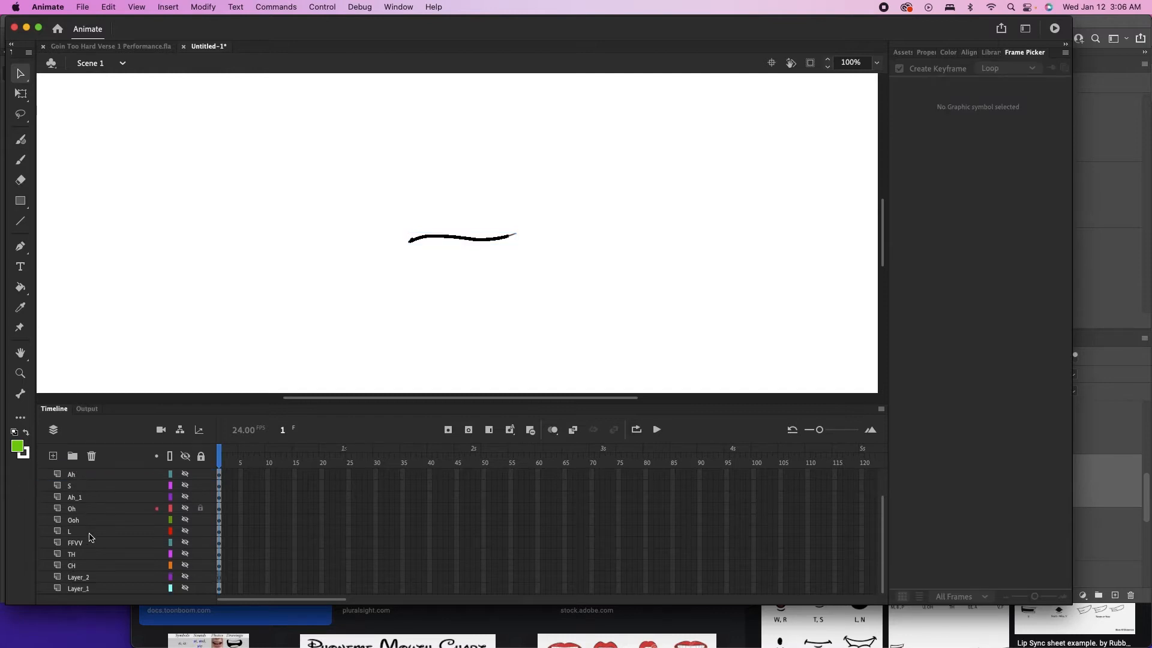
{"action": "left_click", "coordinate": [88, 567], "text": "shift"}
{"action": "scroll", "coordinate": [96, 536], "scroll_direction": "up", "scroll_amount": 2}
{"action": "right_click", "coordinate": [97, 536]}
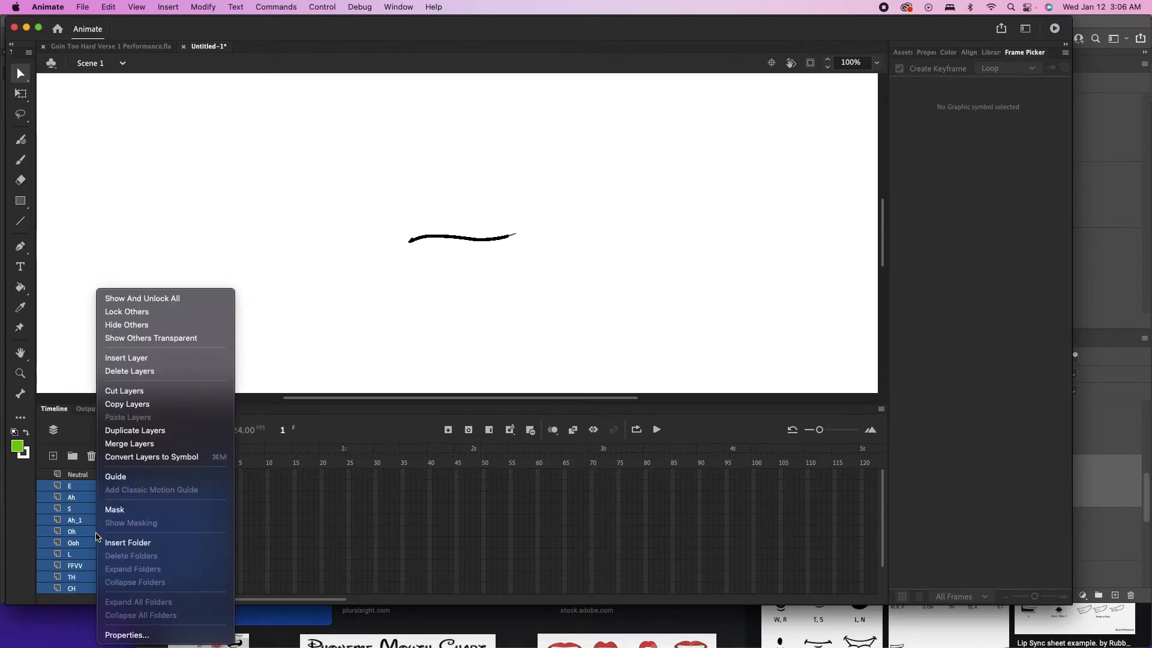
{"action": "left_click", "coordinate": [140, 391]}
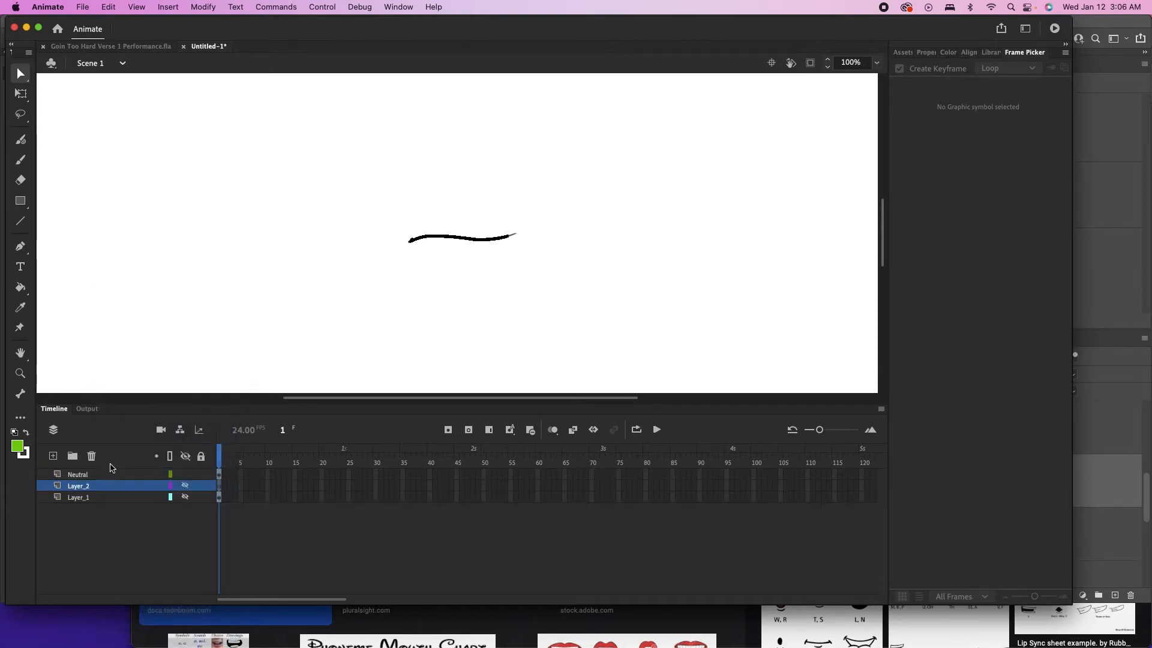
Paste the cut mouth layers E to CH above the Neutral layer inside the Neutral symbol
{"action": "left_click", "coordinate": [90, 475]}
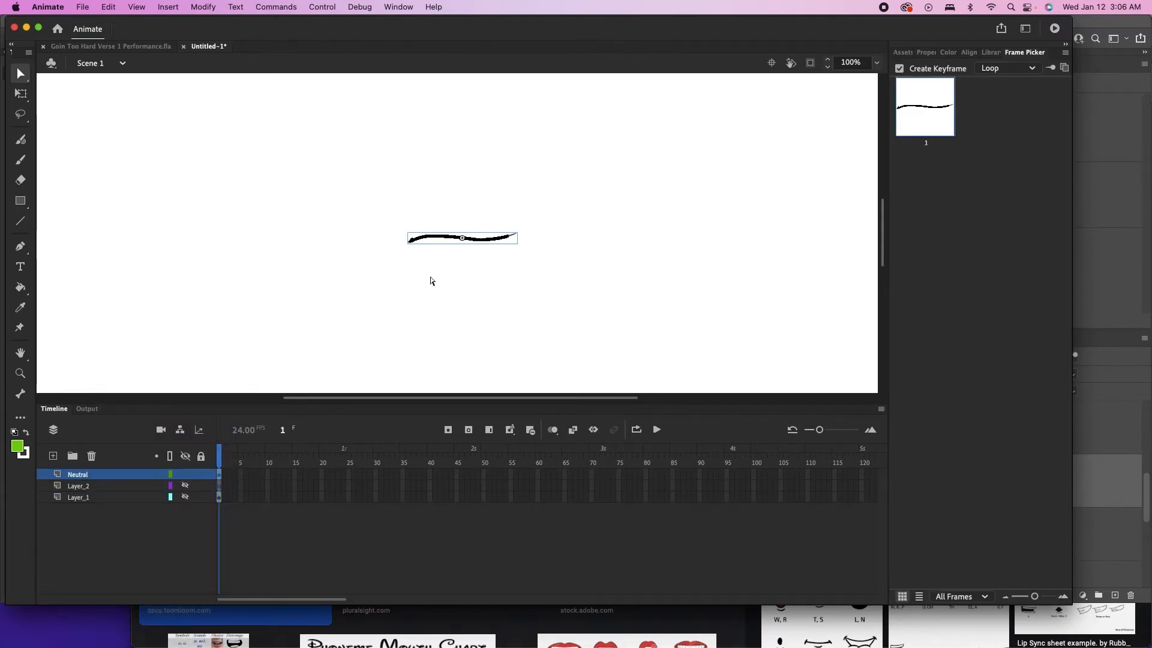
{"action": "double_click", "coordinate": [459, 238]}
{"action": "right_click", "coordinate": [101, 475]}
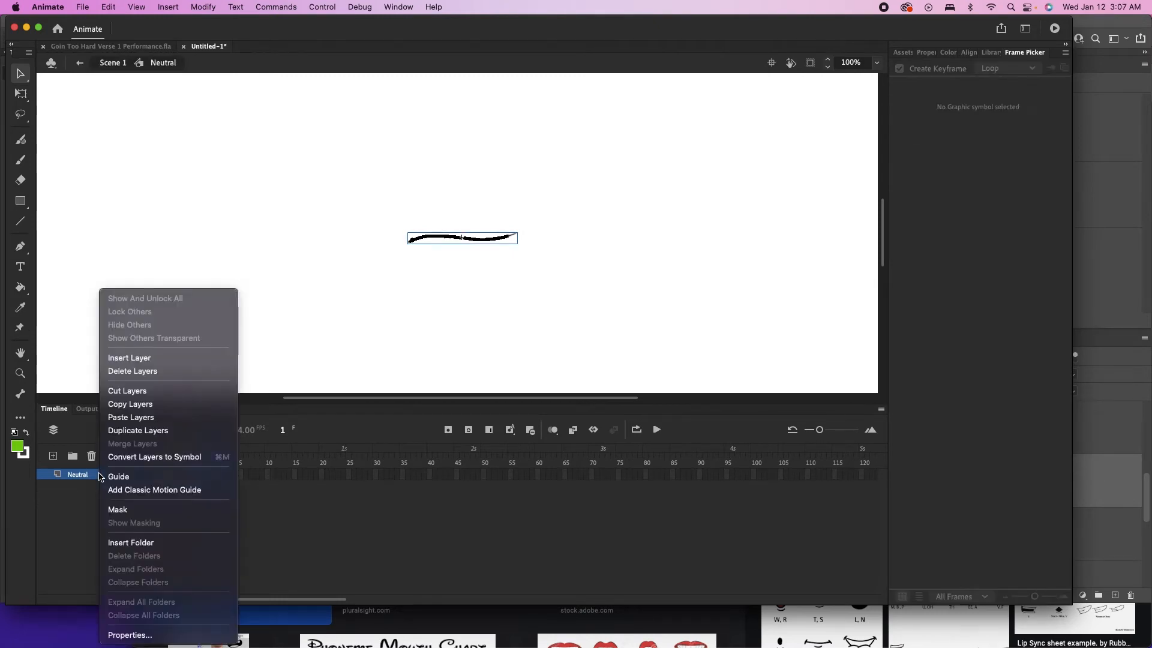
{"action": "left_click", "coordinate": [130, 417]}
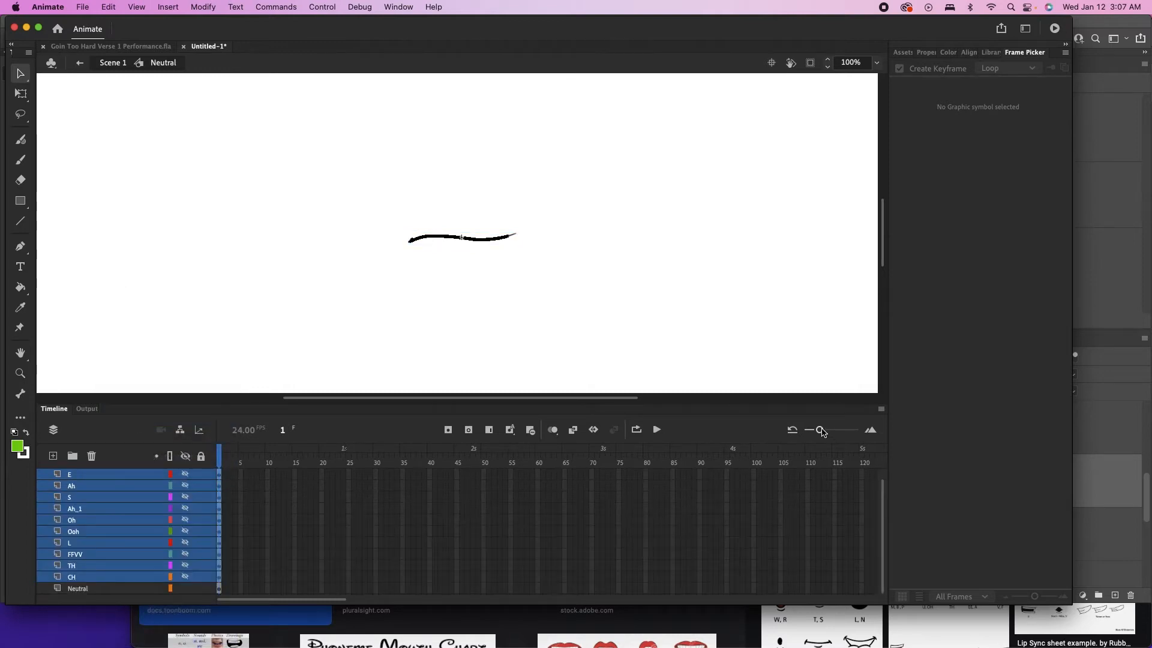
Make all the pasted mouth layers from CH up to E visible inside the Neutral symbol
{"action": "left_click_drag", "start_coordinate": [823, 432], "coordinate": [841, 431]}
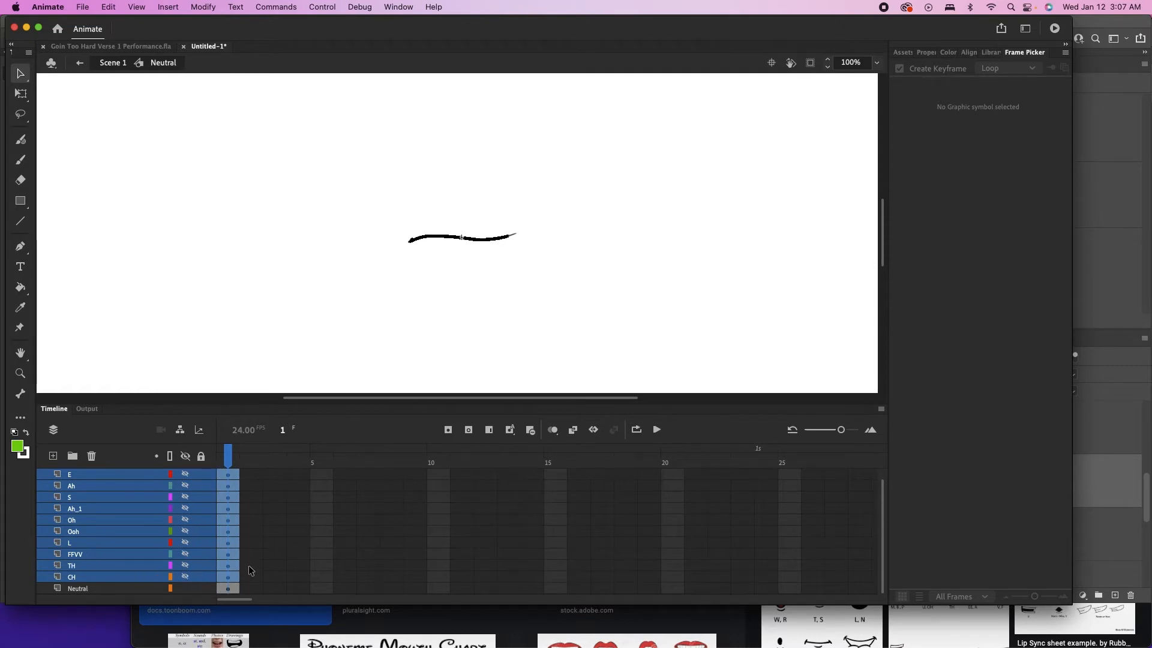
{"action": "left_click_drag", "start_coordinate": [185, 577], "coordinate": [186, 475]}
{"action": "key", "text": "super+minus"}
{"action": "key", "text": "super+minus"}
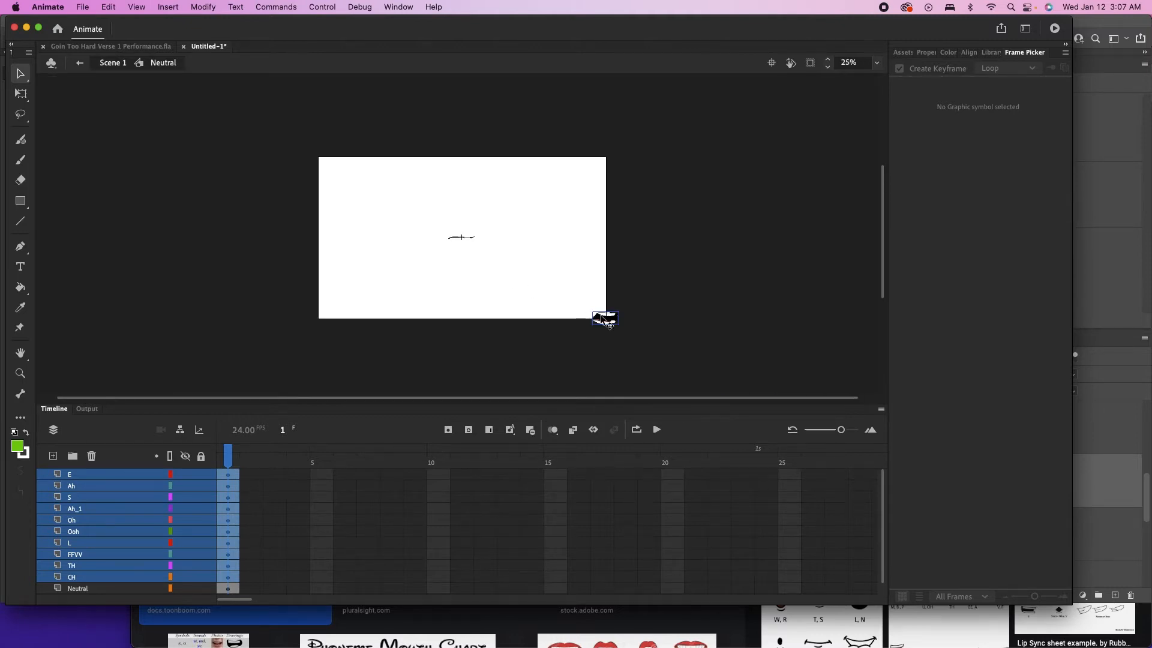
Try to move the E mouth away from the stage's lower-right corner and undo the move
{"action": "left_click_drag", "start_coordinate": [610, 321], "coordinate": [471, 317]}
{"action": "key", "text": "super+z"}
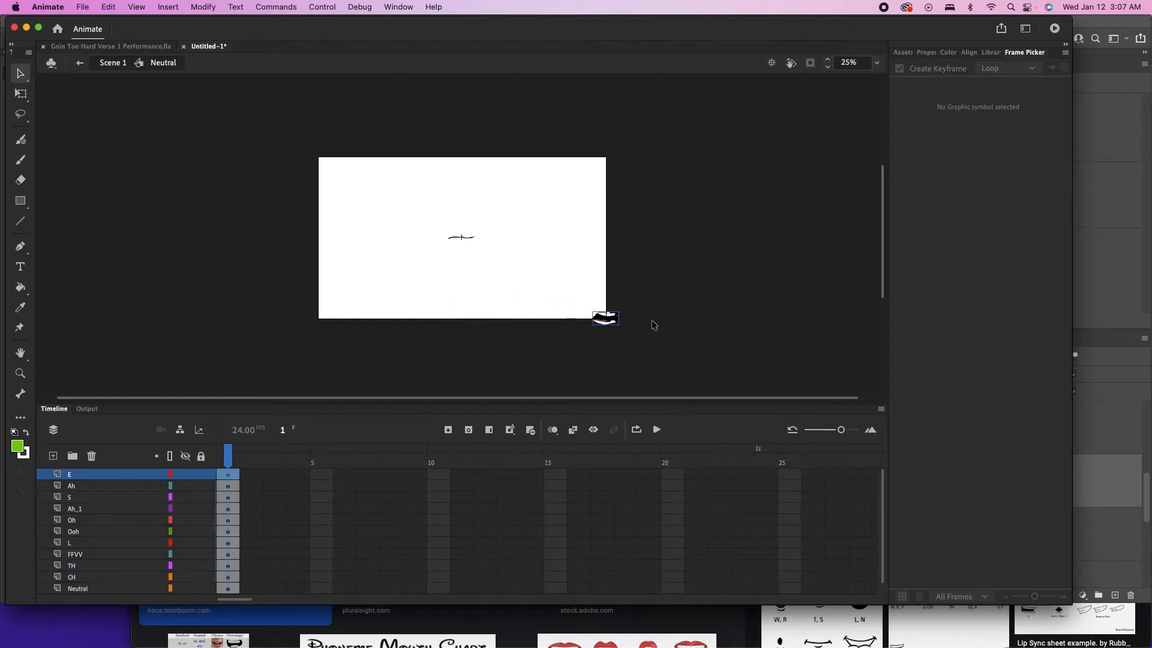
{"action": "key", "text": "super+="}
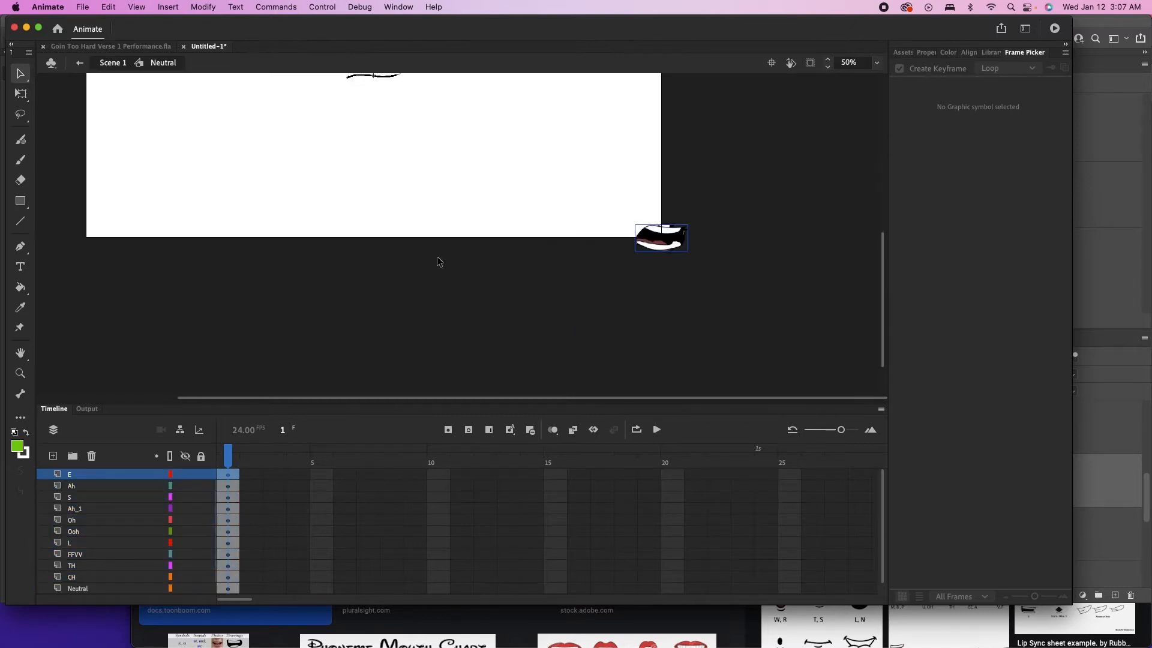
{"action": "left_click_drag", "start_coordinate": [402, 205], "coordinate": [483, 329]}
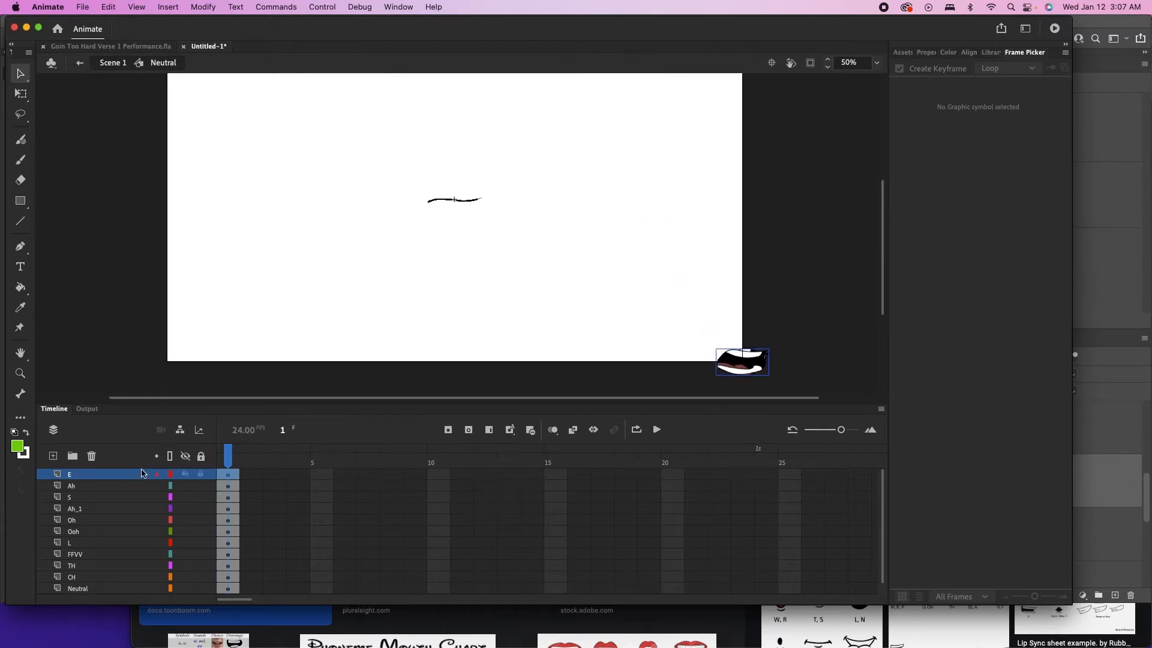
Check which mouth the Ah, E, CH and Neutral layers each hold on the stage
{"action": "left_click", "coordinate": [101, 489]}
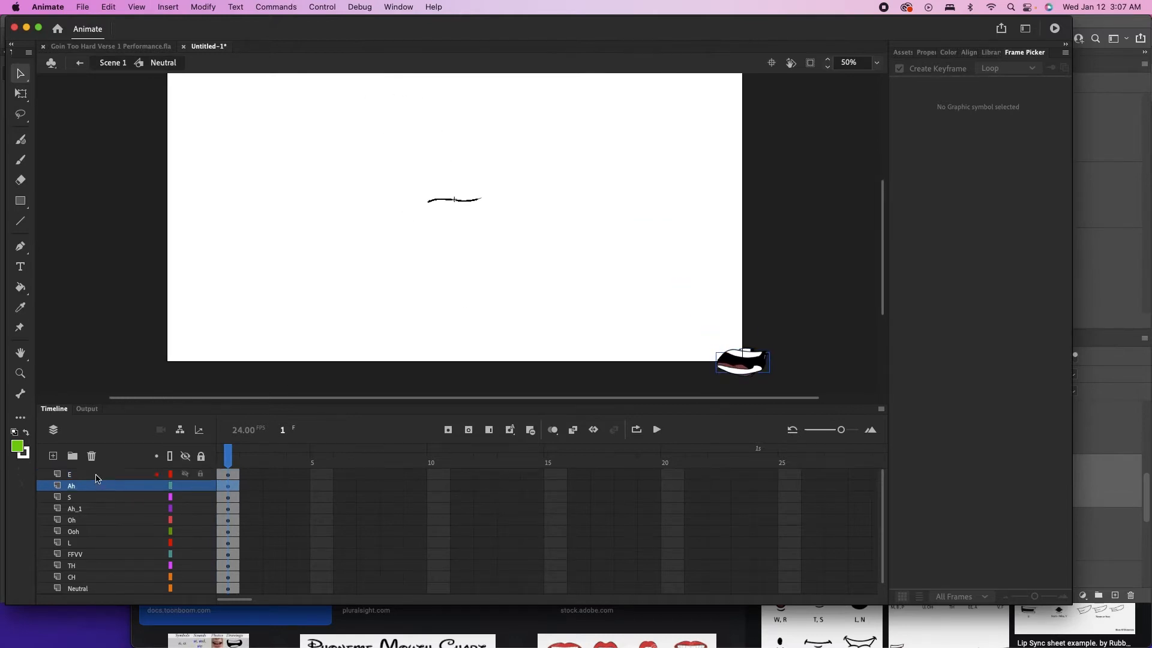
{"action": "left_click", "coordinate": [97, 477]}
{"action": "left_click", "coordinate": [81, 580]}
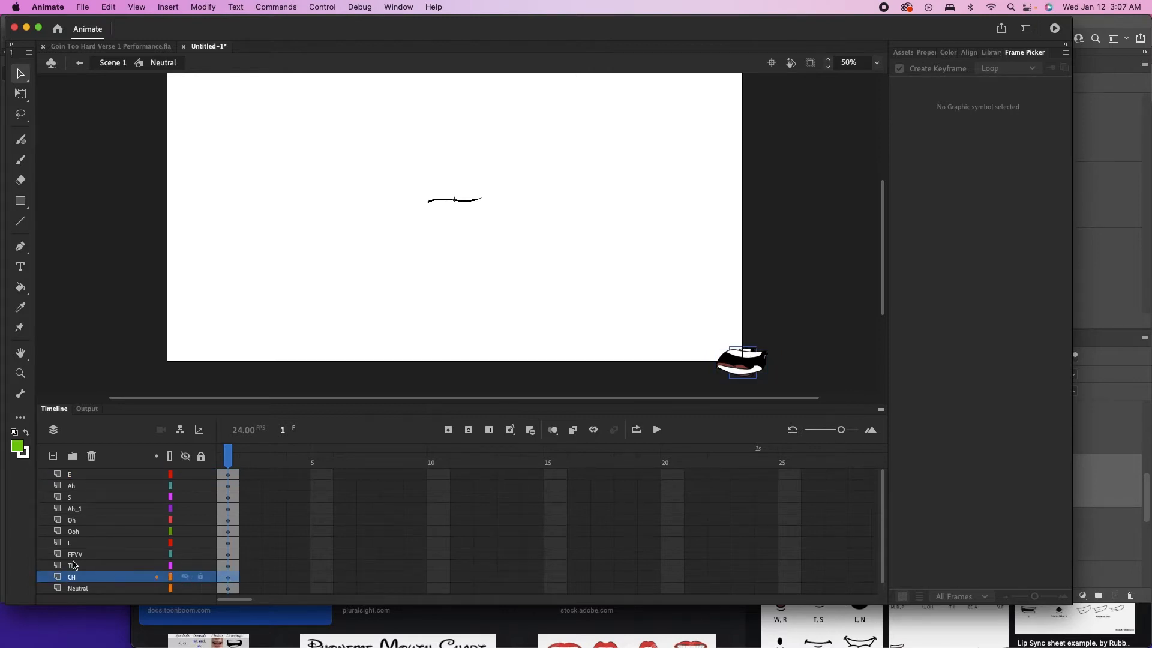
{"action": "left_click", "coordinate": [80, 591]}
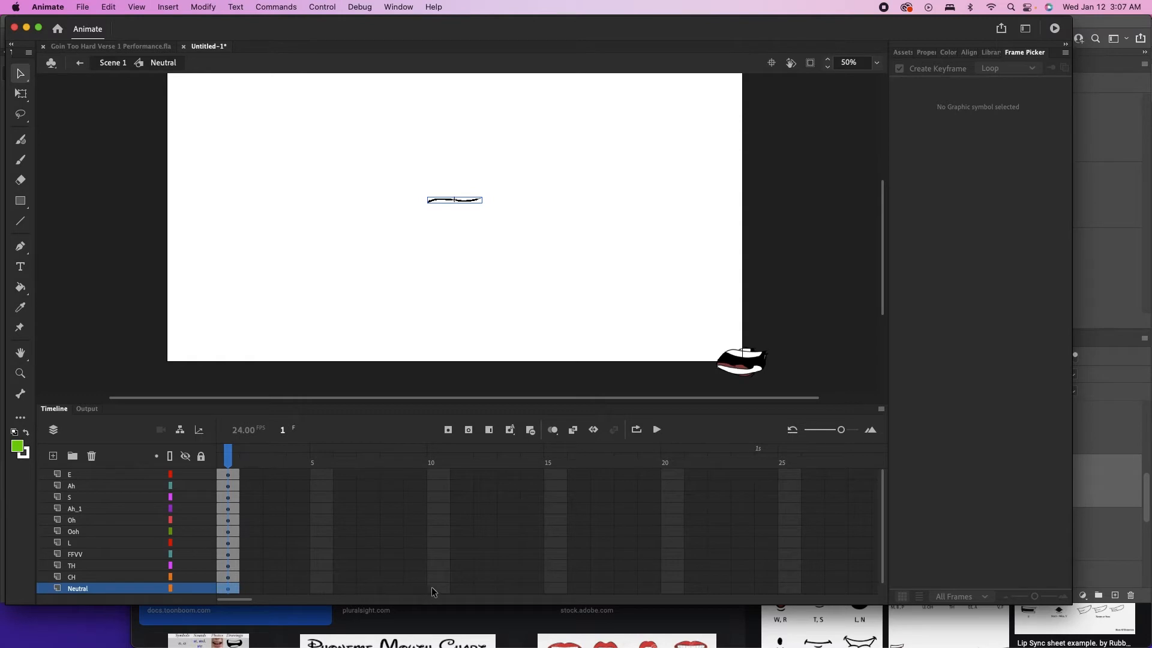
Move the CH keyframe to frame 2 of the Neutral layer and, with onion skinning on, align its mouth over the neutral line
{"action": "left_click", "coordinate": [235, 578]}
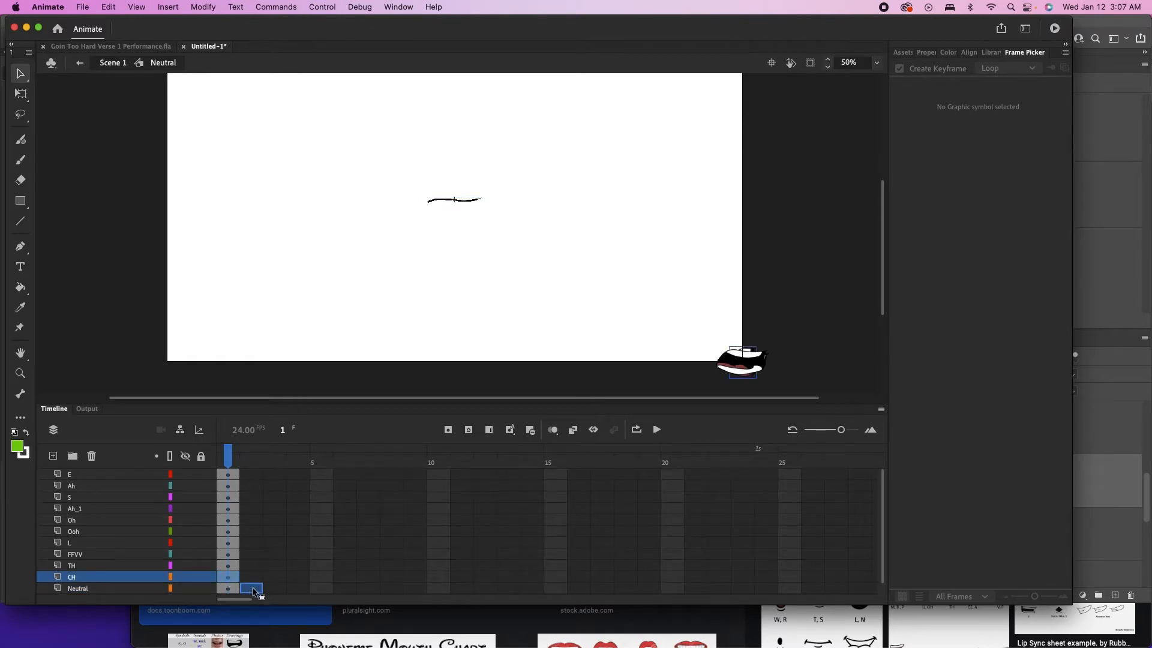
{"action": "left_click", "coordinate": [251, 586]}
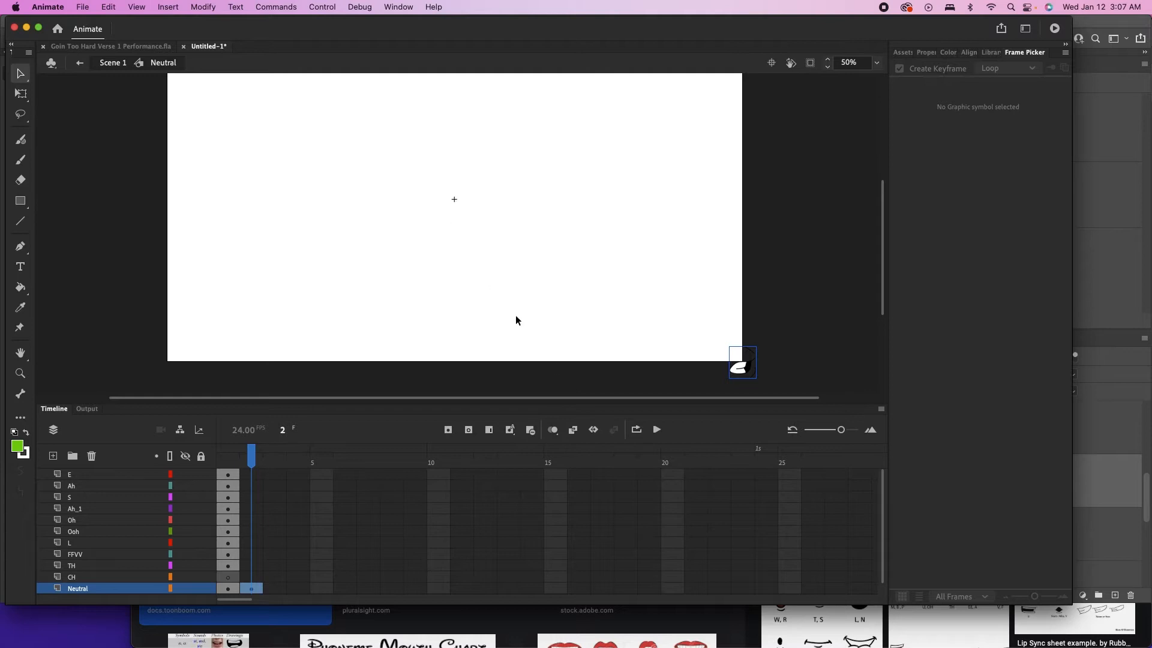
{"action": "left_click", "coordinate": [553, 431]}
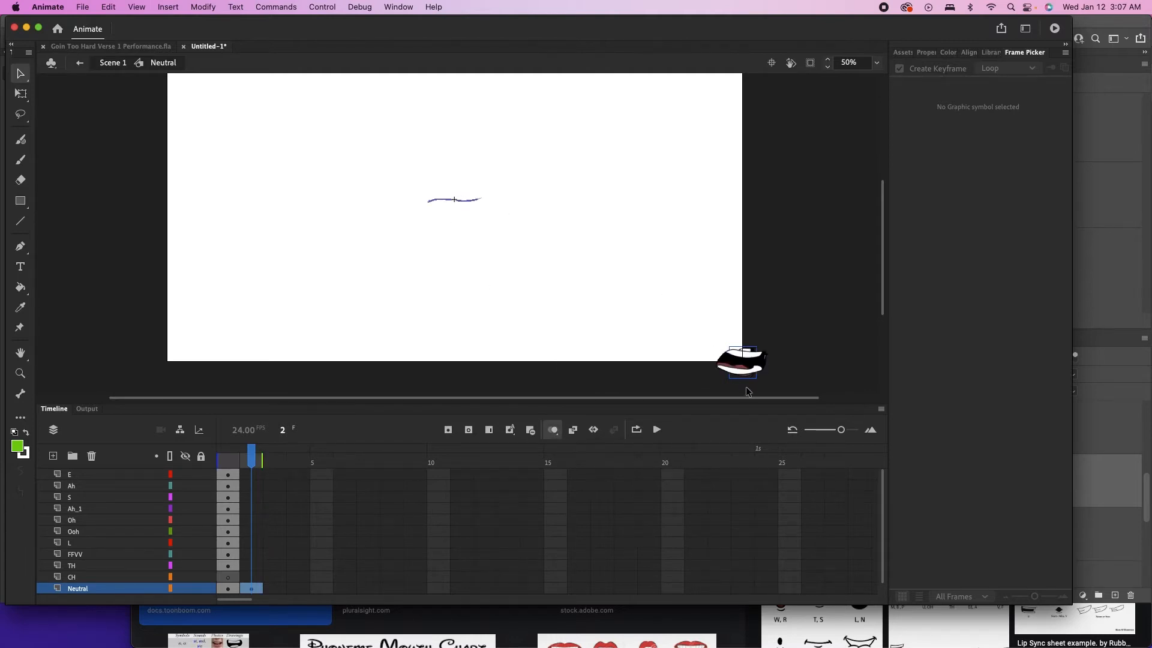
{"action": "left_click_drag", "start_coordinate": [755, 363], "coordinate": [466, 196]}
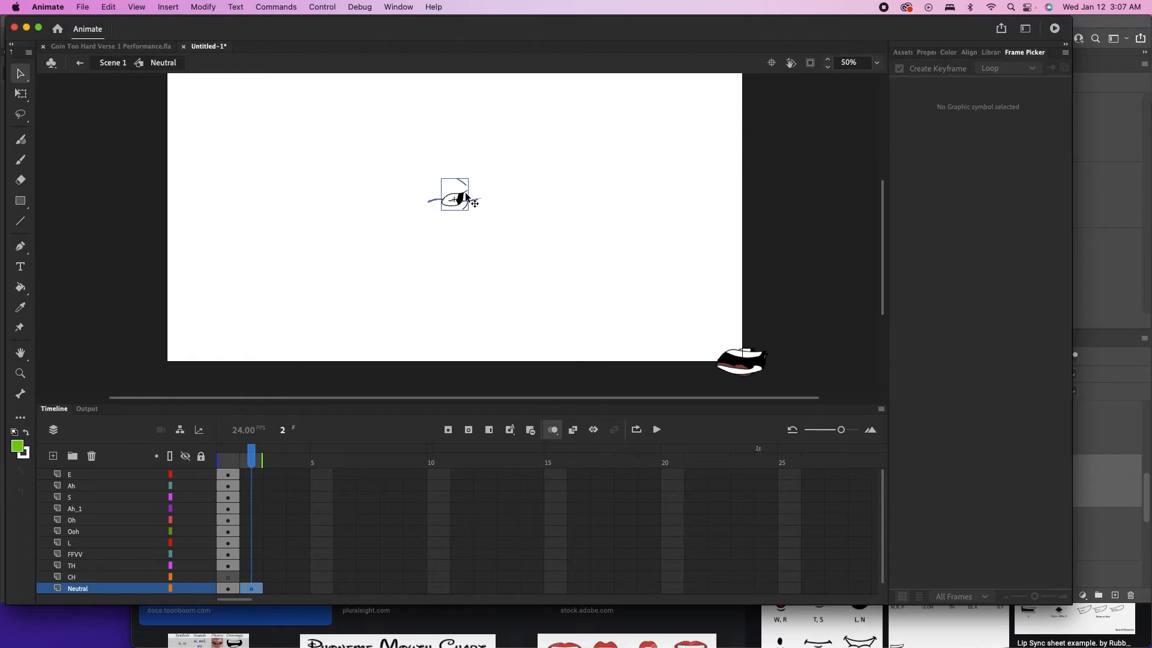
Move the TH and FFVV keyframes to frames 3 and 4 of the Neutral layer and align their mouths over the neutral line
{"action": "left_click", "coordinate": [228, 565]}
{"action": "left_click", "coordinate": [275, 589]}
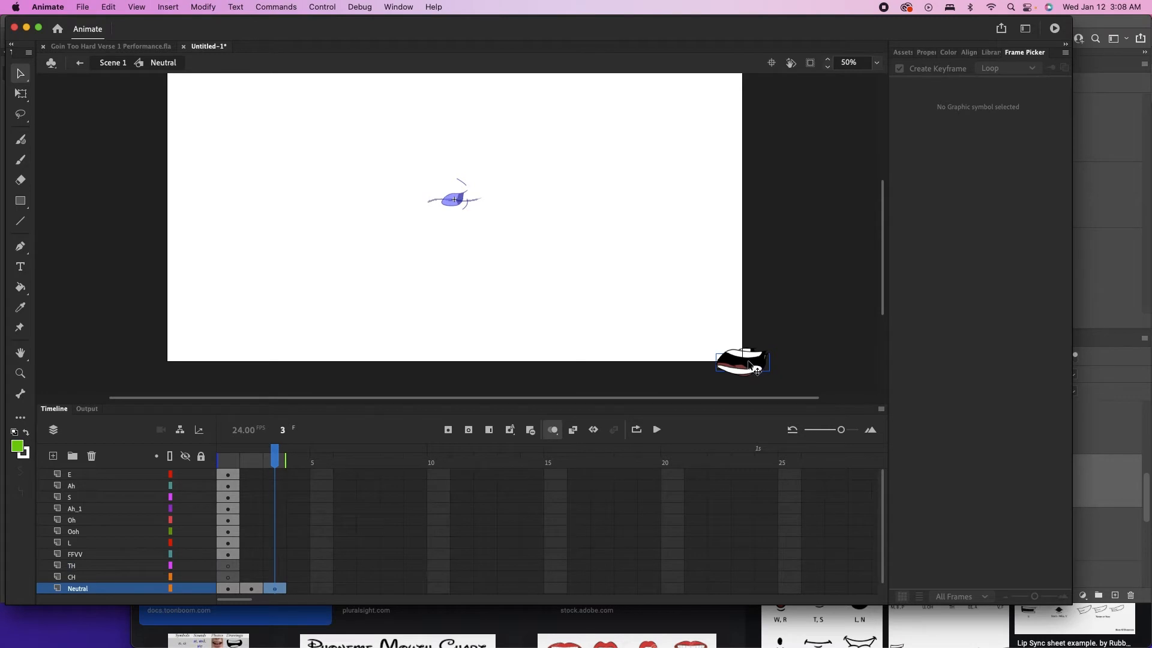
{"action": "left_click_drag", "start_coordinate": [753, 363], "coordinate": [460, 202]}
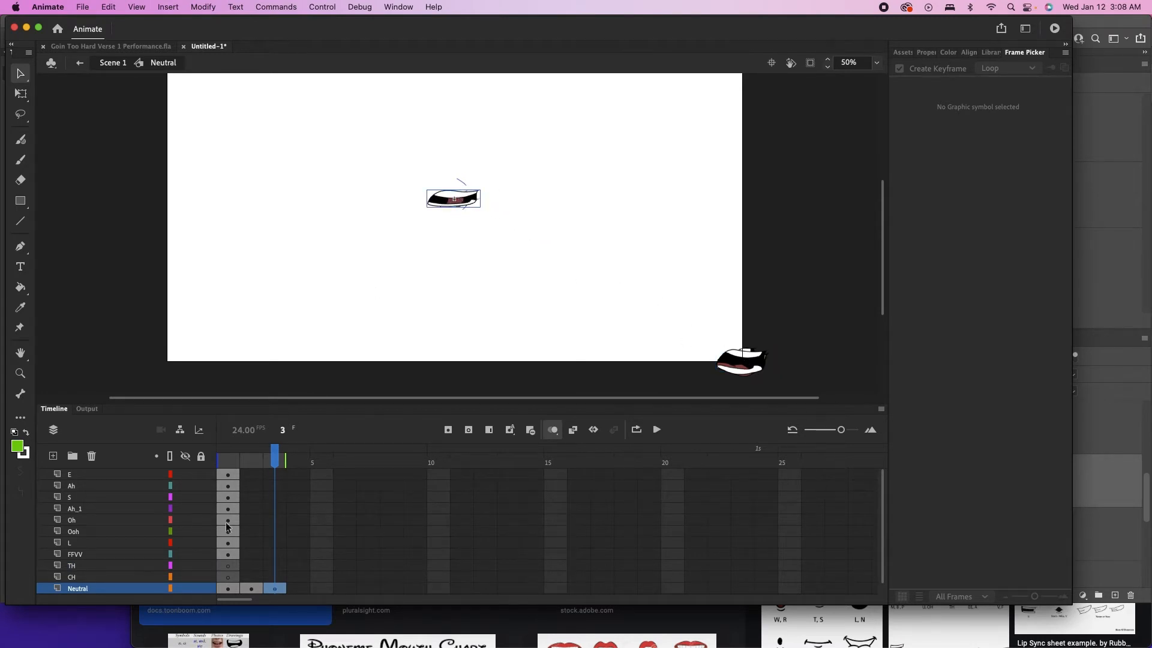
{"action": "left_click_drag", "start_coordinate": [230, 554], "coordinate": [268, 556]}
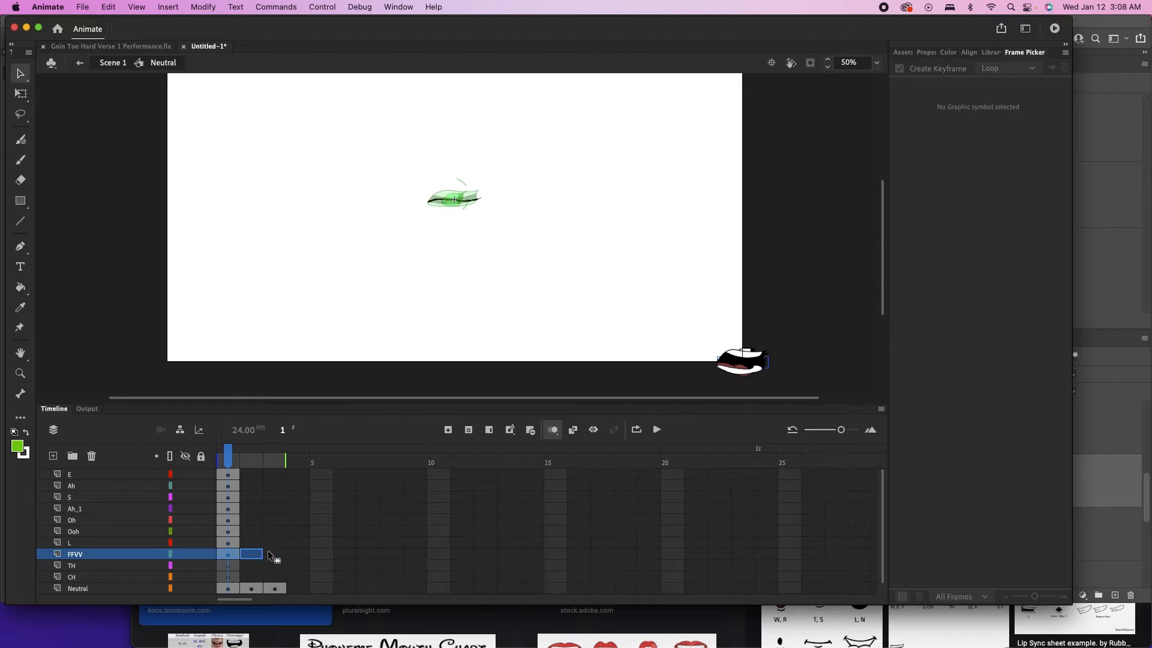
{"action": "left_click", "coordinate": [298, 587]}
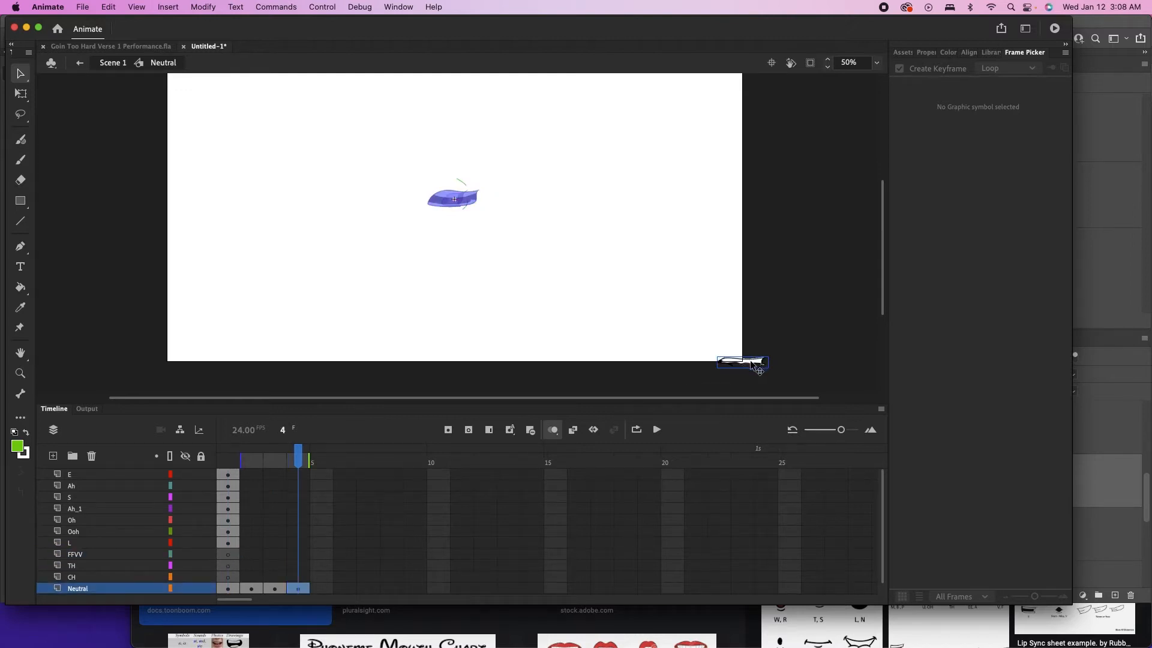
{"action": "left_click_drag", "start_coordinate": [756, 368], "coordinate": [468, 204]}
Place the L, Ooh, Oh and Ah_1 mouths on frames 5 to 8 of the Neutral layer, aligned over the neutral line
{"action": "key", "text": "F6"}
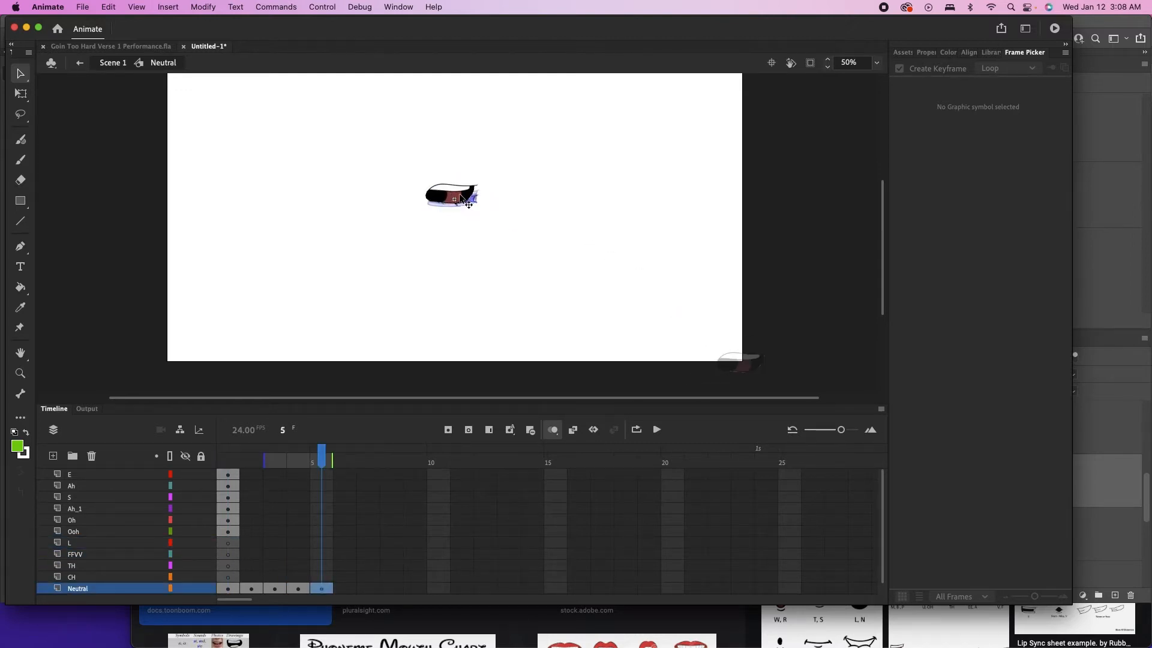
{"action": "key", "text": "F6"}
{"action": "key", "text": "F6"}
{"action": "left_click", "coordinate": [232, 509]}
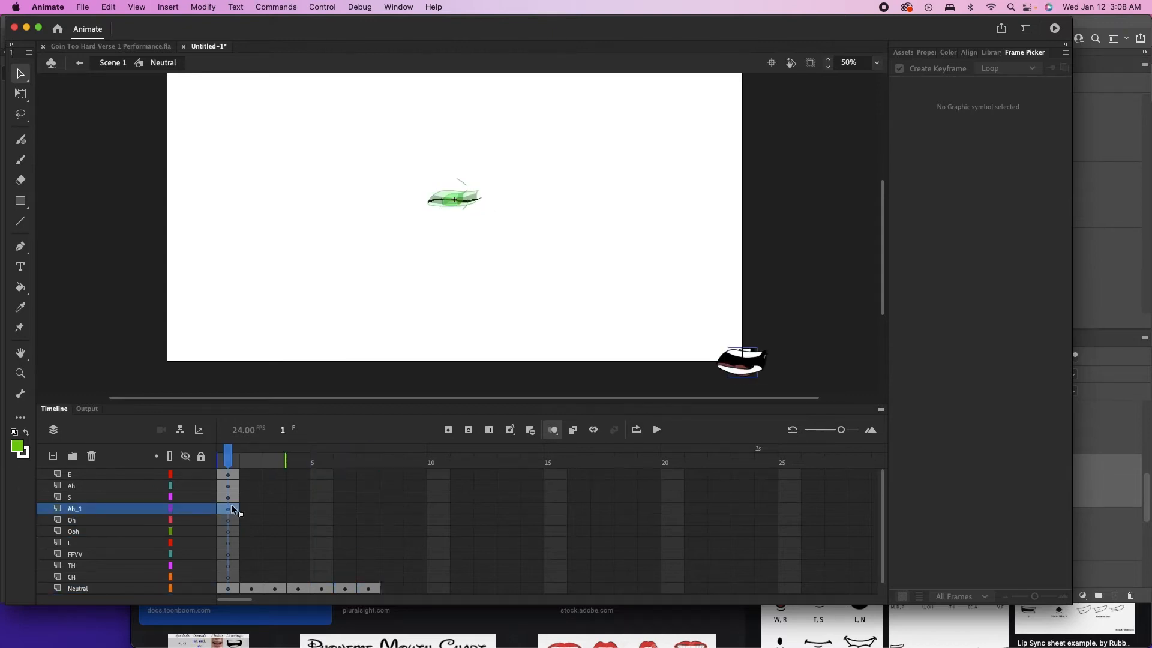
{"action": "left_click", "coordinate": [391, 589]}
{"action": "left_click_drag", "start_coordinate": [756, 368], "coordinate": [471, 207]}
Place the S, Ah and E mouths on frames 9, 10 and 11 of the Neutral layer, aligned with the others
{"action": "left_click", "coordinate": [228, 497]}
{"action": "left_click", "coordinate": [415, 589]}
{"action": "left_click", "coordinate": [438, 588]}
{"action": "left_click_drag", "start_coordinate": [761, 366], "coordinate": [466, 203]}
{"action": "left_click_drag", "start_coordinate": [228, 475], "coordinate": [461, 588]}
Loop playback over frames 1 to 11 to preview the mouth sequence, and return to frame 1
{"action": "left_click", "coordinate": [637, 429]}
{"action": "left_click_drag", "start_coordinate": [407, 448], "coordinate": [154, 450]}
{"action": "key", "text": "Return"}
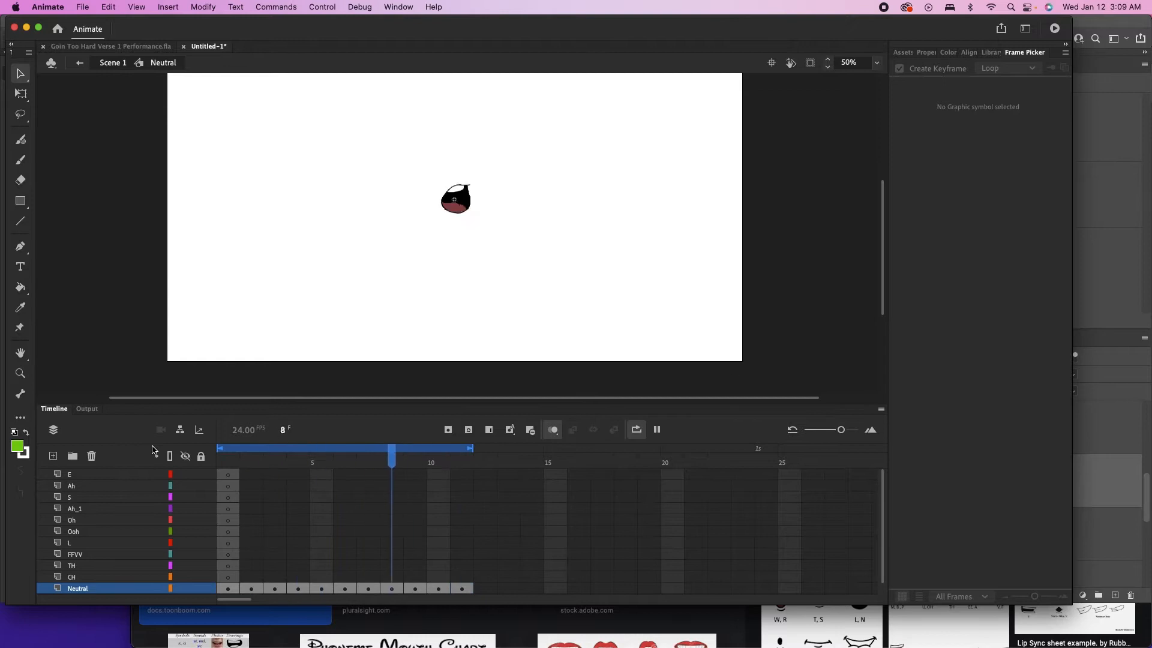
{"action": "left_click", "coordinate": [262, 496]}
{"action": "left_click", "coordinate": [227, 465]}
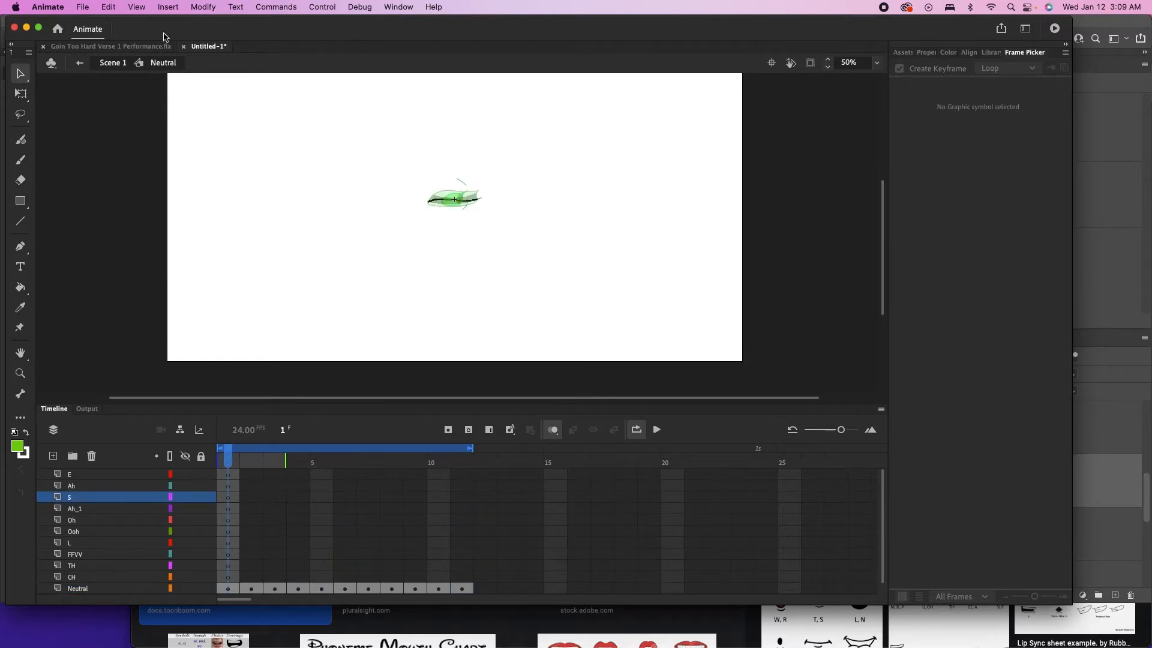
In Scene 1, extend the Neutral, Layer_2 and Layer_1 layers to frame 252 and add a new layer above Neutral
{"action": "left_click", "coordinate": [79, 63]}
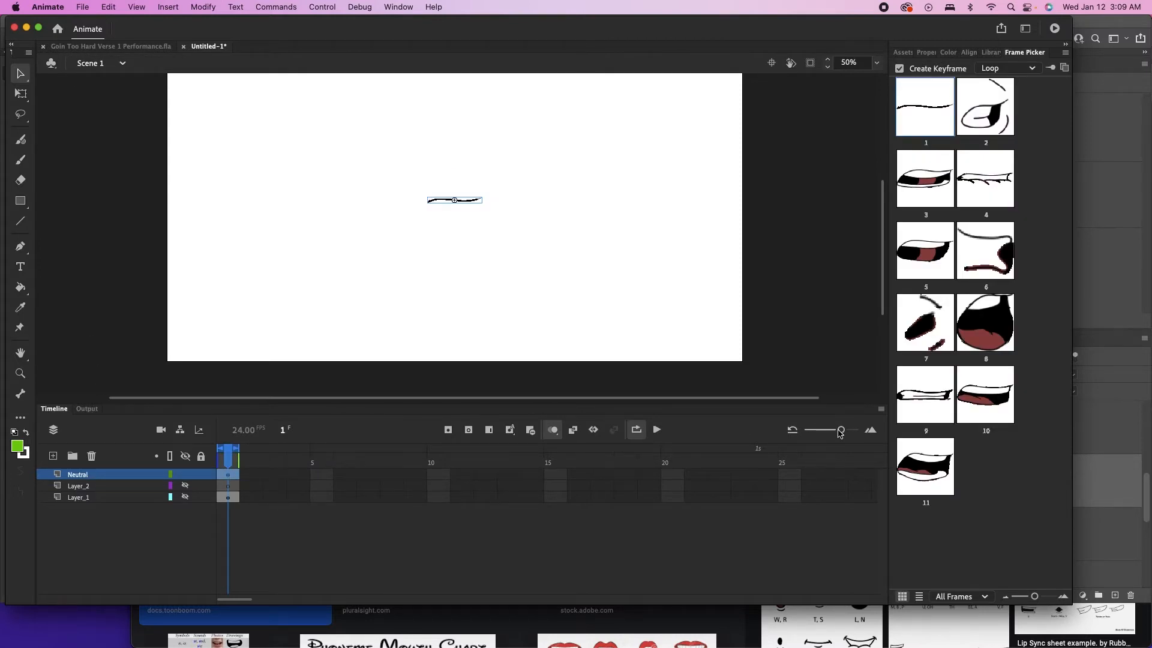
{"action": "left_click_drag", "start_coordinate": [841, 430], "coordinate": [770, 428]}
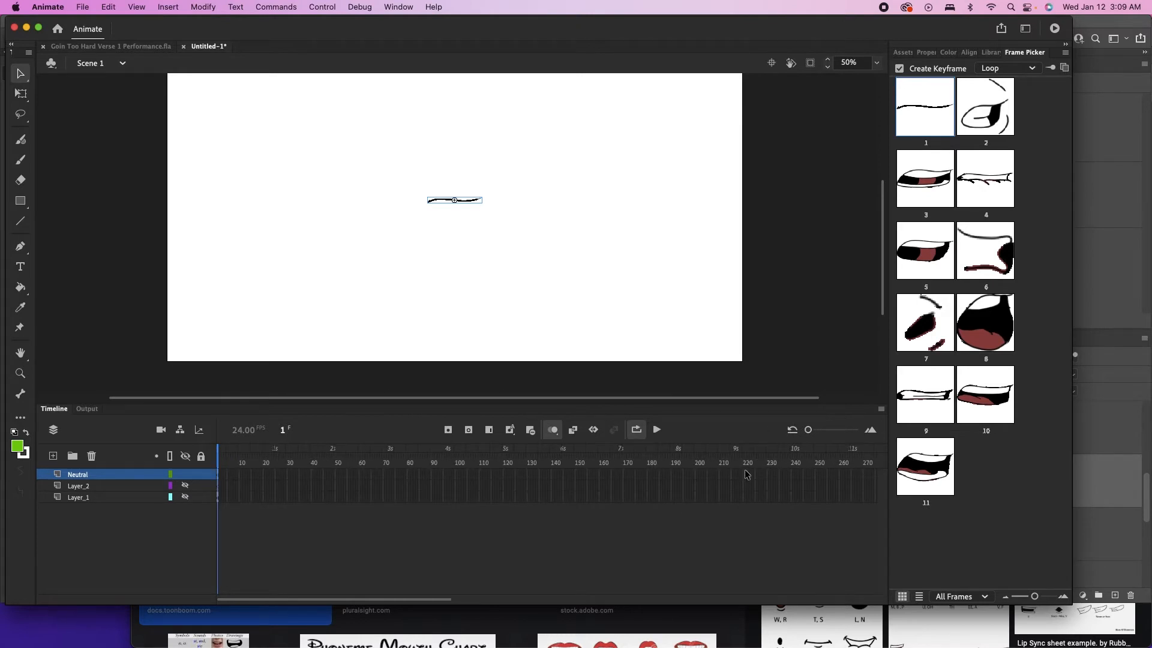
{"action": "left_click_drag", "start_coordinate": [820, 476], "coordinate": [799, 508]}
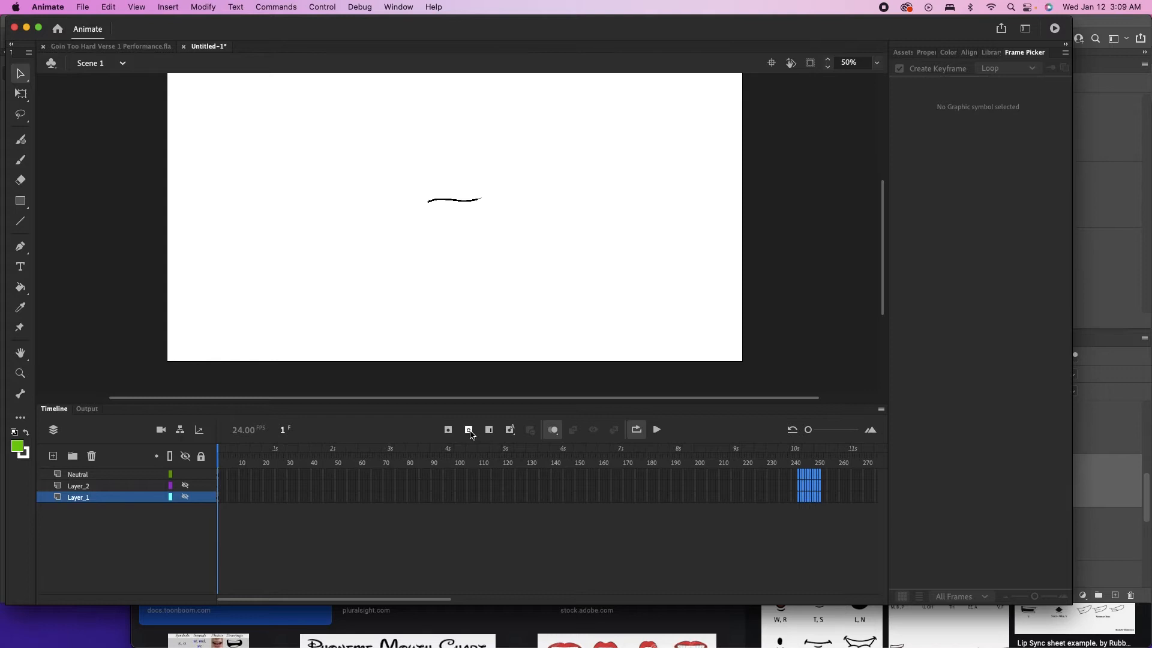
{"action": "left_click", "coordinate": [489, 429]}
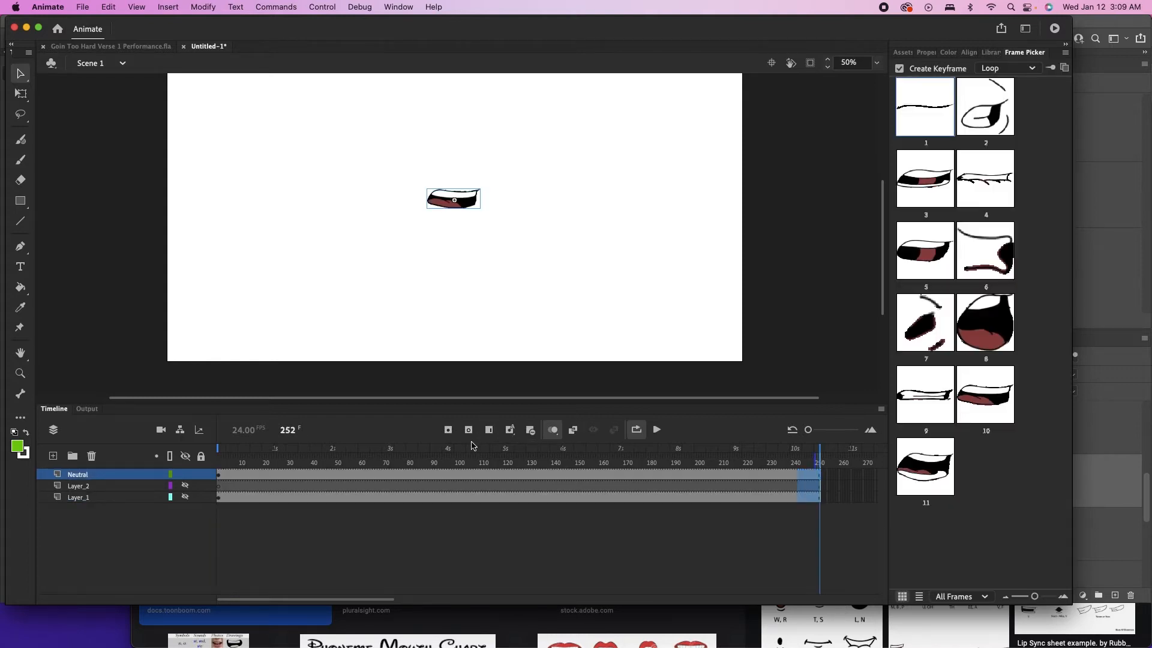
{"action": "left_click", "coordinate": [656, 550]}
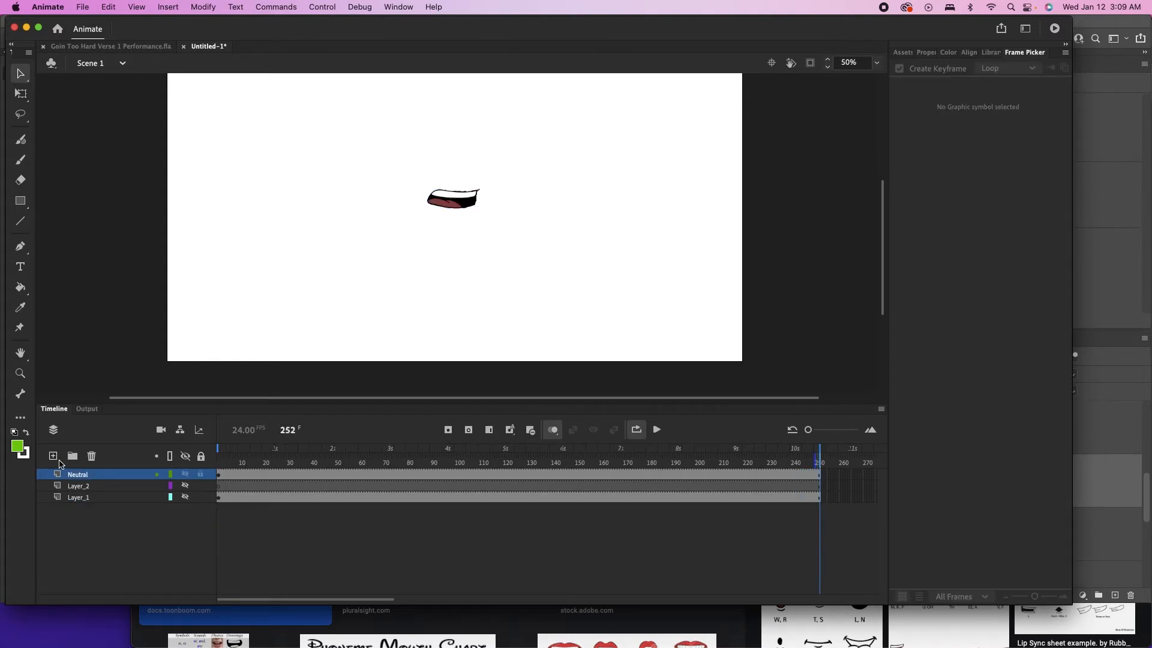
{"action": "left_click", "coordinate": [54, 456]}
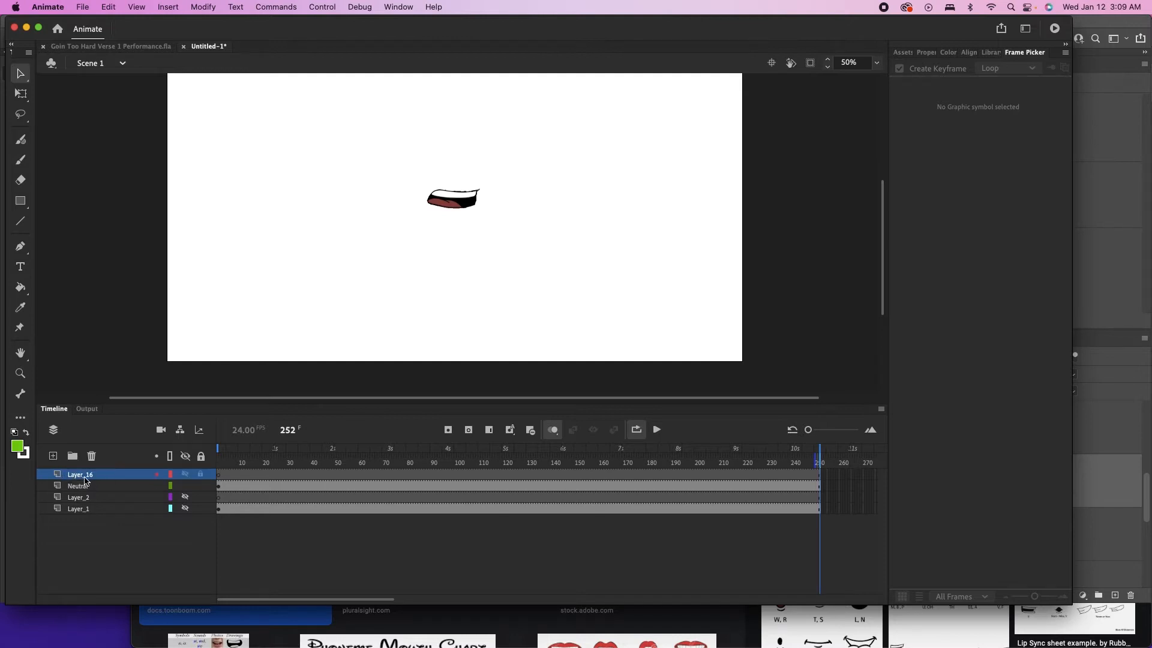
Try to import New Recording 41.m4a from Finder's Downloads folder onto the Animate stage
{"action": "left_click", "coordinate": [46, 624]}
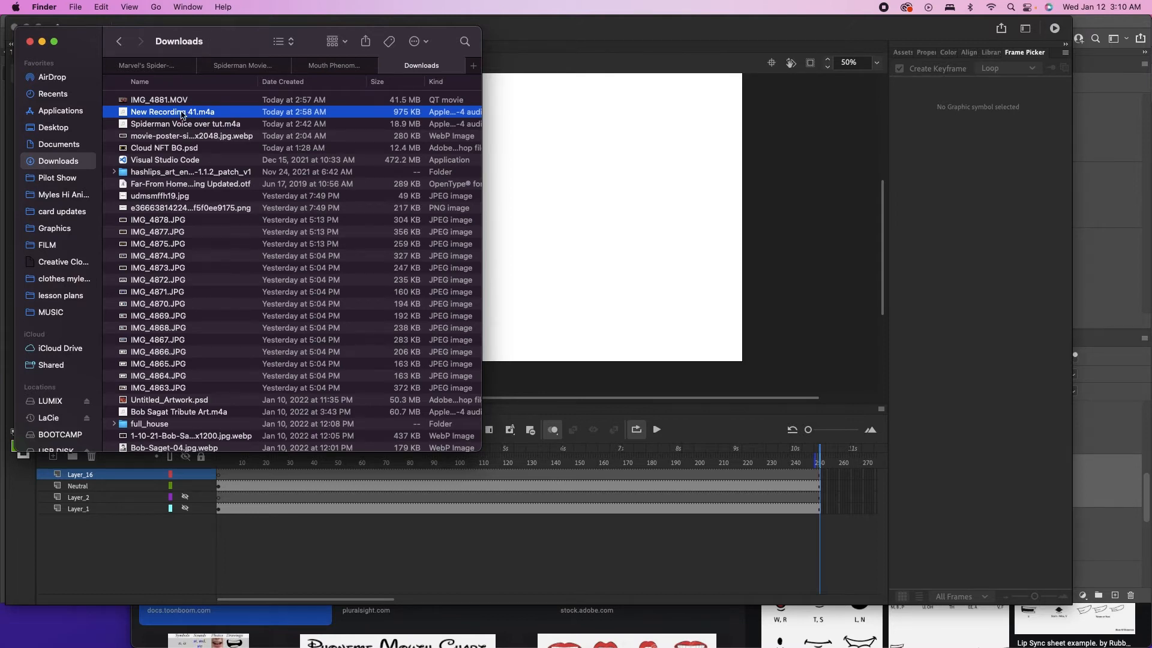
{"action": "left_click_drag", "start_coordinate": [178, 114], "coordinate": [555, 243]}
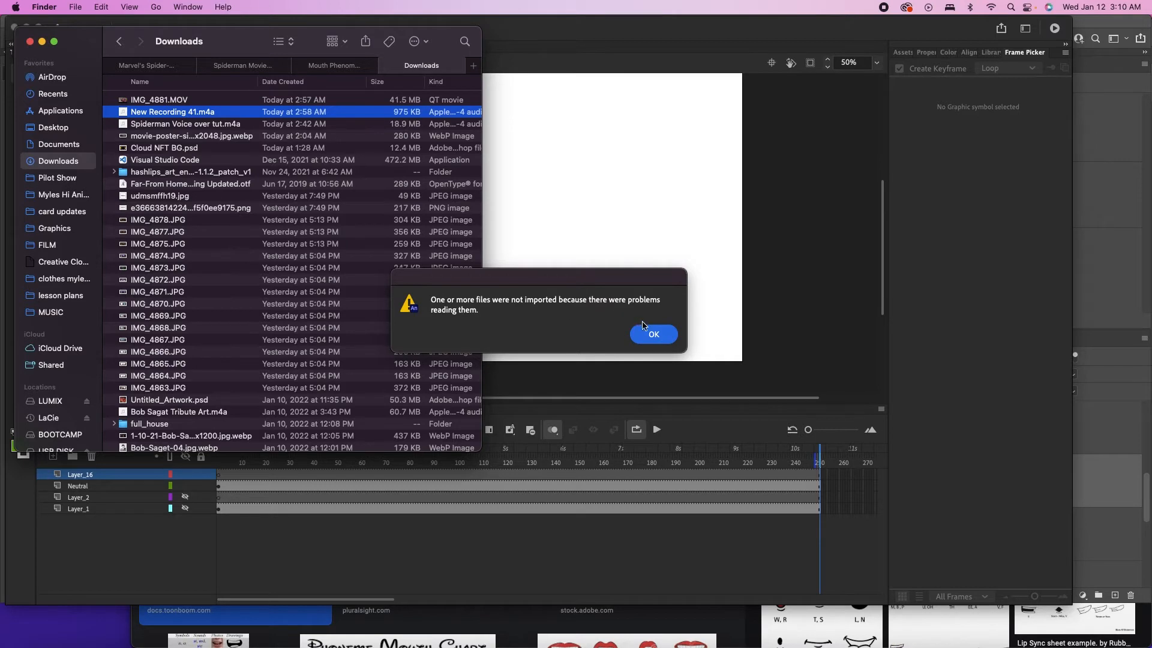
{"action": "left_click", "coordinate": [657, 334]}
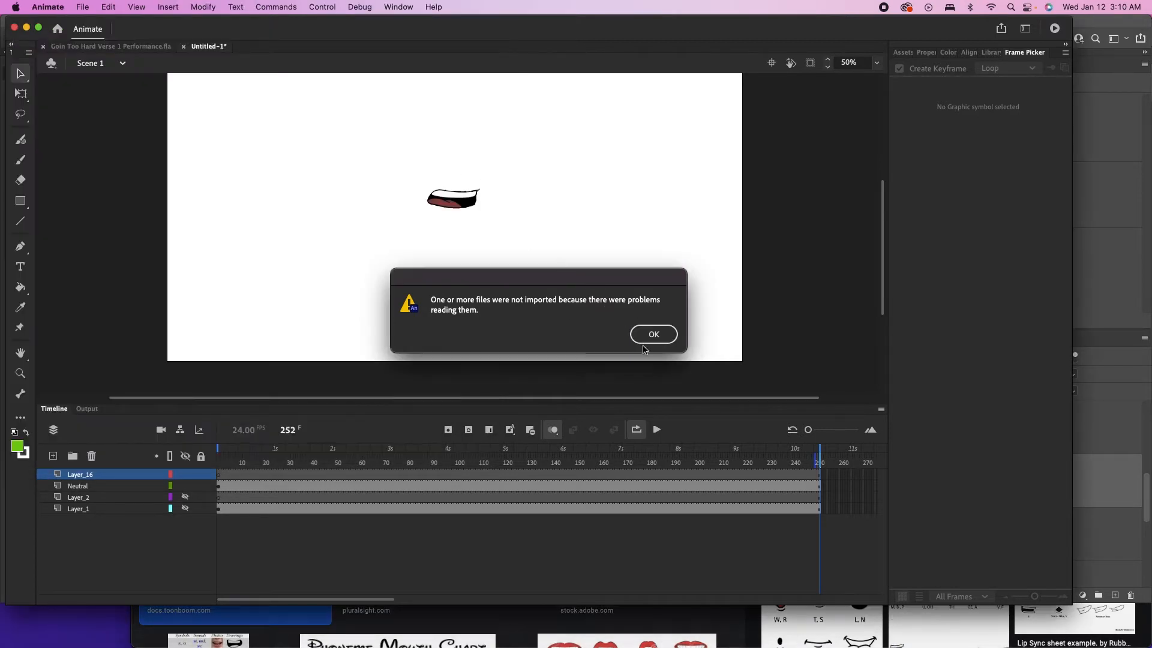
{"action": "left_click", "coordinate": [645, 345]}
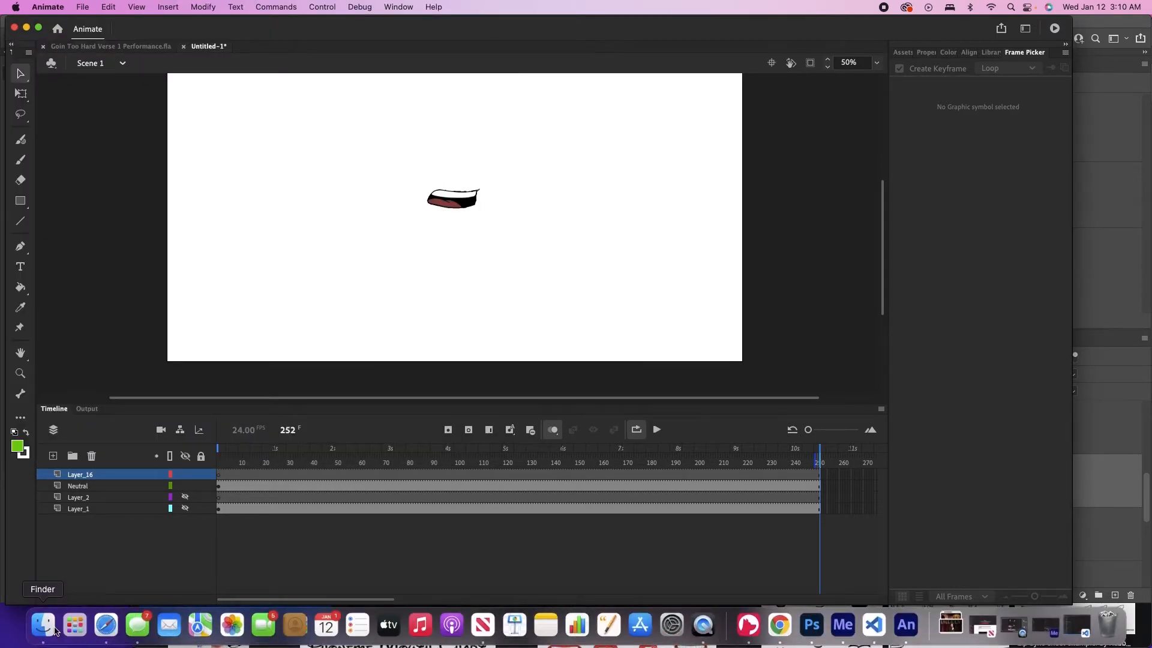
Switch to Media Encoder and add New Recording 41.m4a from Finder's Downloads folder to the encoding queue
{"action": "left_click", "coordinate": [47, 627]}
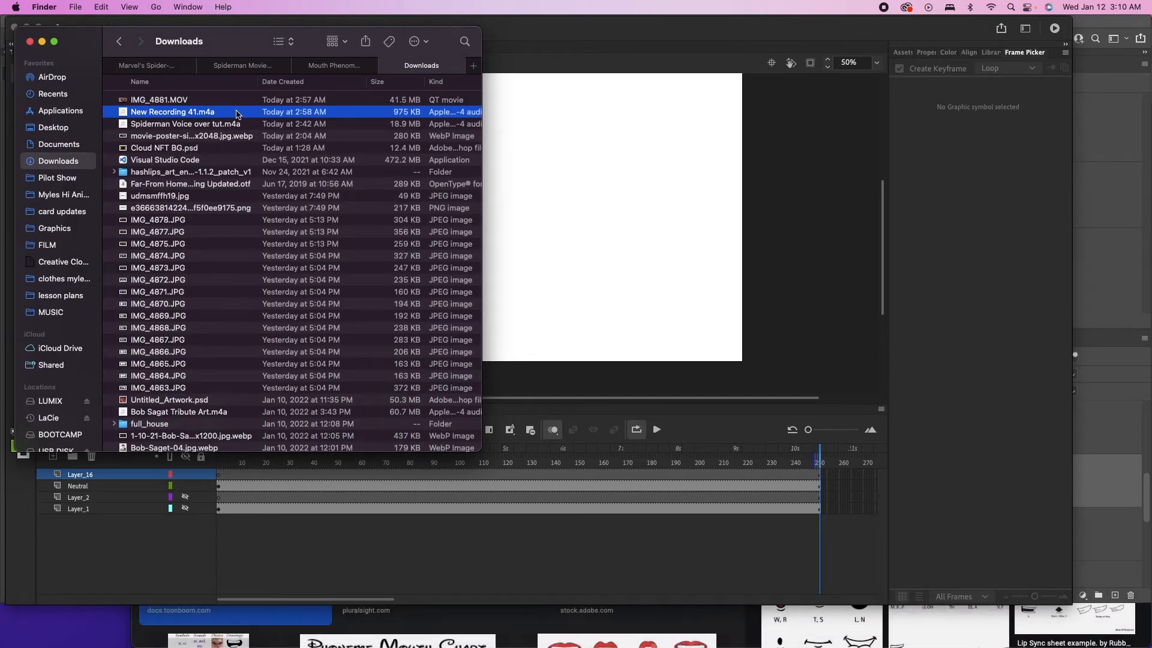
{"action": "key", "text": "super+space"}
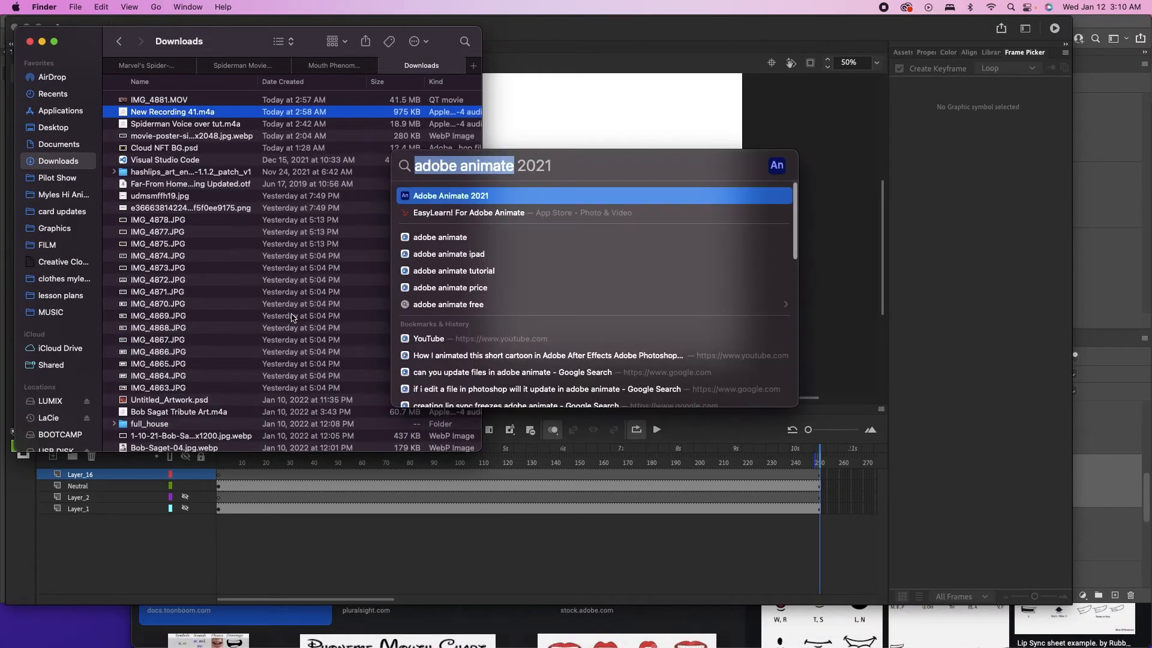
{"action": "key", "text": "BackSpace"}
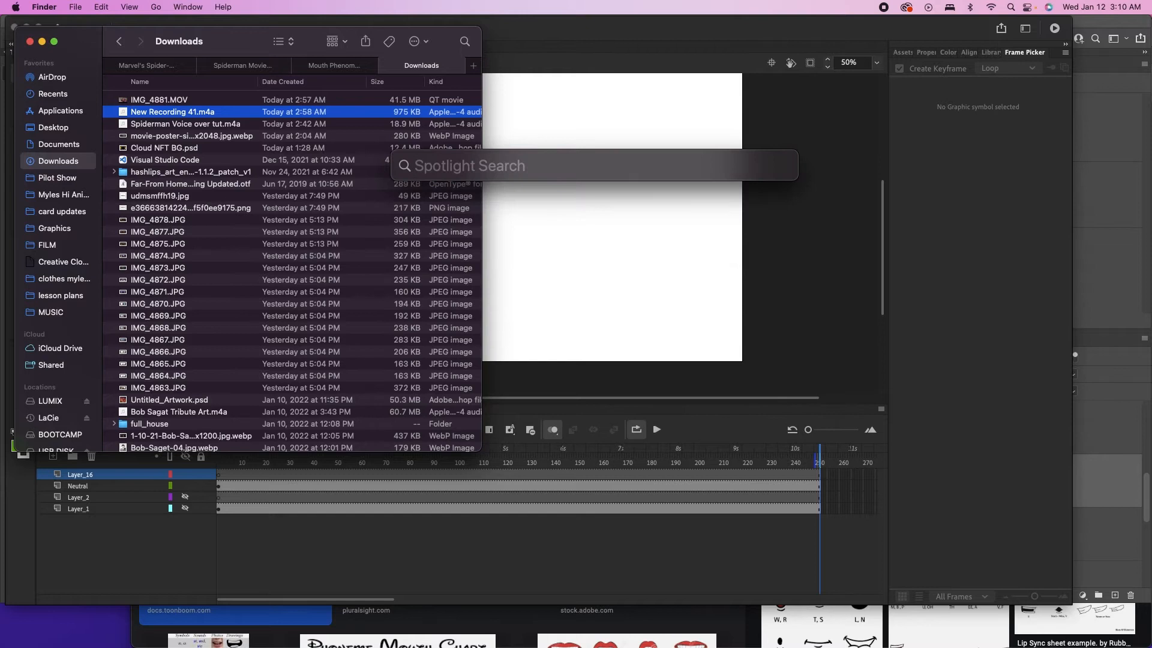
{"action": "type", "text": "media enco"}
{"action": "key", "text": "Return"}
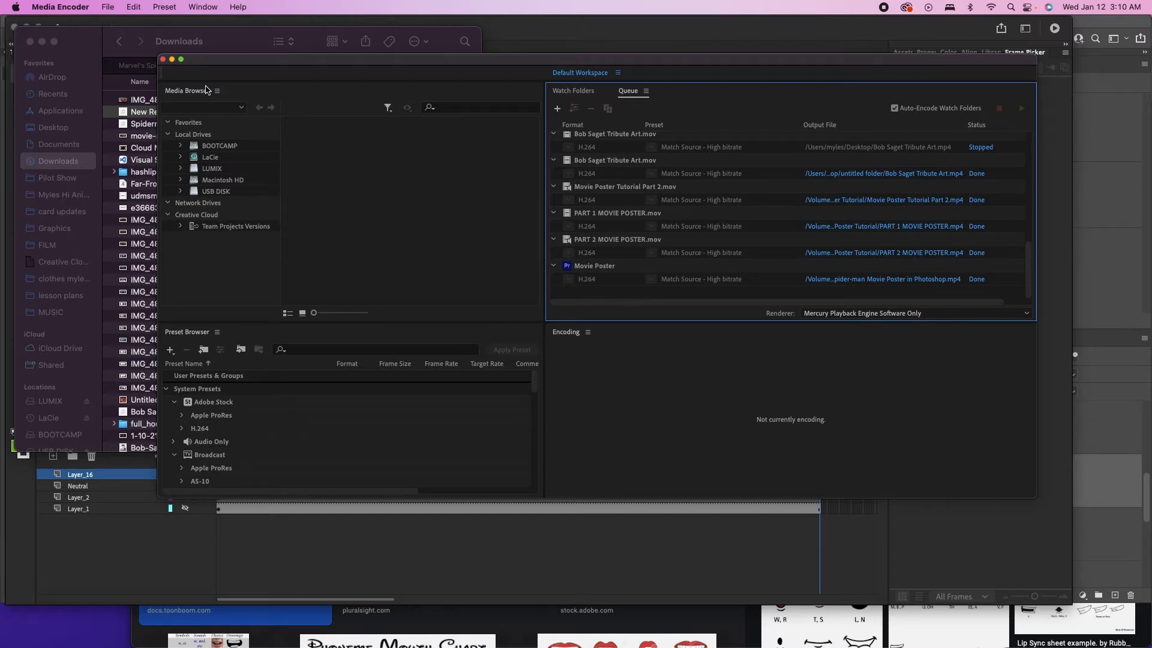
{"action": "left_click_drag", "start_coordinate": [144, 114], "coordinate": [658, 301]}
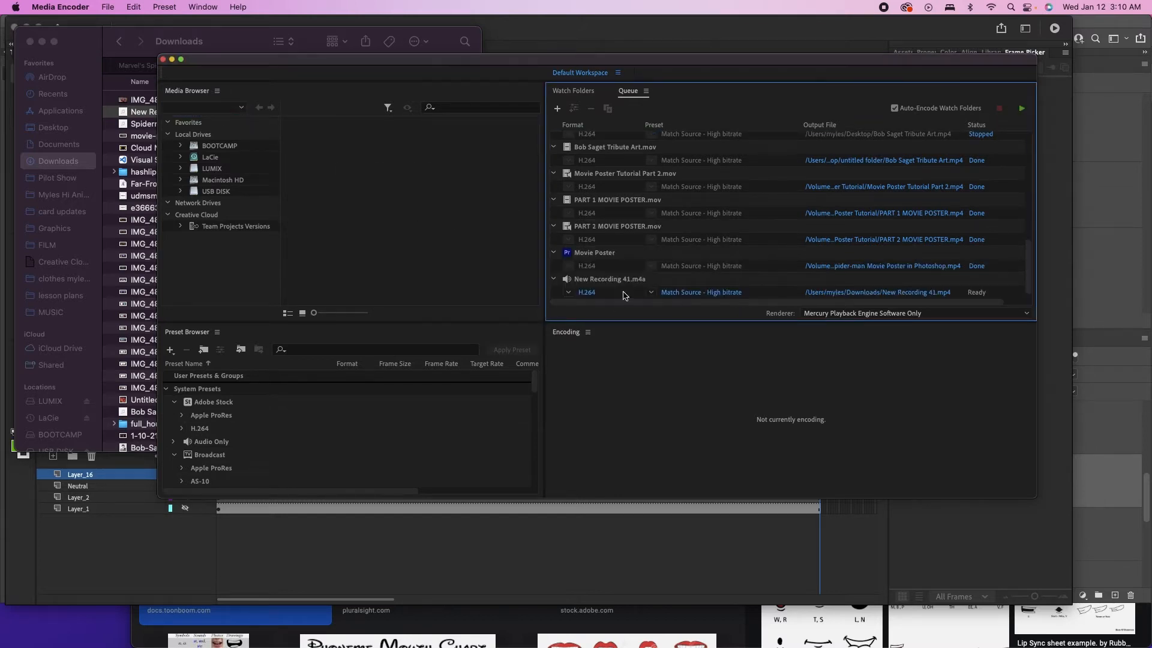
Encode the queued recording as Waveform Audio, saved as TEST MOUTH in the lesson plans folder
{"action": "left_click", "coordinate": [570, 292]}
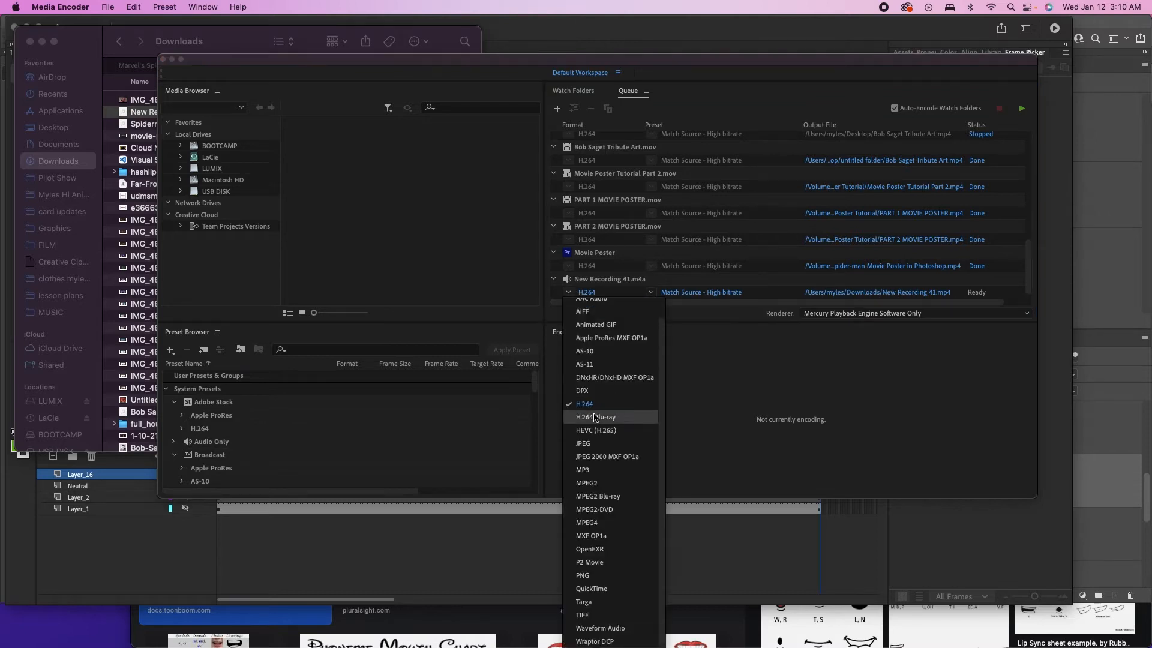
{"action": "left_click", "coordinate": [600, 628]}
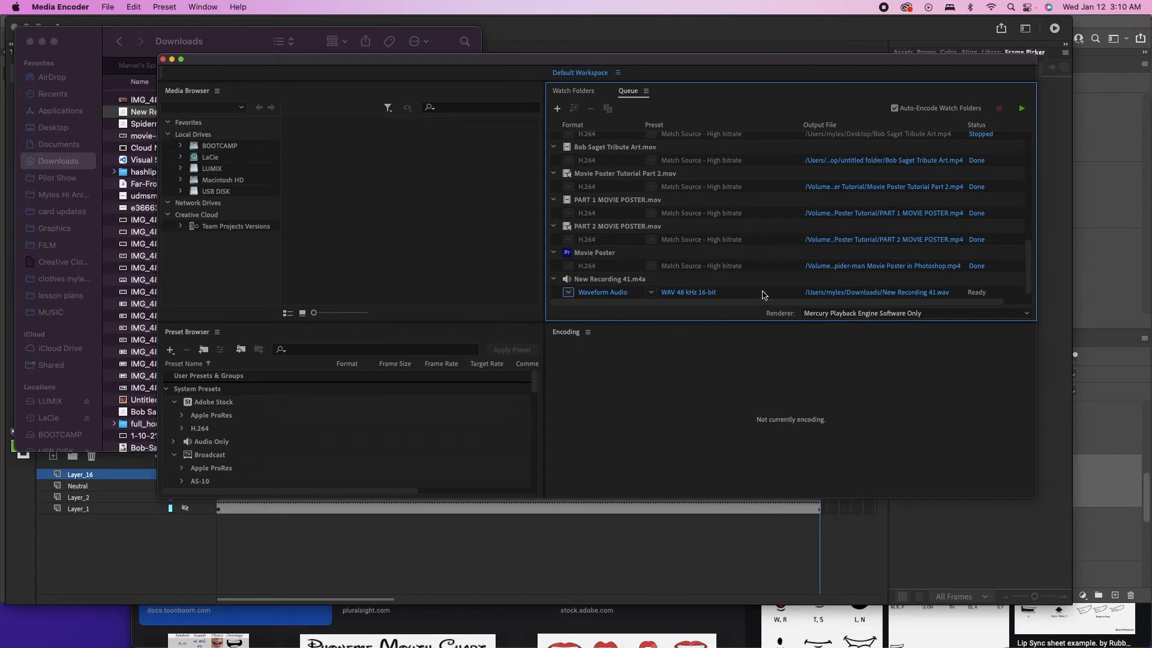
{"action": "left_click", "coordinate": [866, 294]}
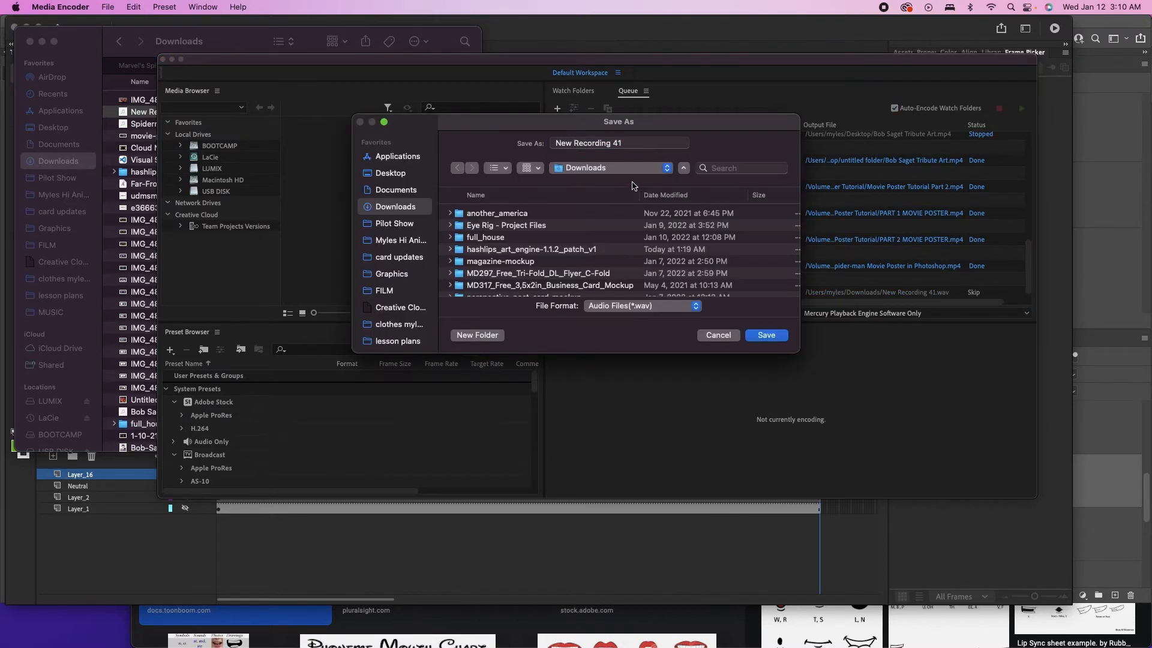
{"action": "left_click", "coordinate": [627, 172]}
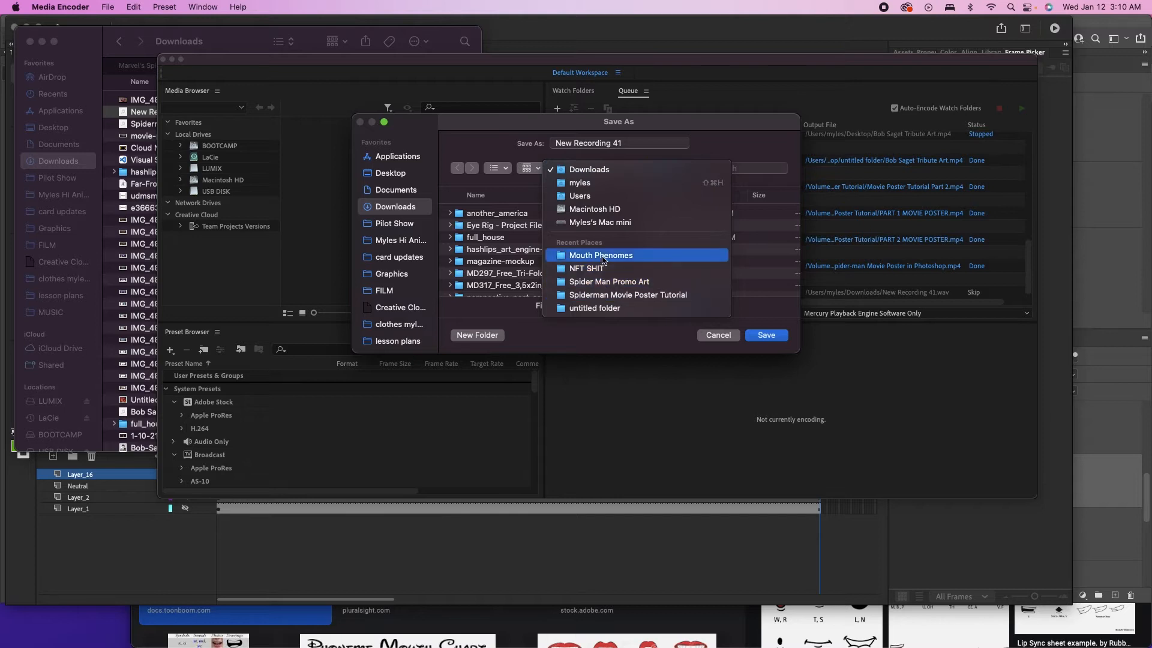
{"action": "left_click", "coordinate": [744, 321]}
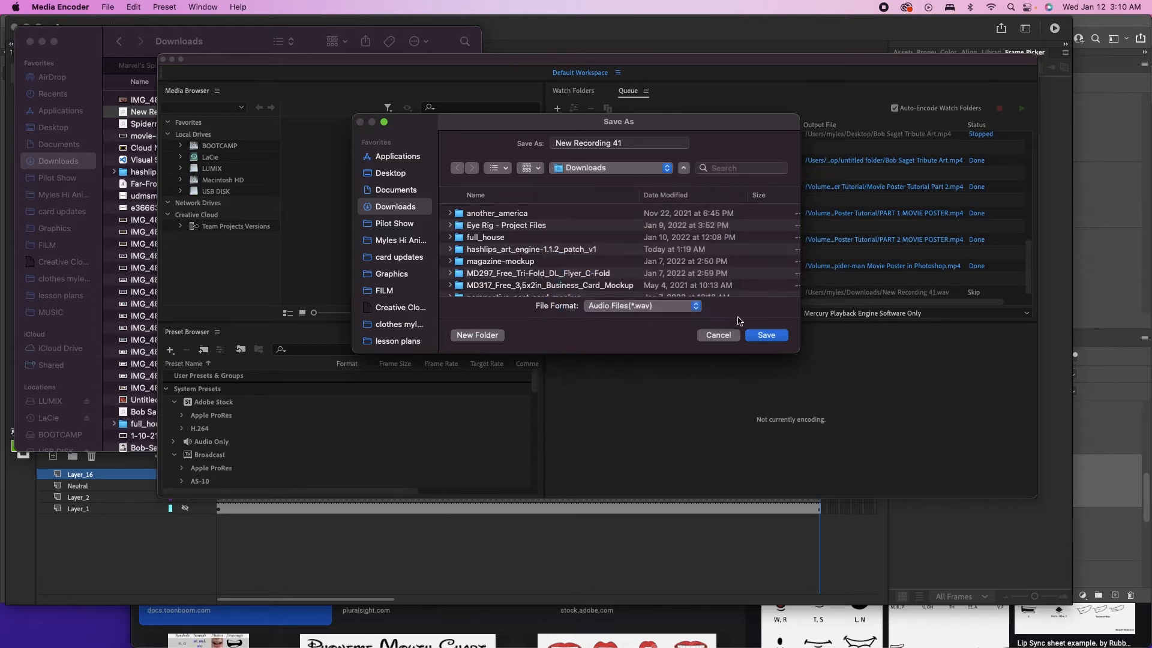
{"action": "left_click", "coordinate": [383, 340]}
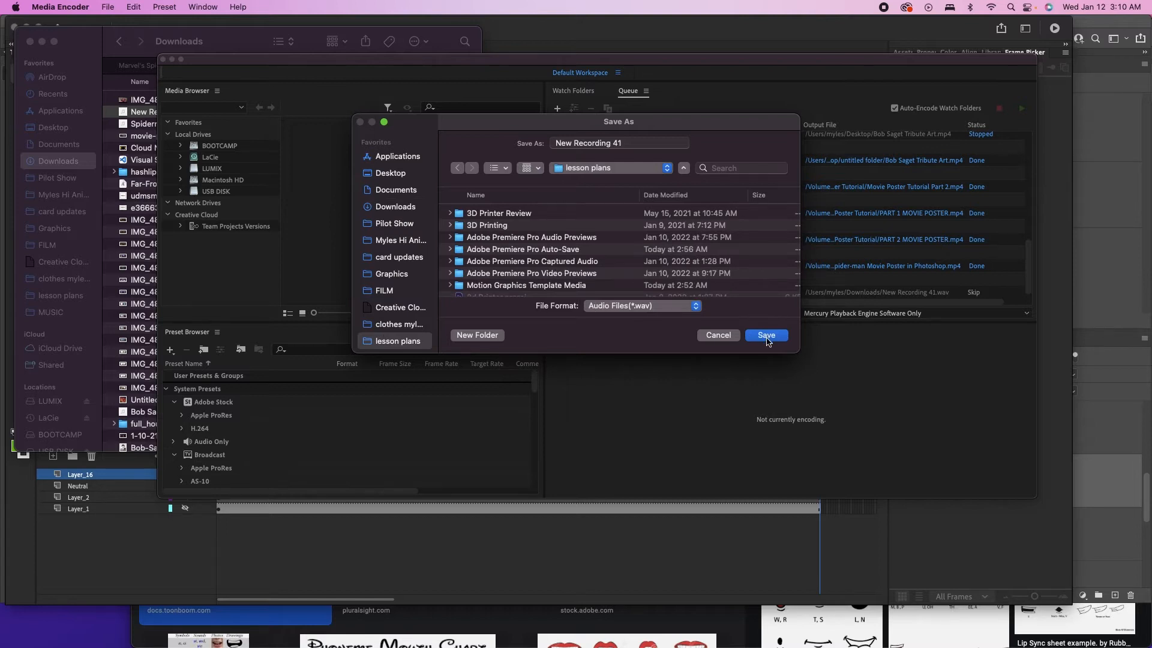
{"action": "triple_click", "coordinate": [661, 142]}
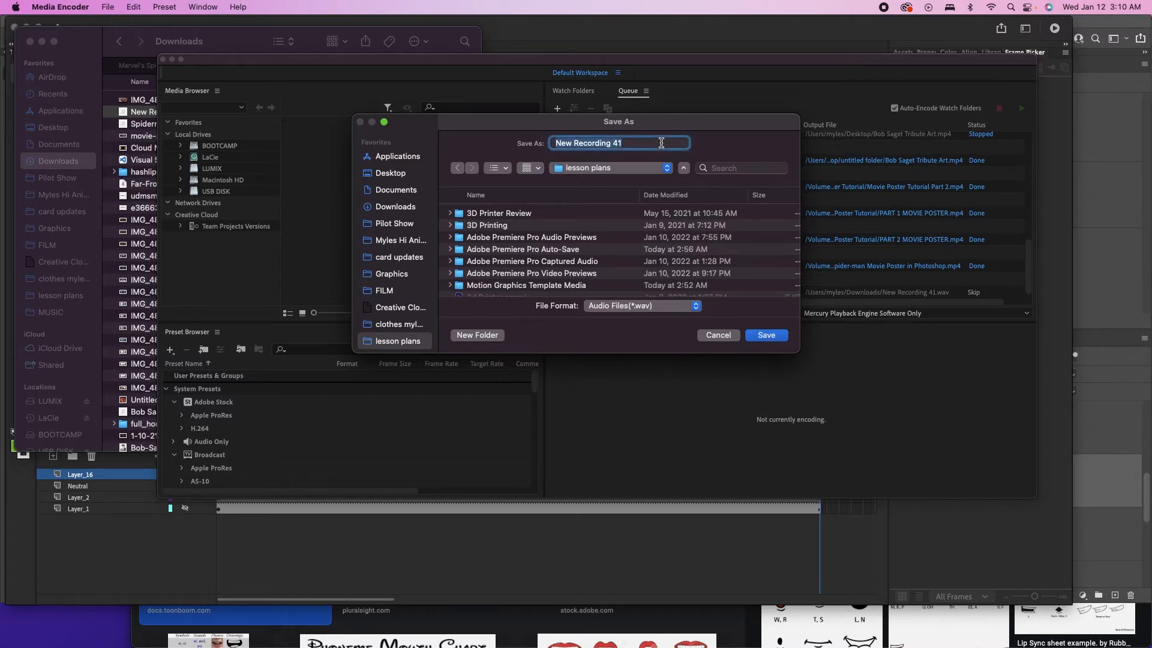
{"action": "type", "text": "TEST MOUTH"}
{"action": "key", "text": "Return"}
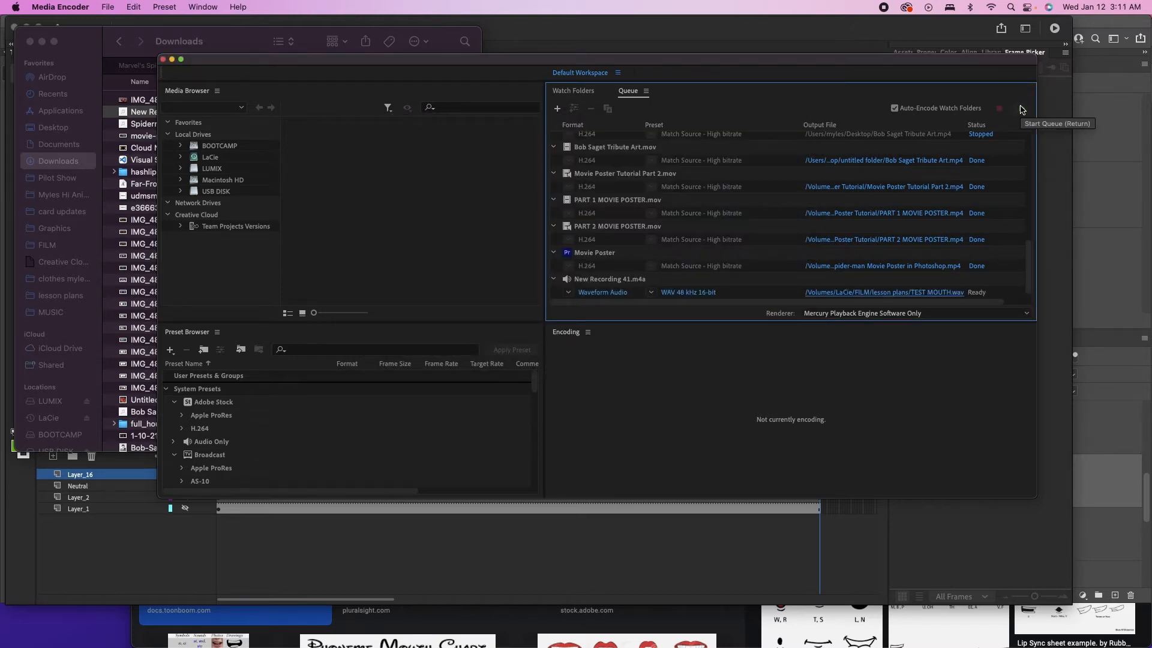
{"action": "left_click", "coordinate": [1022, 110]}
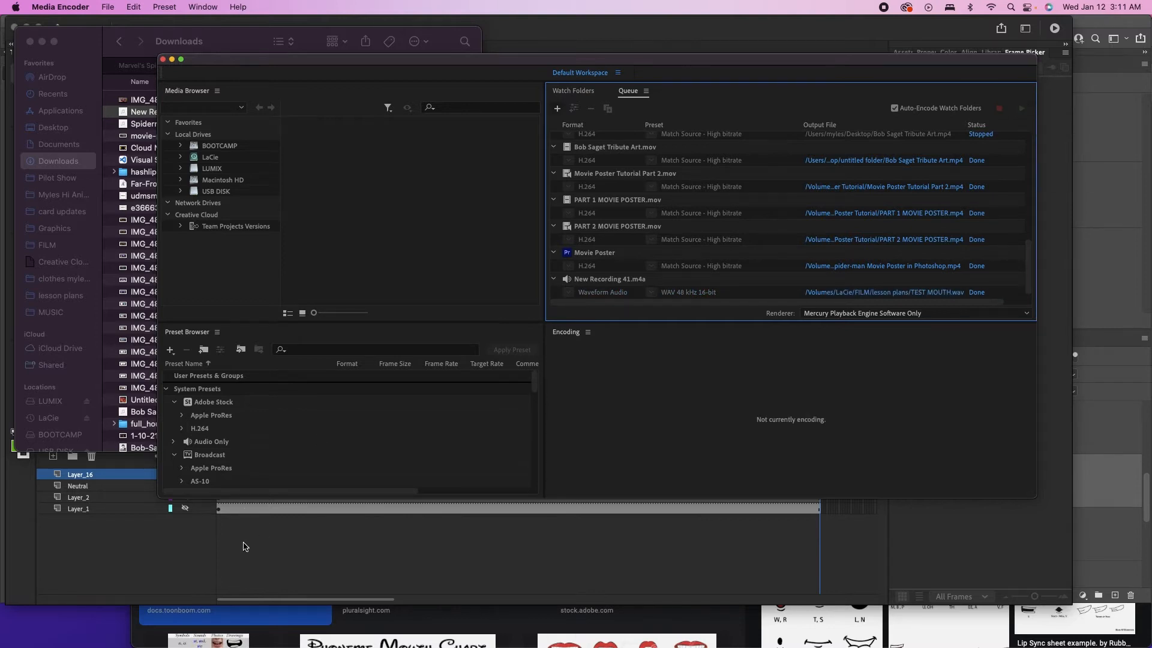
Reveal the encoded TEST MOUTH.wav in Finder, and switch back to Animate with the playhead at frame 1
{"action": "left_click", "coordinate": [835, 294]}
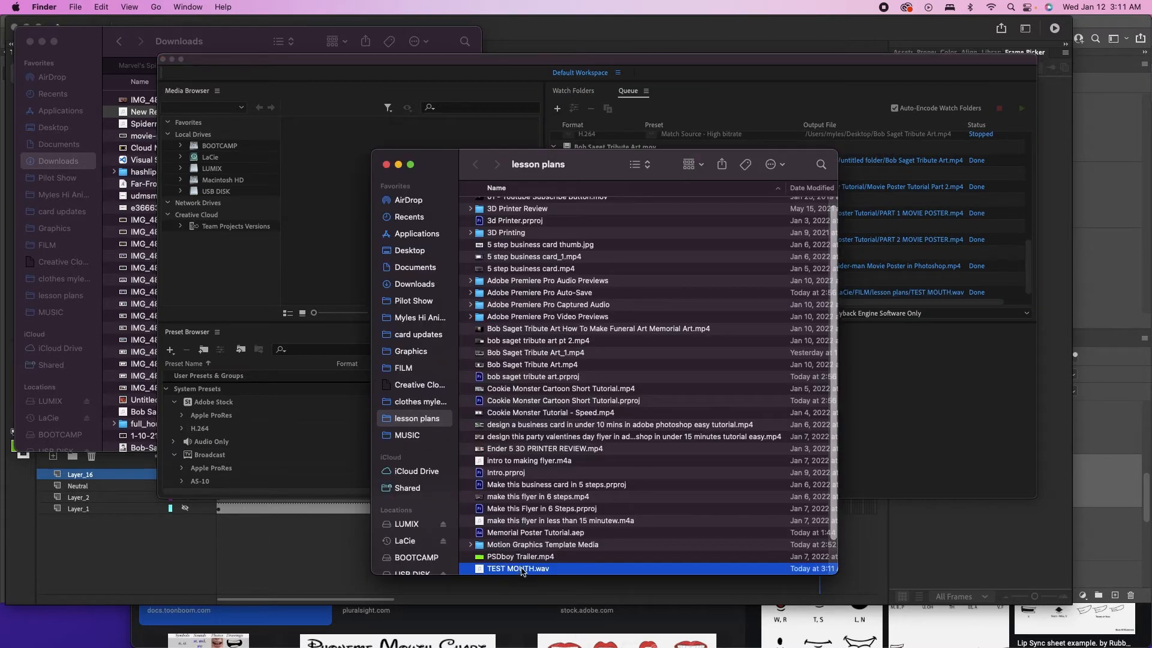
{"action": "left_click_drag", "start_coordinate": [521, 569], "coordinate": [496, 566]}
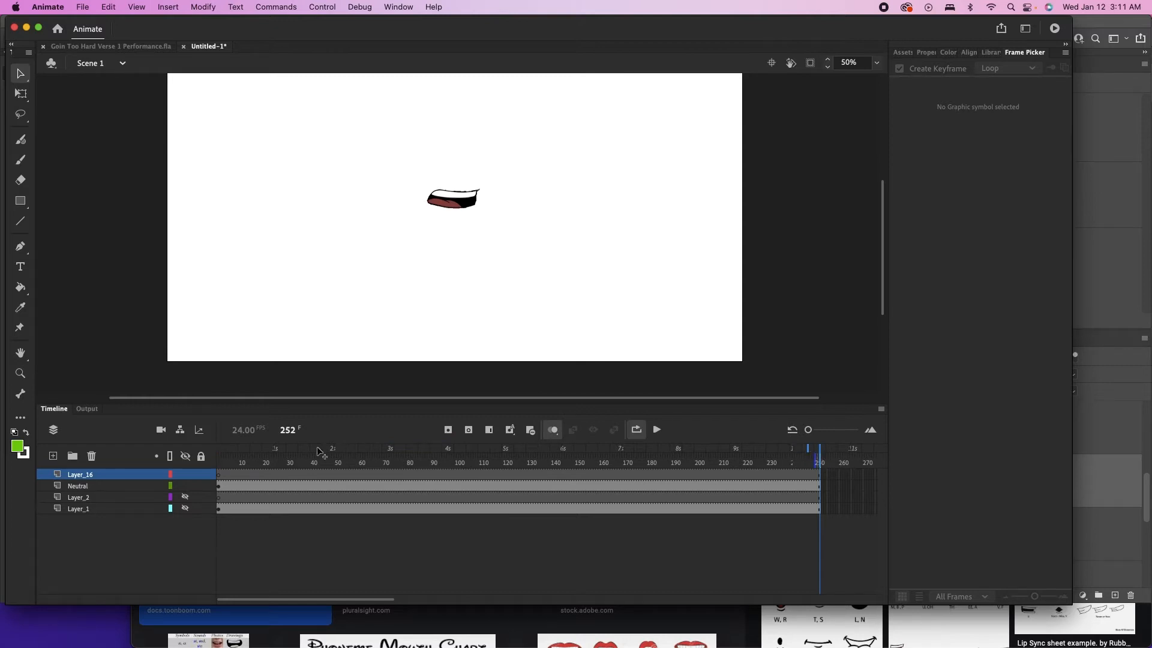
{"action": "left_click", "coordinate": [246, 453]}
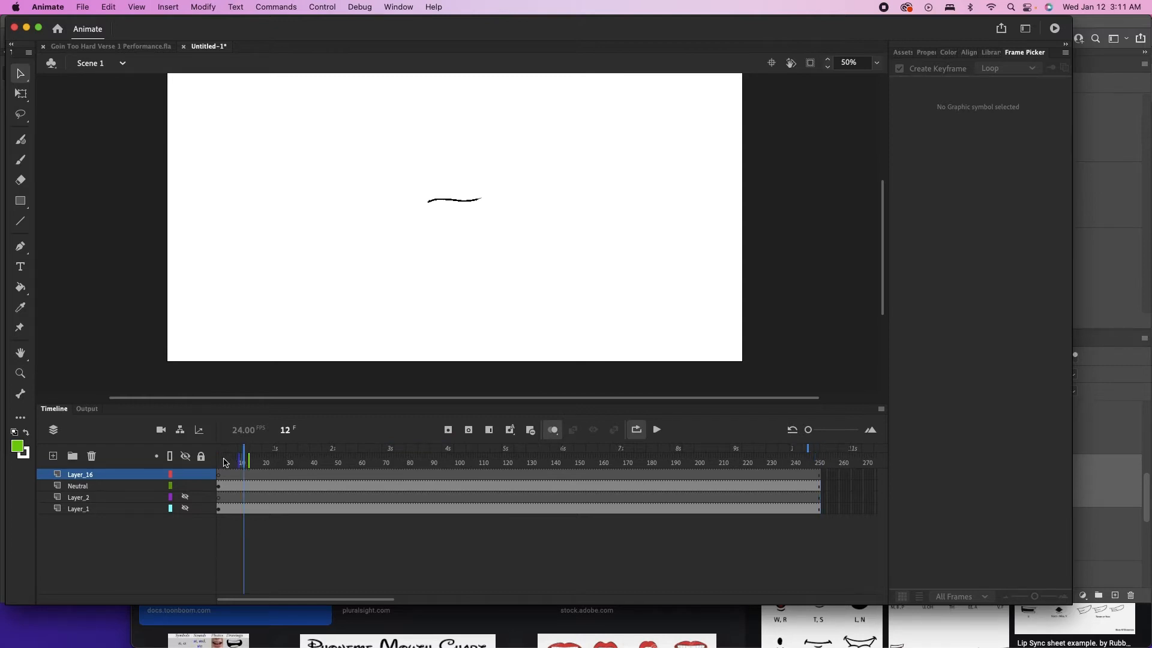
{"action": "left_click", "coordinate": [224, 461]}
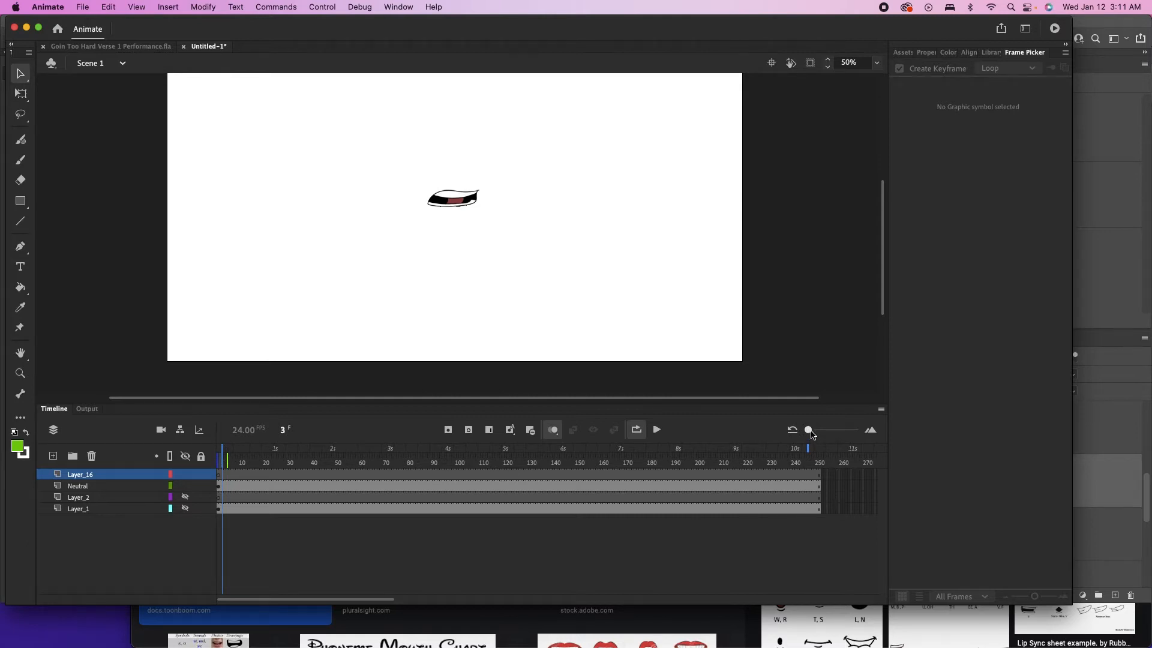
{"action": "left_click_drag", "start_coordinate": [808, 430], "coordinate": [844, 430]}
{"action": "left_click", "coordinate": [240, 456]}
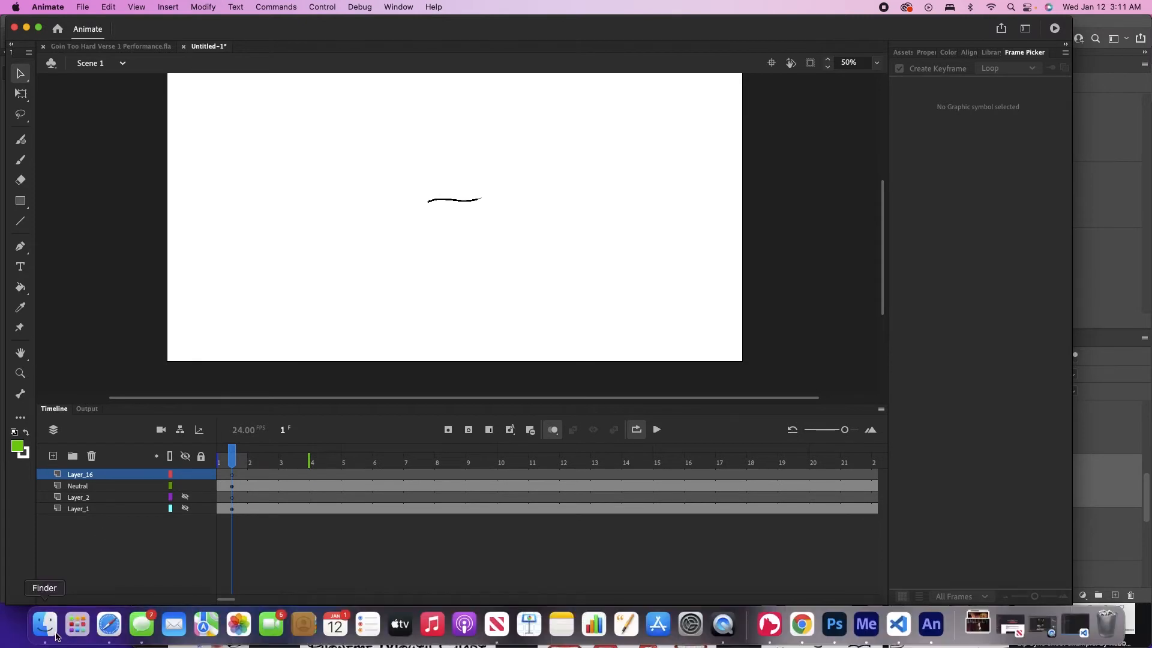
Import TEST MOUTH.wav from Finder's lesson plans folder onto the Animate stage, placing the audio on Layer_16
{"action": "left_click", "coordinate": [47, 625]}
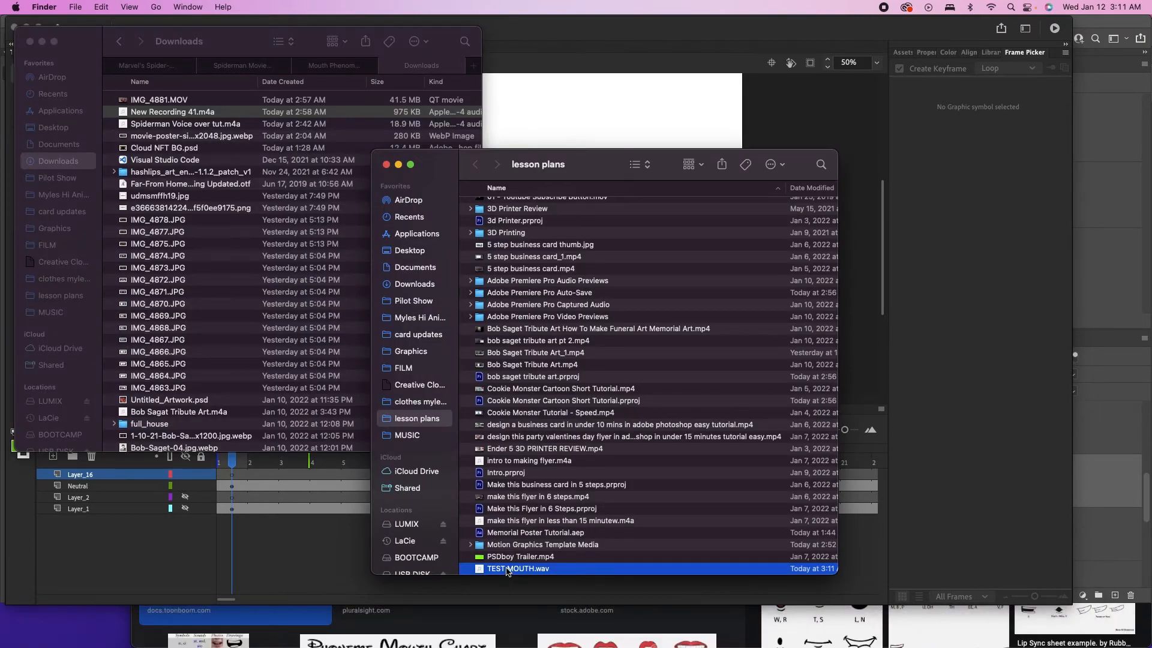
{"action": "left_click_drag", "start_coordinate": [506, 570], "coordinate": [612, 126]}
{"action": "left_click", "coordinate": [612, 127]}
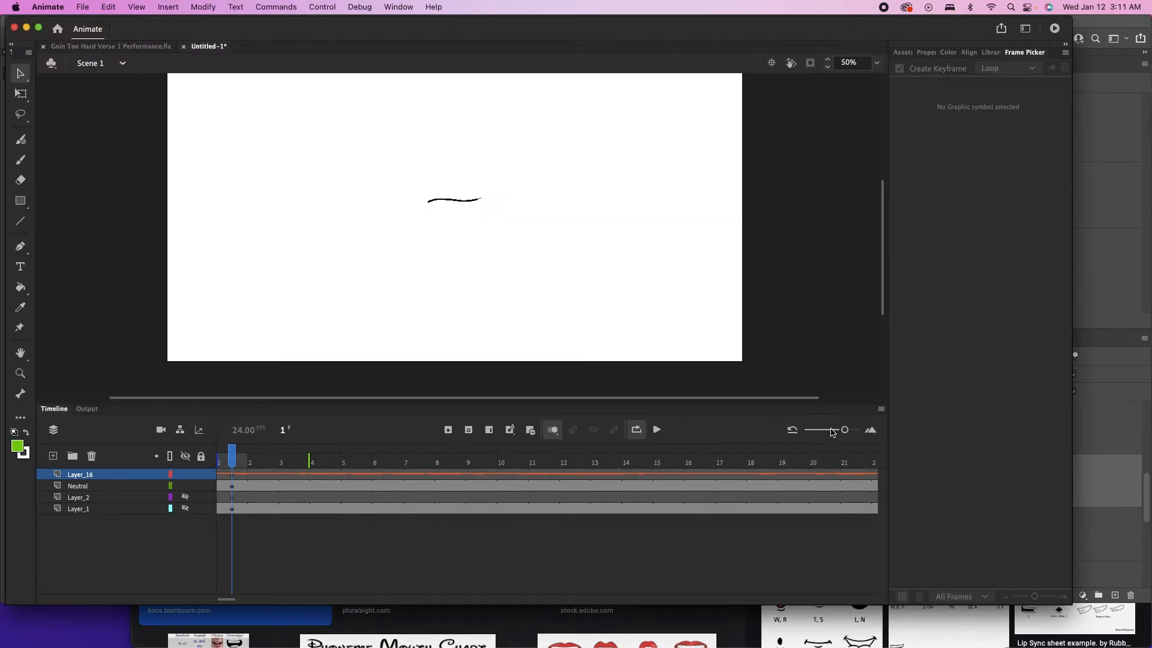
{"action": "left_click_drag", "start_coordinate": [833, 432], "coordinate": [802, 427]}
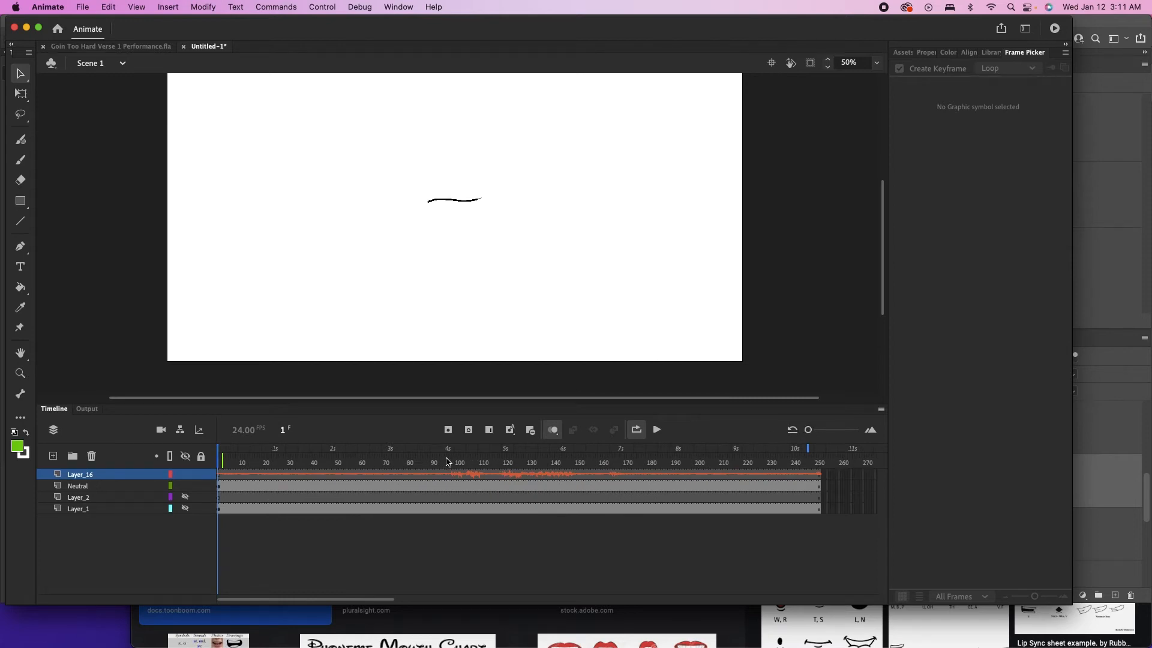
Set the looping of the mouth graphic on the Neutral layer to play a single frame
{"action": "left_click", "coordinate": [77, 486]}
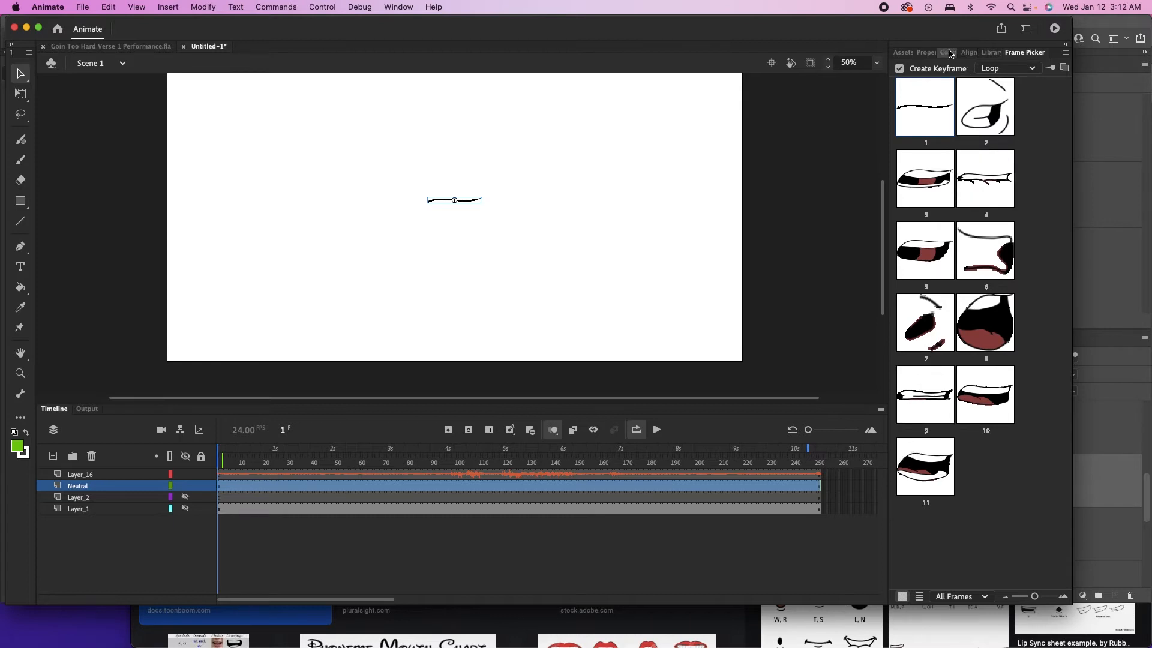
{"action": "left_click", "coordinate": [990, 53]}
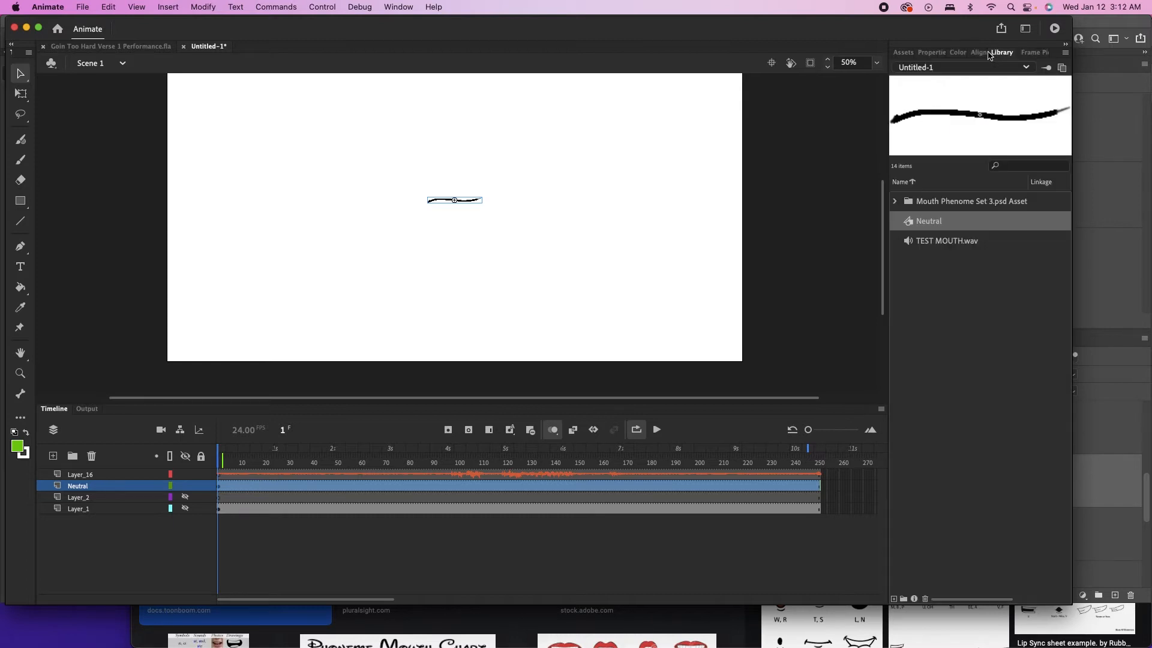
{"action": "left_click", "coordinate": [932, 53]}
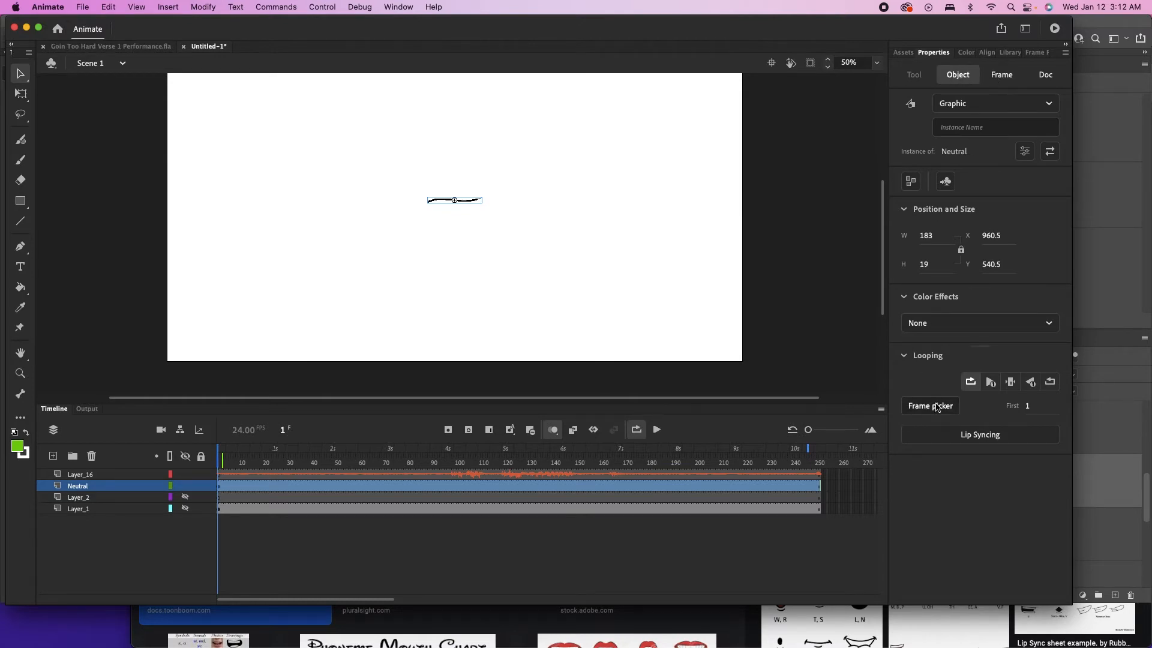
{"action": "left_click", "coordinate": [1010, 382]}
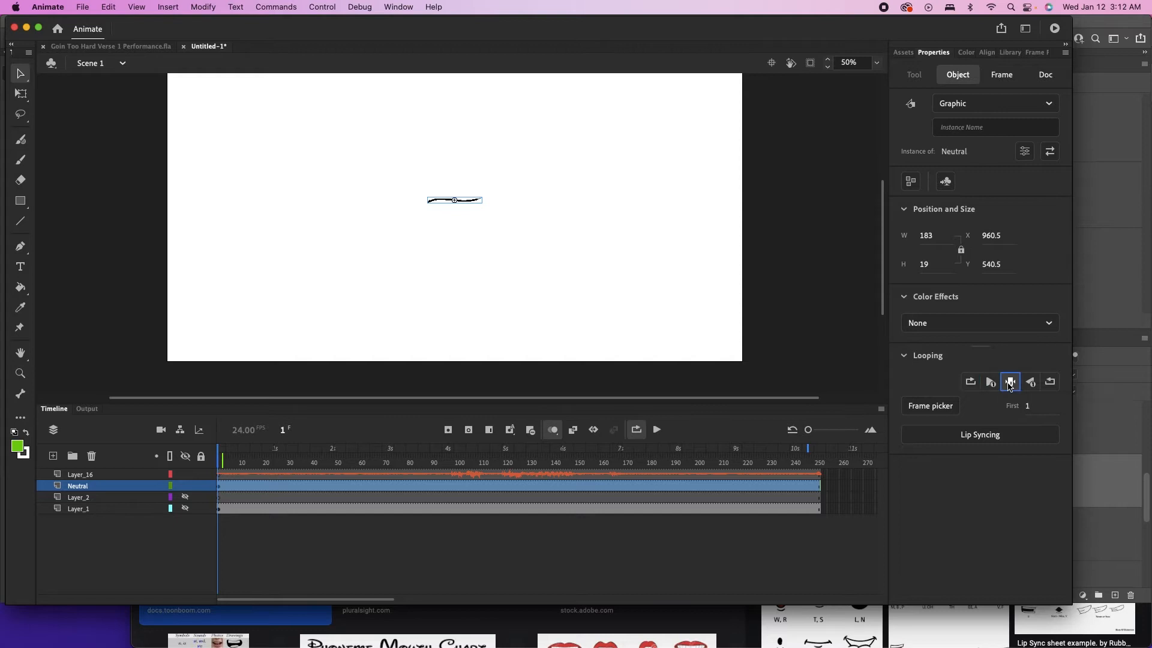
In the mouth graphic's Lip Syncing setup, assign frame 10 to the Ah viseme, frame 9 to D and frame 3 to Ee
{"action": "left_click", "coordinate": [980, 434]}
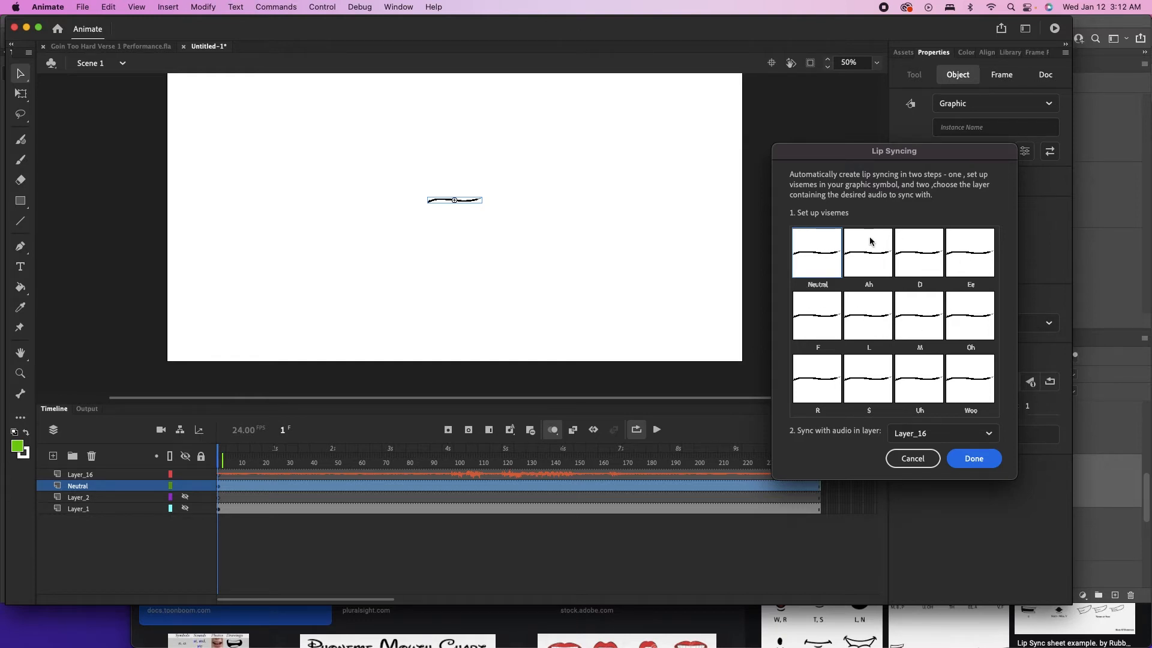
{"action": "left_click", "coordinate": [875, 256]}
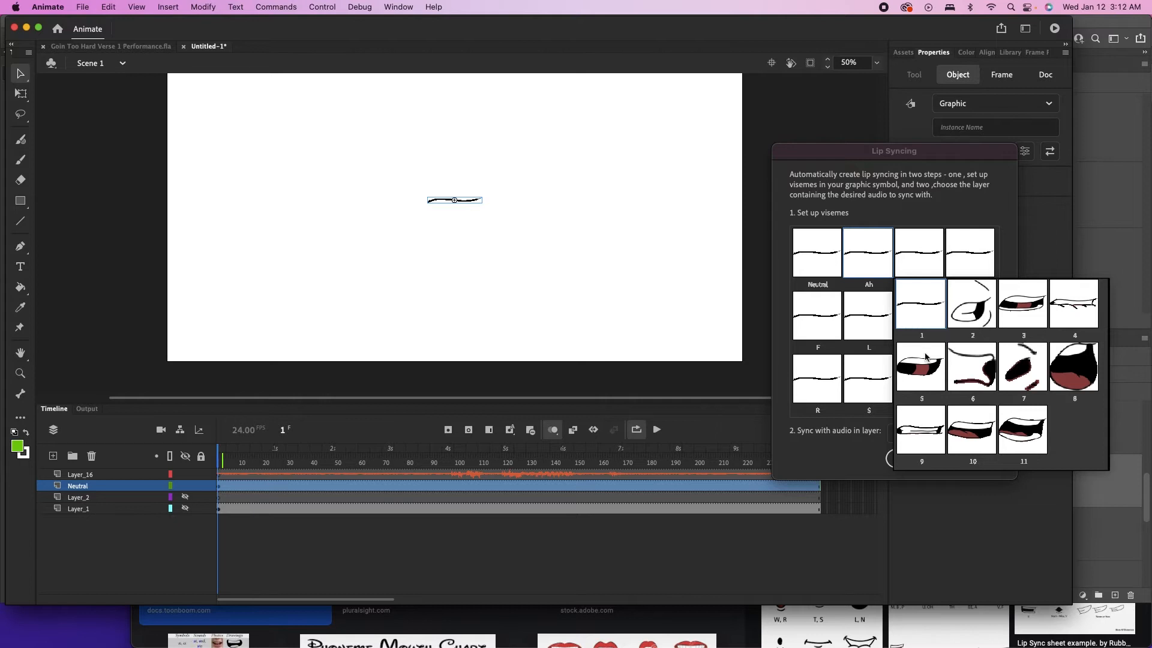
{"action": "left_click", "coordinate": [989, 433]}
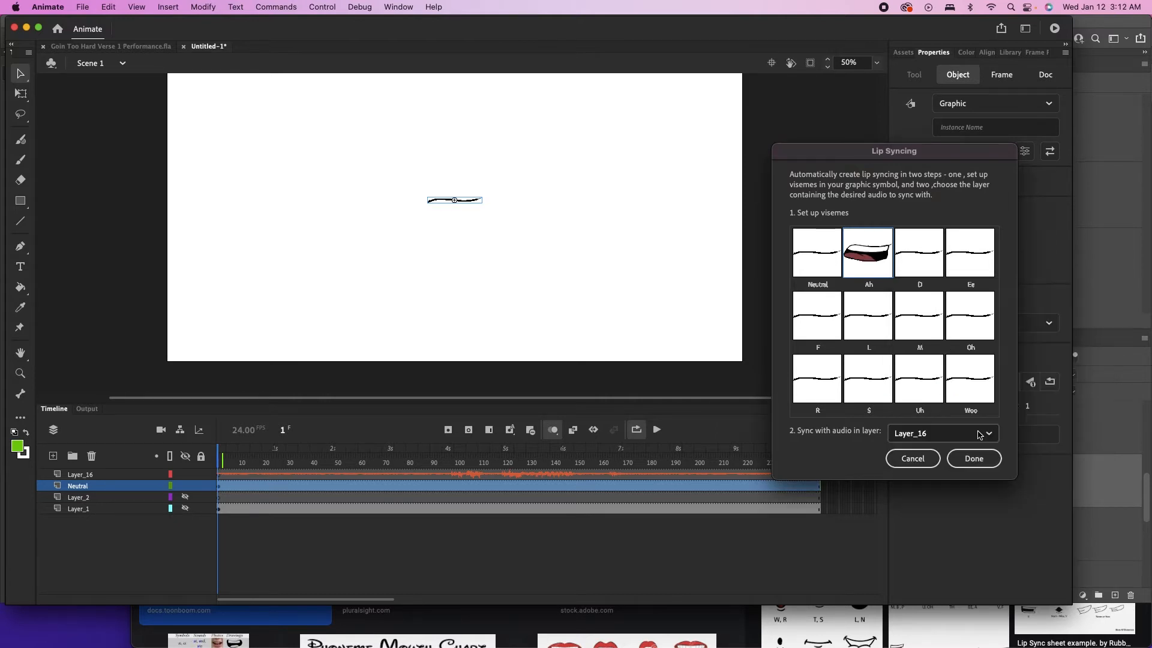
{"action": "left_click", "coordinate": [923, 270]}
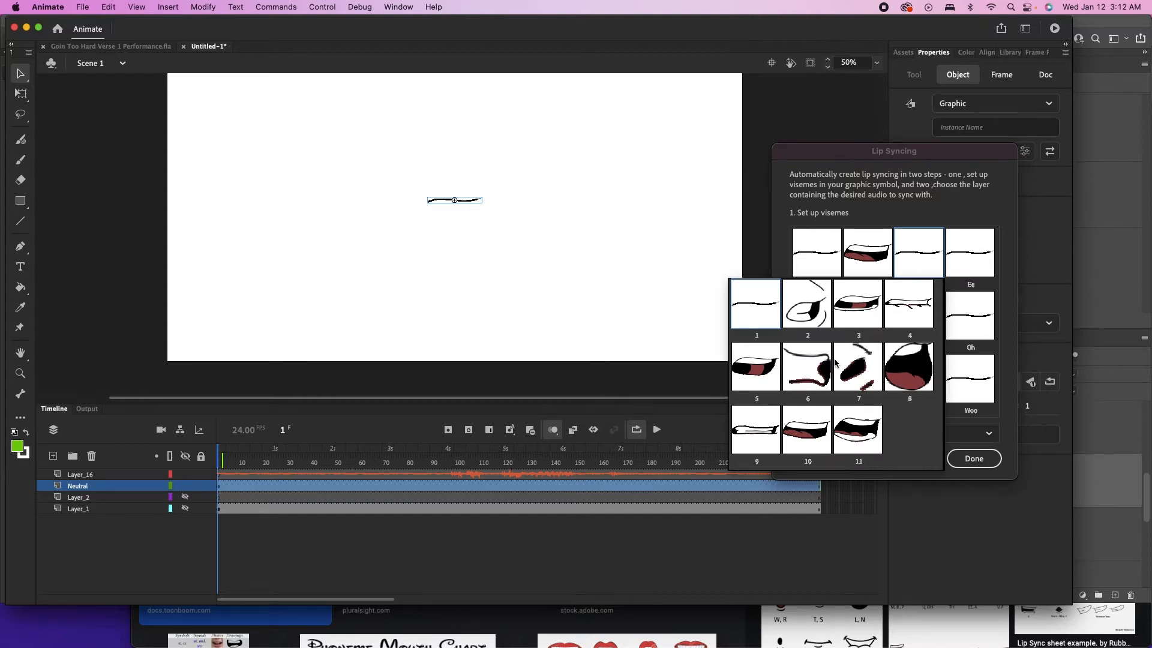
{"action": "left_click", "coordinate": [756, 433]}
{"action": "left_click", "coordinate": [972, 254]}
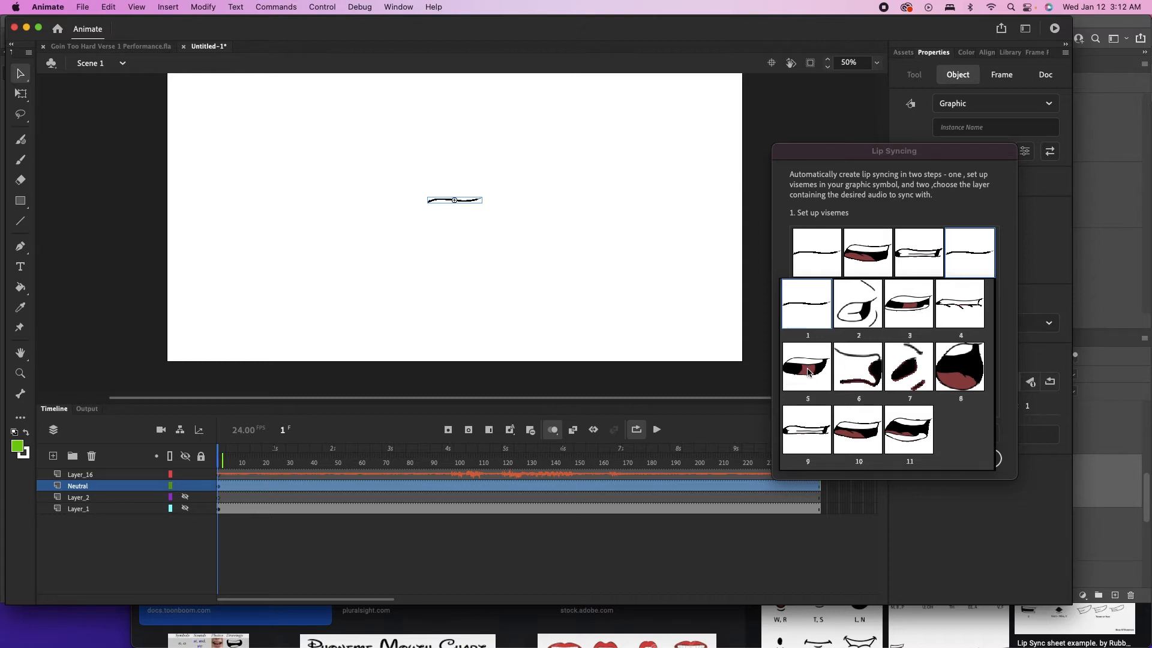
{"action": "left_click", "coordinate": [926, 311]}
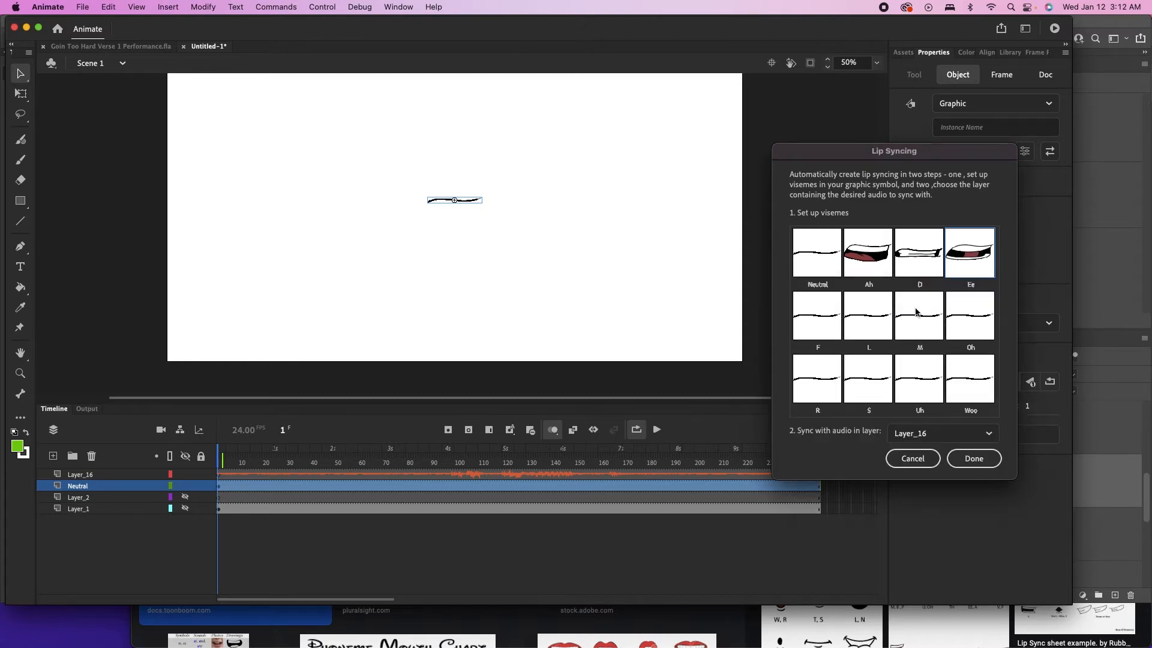
In the Lip Syncing setup, assign frame 4 to the F viseme, frame 5 to L and frame 7 to Oh
{"action": "left_click", "coordinate": [836, 318]}
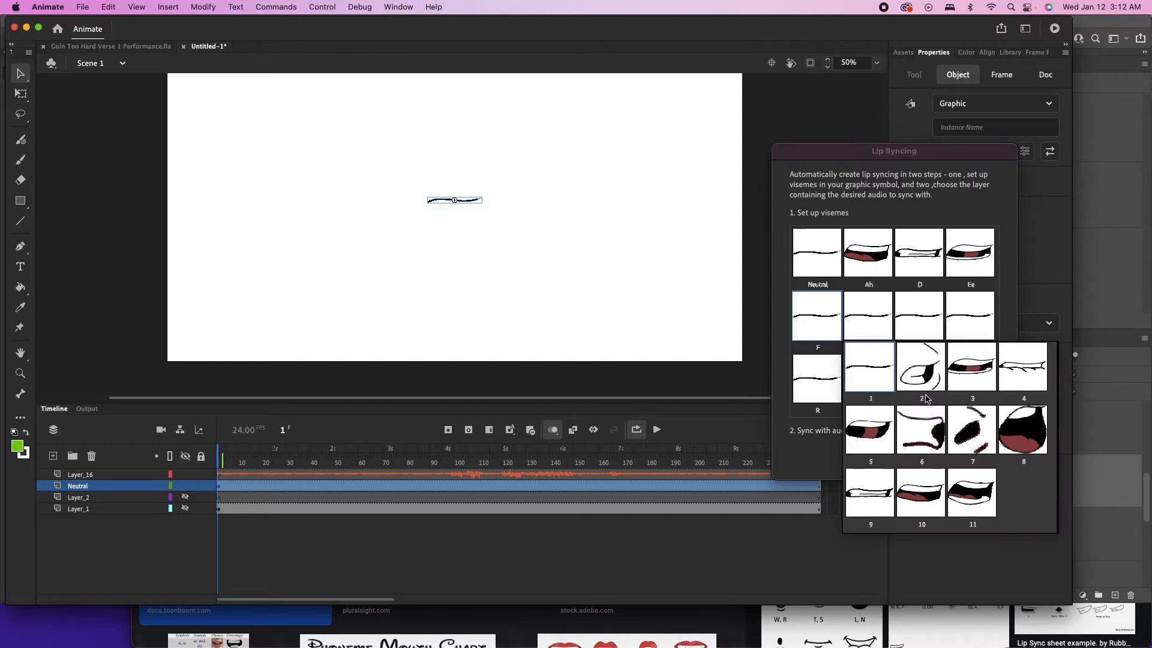
{"action": "left_click", "coordinate": [1038, 394]}
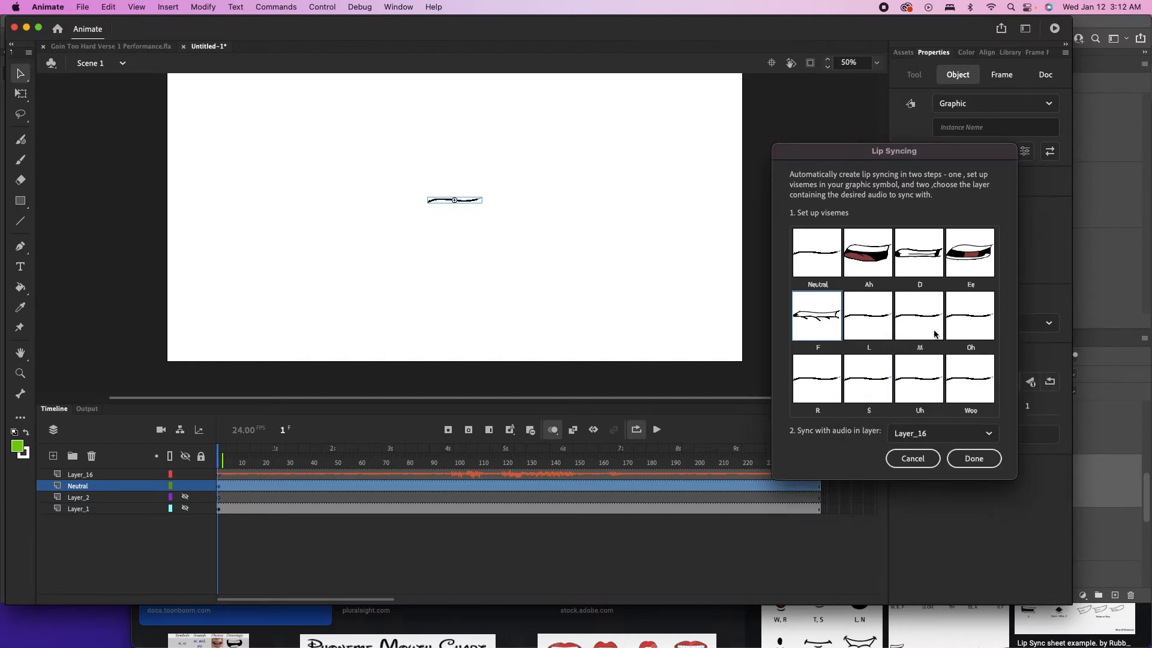
{"action": "left_click", "coordinate": [885, 324]}
{"action": "left_click", "coordinate": [931, 433]}
{"action": "left_click", "coordinate": [927, 317]}
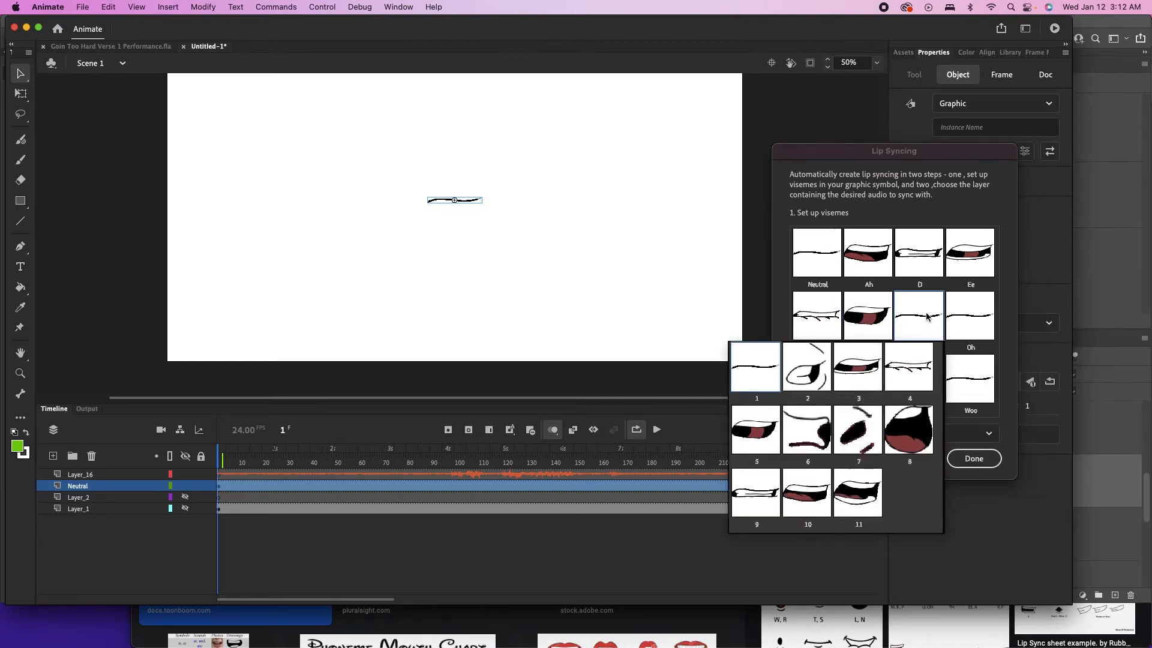
{"action": "left_click", "coordinate": [964, 319]}
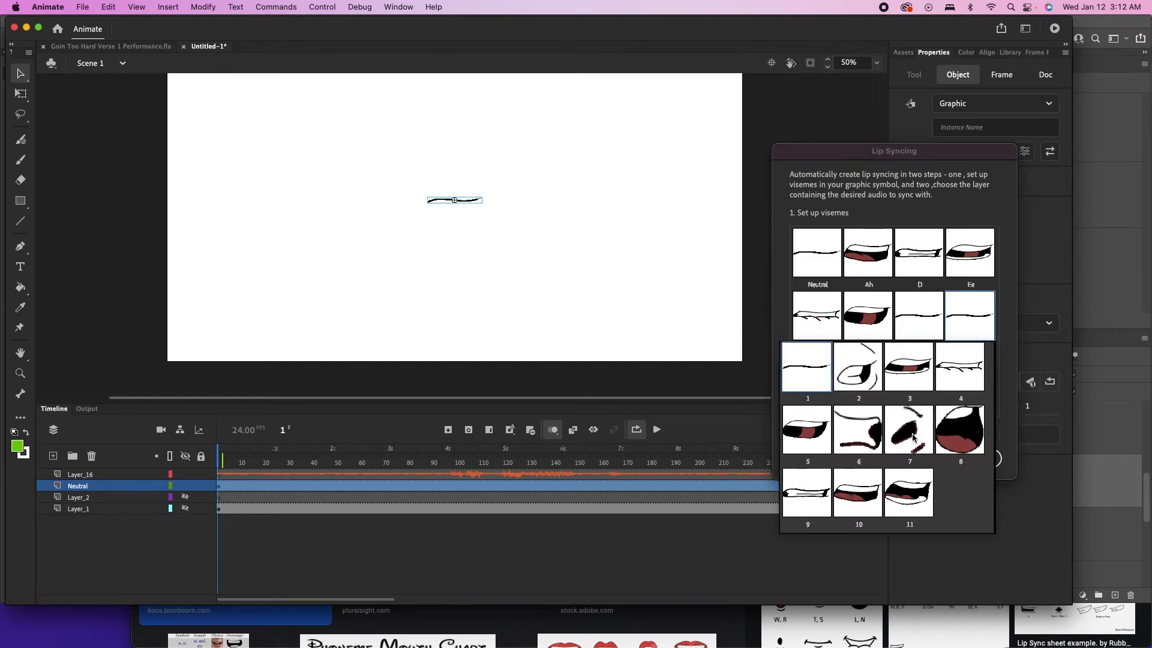
{"action": "left_click", "coordinate": [913, 438]}
Assign frame 6 to the R and Woo visemes, frame 2 to S and frame 10 to Uh
{"action": "left_click", "coordinate": [824, 387]}
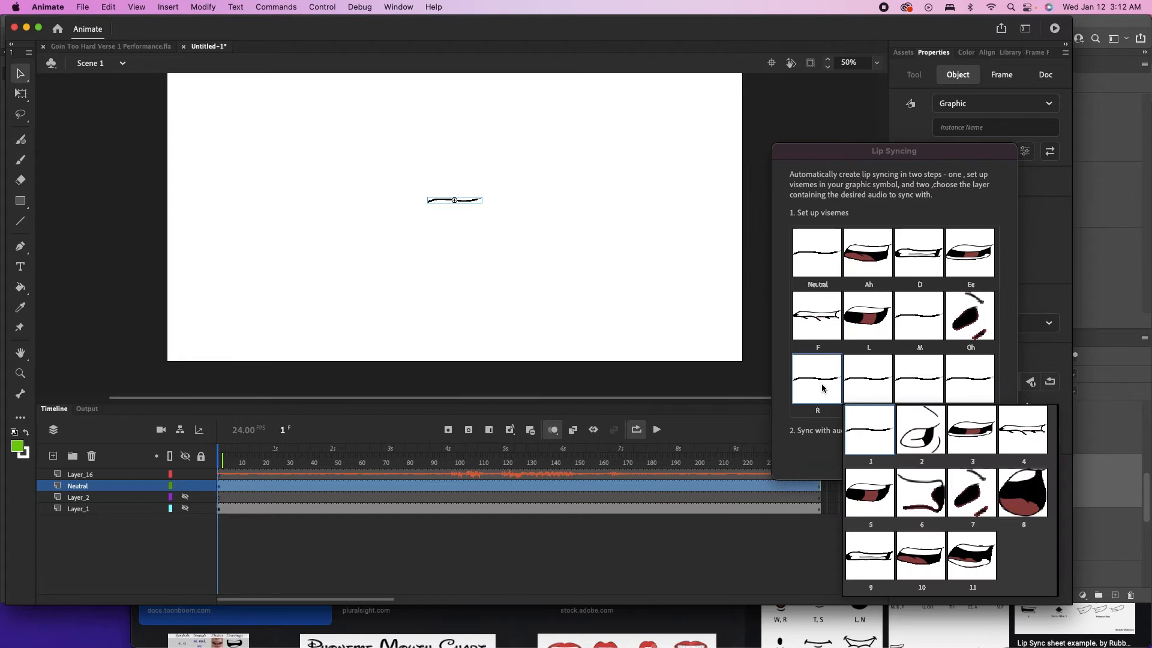
{"action": "left_click", "coordinate": [926, 497]}
{"action": "left_click", "coordinate": [883, 391]}
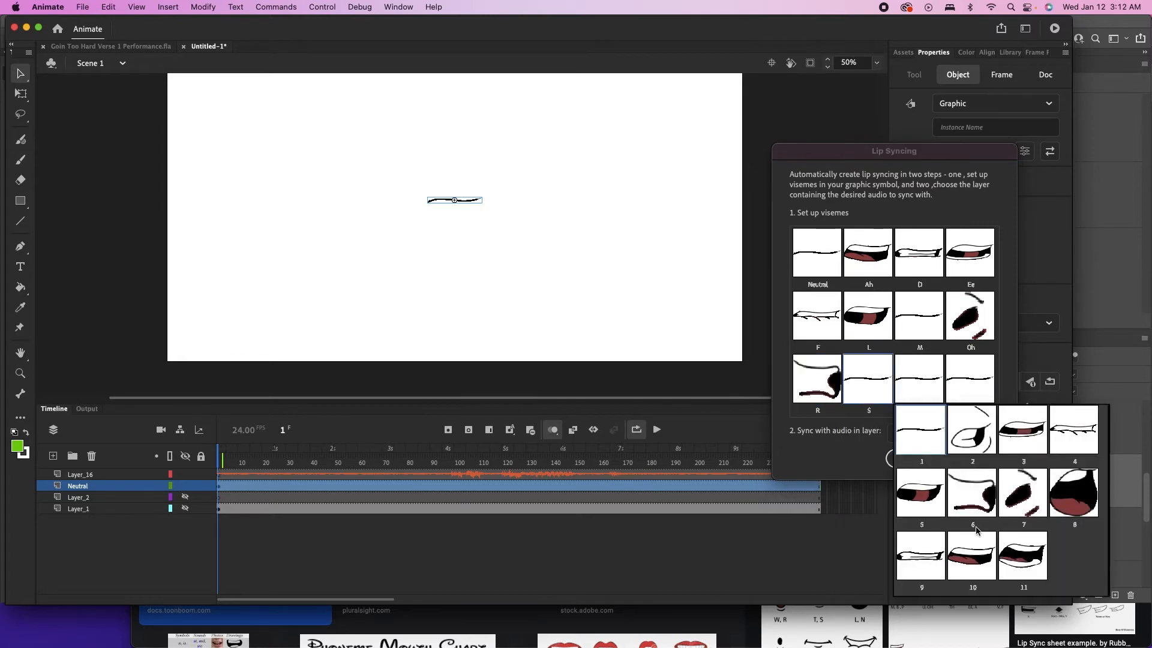
{"action": "left_click", "coordinate": [978, 431]}
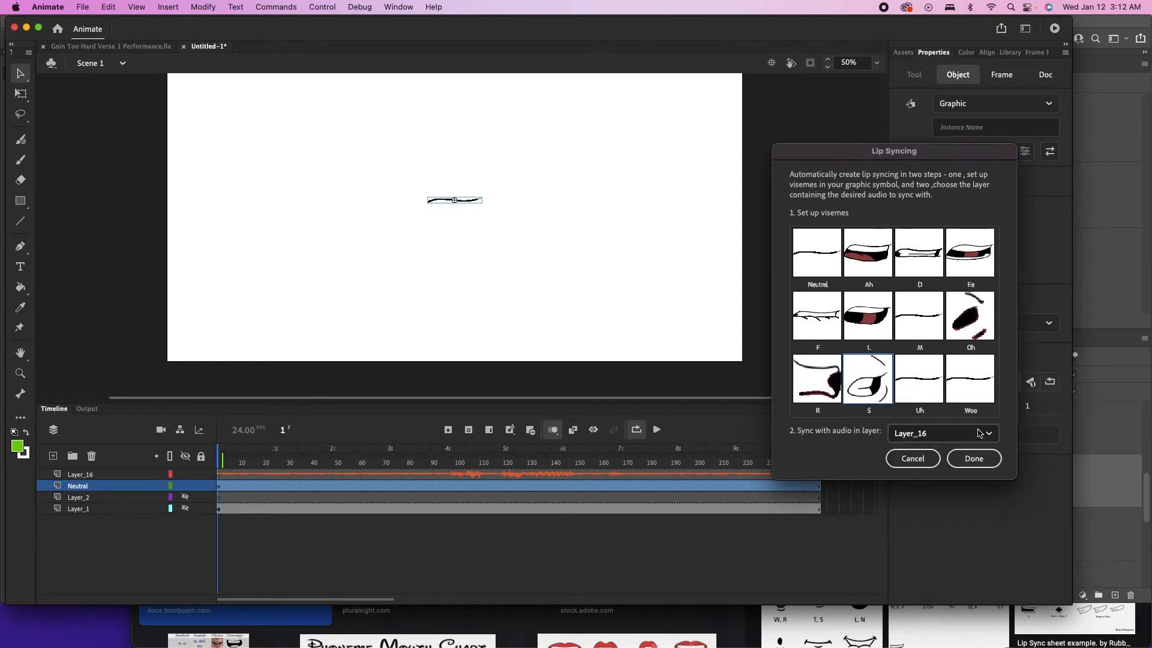
{"action": "left_click", "coordinate": [922, 380]}
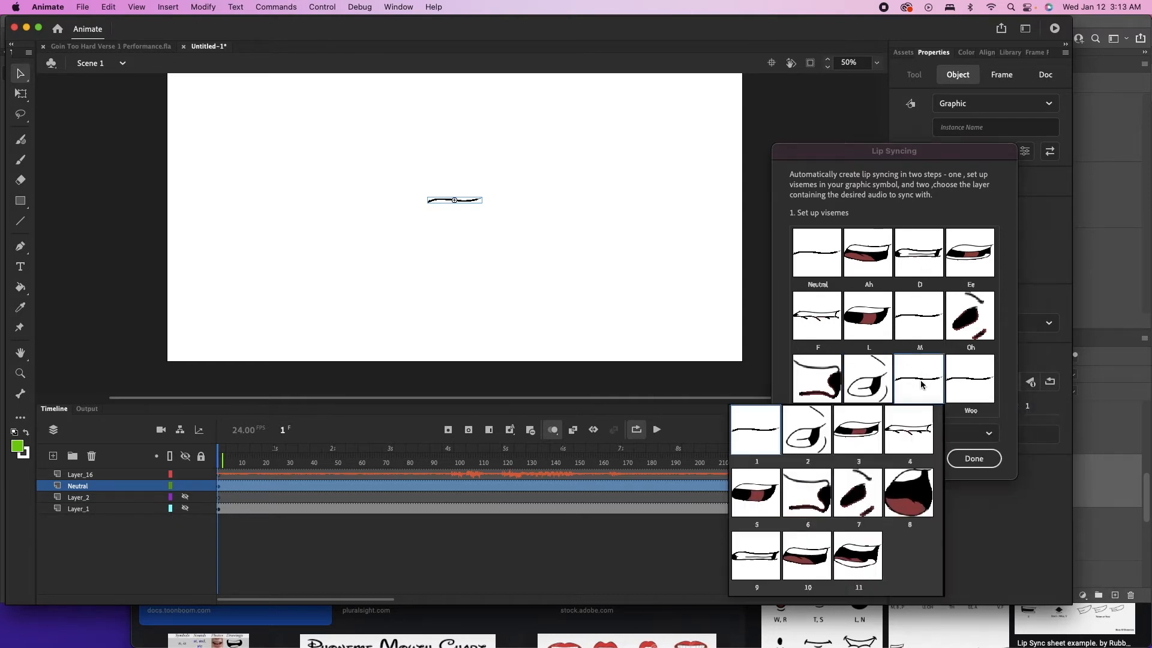
{"action": "left_click", "coordinate": [980, 383]}
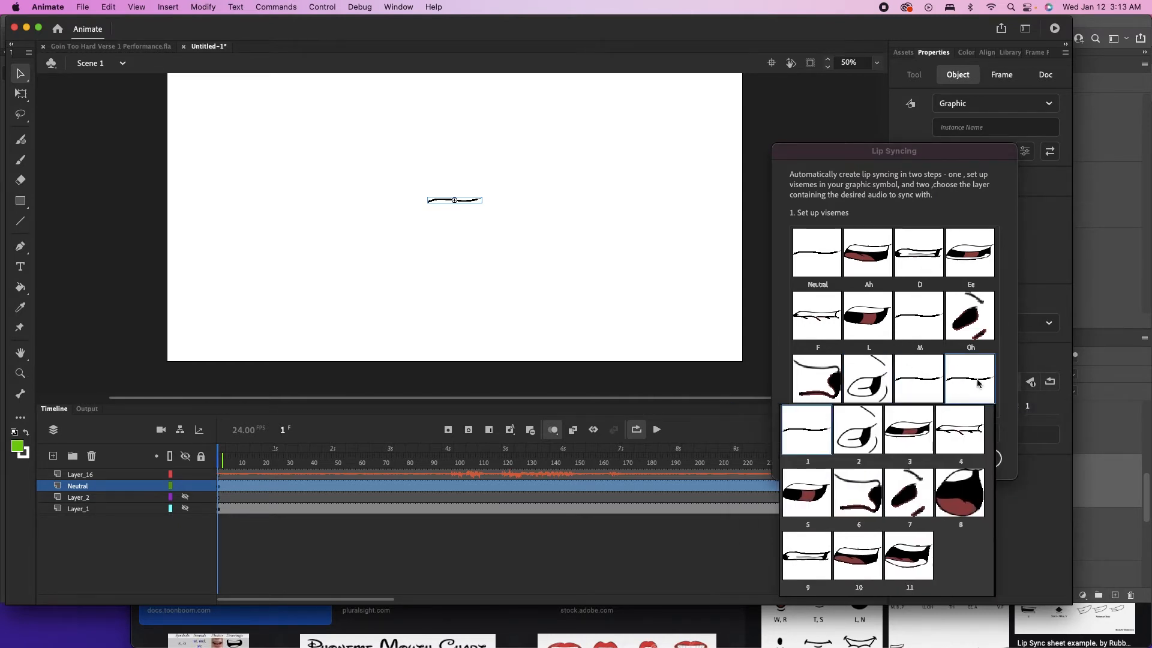
{"action": "left_click", "coordinate": [868, 498]}
{"action": "left_click", "coordinate": [924, 390]}
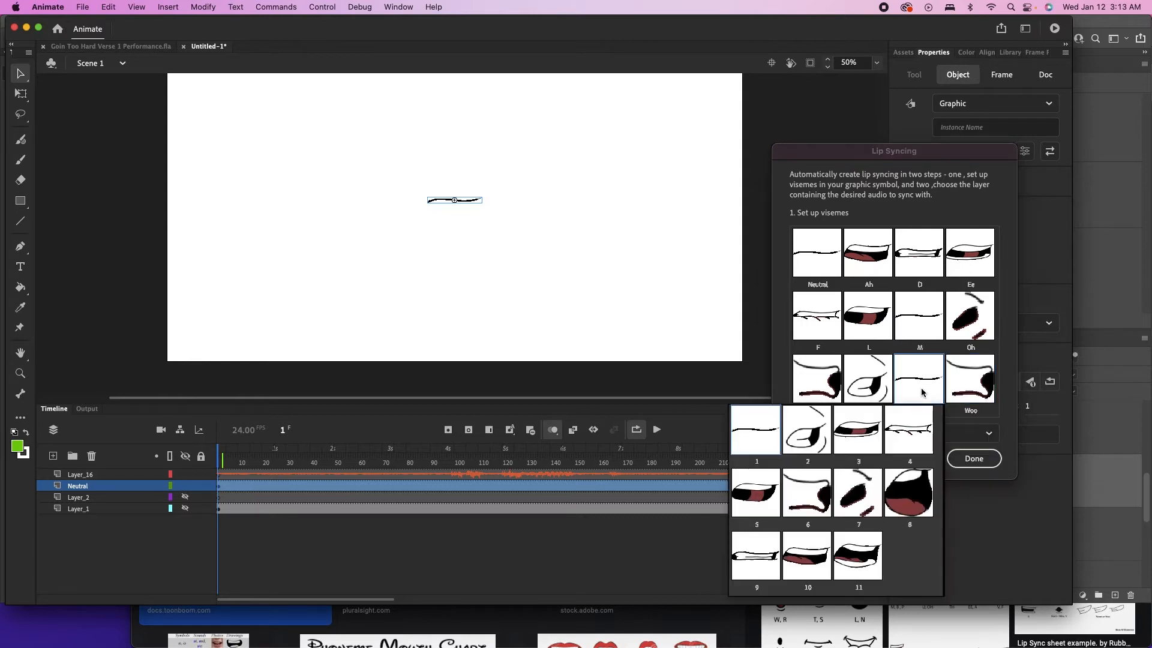
{"action": "left_click", "coordinate": [814, 558]}
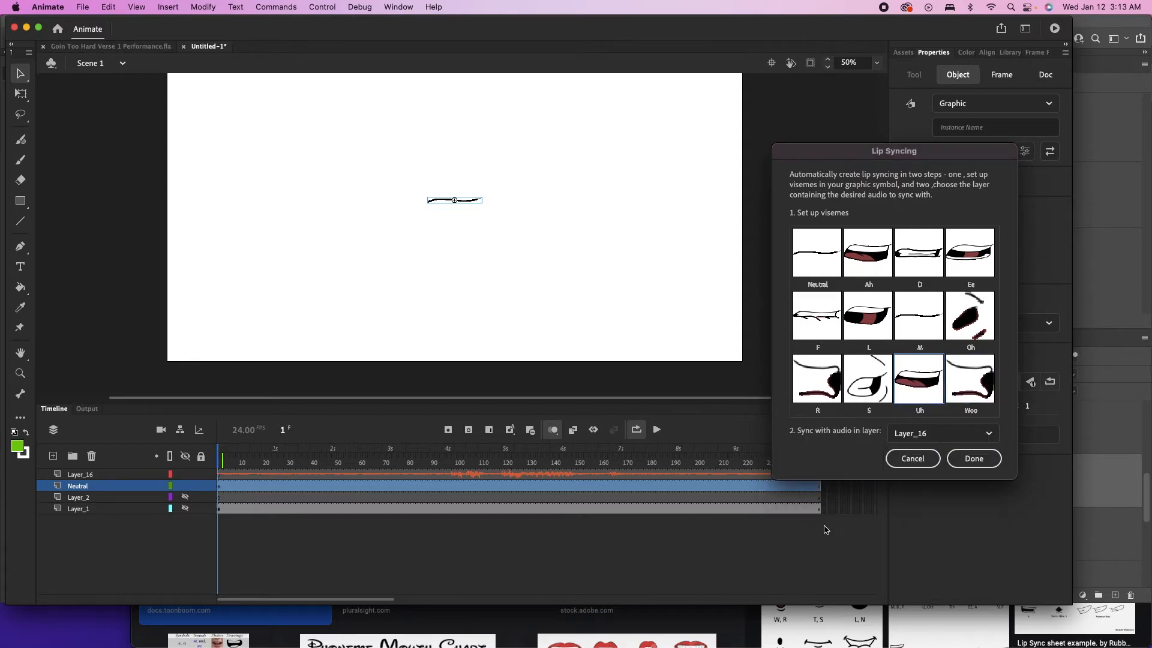
Reassign the Ah viseme to frame 11 and apply the lip sync using the audio in Layer_16
{"action": "left_click", "coordinate": [876, 258]}
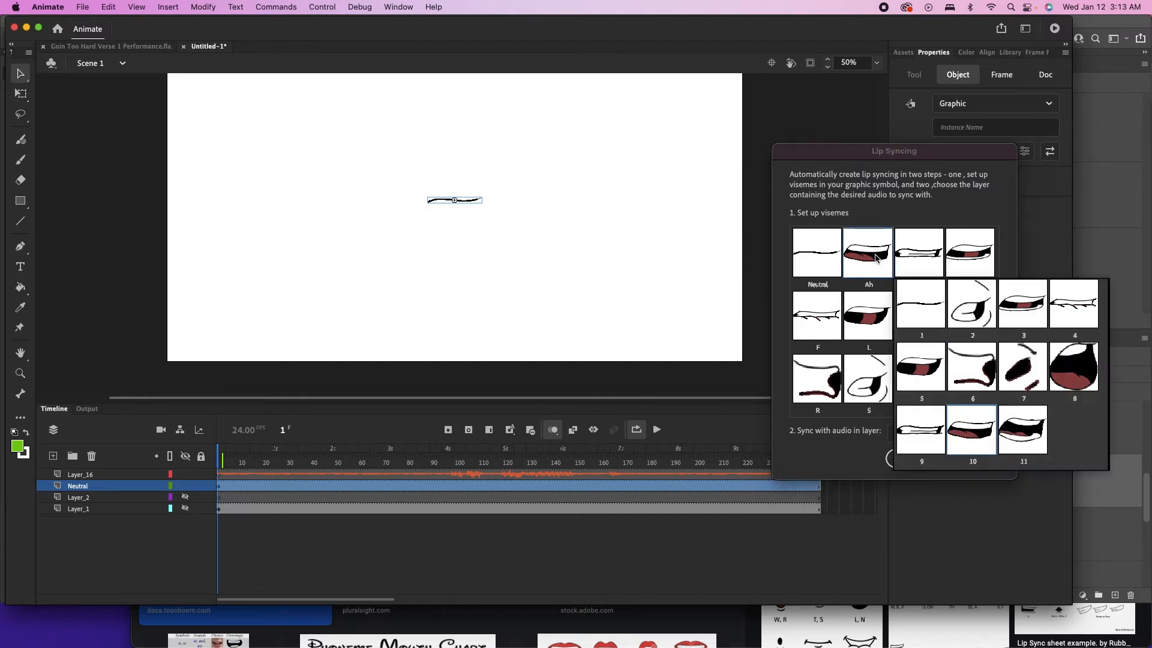
{"action": "left_click", "coordinate": [1024, 433]}
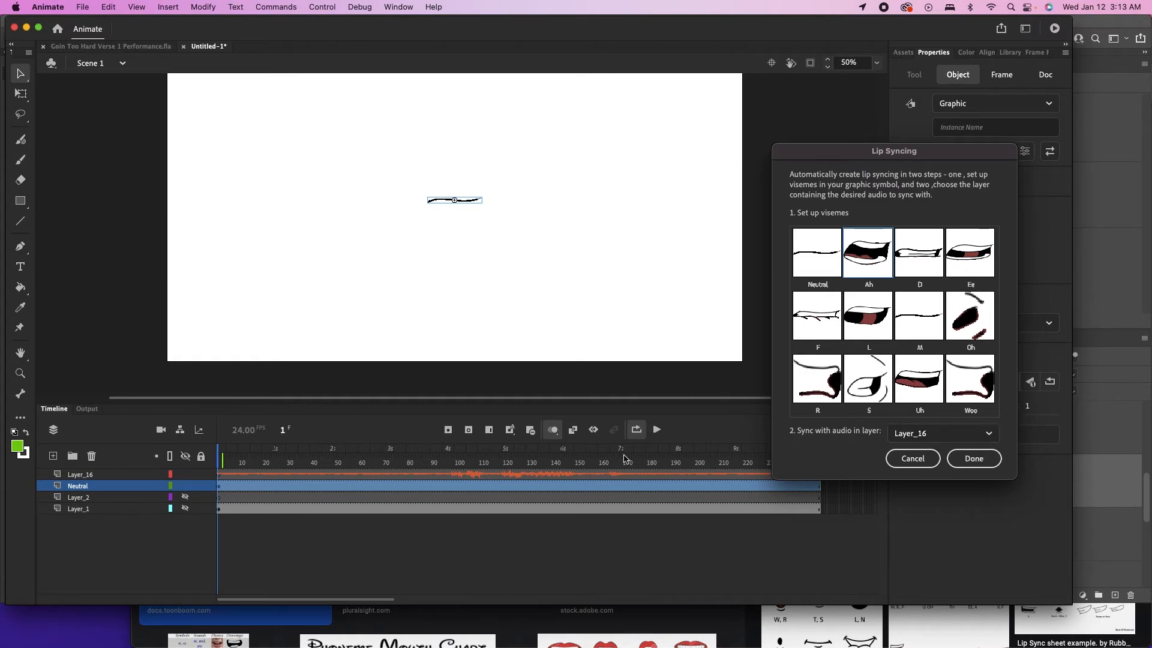
{"action": "left_click", "coordinate": [906, 435]}
{"action": "left_click", "coordinate": [938, 437]}
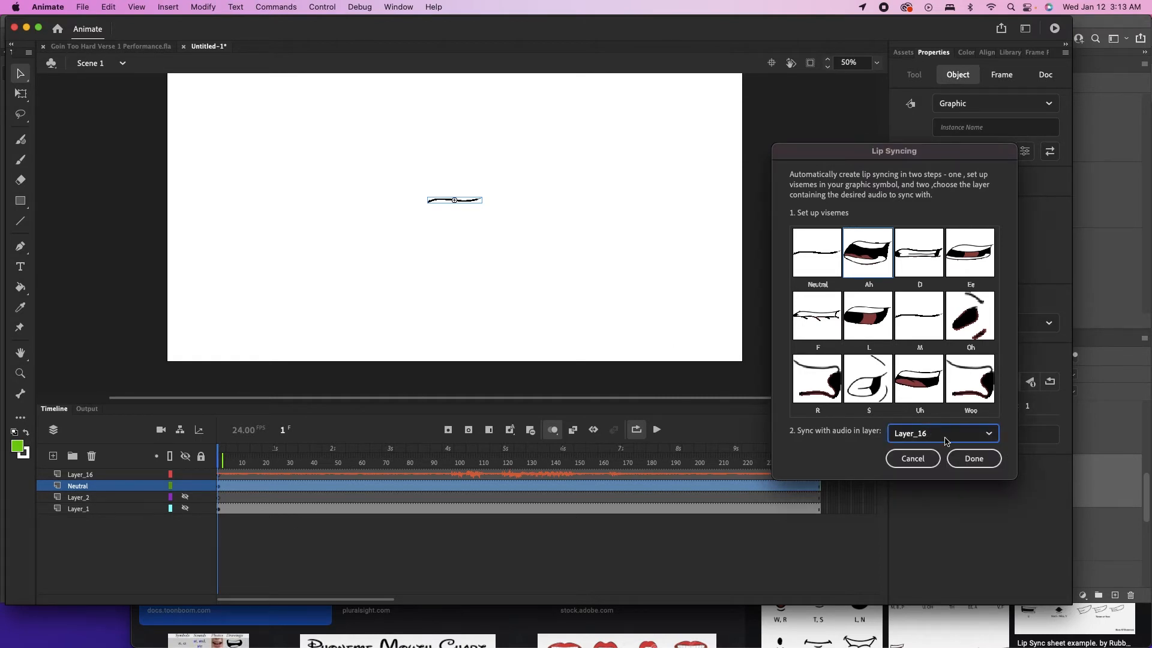
{"action": "left_click", "coordinate": [973, 462]}
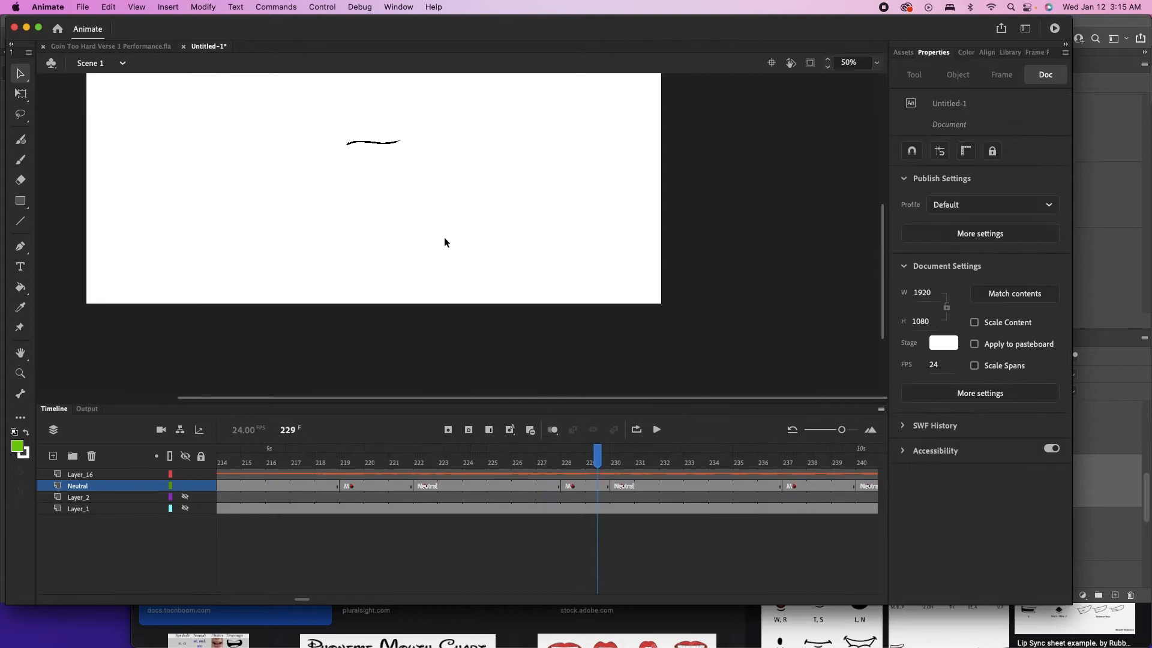
Examine the lip-sync keyframes on the Neutral layer between frames 101 and 131 and the mouth shape each one shows
{"action": "left_click_drag", "start_coordinate": [419, 190], "coordinate": [508, 278]}
{"action": "left_click_drag", "start_coordinate": [841, 430], "coordinate": [807, 430]}
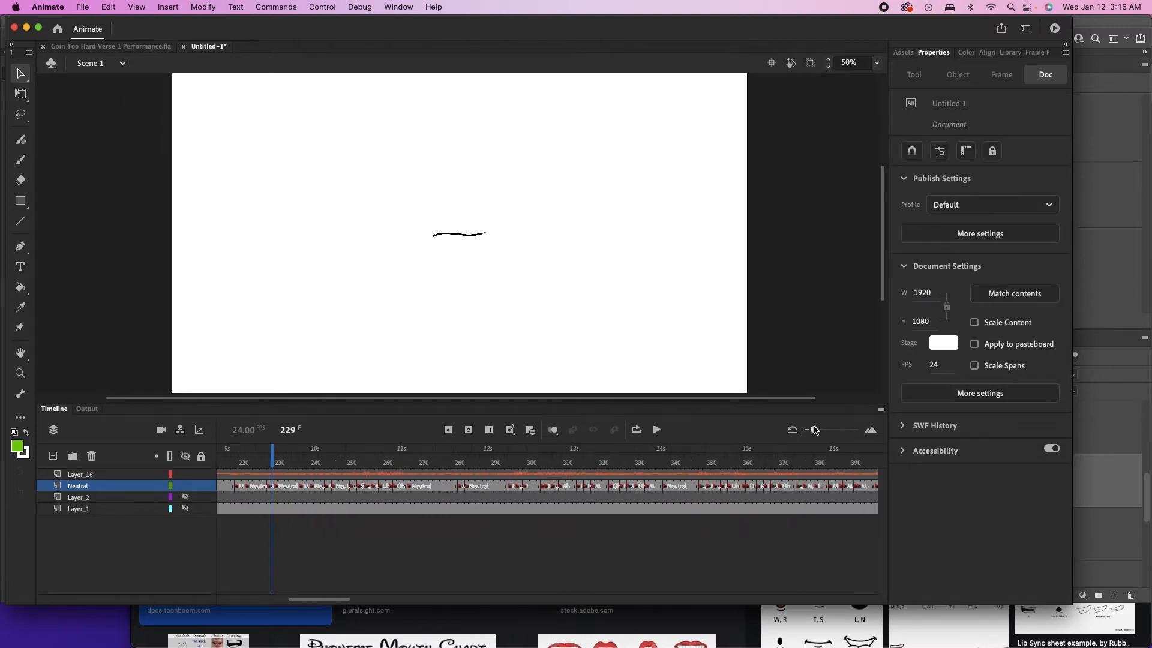
{"action": "left_click_drag", "start_coordinate": [267, 448], "coordinate": [119, 449]}
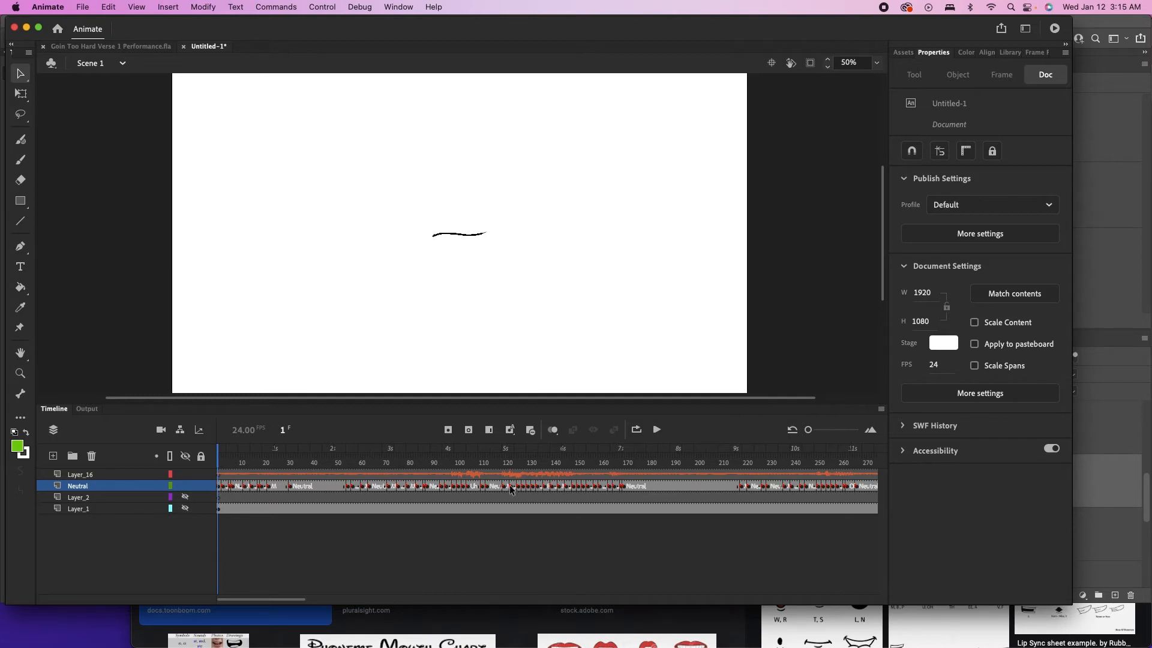
{"action": "left_click", "coordinate": [460, 475]}
{"action": "left_click", "coordinate": [457, 486]}
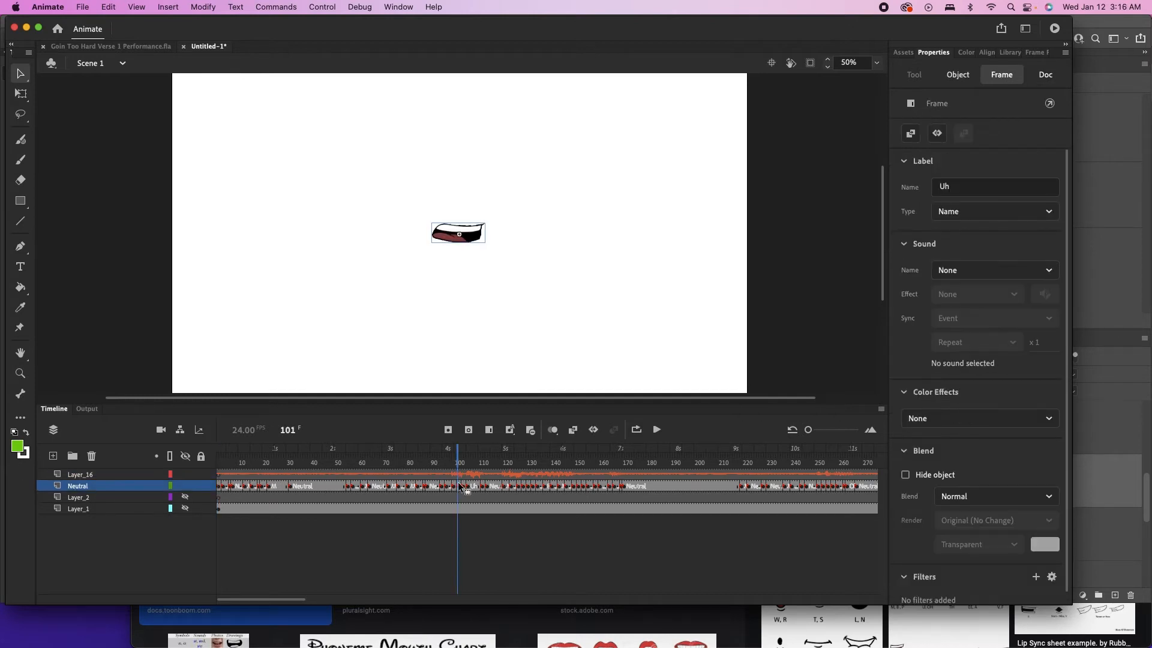
{"action": "left_click", "coordinate": [469, 486]}
{"action": "left_click", "coordinate": [484, 486]}
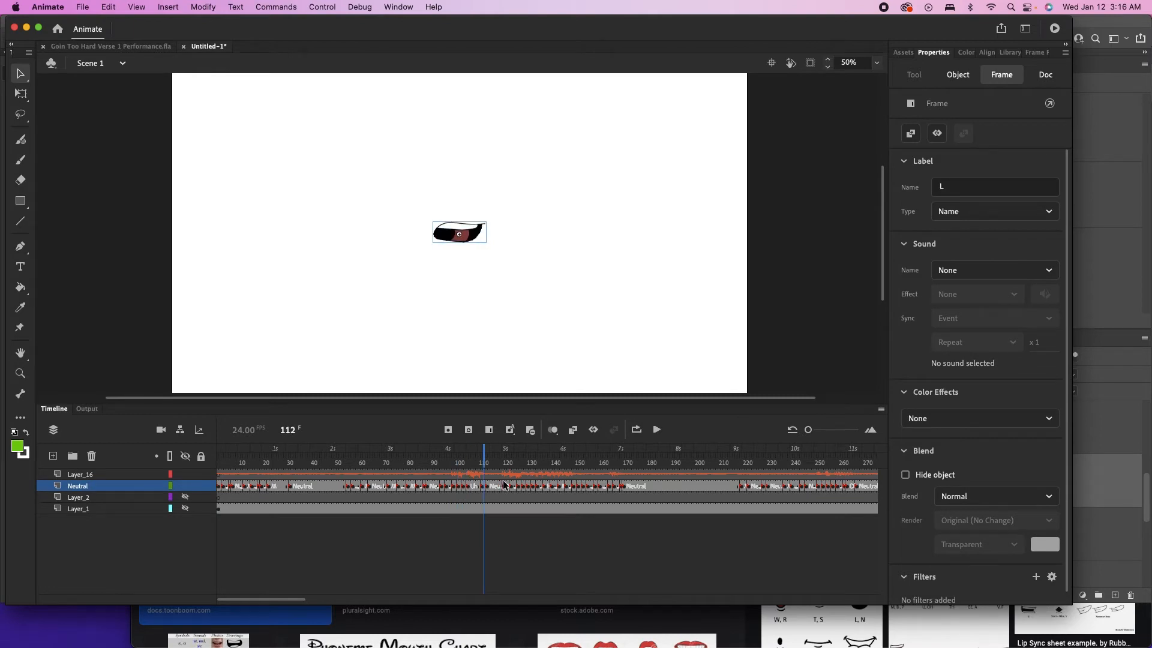
{"action": "left_click", "coordinate": [504, 486]}
{"action": "left_click", "coordinate": [513, 485]}
{"action": "left_click", "coordinate": [531, 486]}
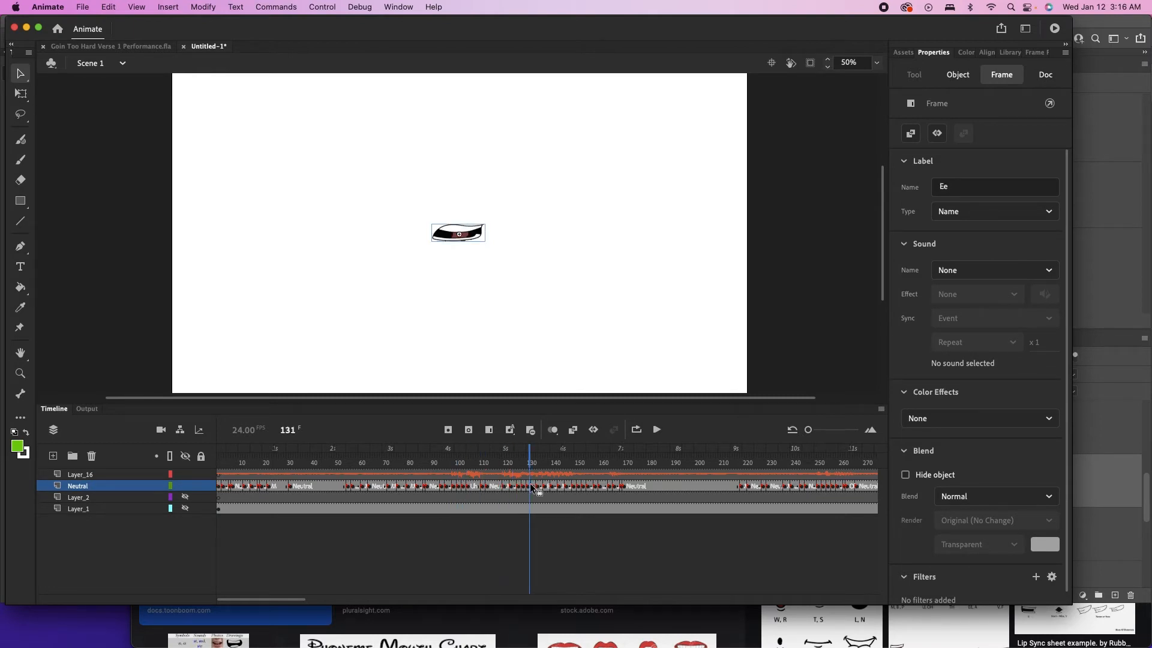
Play the lip-synced animation from frame 1 to preview the mouth against the audio, and stop playback
{"action": "left_click", "coordinate": [219, 465]}
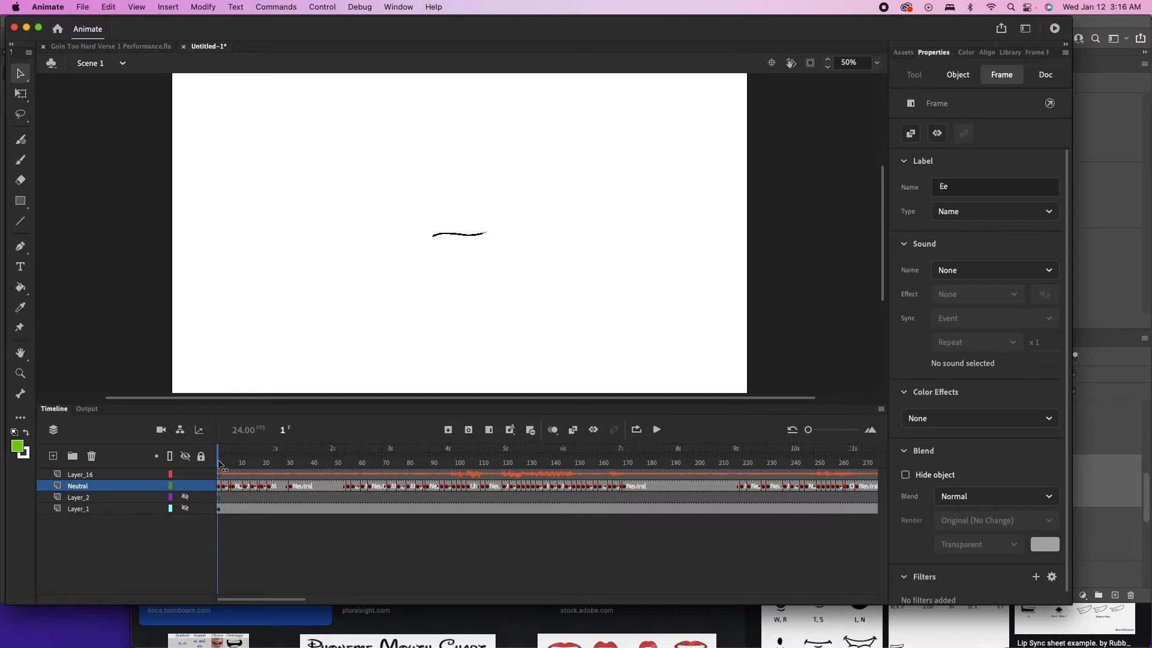
{"action": "key", "text": "Return"}
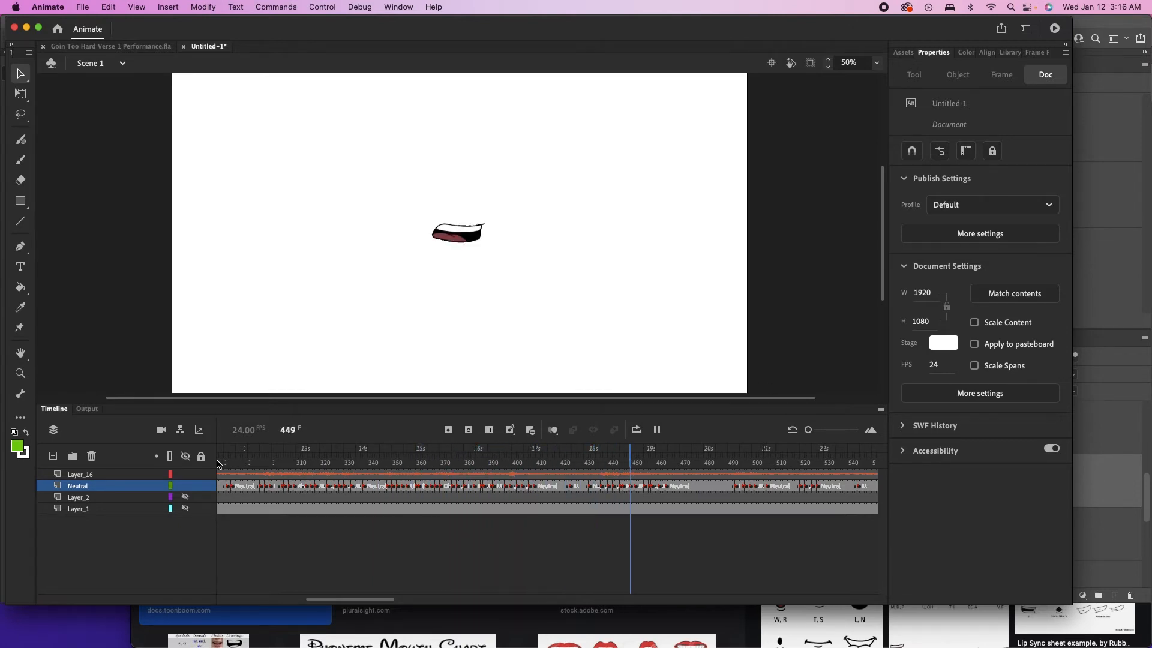
{"action": "key", "text": "Return"}
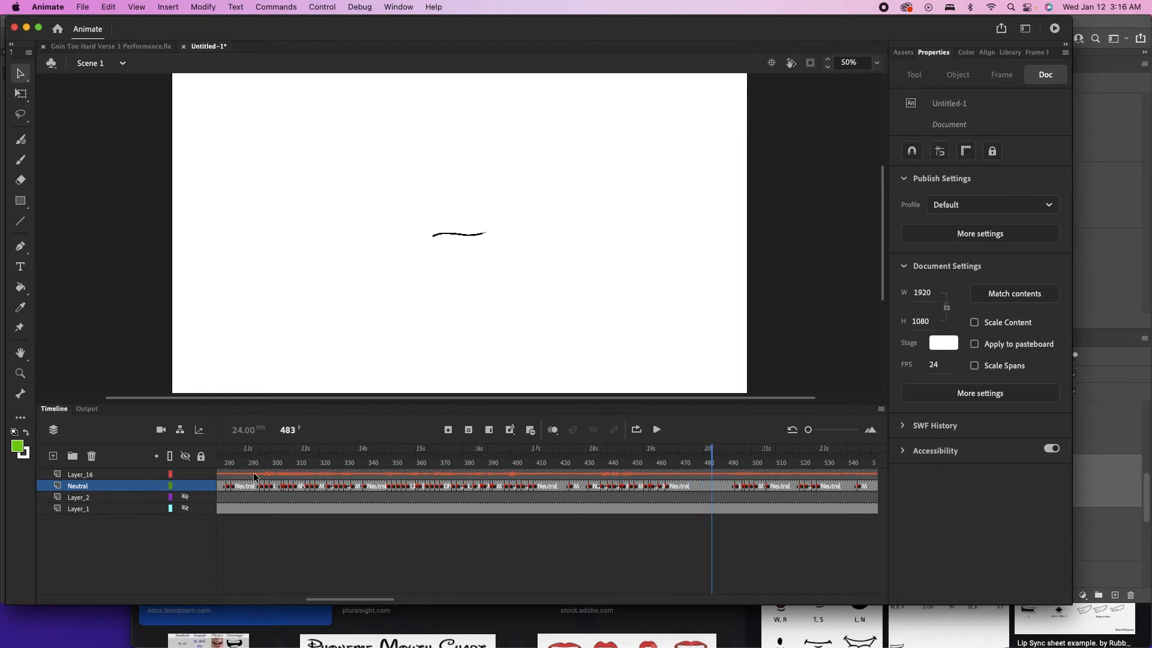
At frame 309, turn on onion skinning and move the misplaced open mouth to the stage's centre, matching the neighbouring mouths
{"action": "mouse_move", "coordinate": [328, 459]}
{"action": "left_mouse_down"}
{"action": "mouse_move", "coordinate": [281, 459]}
{"action": "mouse_move", "coordinate": [297, 457]}
{"action": "left_mouse_up"}
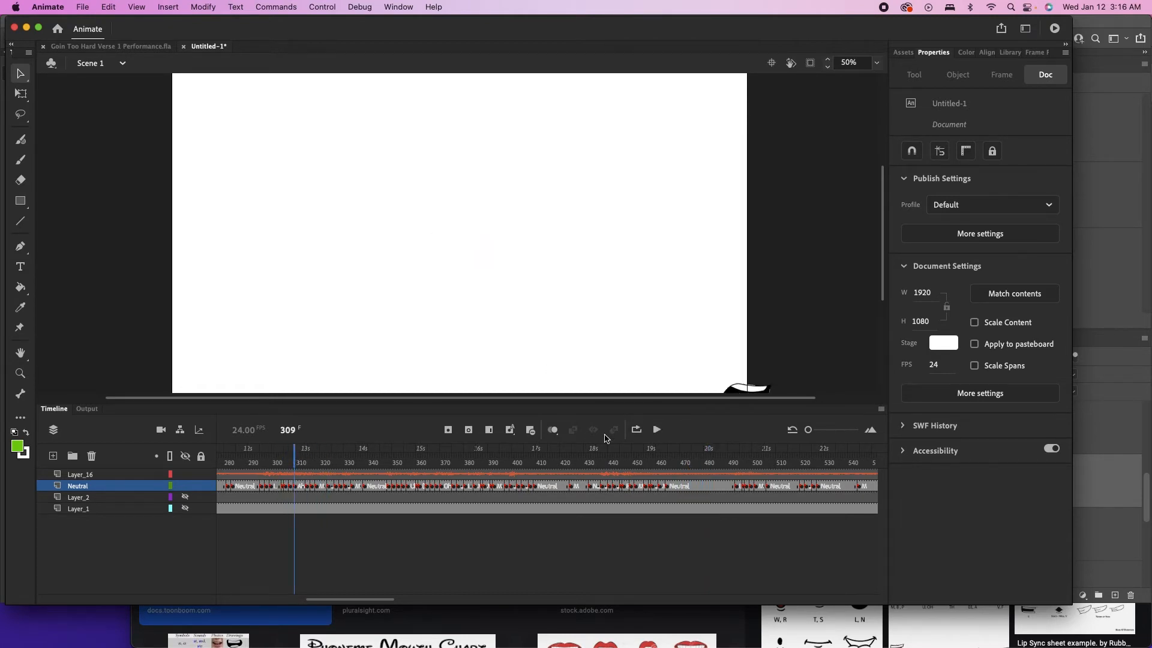
{"action": "left_click", "coordinate": [552, 433]}
{"action": "left_click_drag", "start_coordinate": [752, 395], "coordinate": [468, 237]}
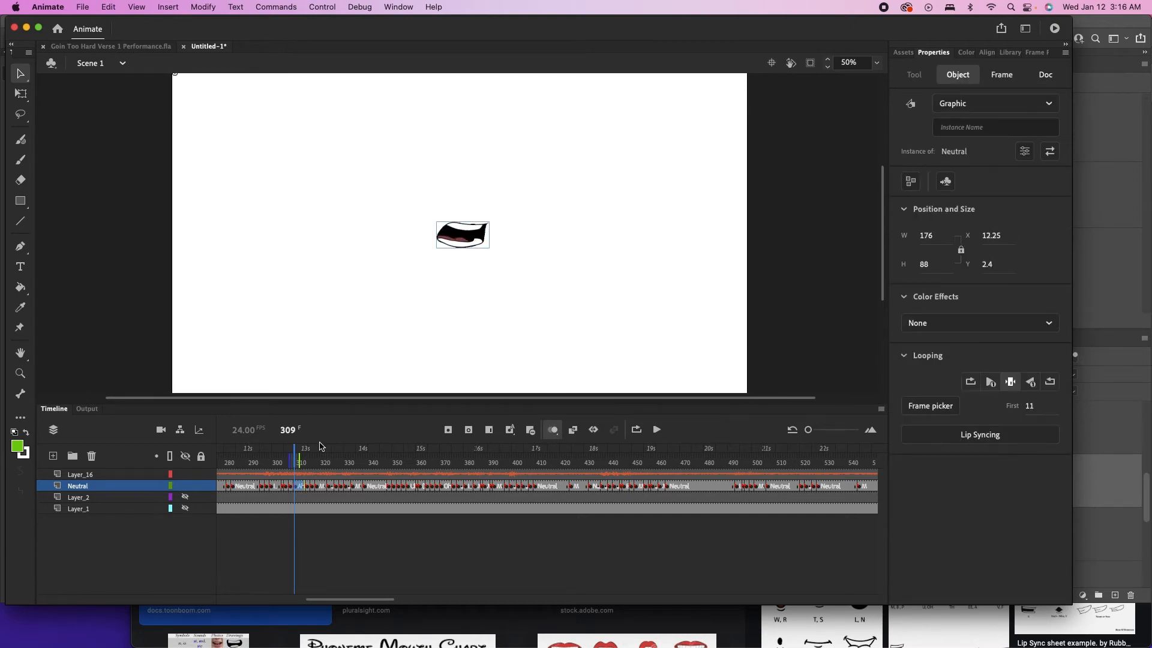
Return to frame 1, make Layer_1's green background visible, and play the animation over it
{"action": "mouse_move", "coordinate": [297, 459]}
{"action": "left_mouse_down"}
{"action": "mouse_move", "coordinate": [711, 489]}
{"action": "mouse_move", "coordinate": [772, 479]}
{"action": "mouse_move", "coordinate": [516, 474]}
{"action": "mouse_move", "coordinate": [4, 368]}
{"action": "left_mouse_up"}
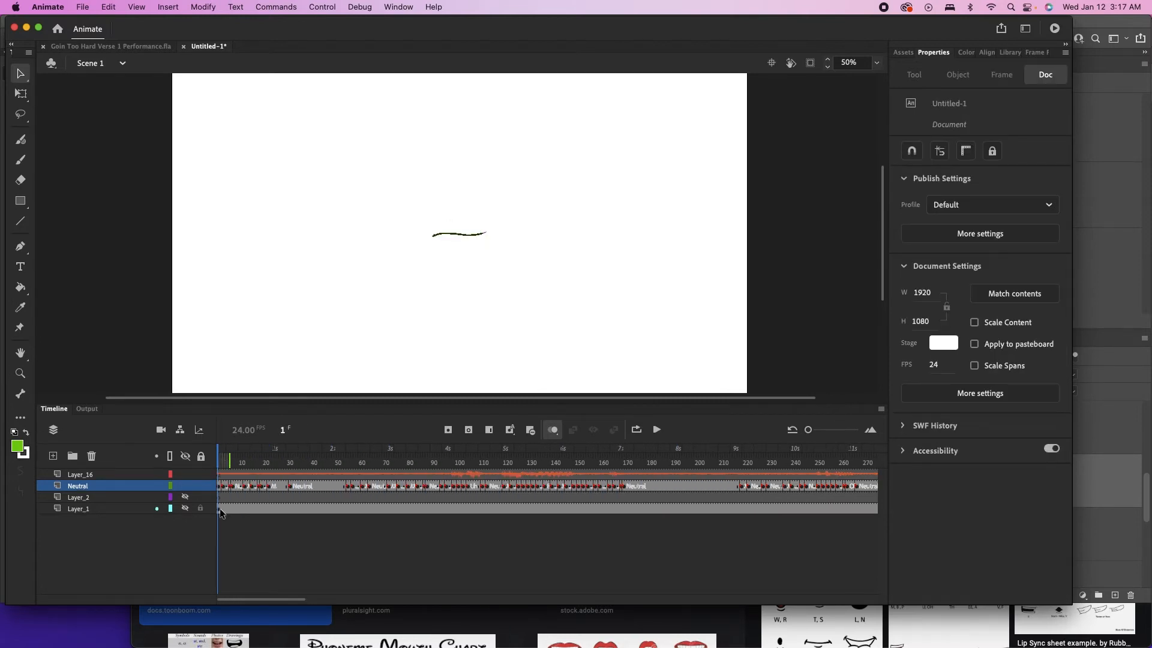
{"action": "left_click", "coordinate": [184, 510]}
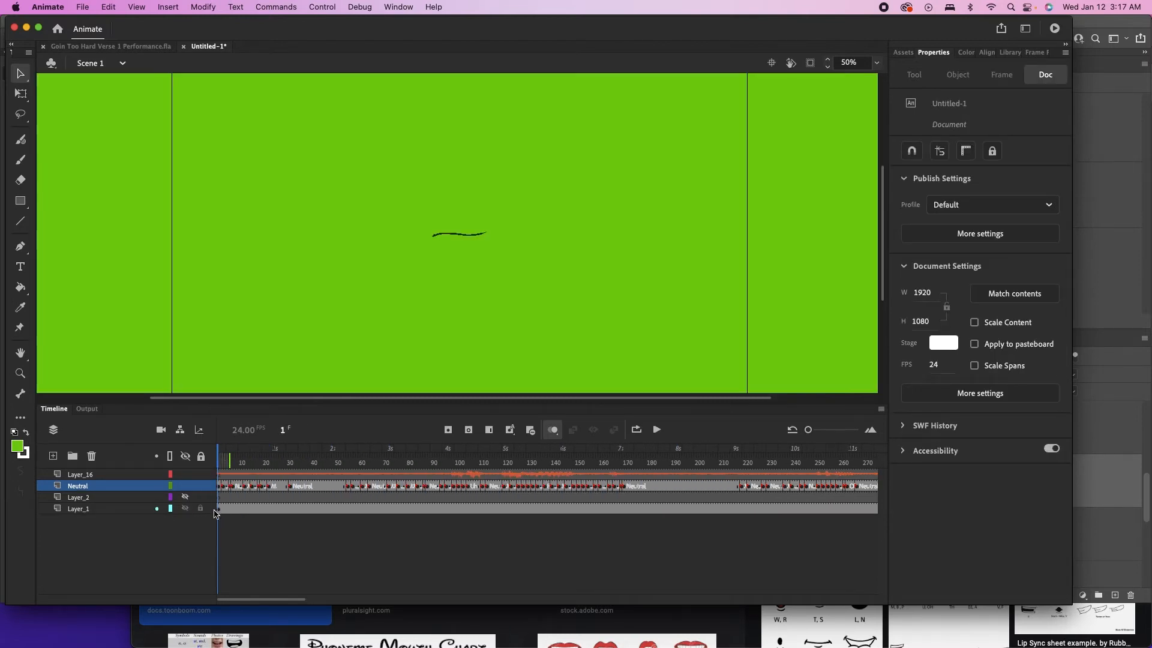
{"action": "key", "text": "Return"}
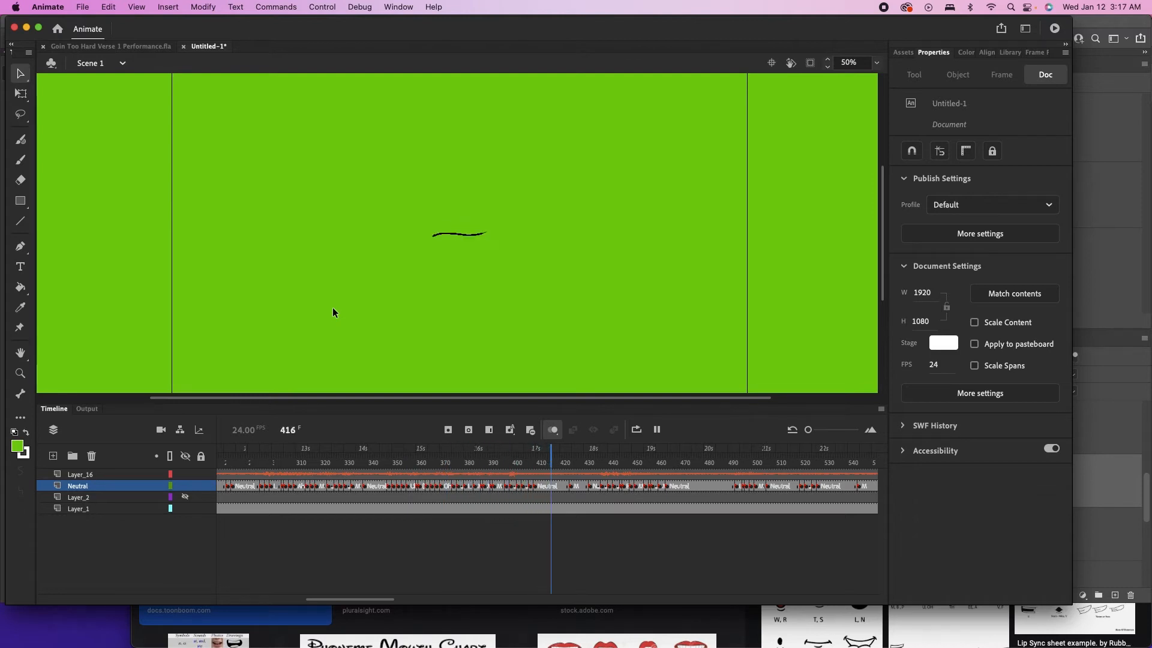
Scrub back through the timeline to frame 312 and replay the lip sync from there
{"action": "mouse_move", "coordinate": [413, 456]}
{"action": "left_mouse_down"}
{"action": "mouse_move", "coordinate": [393, 455]}
{"action": "mouse_move", "coordinate": [413, 456]}
{"action": "left_mouse_up"}
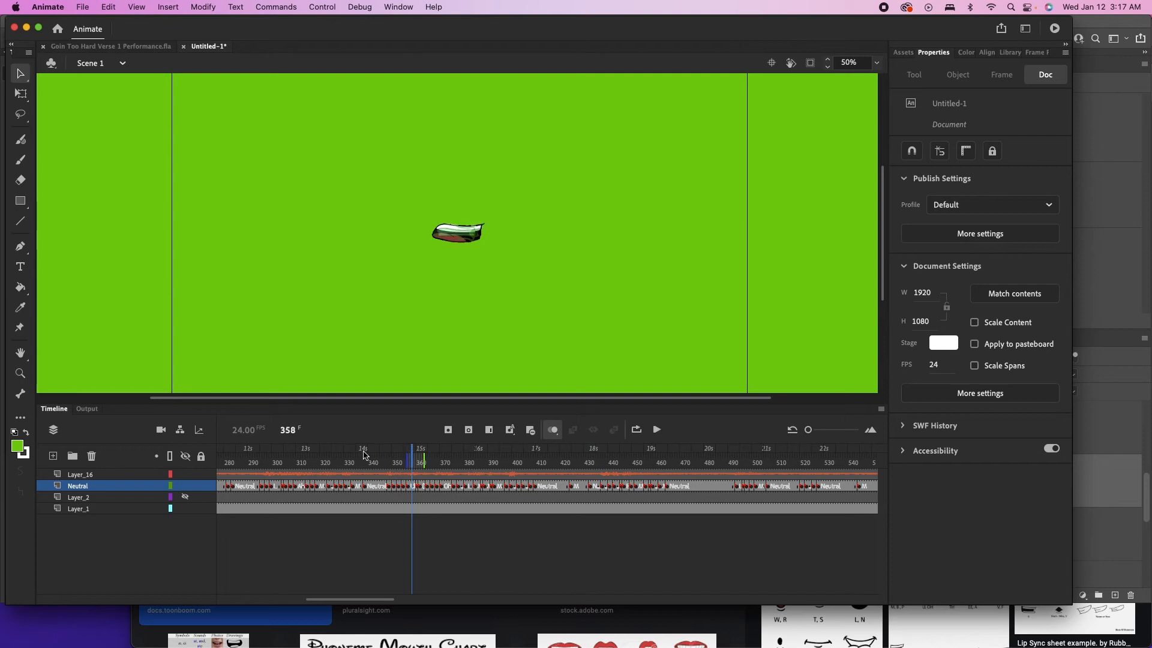
{"action": "left_click_drag", "start_coordinate": [308, 456], "coordinate": [303, 457]}
{"action": "key", "text": "Return"}
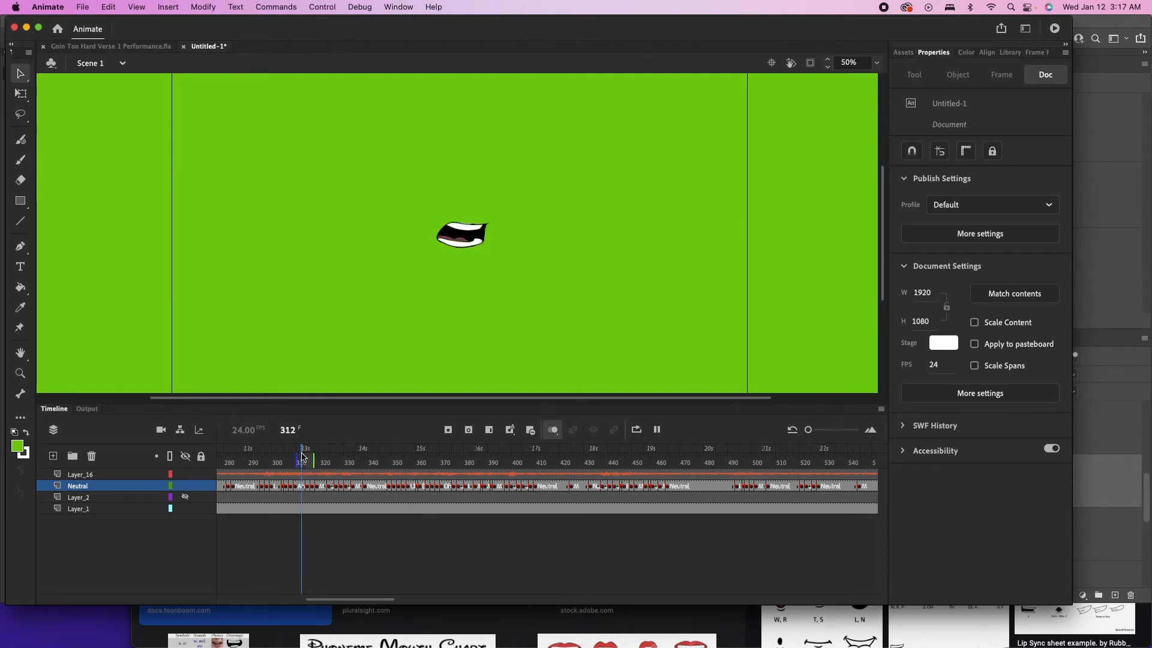
{"action": "key", "text": "Return"}
At frame 336 of the Neutral layer, switch the mouth to shape 4 with the Frame Picker, creating a keyframe
{"action": "left_click_drag", "start_coordinate": [805, 433], "coordinate": [819, 432]}
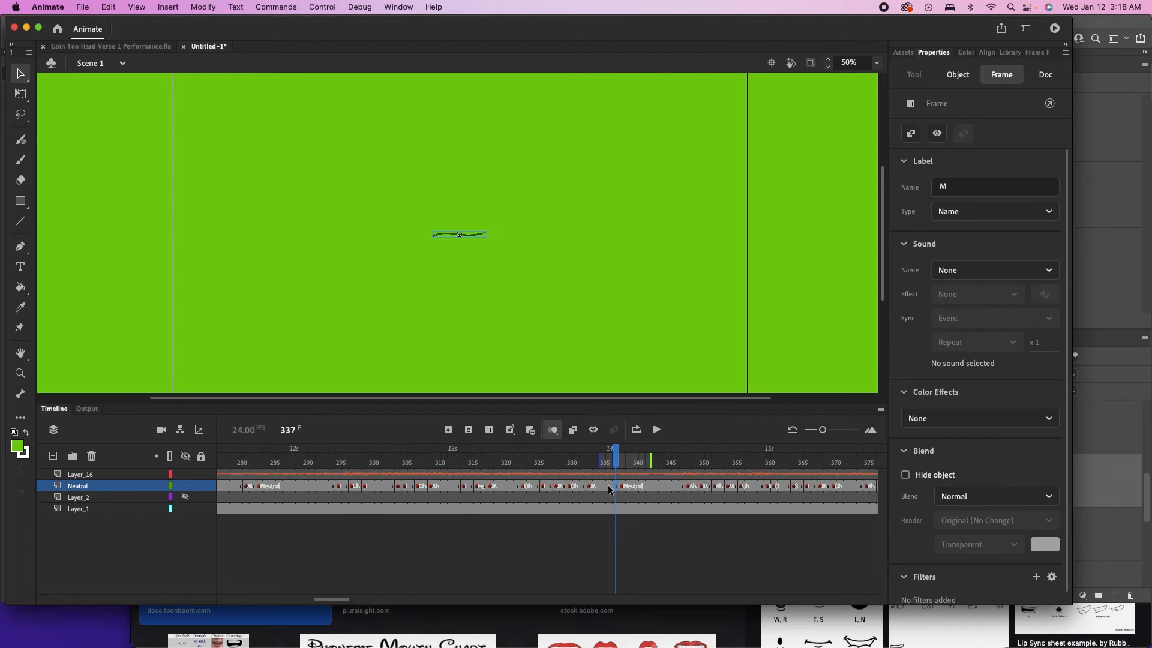
{"action": "left_click", "coordinate": [608, 488]}
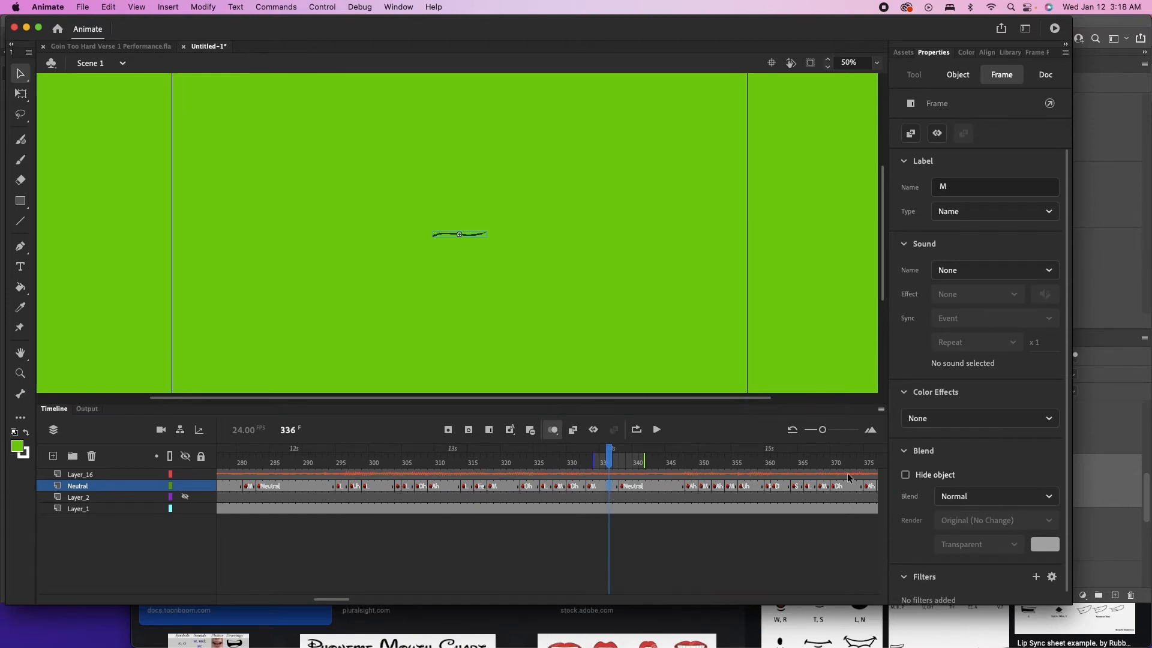
{"action": "left_click", "coordinate": [957, 74]}
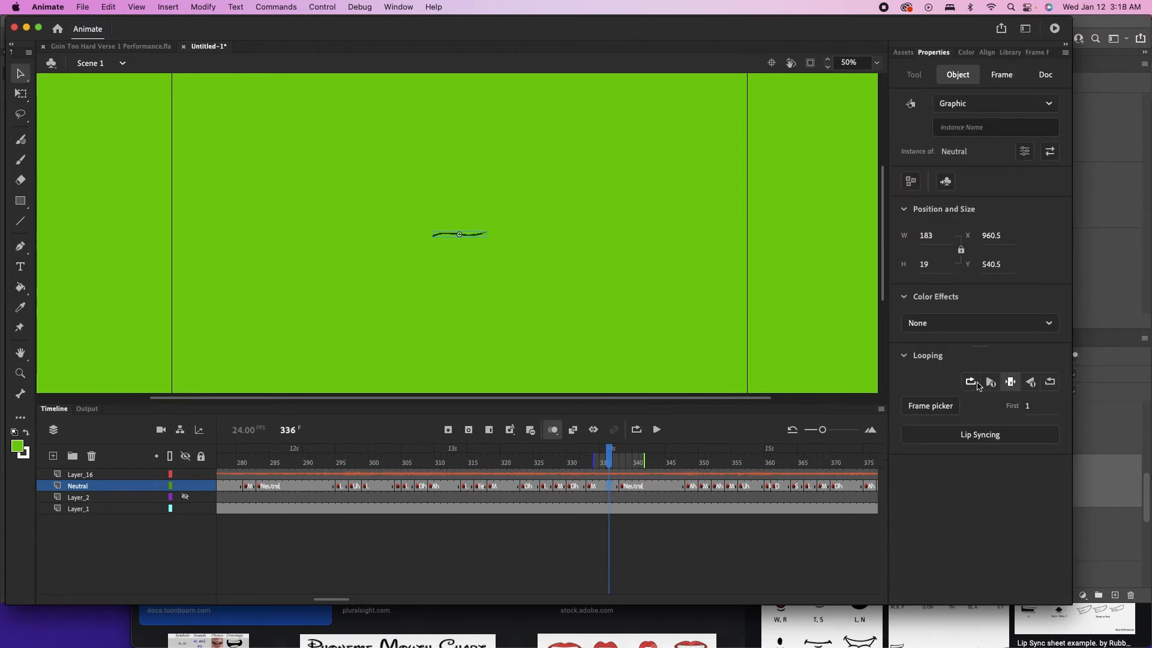
{"action": "left_click", "coordinate": [943, 408]}
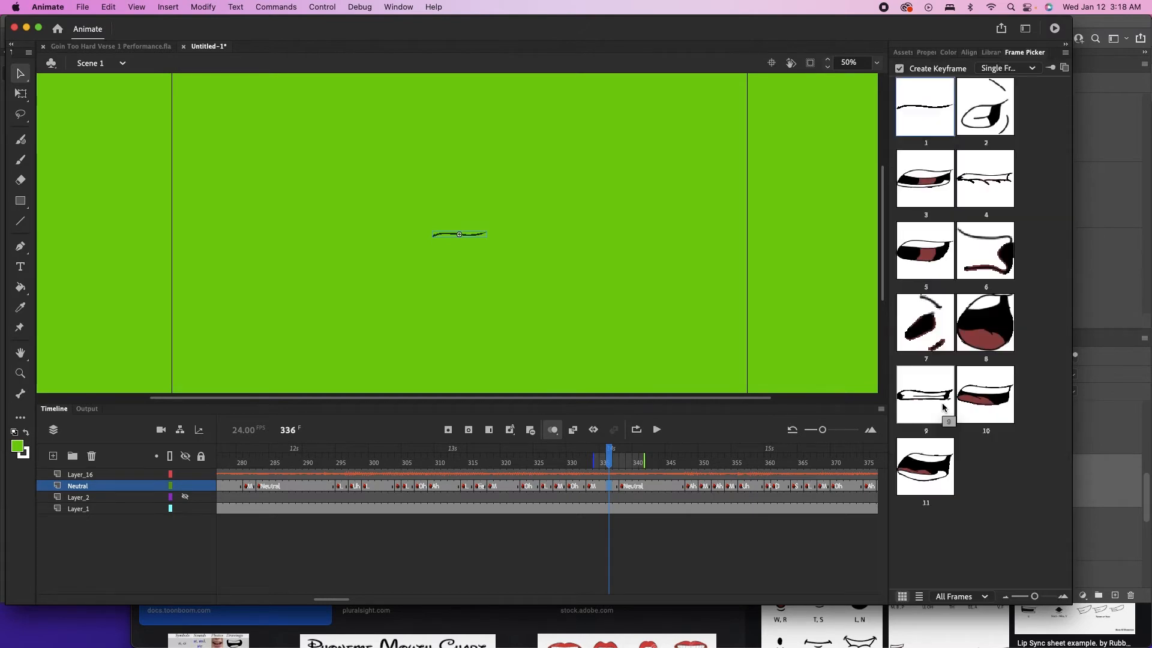
{"action": "left_click", "coordinate": [991, 178]}
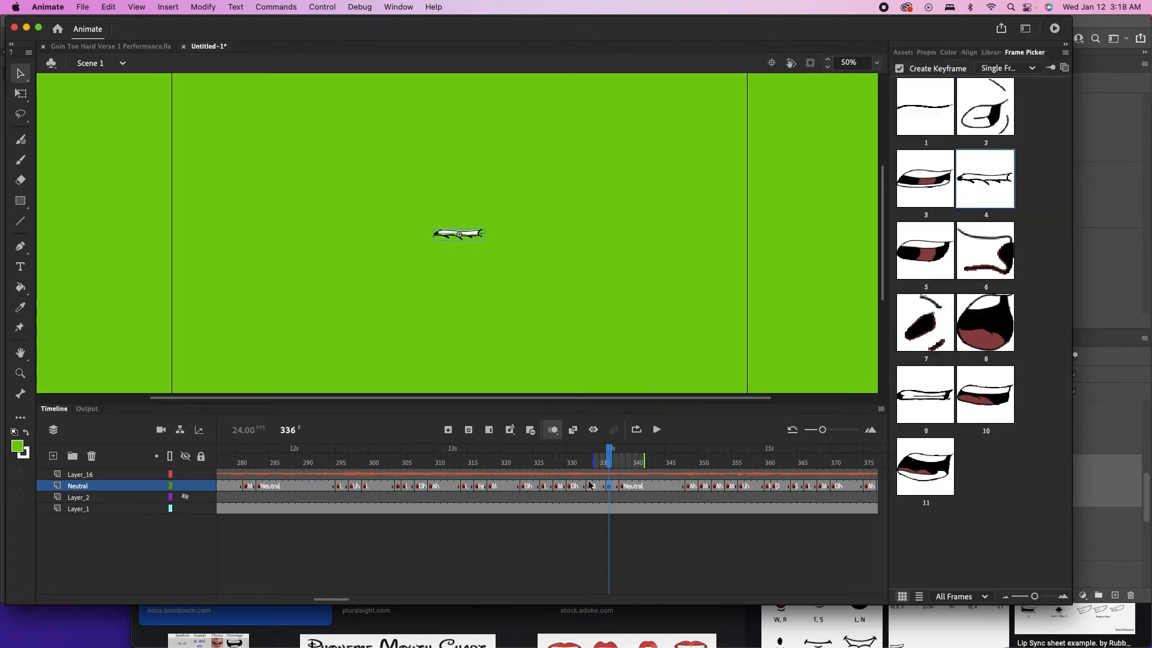
Replay the lip sync from just before frame 336 and check the whole green stage around frame 557
{"action": "left_click_drag", "start_coordinate": [610, 462], "coordinate": [527, 461]}
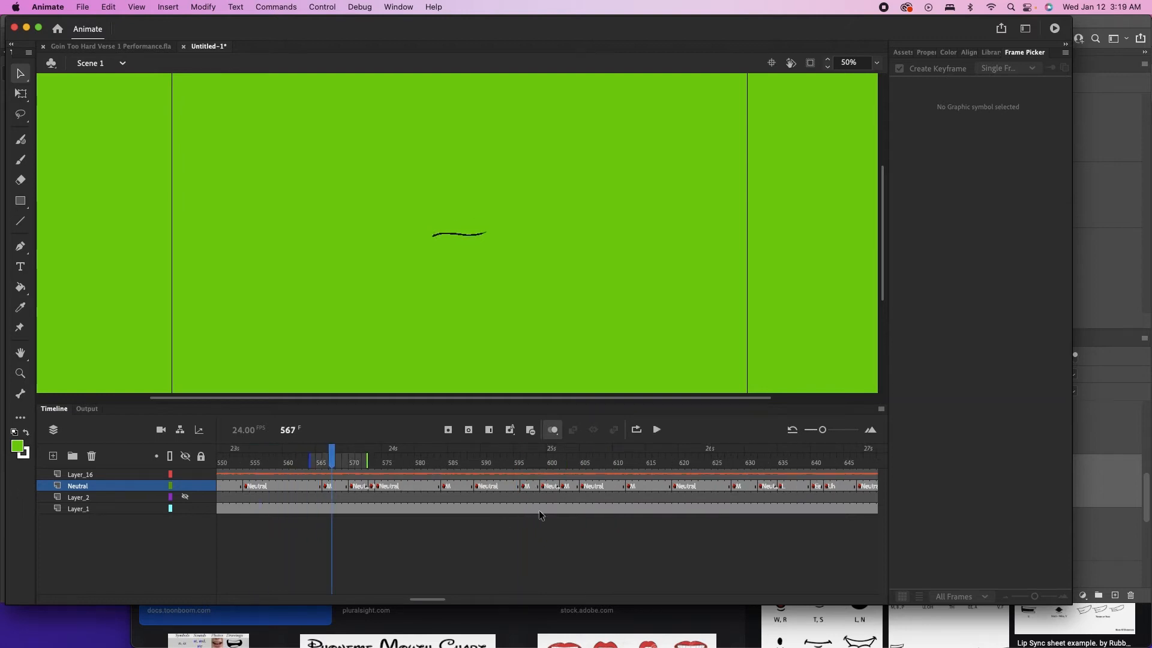
{"action": "left_click", "coordinate": [568, 271]}
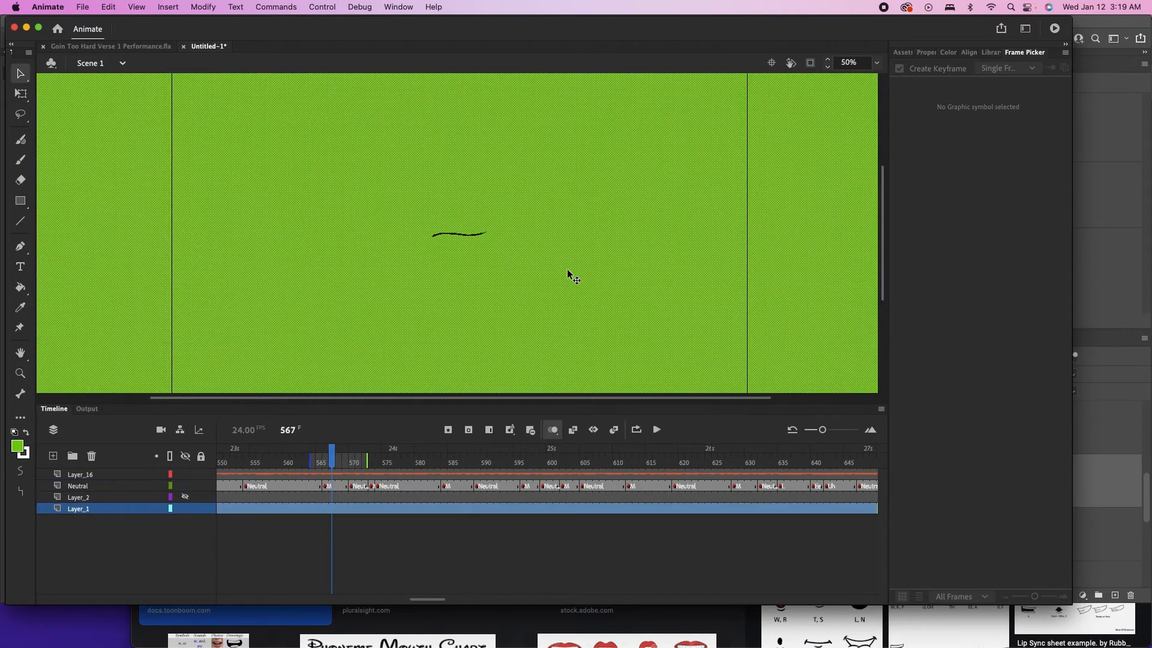
{"action": "key", "text": "super+minus"}
{"action": "left_click", "coordinate": [445, 564]}
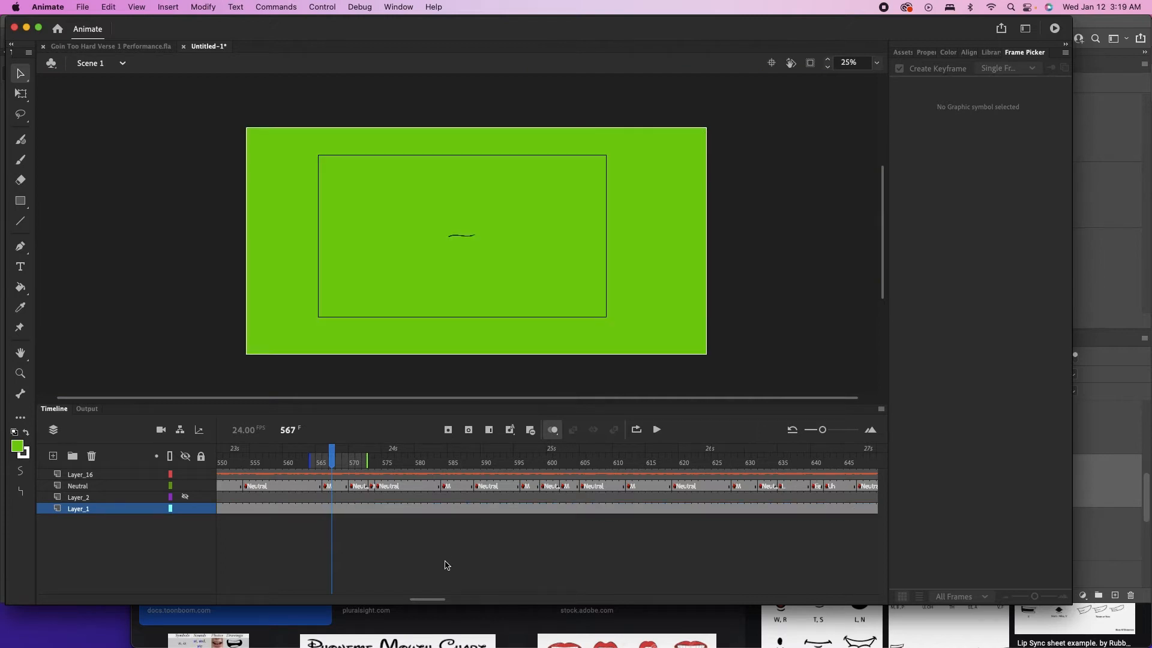
{"action": "left_click_drag", "start_coordinate": [279, 458], "coordinate": [265, 460]}
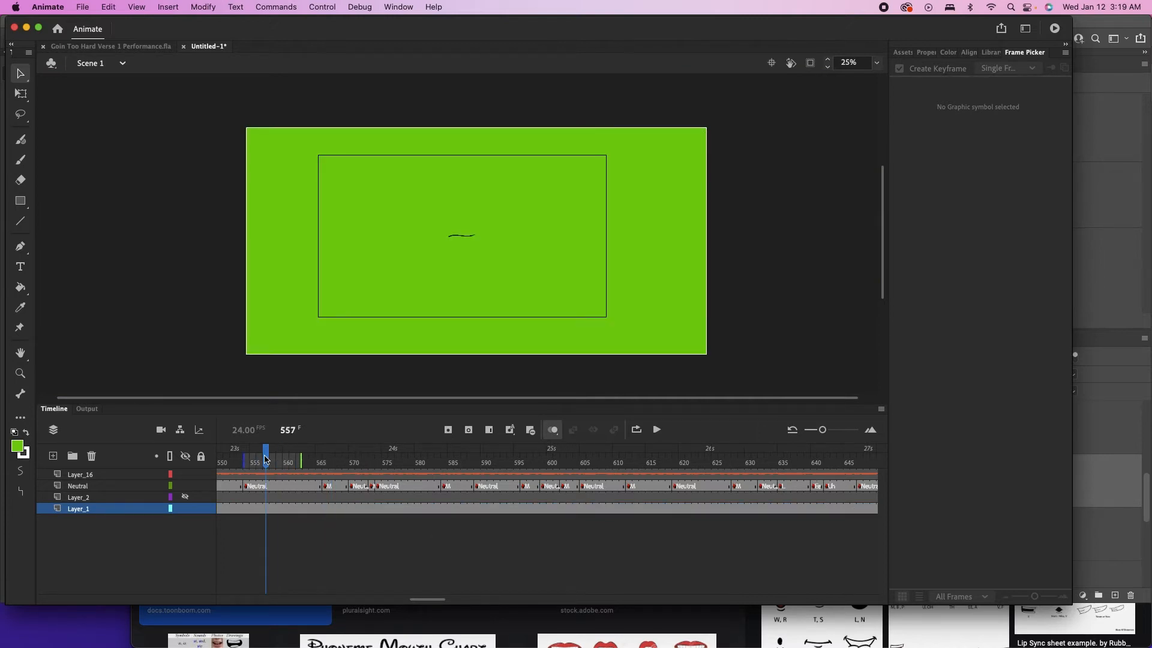
Export the entire movie as a 1920 x 1080 H.264 video named Test mouth in the lesson plans folder, rendering it immediately
{"action": "left_click", "coordinate": [88, 4]}
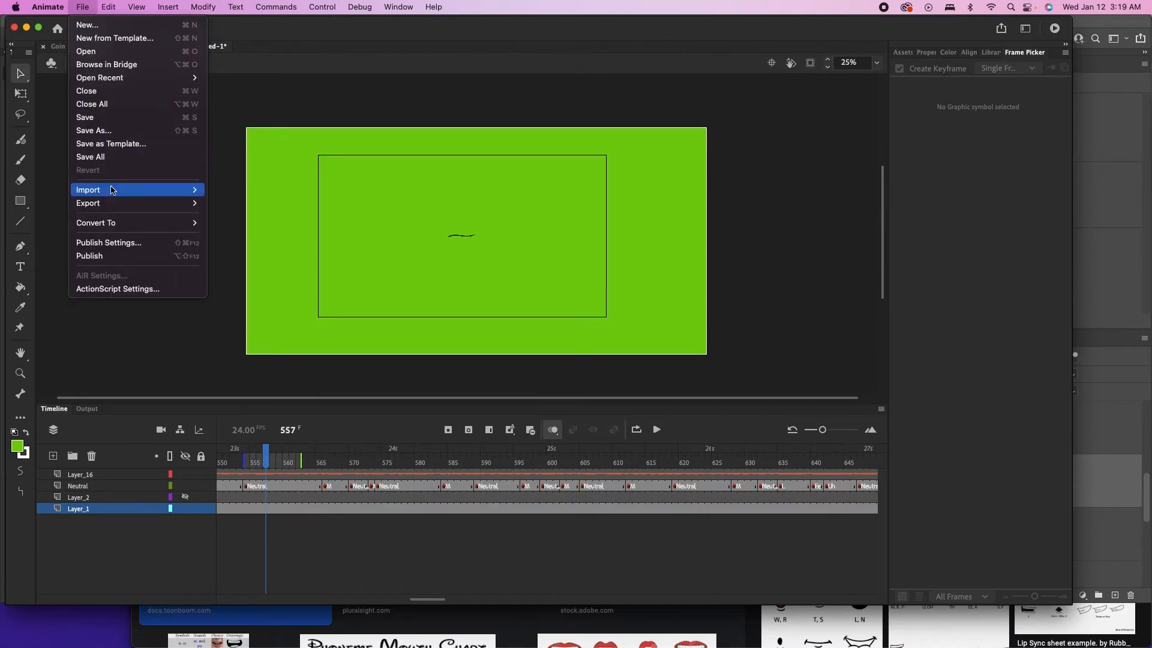
{"action": "mouse_move", "coordinate": [118, 202]}
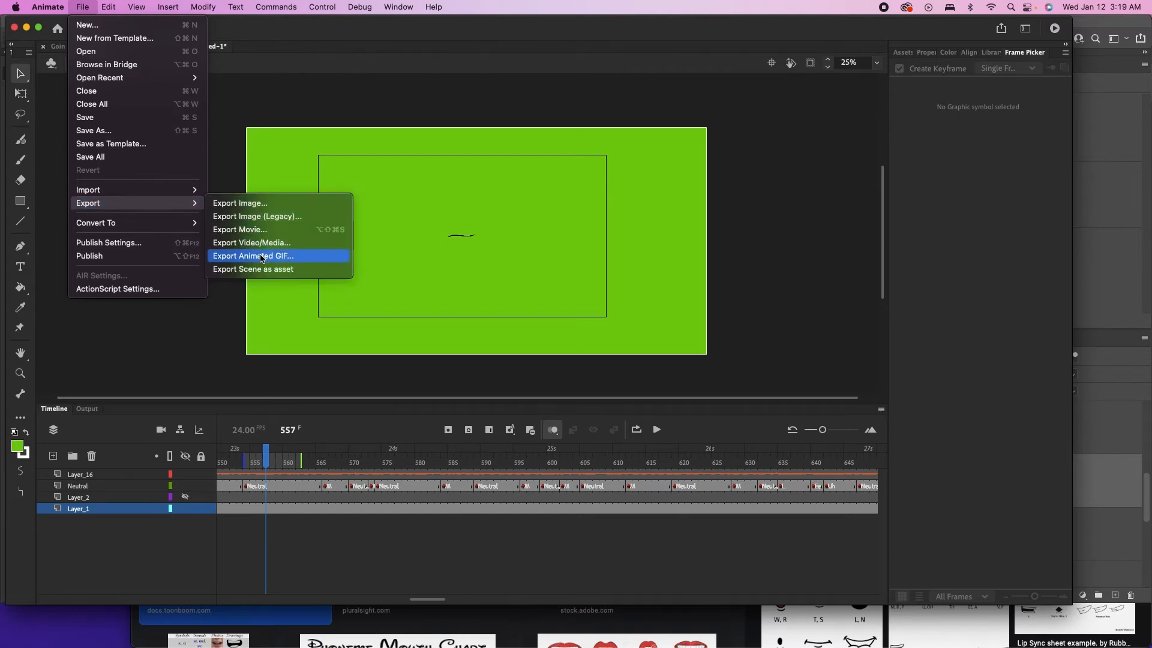
{"action": "left_click", "coordinate": [321, 241]}
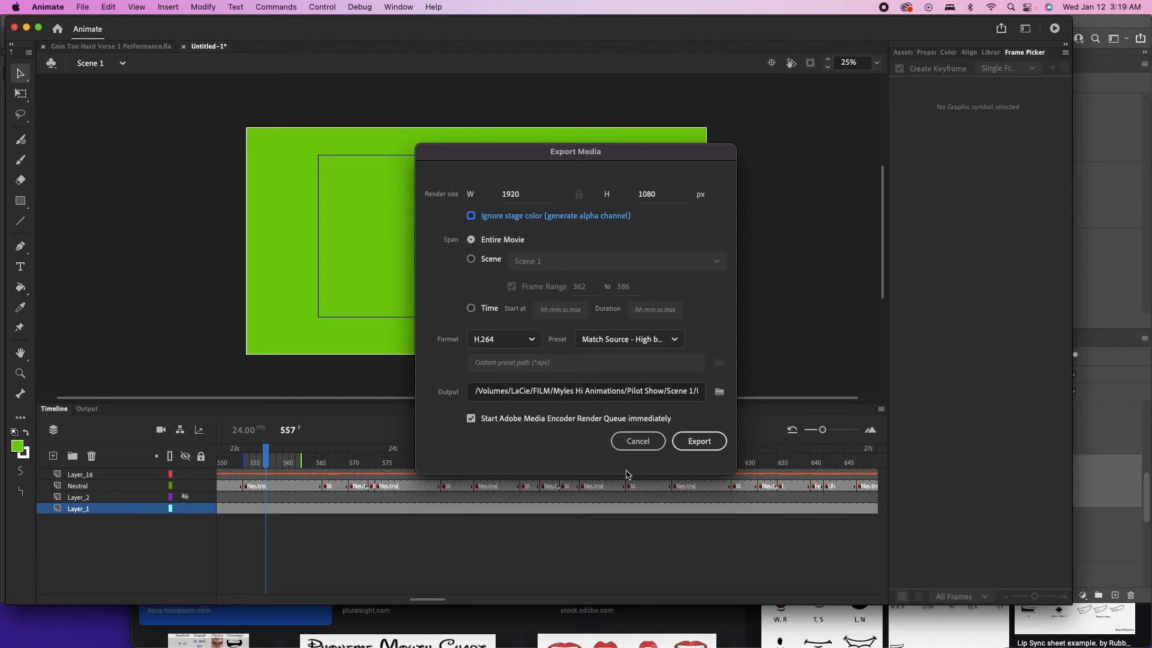
{"action": "left_click", "coordinate": [719, 392]}
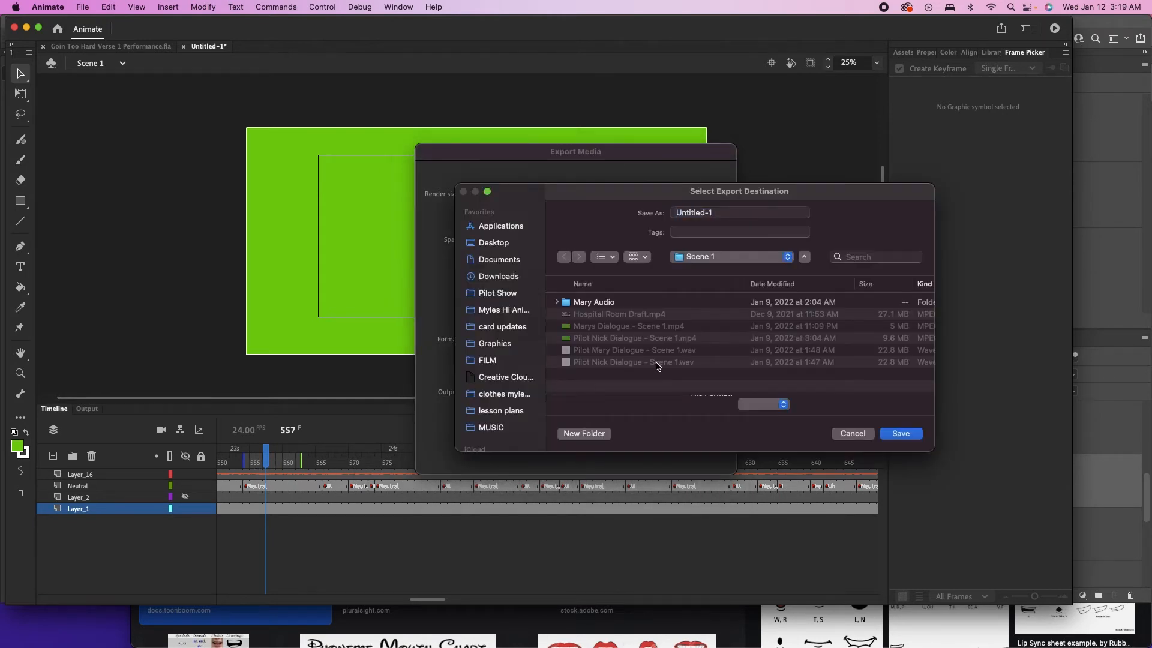
{"action": "left_click", "coordinate": [730, 213]}
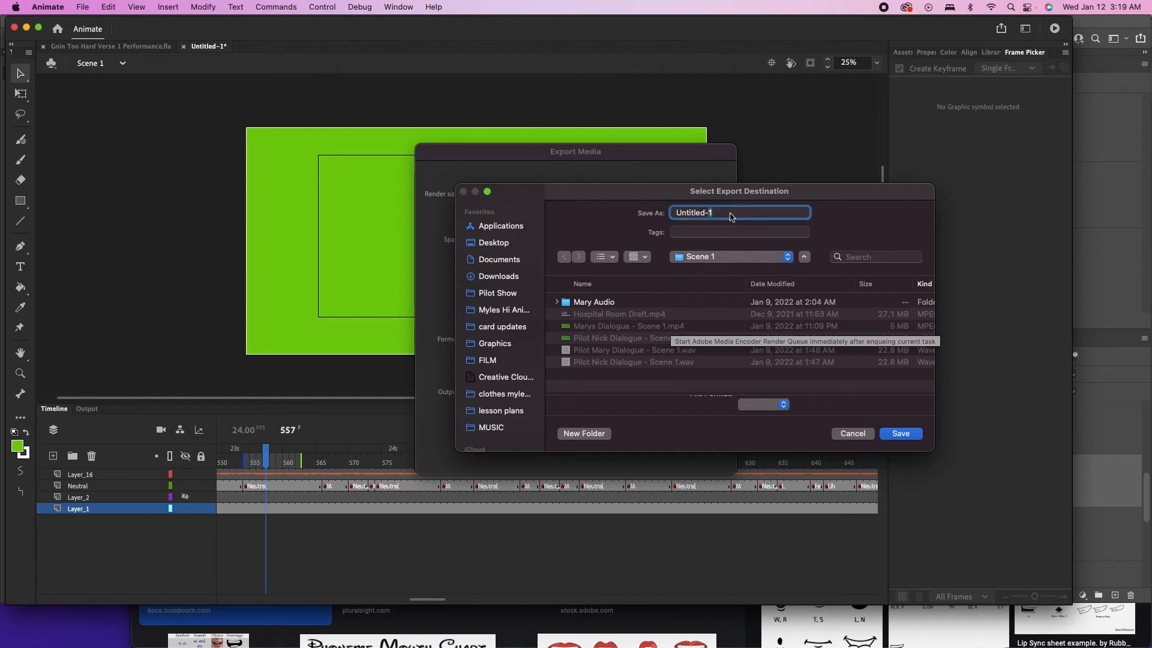
{"action": "type", "text": "Test mouth"}
{"action": "left_click", "coordinate": [707, 254]}
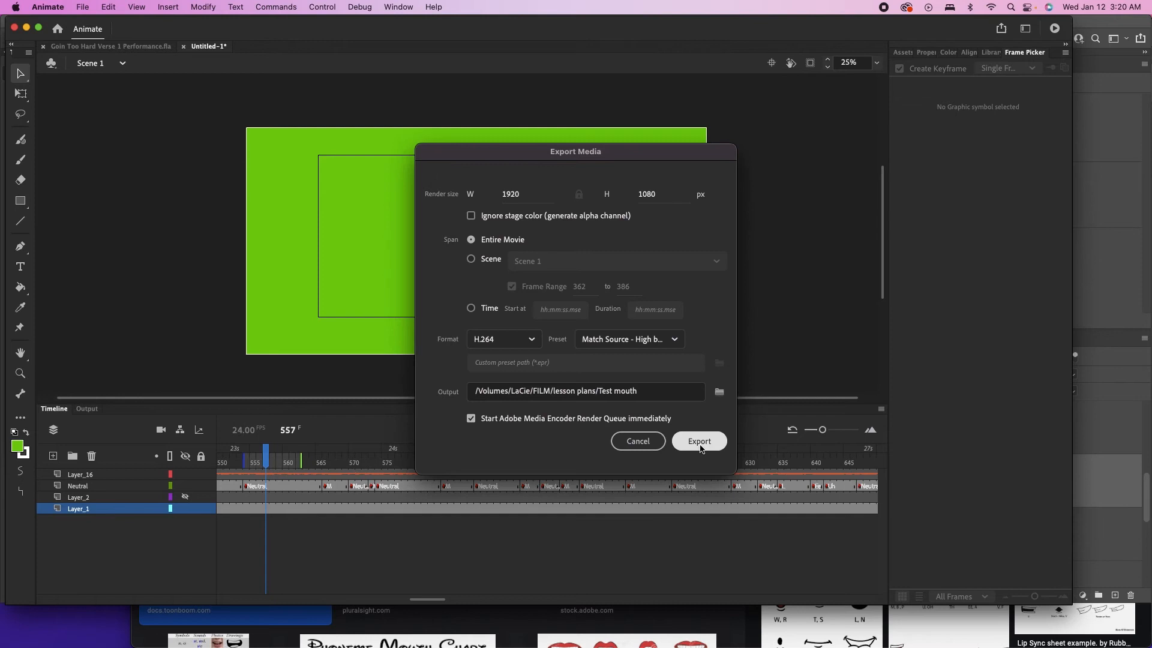
{"action": "left_click", "coordinate": [700, 445]}
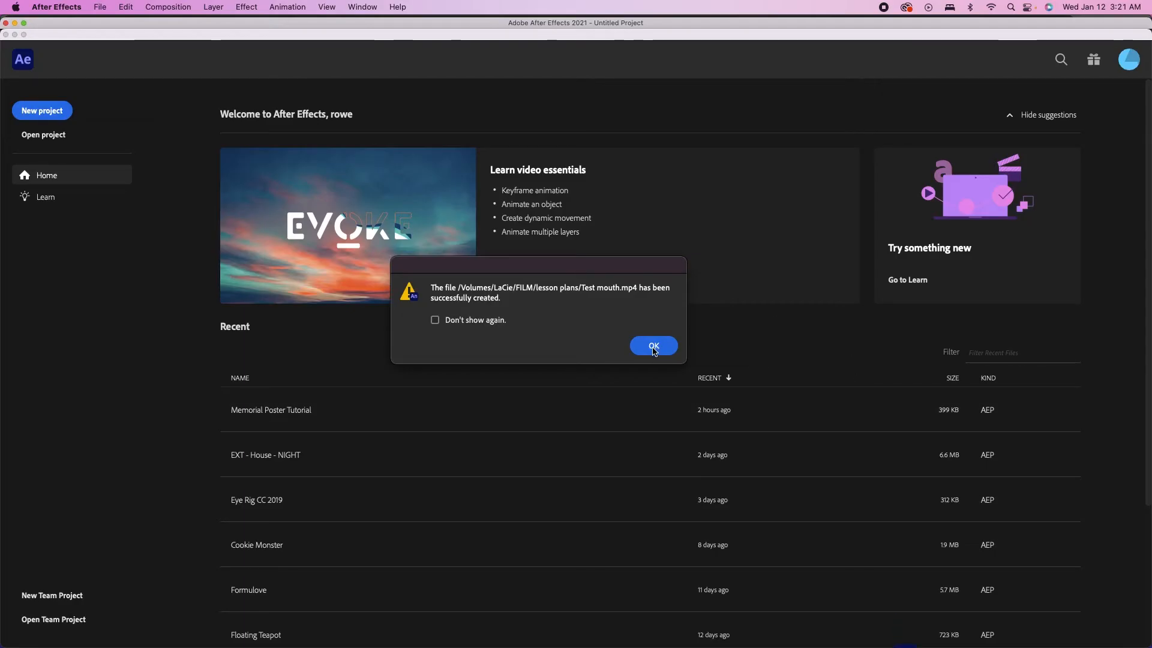
Dismiss the file-created message, switch to After Effects and start a new project
{"action": "left_click", "coordinate": [653, 349]}
{"action": "left_click", "coordinate": [651, 348]}
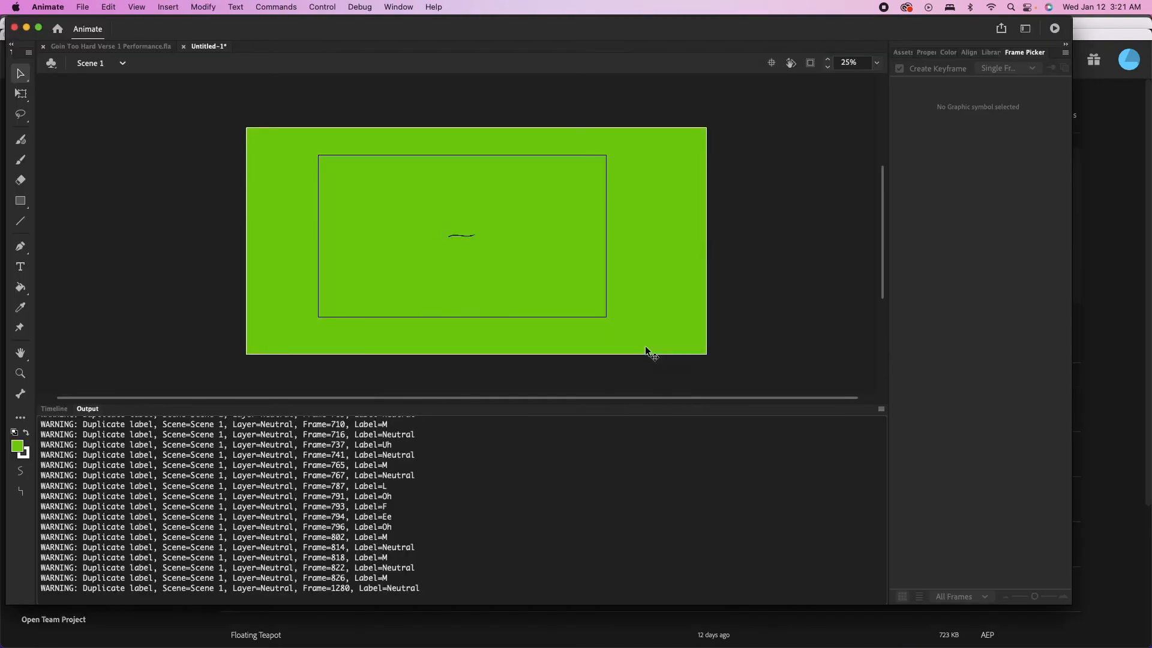
{"action": "left_click", "coordinate": [1125, 349]}
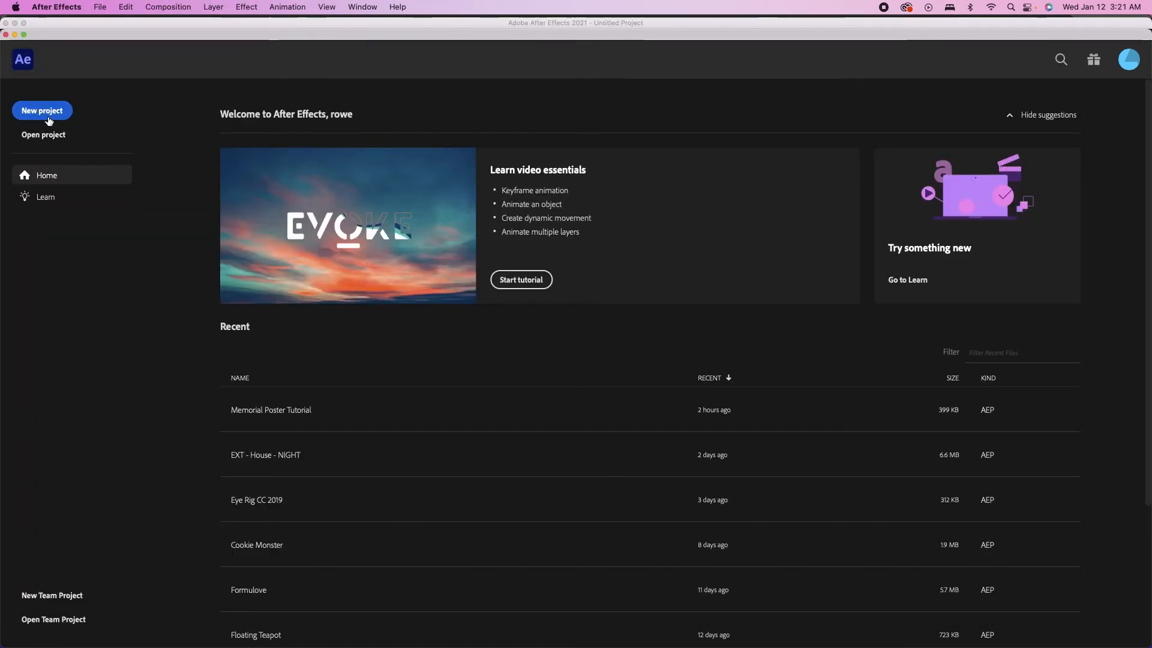
{"action": "left_click", "coordinate": [24, 66]}
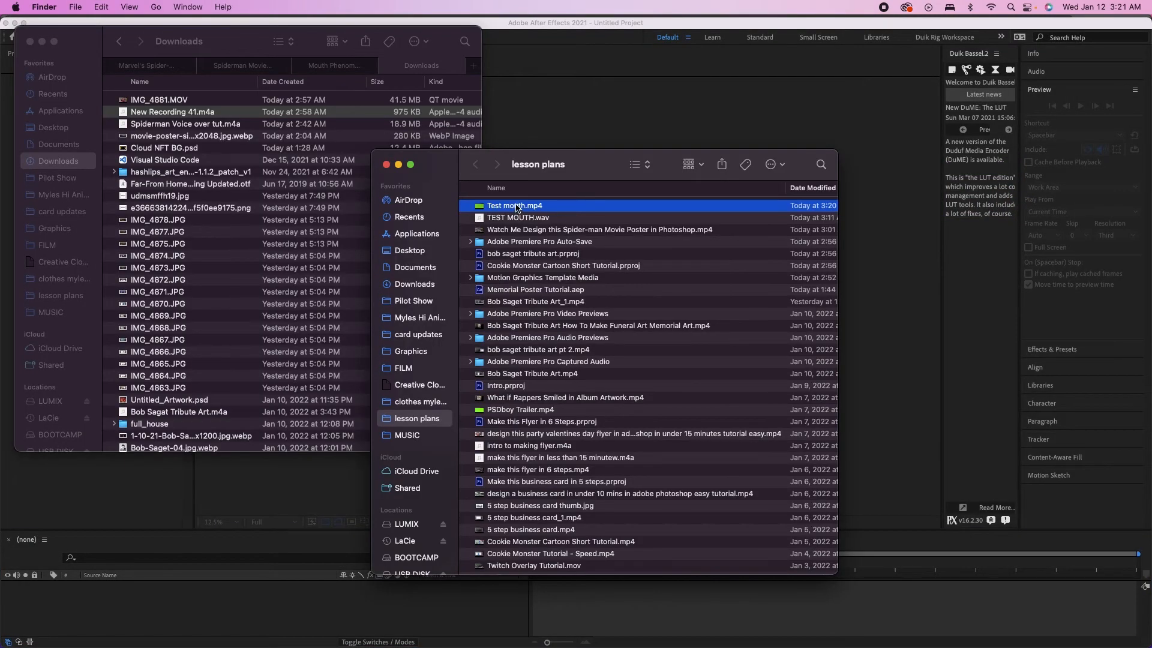
Import Test mouth.mp4 from the lesson plans folder into the project
{"action": "left_click_drag", "start_coordinate": [517, 207], "coordinate": [76, 478]}
{"action": "left_click", "coordinate": [7, 192]}
{"action": "left_click", "coordinate": [19, 55]}
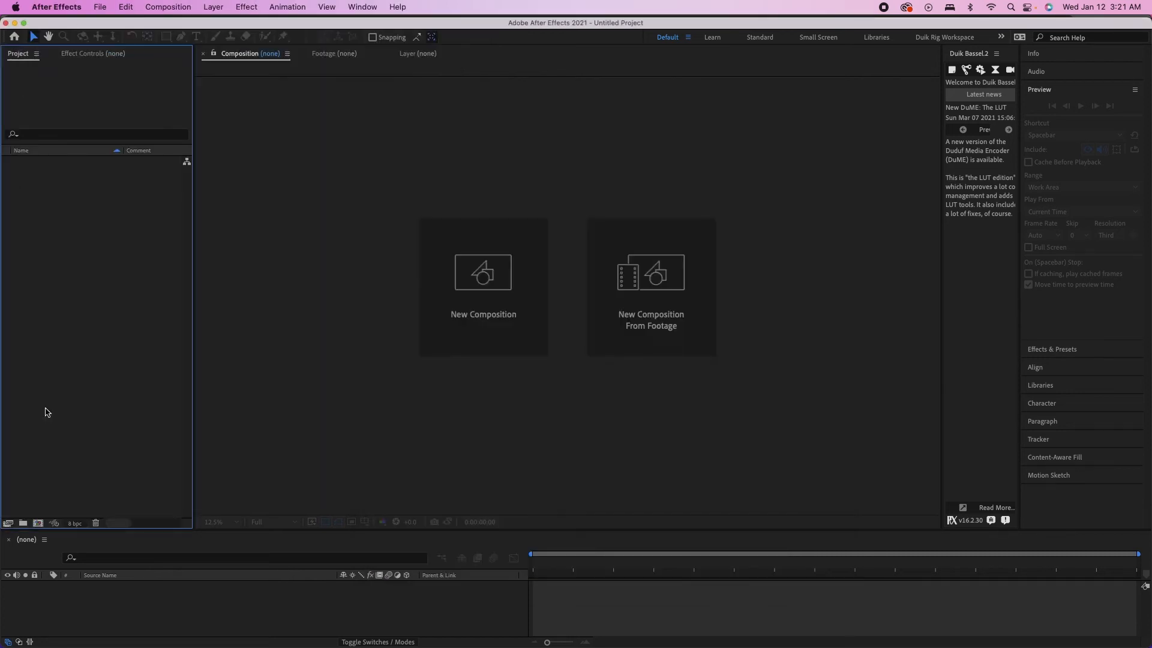
{"action": "left_click", "coordinate": [45, 627]}
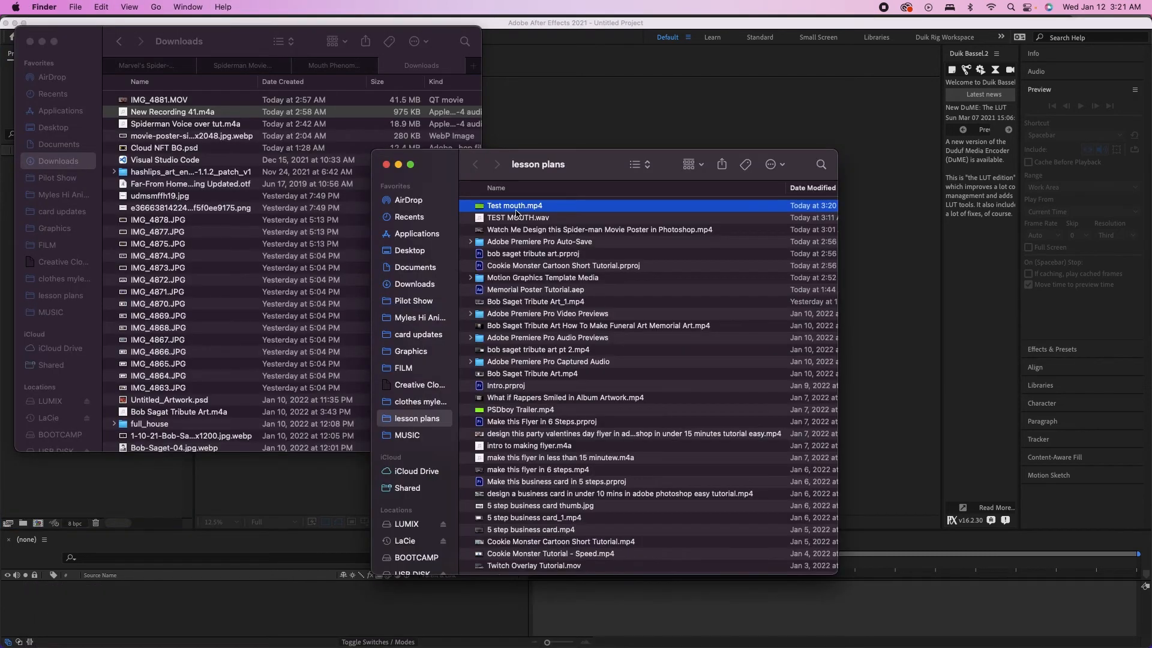
{"action": "left_click_drag", "start_coordinate": [519, 207], "coordinate": [34, 483]}
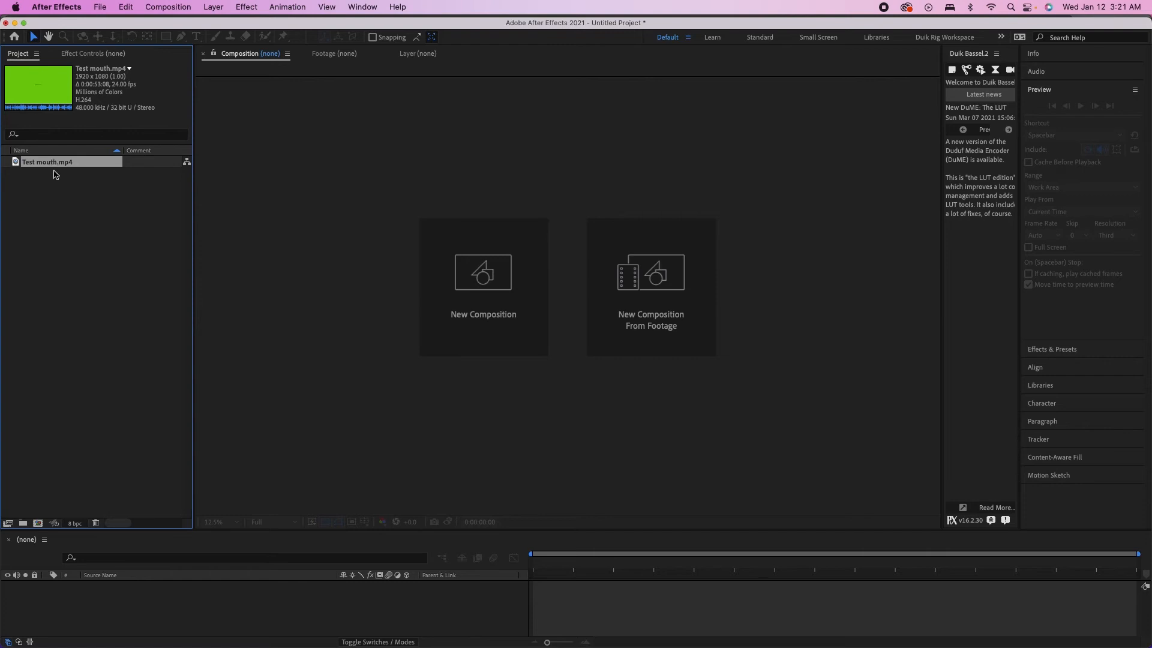
Create a new composition from the imported Test mouth.mp4 footage
{"action": "left_click_drag", "start_coordinate": [53, 174], "coordinate": [38, 523]}
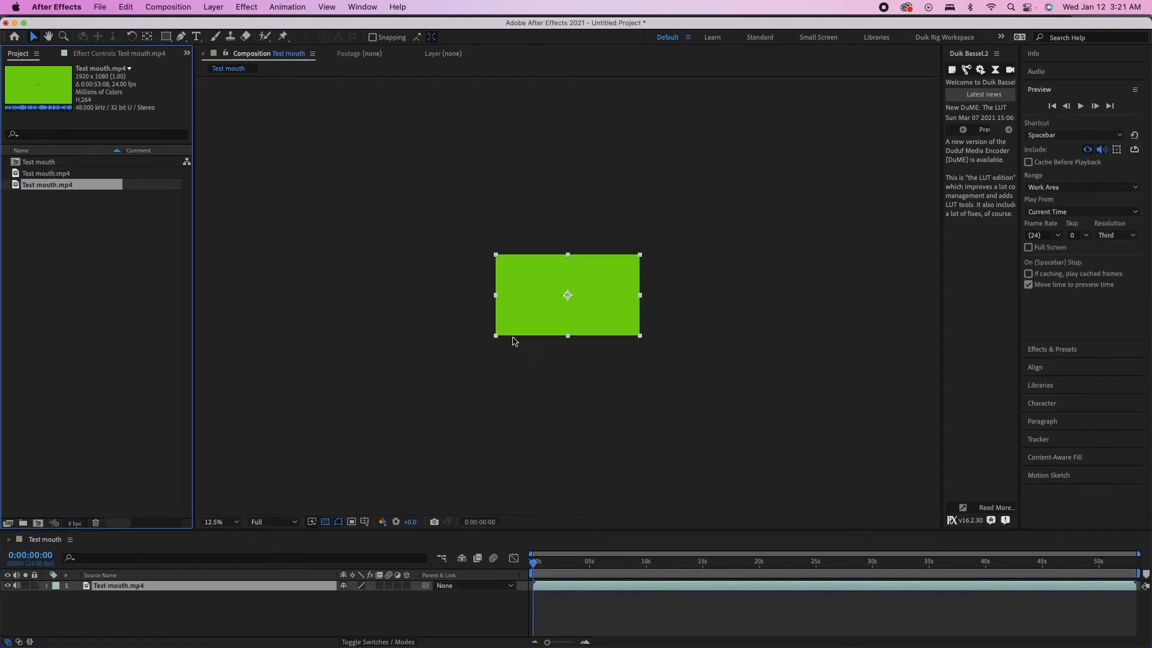
{"action": "key", "text": "period"}
{"action": "key", "text": "period"}
{"action": "key", "text": "period"}
{"action": "key", "text": "period"}
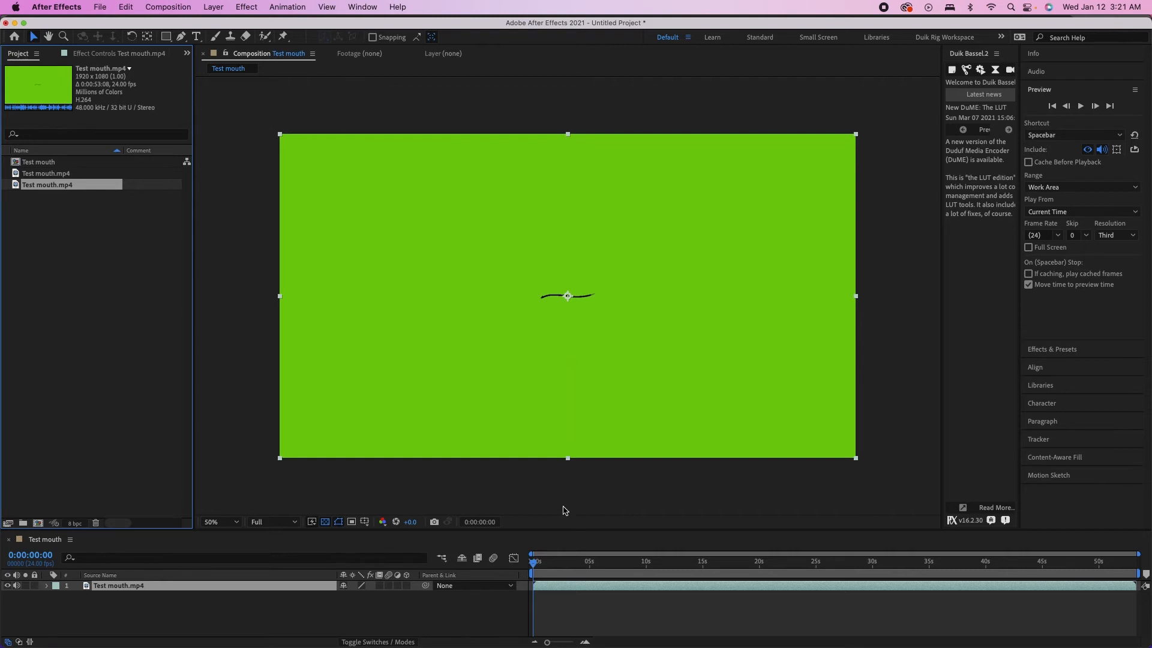
Preview the composition from the start and reveal the Test mouth.mp4 layer's audio waveform
{"action": "left_click", "coordinate": [539, 564]}
{"action": "left_click_drag", "start_coordinate": [540, 563], "coordinate": [517, 562]}
{"action": "key", "text": "space"}
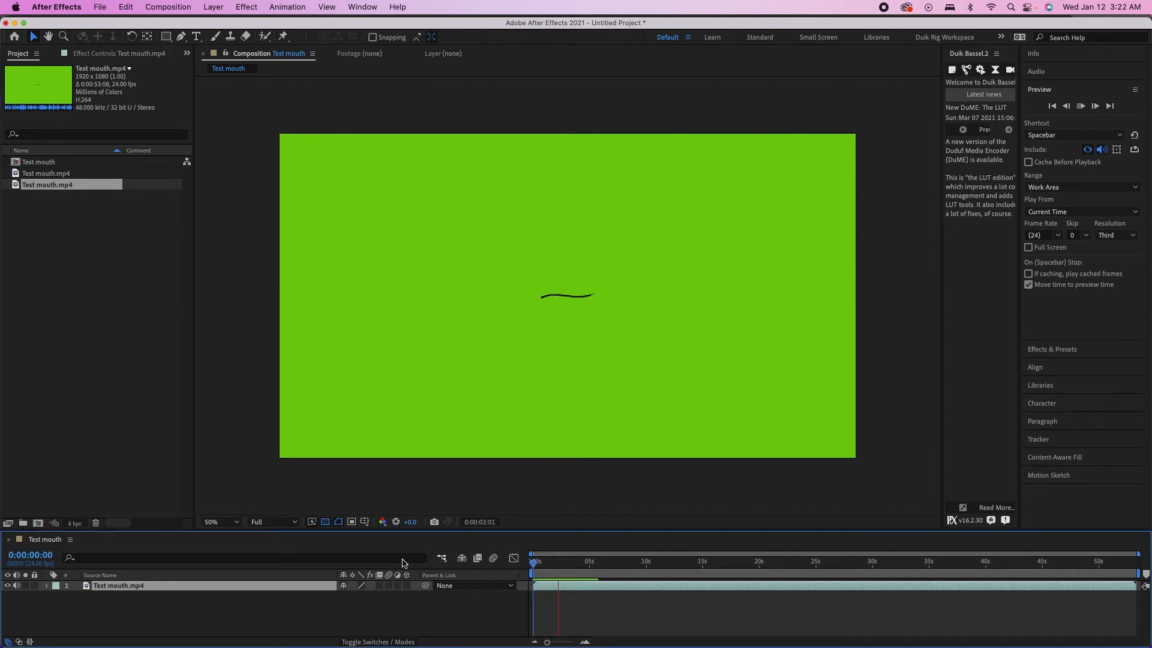
{"action": "key", "text": "l"}
{"action": "key", "text": "l"}
{"action": "key", "text": "space"}
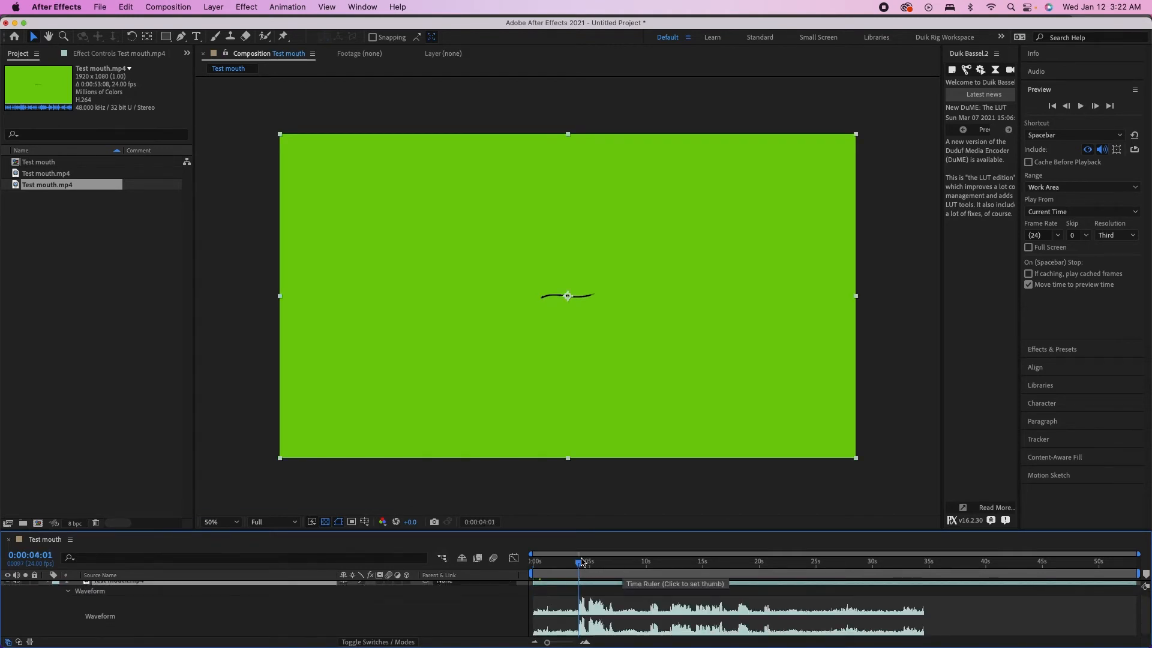
Shift the Test mouth.mp4 layer about 10 seconds earlier in the timeline and preview it from the start
{"action": "left_click_drag", "start_coordinate": [581, 562], "coordinate": [552, 583]}
{"action": "scroll", "coordinate": [552, 604], "scroll_direction": "up", "scroll_amount": 1}
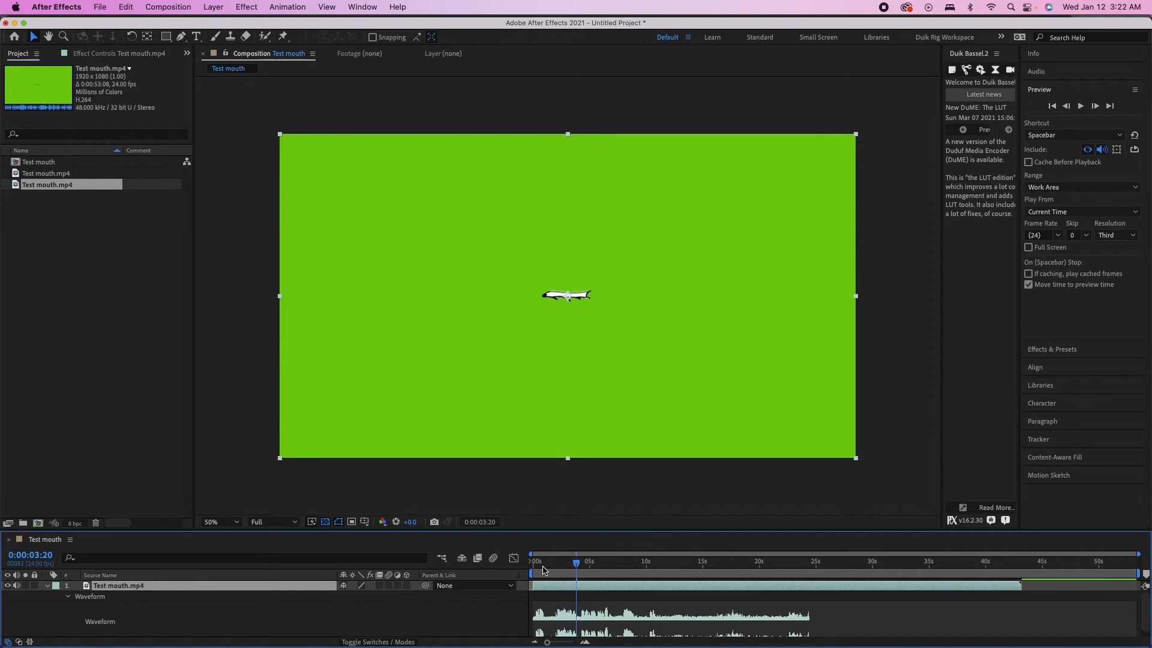
{"action": "key", "text": "Home"}
{"action": "key", "text": "space"}
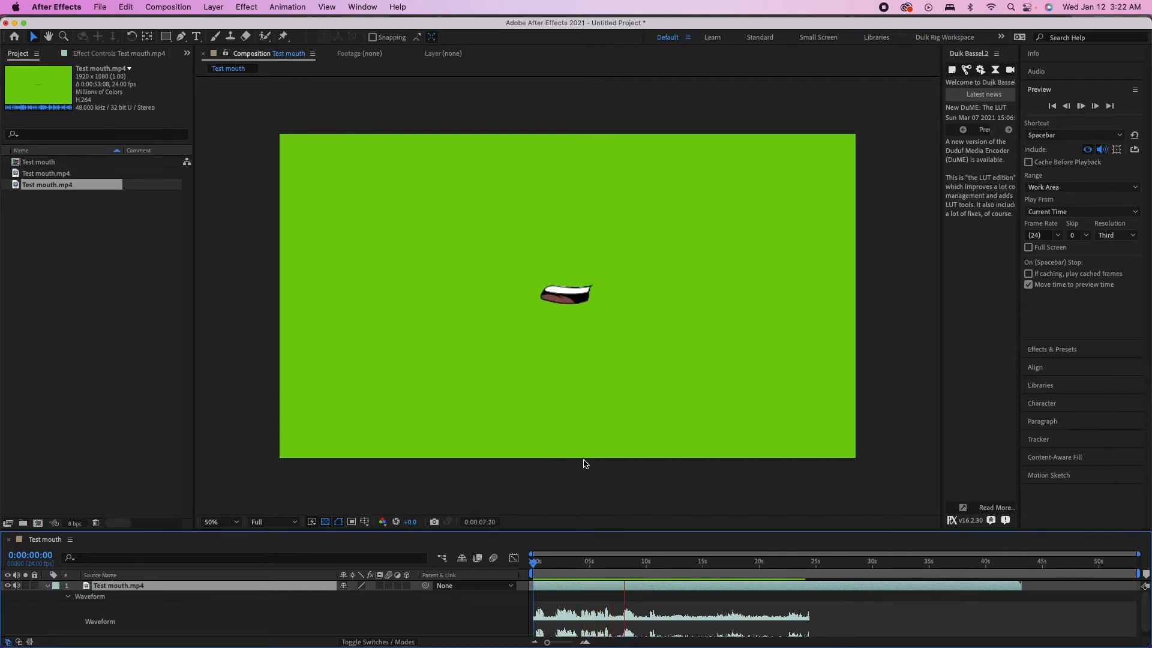
{"action": "key", "text": "space"}
{"action": "left_click_drag", "start_coordinate": [576, 563], "coordinate": [507, 561]}
{"action": "key", "text": "space"}
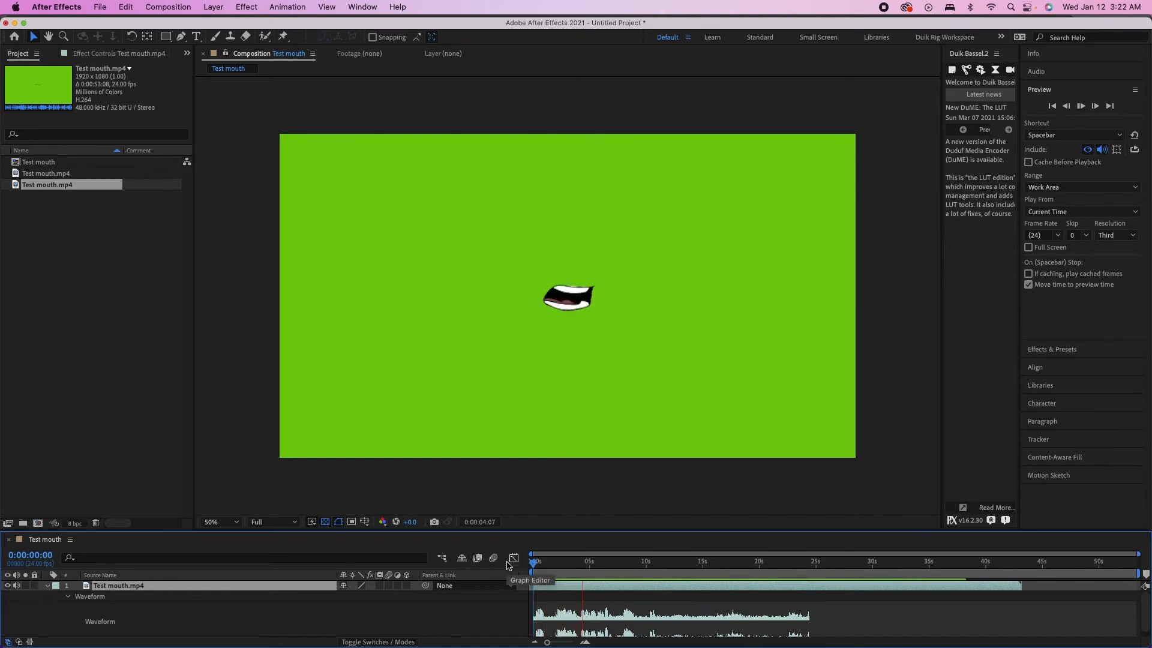
Split the Test mouth.mp4 layer at 0:00:04:03
{"action": "key", "text": "space"}
{"action": "left_click_drag", "start_coordinate": [582, 563], "coordinate": [580, 563]}
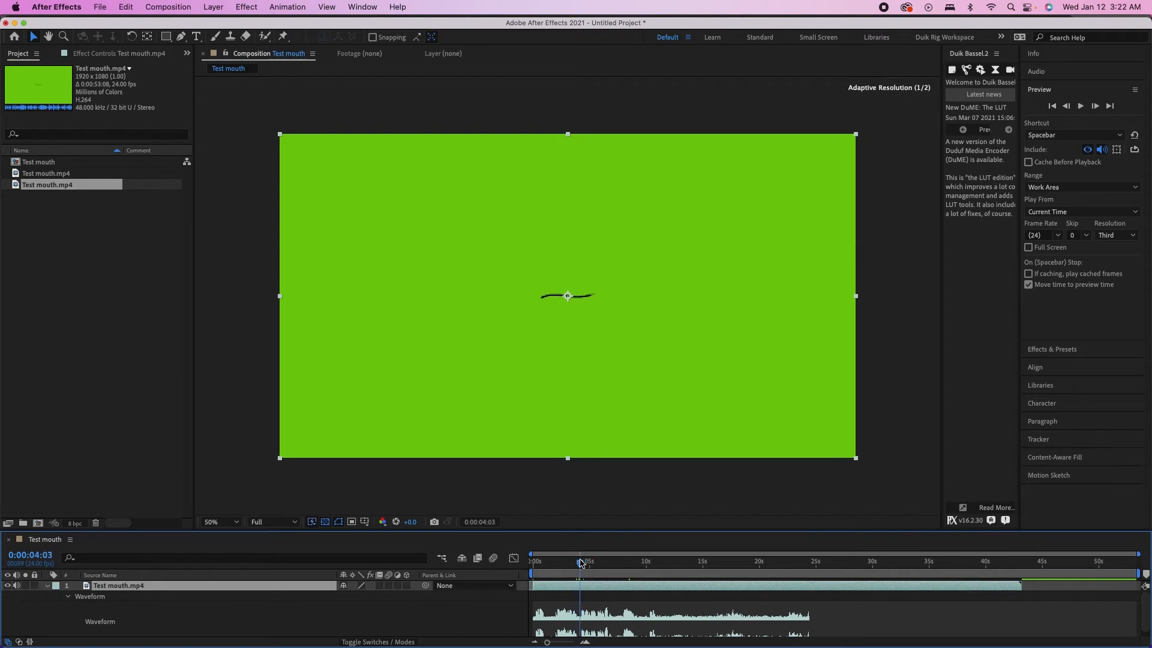
{"action": "key", "text": "super+shift+d"}
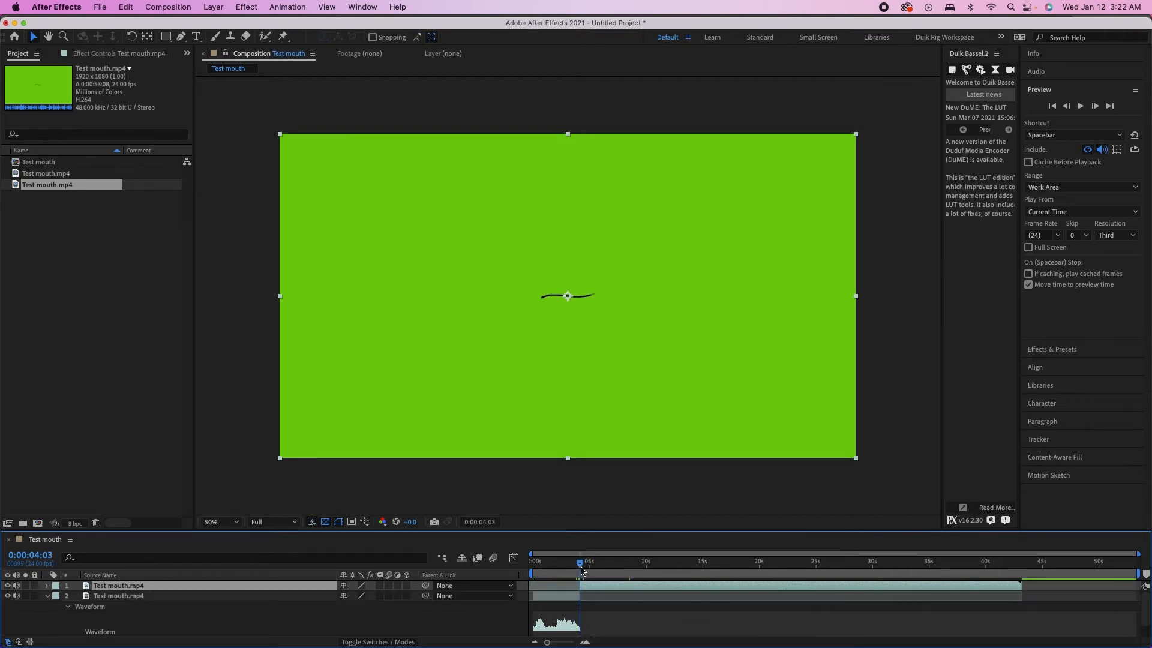
Play the second segment, check it around 0:00:04:19 and reveal its audio waveform
{"action": "key", "text": "space"}
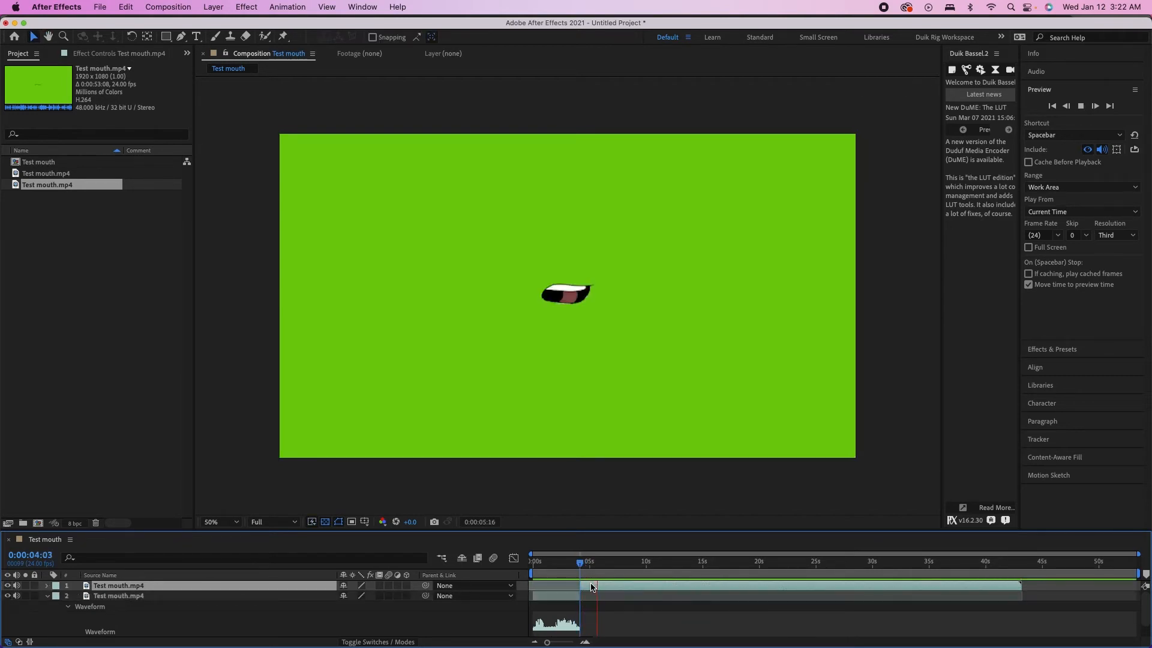
{"action": "key", "text": "space"}
{"action": "left_click", "coordinate": [587, 562]}
{"action": "key", "text": "space"}
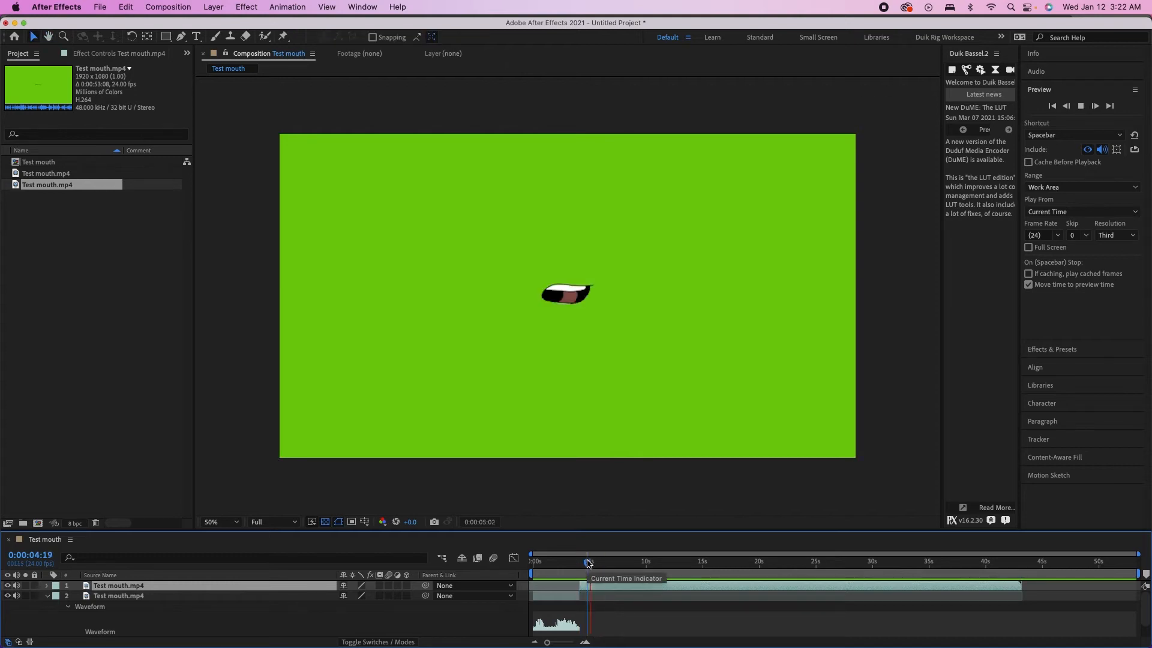
{"action": "left_click", "coordinate": [586, 563]}
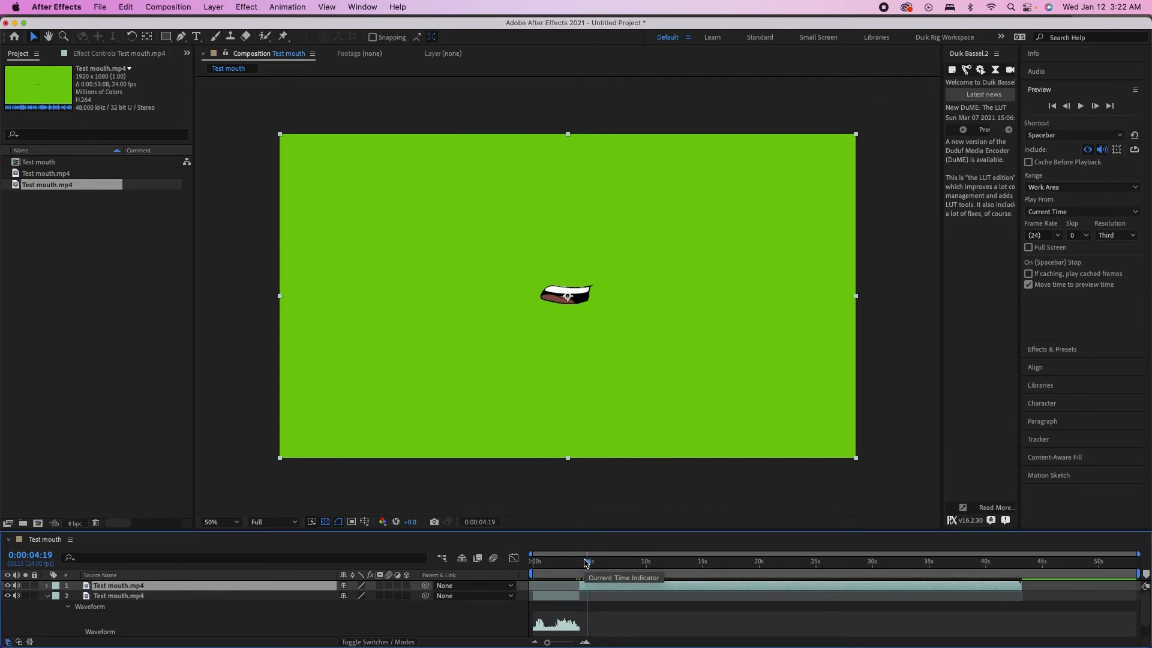
{"action": "key", "text": "l"}
{"action": "key", "text": "l"}
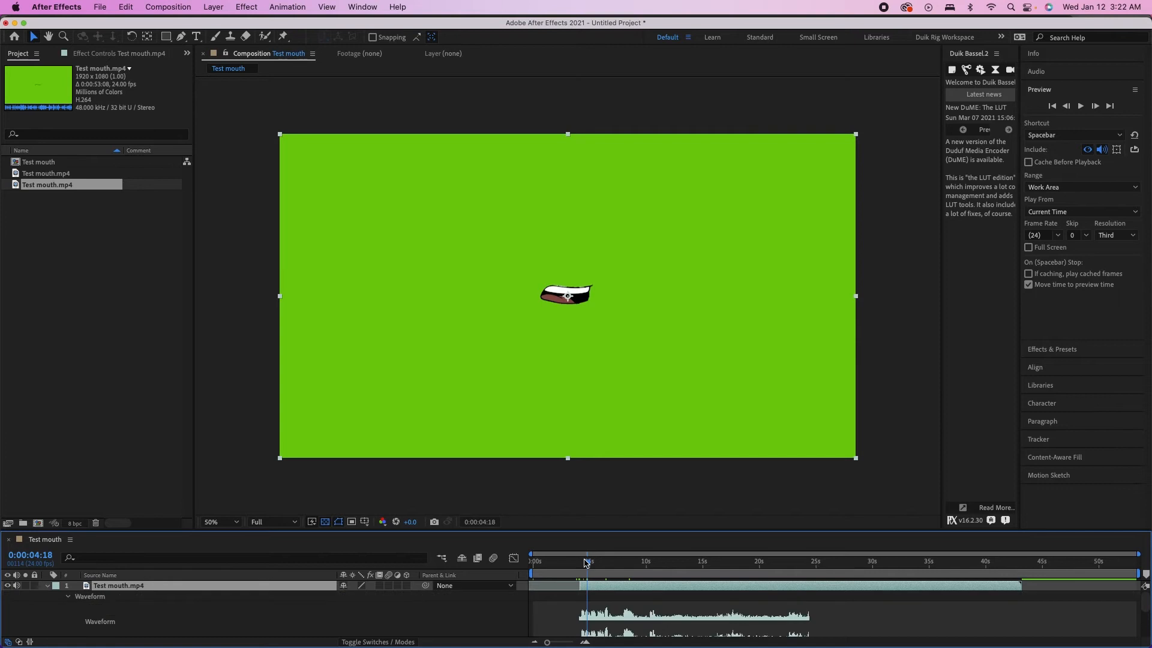
Split the second segment at 0:00:05:16 and delete the piece between 0:00:04:03 and the new cut
{"action": "left_click_drag", "start_coordinate": [600, 567], "coordinate": [625, 567]}
{"action": "key", "text": "semicolon"}
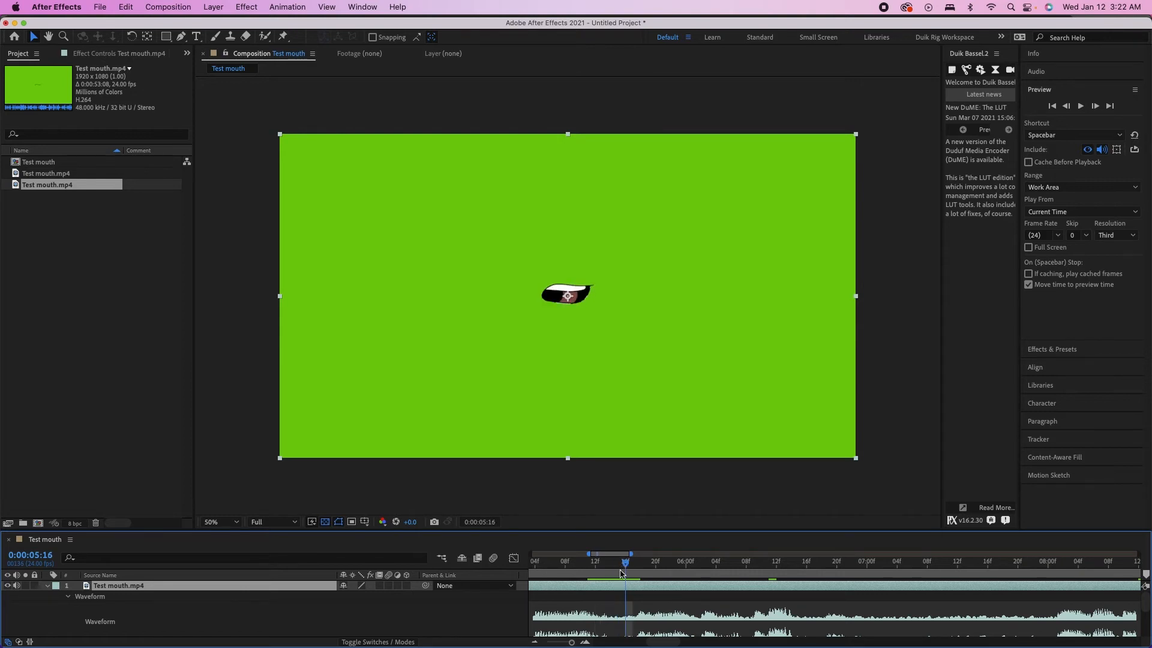
{"action": "key", "text": "super+shift+d"}
{"action": "left_click", "coordinate": [610, 600]}
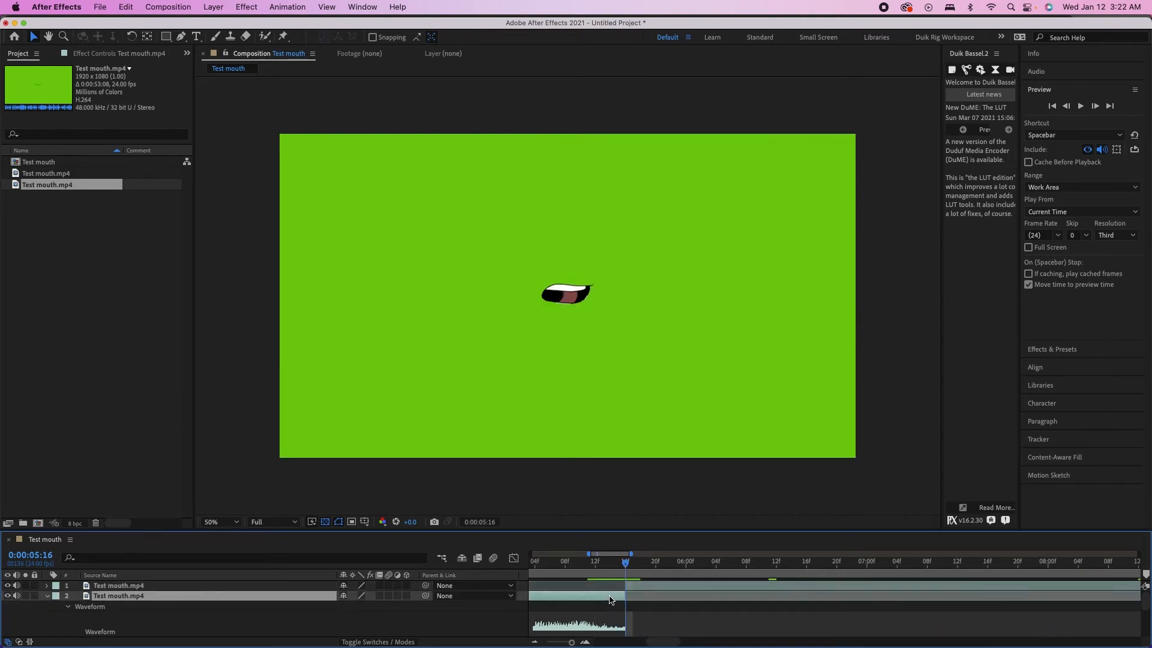
{"action": "key", "text": "super+shift+a"}
{"action": "key", "text": "minus"}
{"action": "key", "text": "minus"}
{"action": "key", "text": "minus"}
{"action": "key", "text": "minus"}
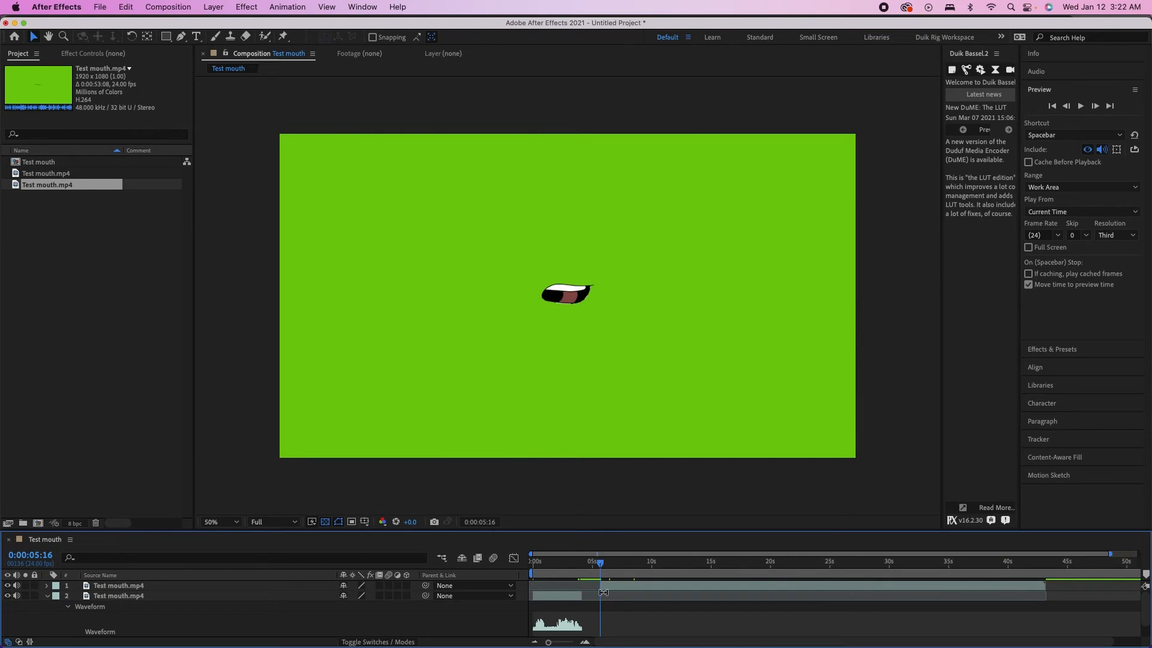
Move the remaining clip earlier to meet the end of the first segment, and preview the composition from the start
{"action": "left_click", "coordinate": [618, 588]}
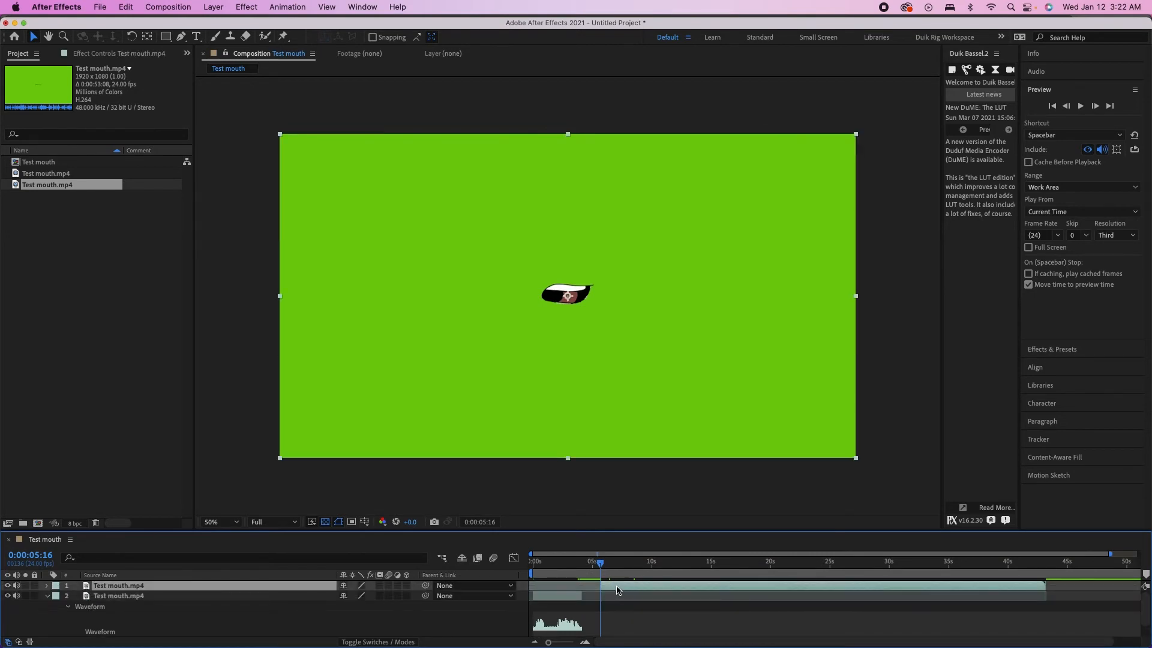
{"action": "left_click_drag", "start_coordinate": [618, 590], "coordinate": [610, 589]}
{"action": "key", "text": "Home"}
{"action": "key", "text": "space"}
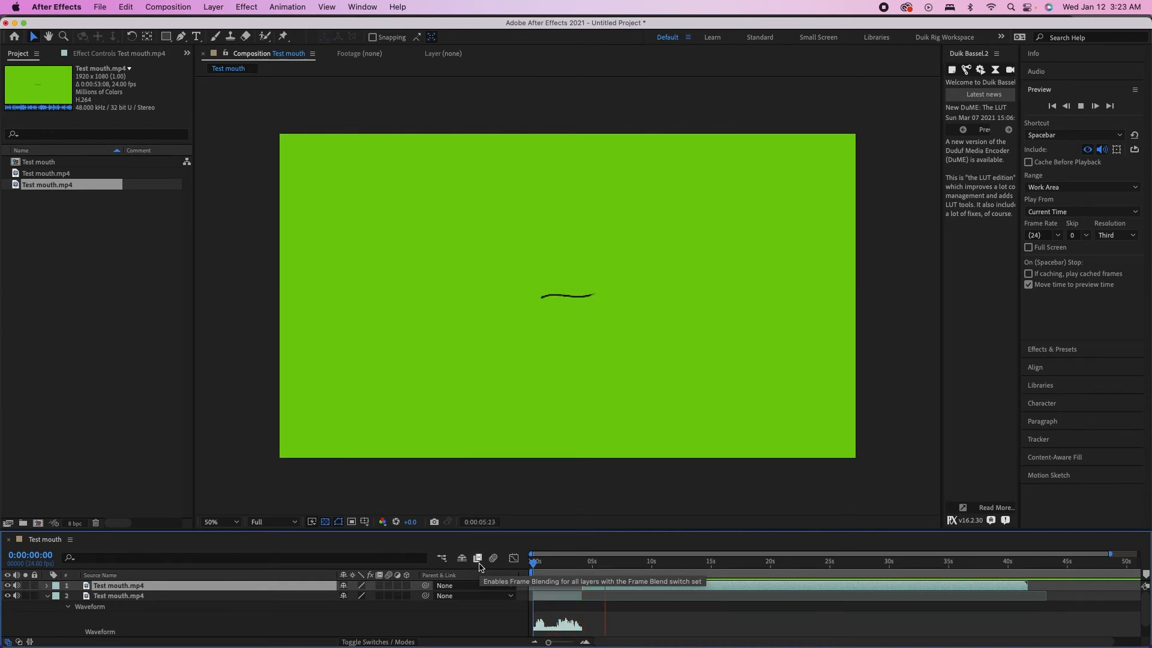
Pre-compose the two Test mouth.mp4 layers into a new composition named Mouth, moving all attributes into it
{"action": "left_click", "coordinate": [47, 595]}
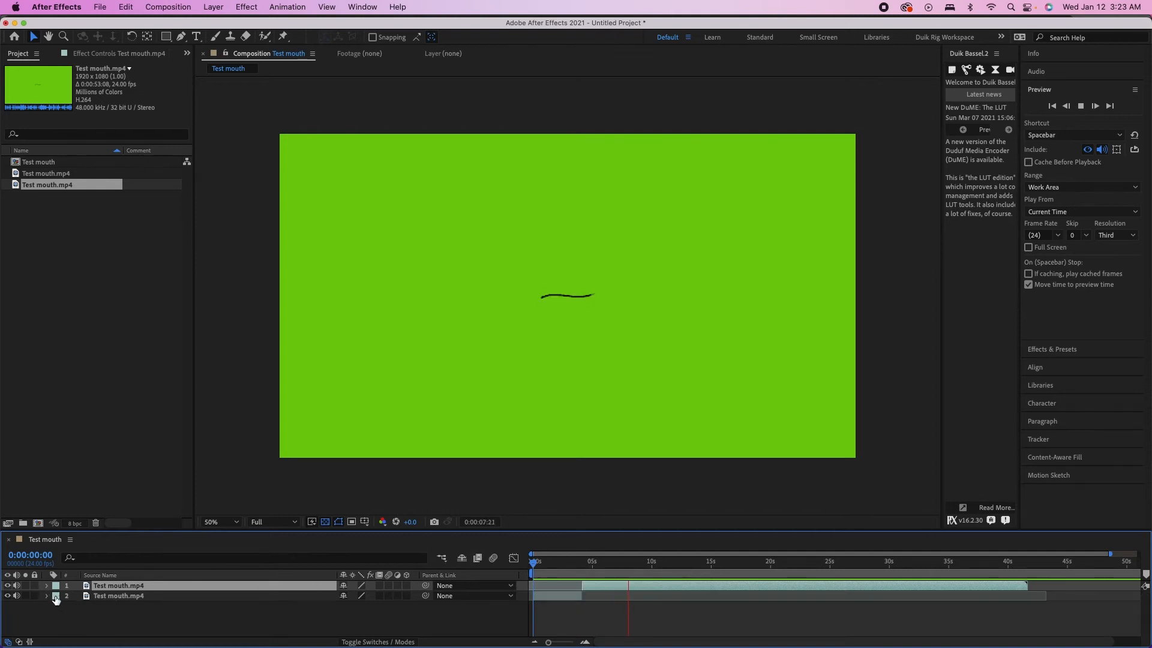
{"action": "left_click", "coordinate": [139, 597]}
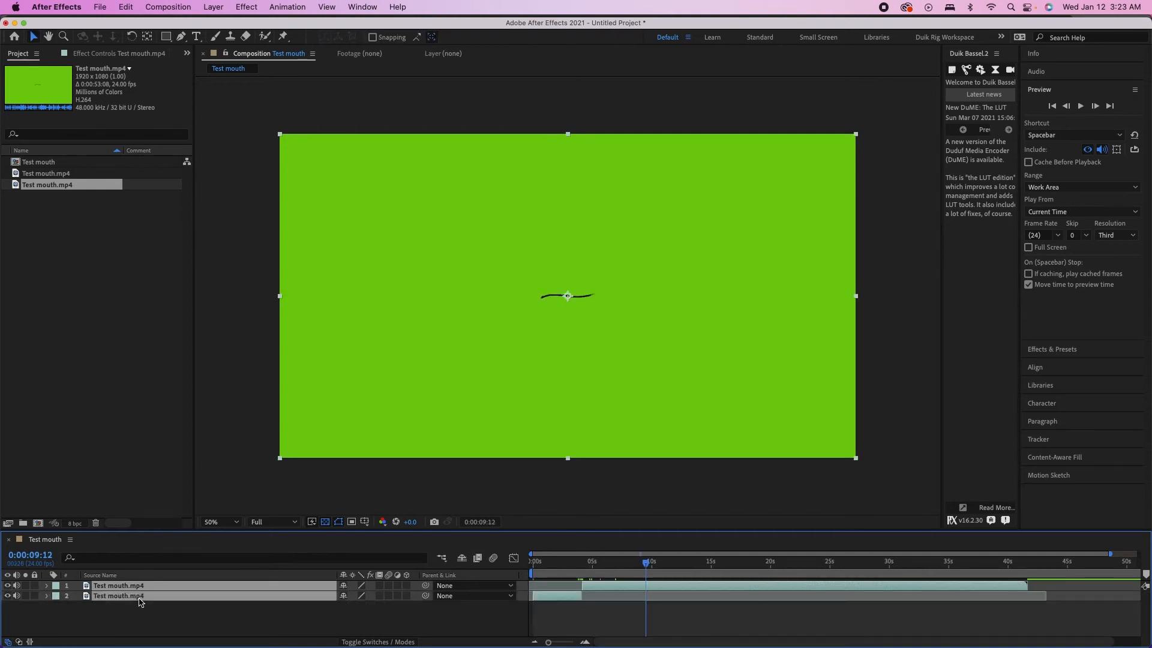
{"action": "right_click", "coordinate": [139, 600]}
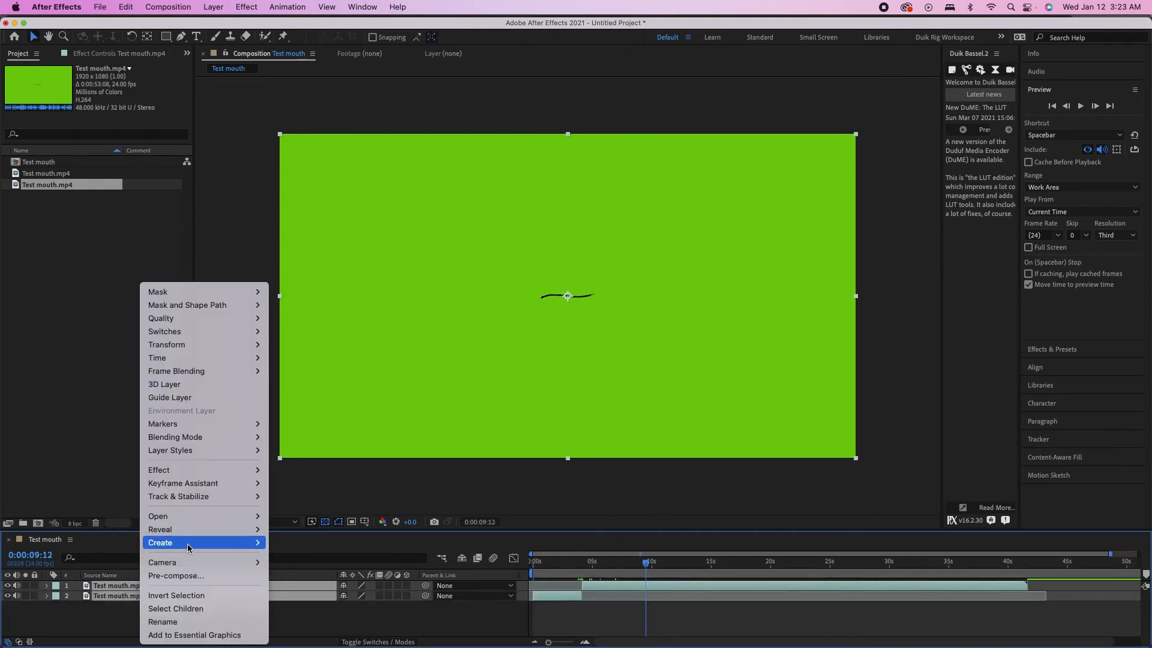
{"action": "left_click", "coordinate": [179, 575]}
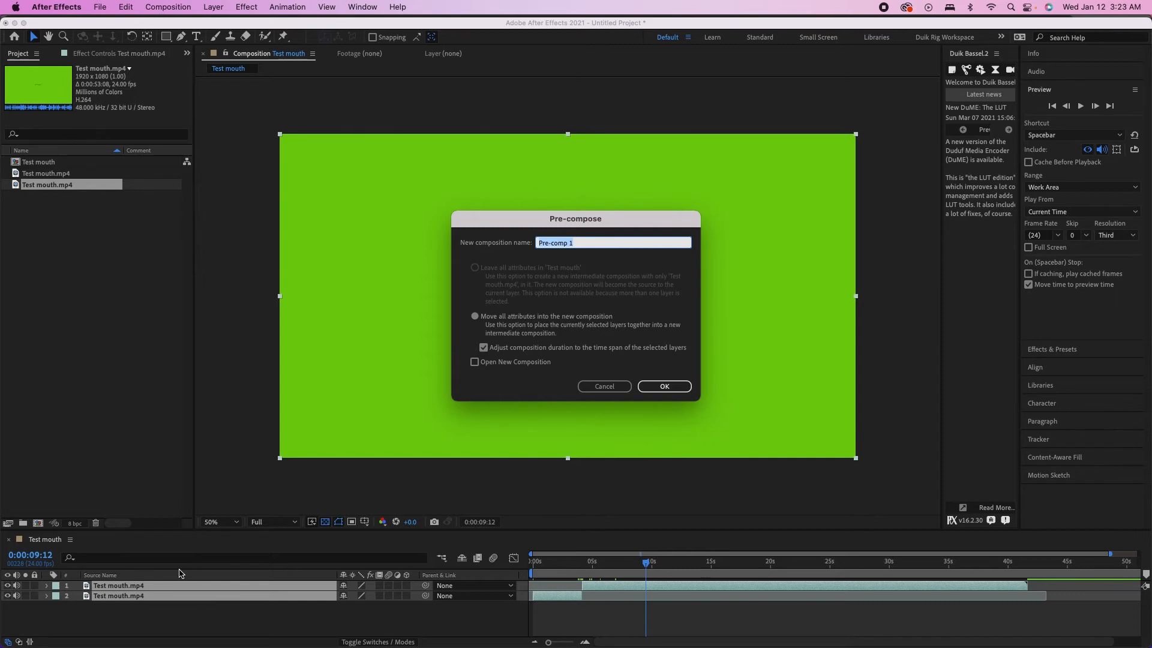
{"action": "type", "text": "Mouth"}
{"action": "key", "text": "Return"}
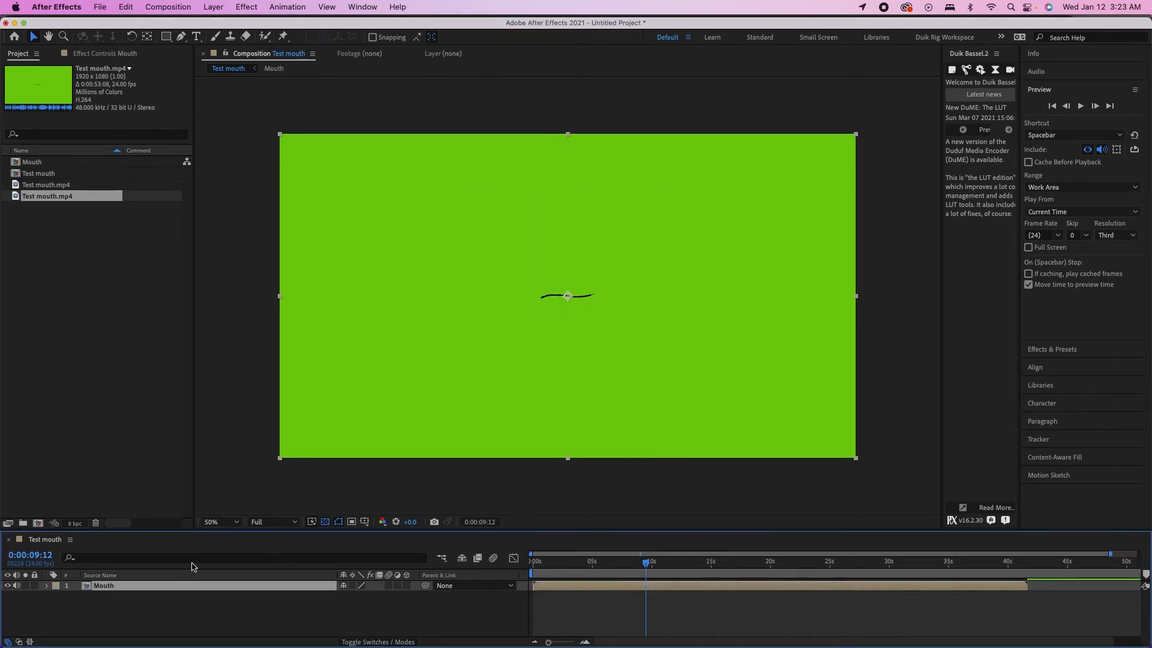
Add a new empty shape layer above the Mouth layer
{"action": "left_click", "coordinate": [112, 599]}
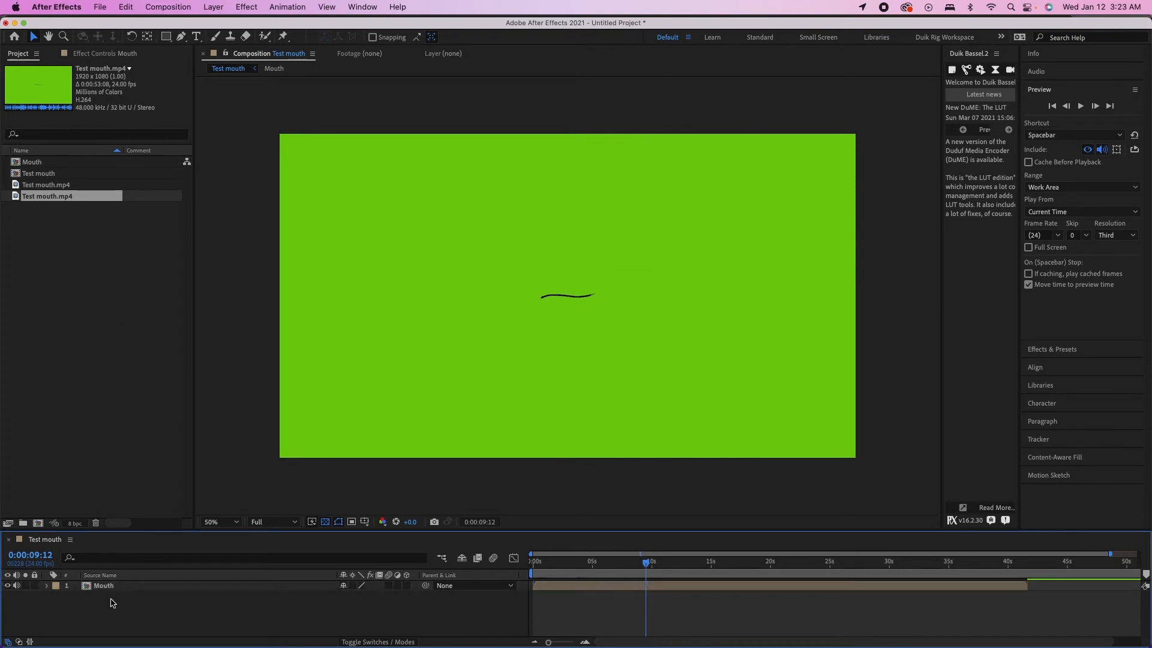
{"action": "left_click", "coordinate": [103, 586]}
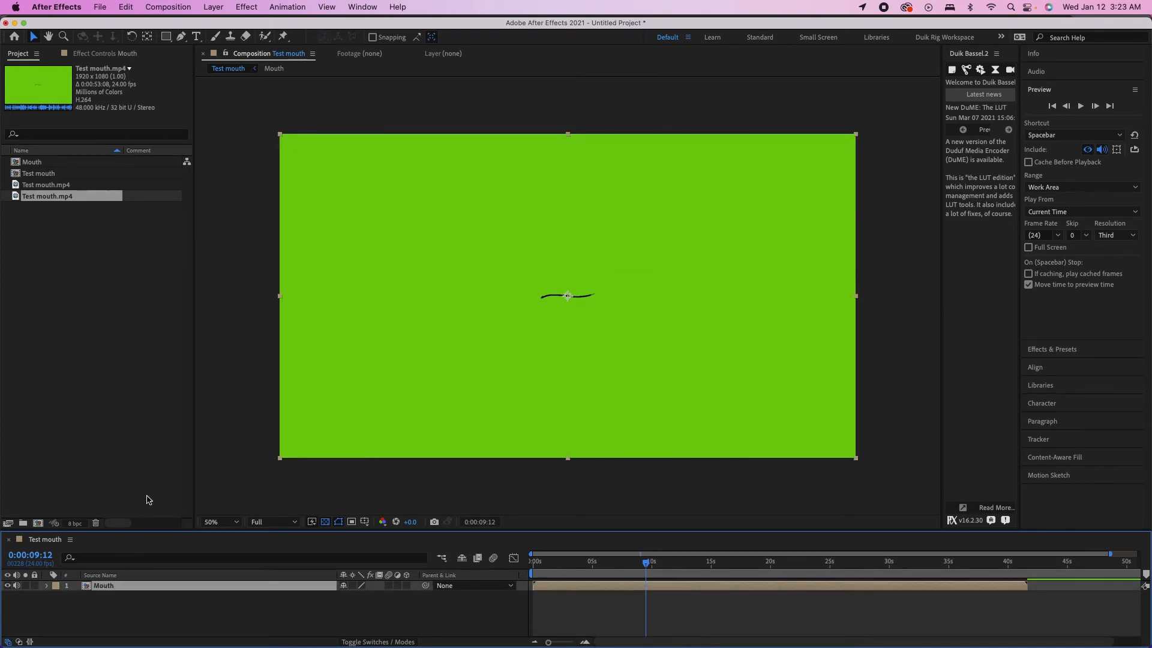
{"action": "left_click", "coordinate": [112, 599]}
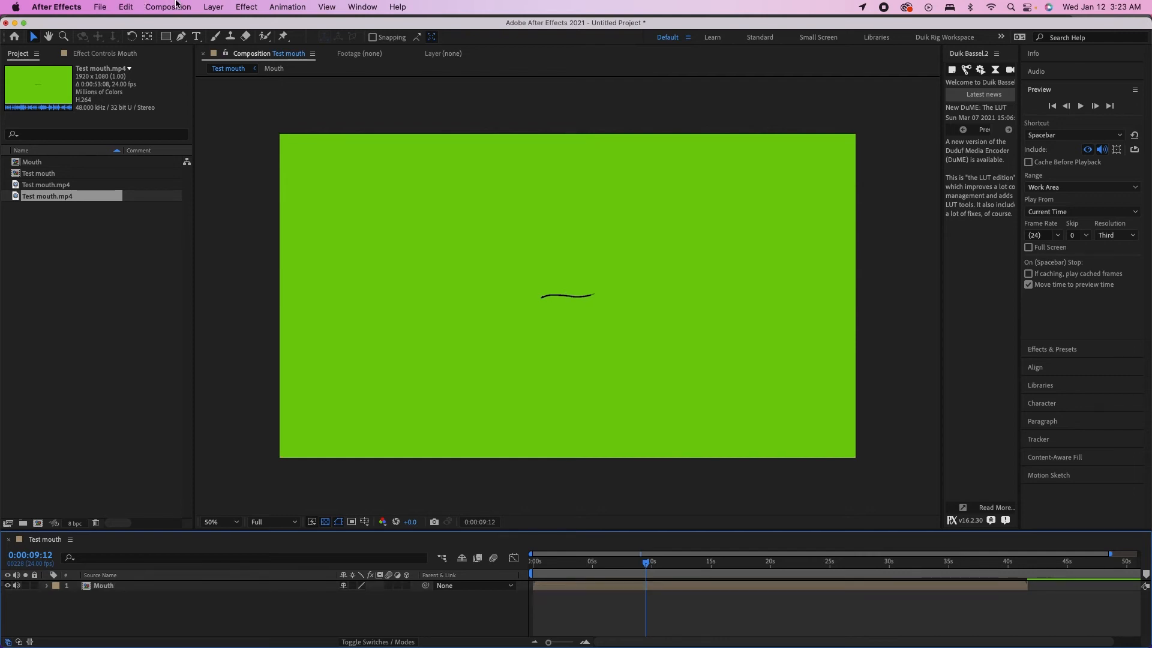
{"action": "left_click", "coordinate": [214, 7]}
{"action": "mouse_move", "coordinate": [219, 26]}
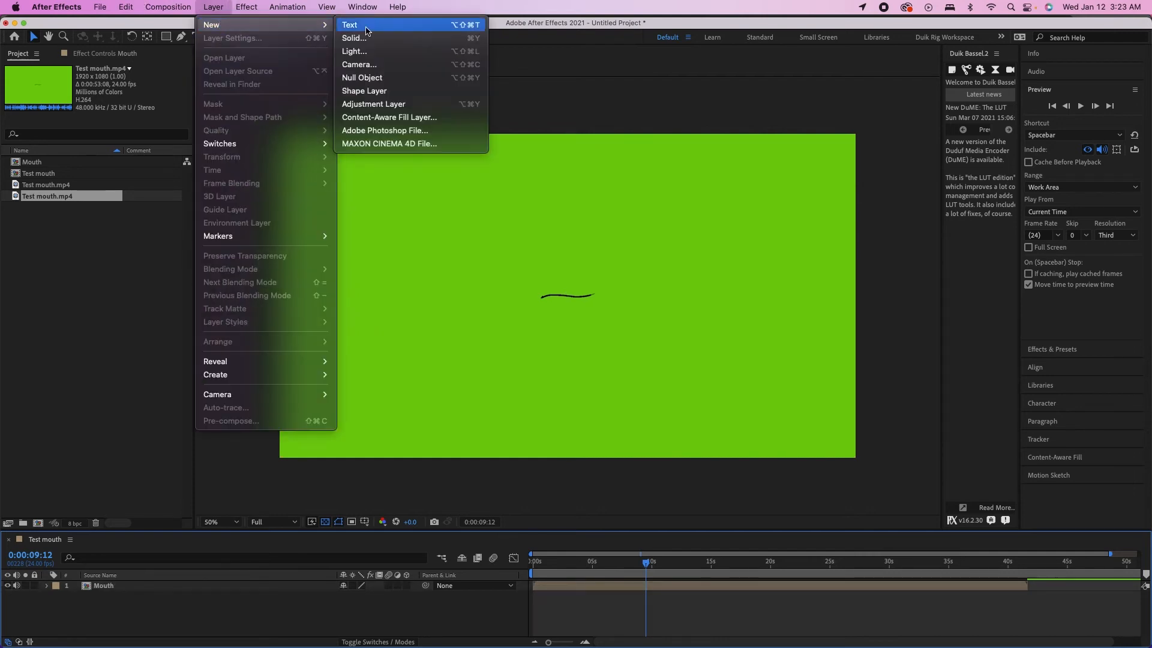
{"action": "left_click", "coordinate": [364, 91]}
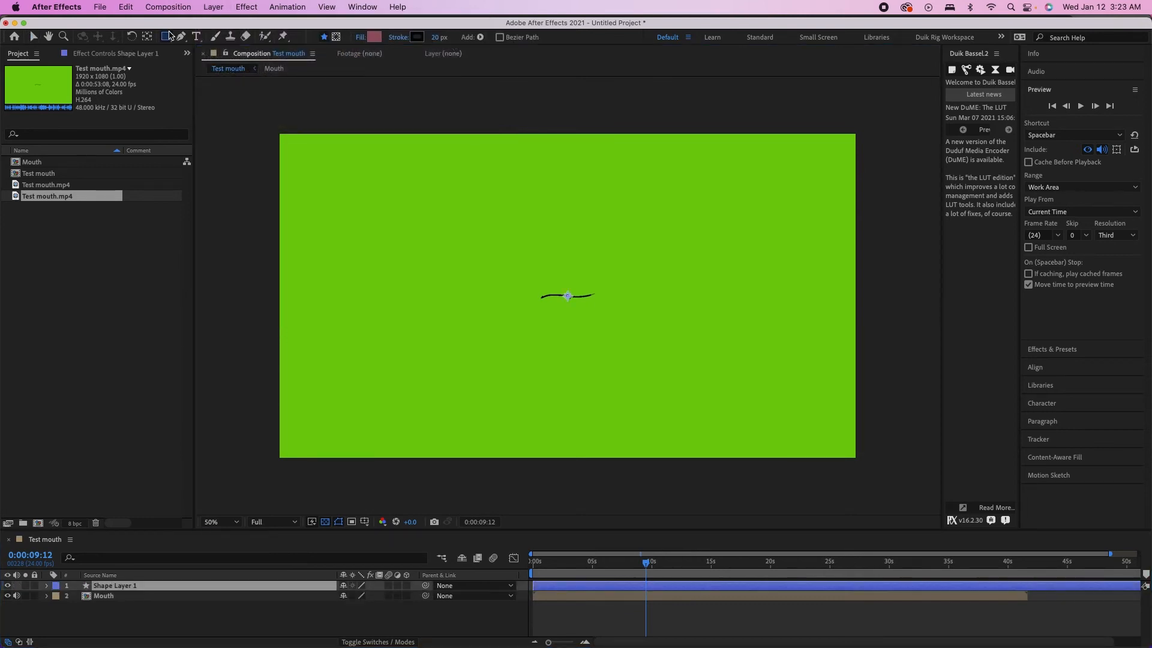
Draw a circle with a 3 px black stroke around the mouth on the shape layer, and place that layer below Mouth
{"action": "left_click_drag", "start_coordinate": [166, 37], "coordinate": [211, 66]}
{"action": "left_click", "coordinate": [416, 38]}
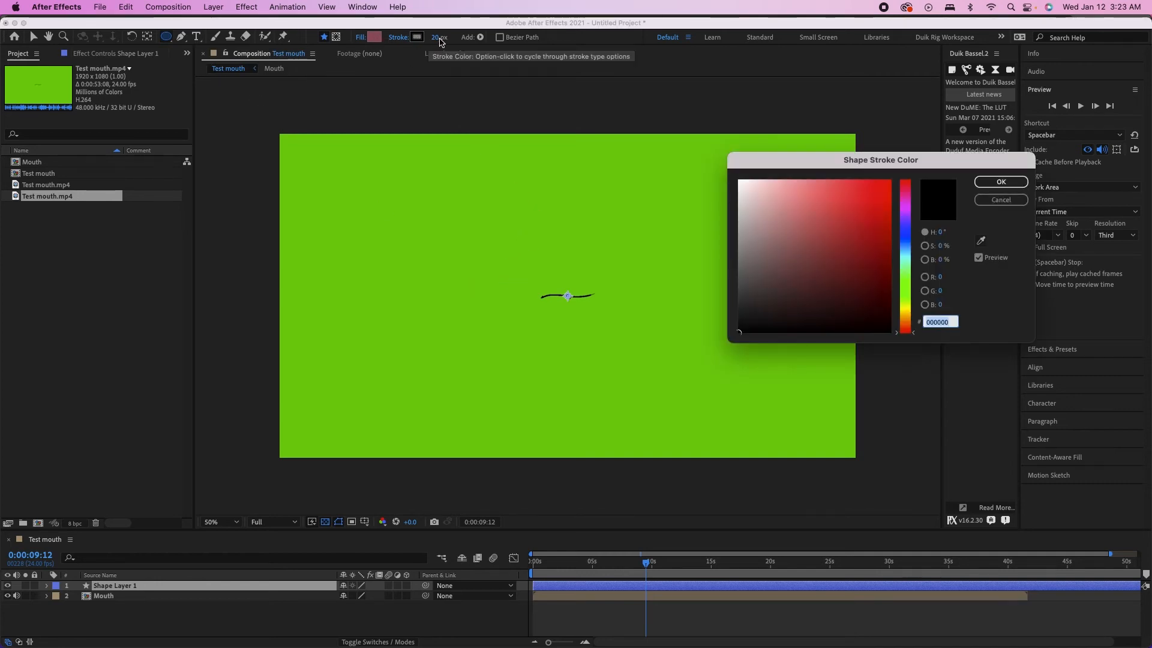
{"action": "key", "text": "Return"}
{"action": "left_click", "coordinate": [433, 38]}
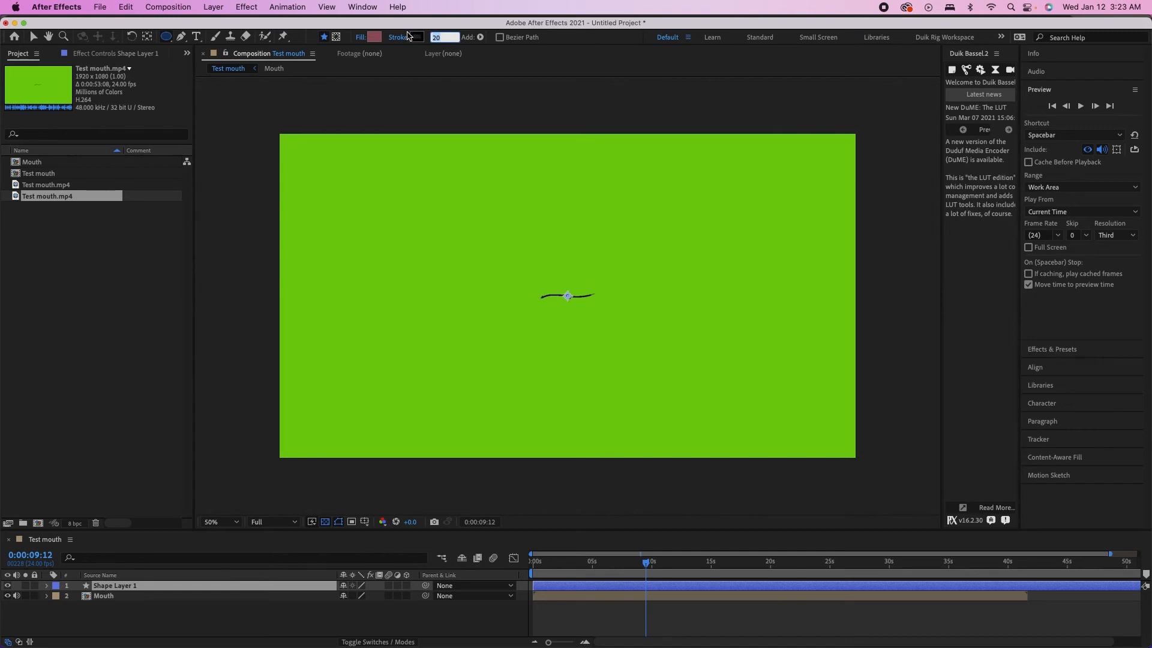
{"action": "type", "text": "3"}
{"action": "key", "text": "Return"}
{"action": "mouse_move", "coordinate": [512, 230]}
{"action": "left_mouse_down"}
{"action": "mouse_move", "coordinate": [638, 374]}
{"action": "mouse_move", "coordinate": [633, 360]}
{"action": "mouse_move", "coordinate": [644, 358]}
{"action": "left_mouse_up"}
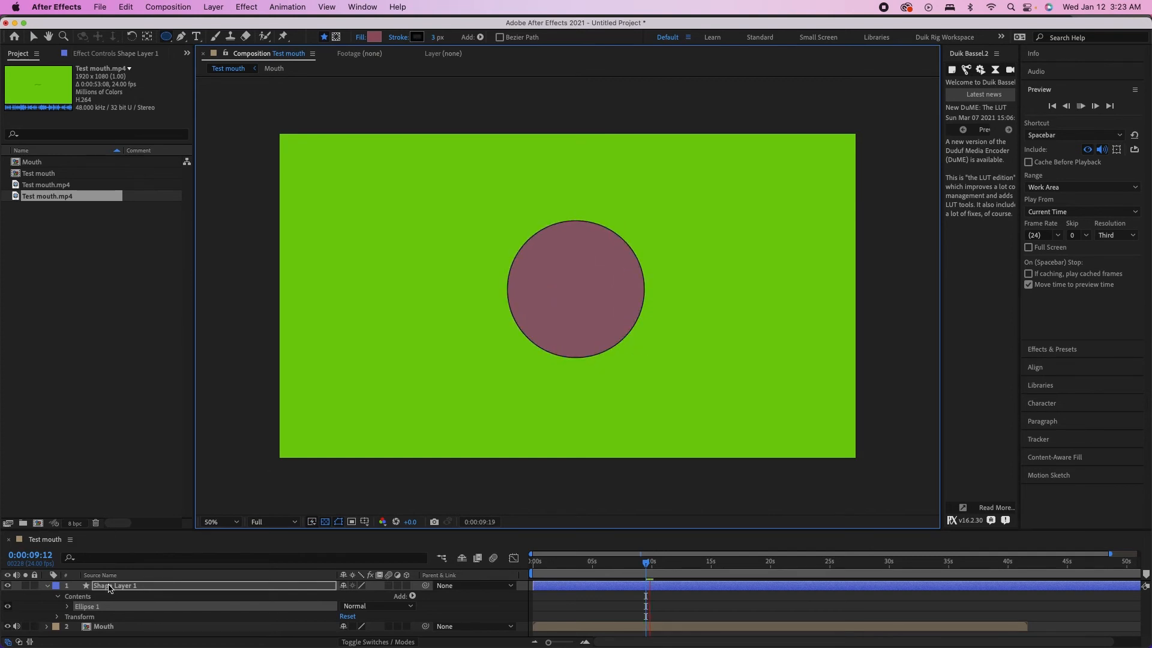
{"action": "key", "text": "v"}
{"action": "key", "text": "super+bracketleft"}
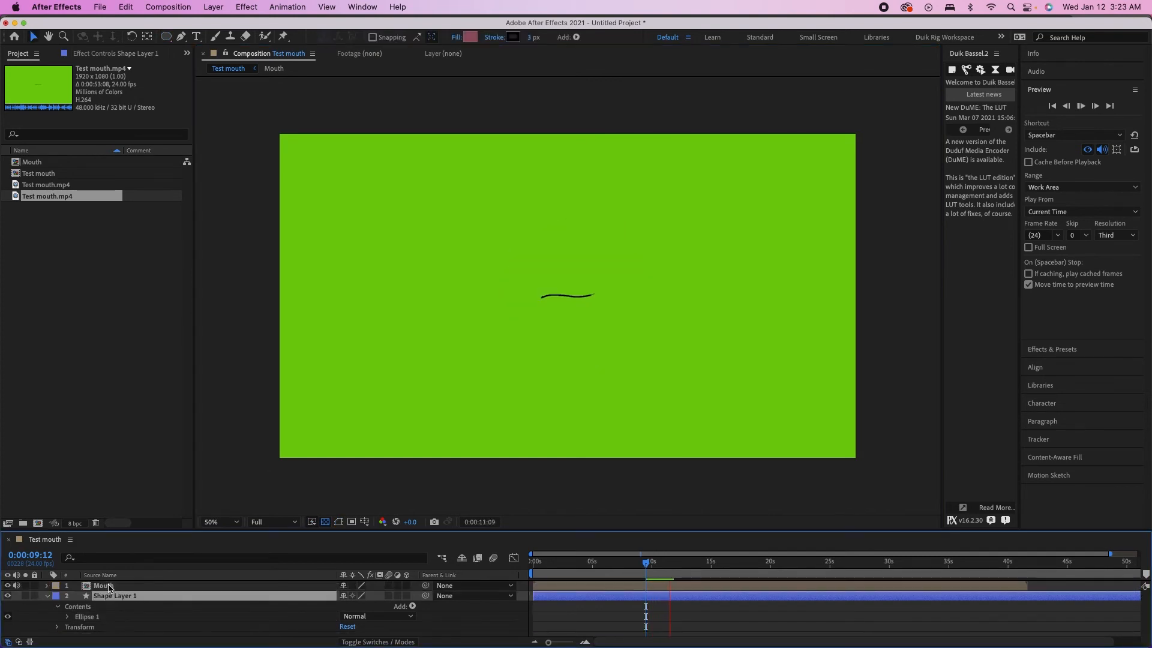
Apply Keylight (1.2) to the Mouth layer at the start of the timeline, with the green background sampled as Screen Colour
{"action": "left_click", "coordinate": [108, 586]}
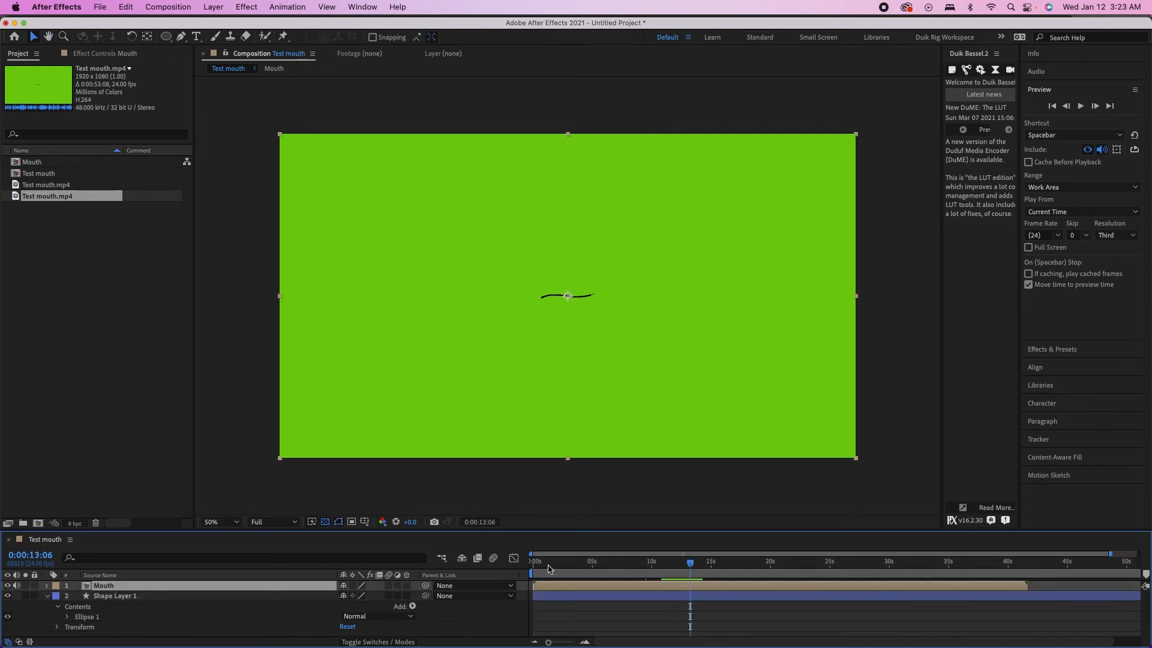
{"action": "left_click", "coordinate": [536, 564]}
{"action": "left_click_drag", "start_coordinate": [535, 566], "coordinate": [532, 565]}
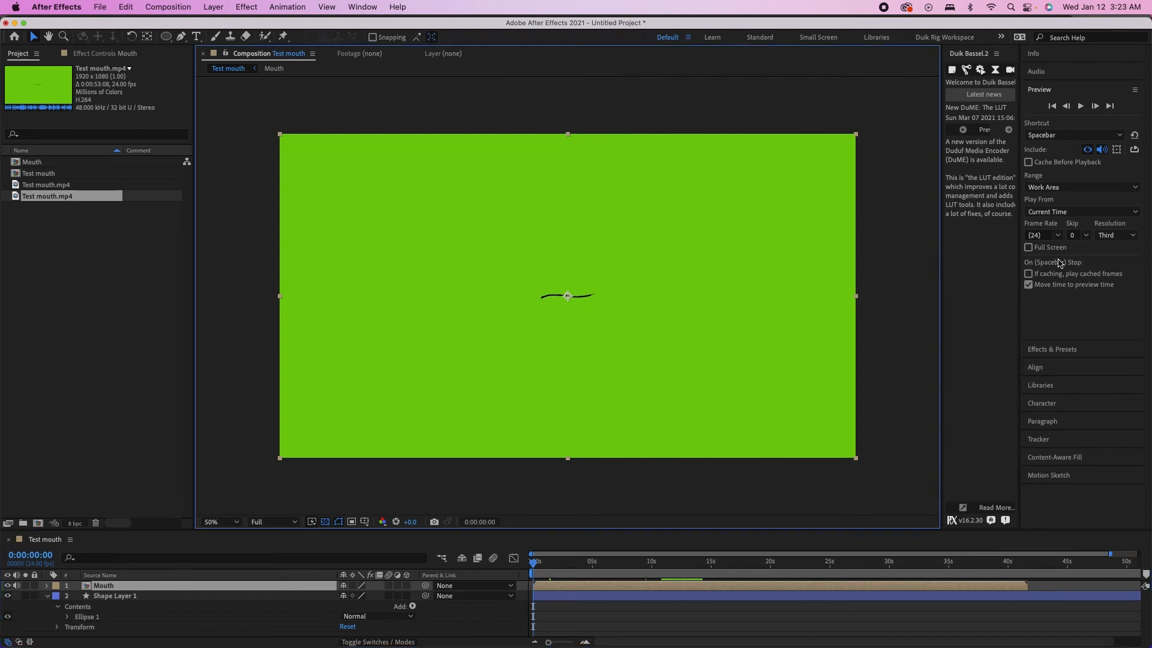
{"action": "left_click", "coordinate": [1079, 349]}
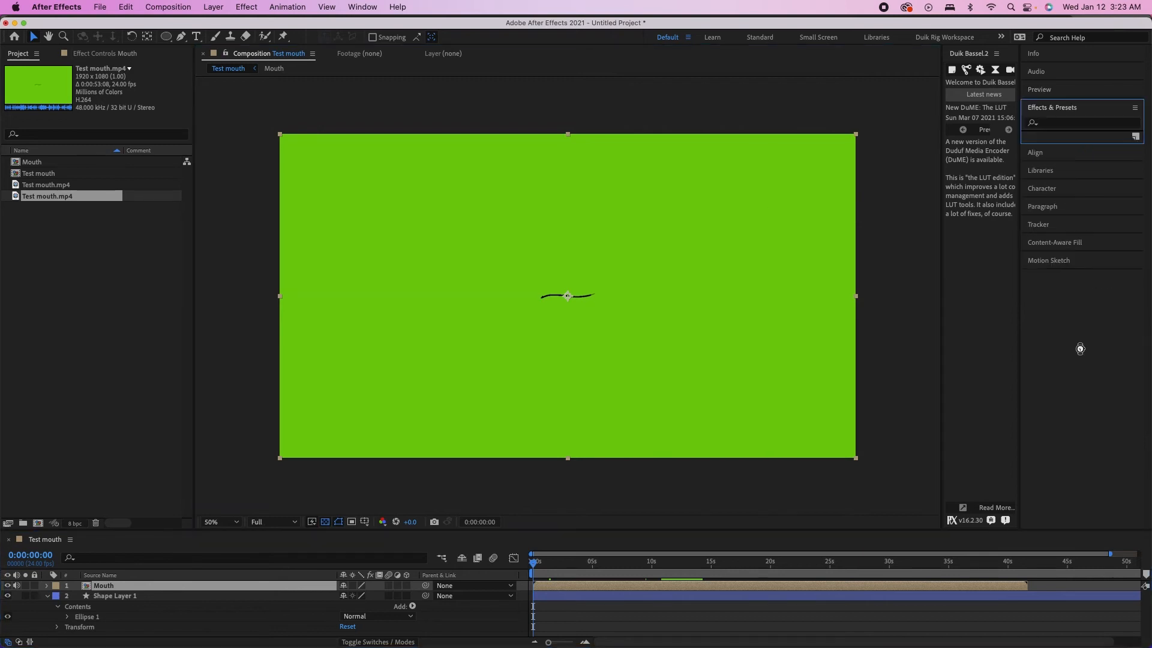
{"action": "left_click", "coordinate": [1078, 123]}
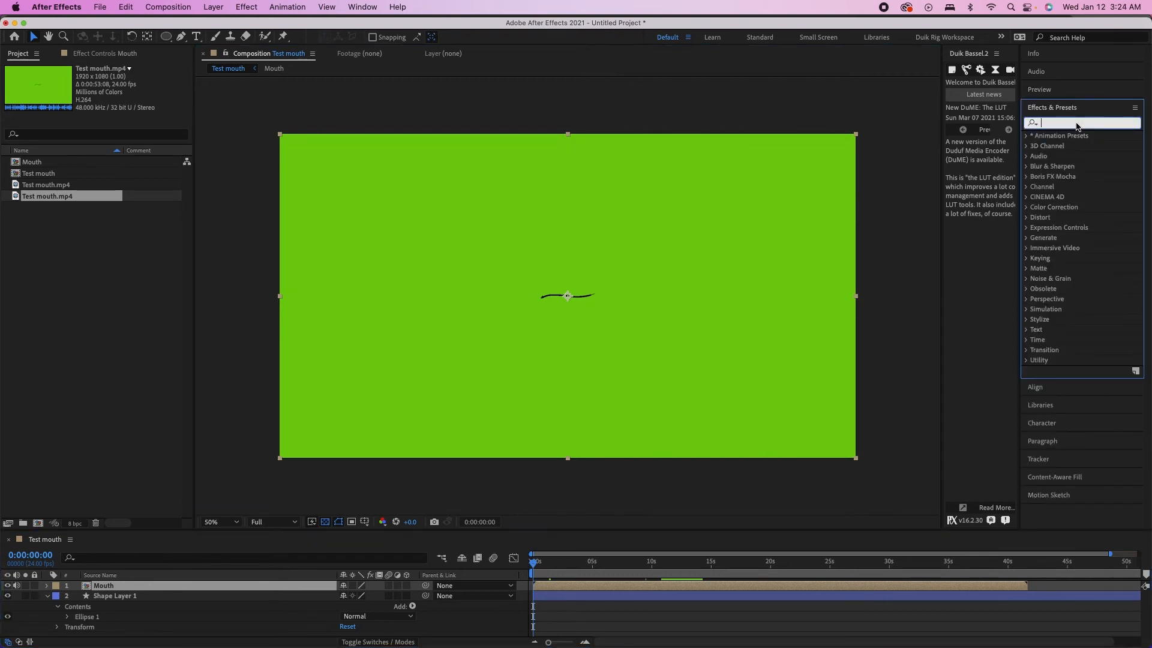
{"action": "type", "text": "keylight"}
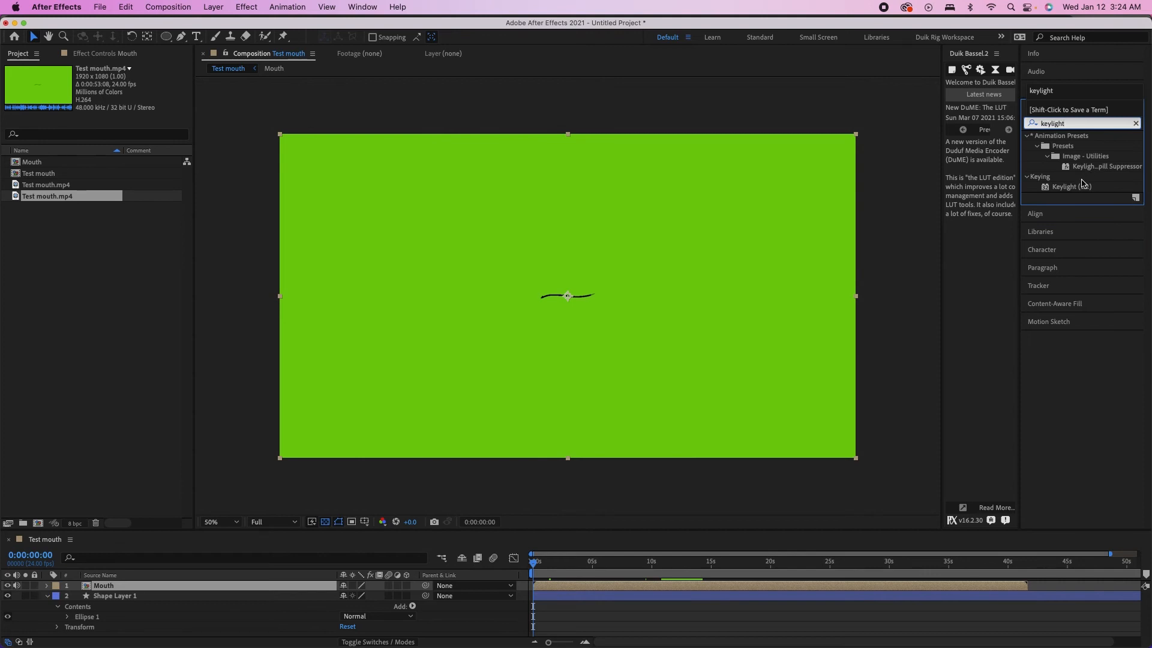
{"action": "double_click", "coordinate": [1071, 187]}
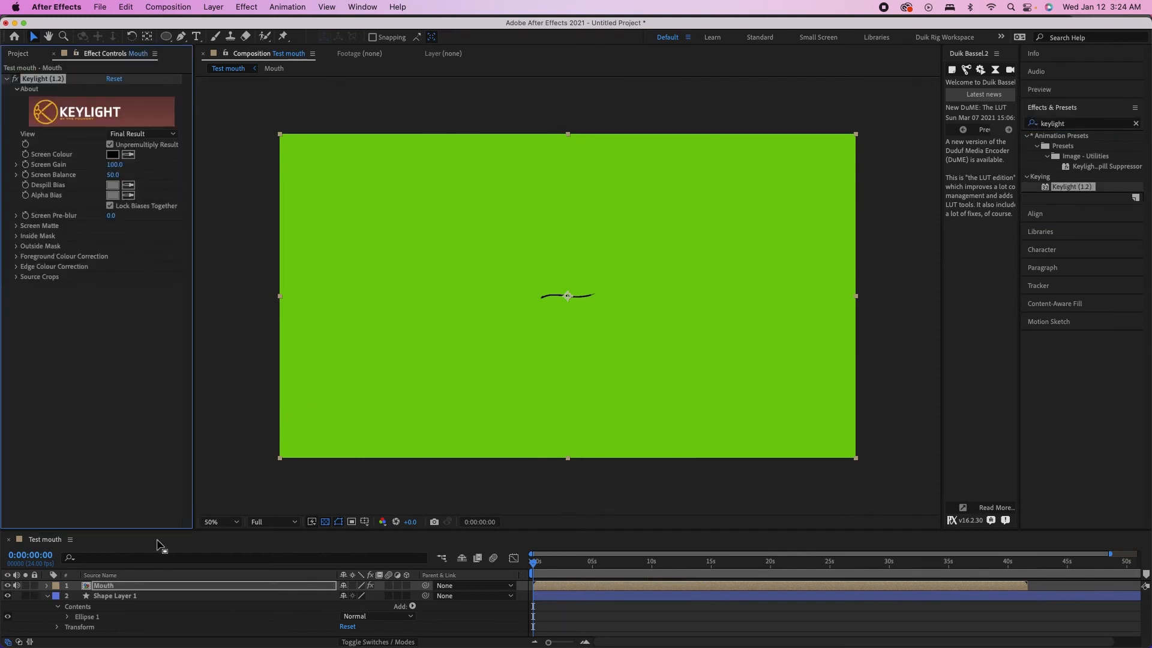
{"action": "left_click", "coordinate": [128, 154]}
{"action": "left_click", "coordinate": [473, 280]}
Position the keyed mouth on the lower right part of the circle, previewing the animation to check its placement
{"action": "left_click_drag", "start_coordinate": [600, 300], "coordinate": [625, 312]}
{"action": "key", "text": "space"}
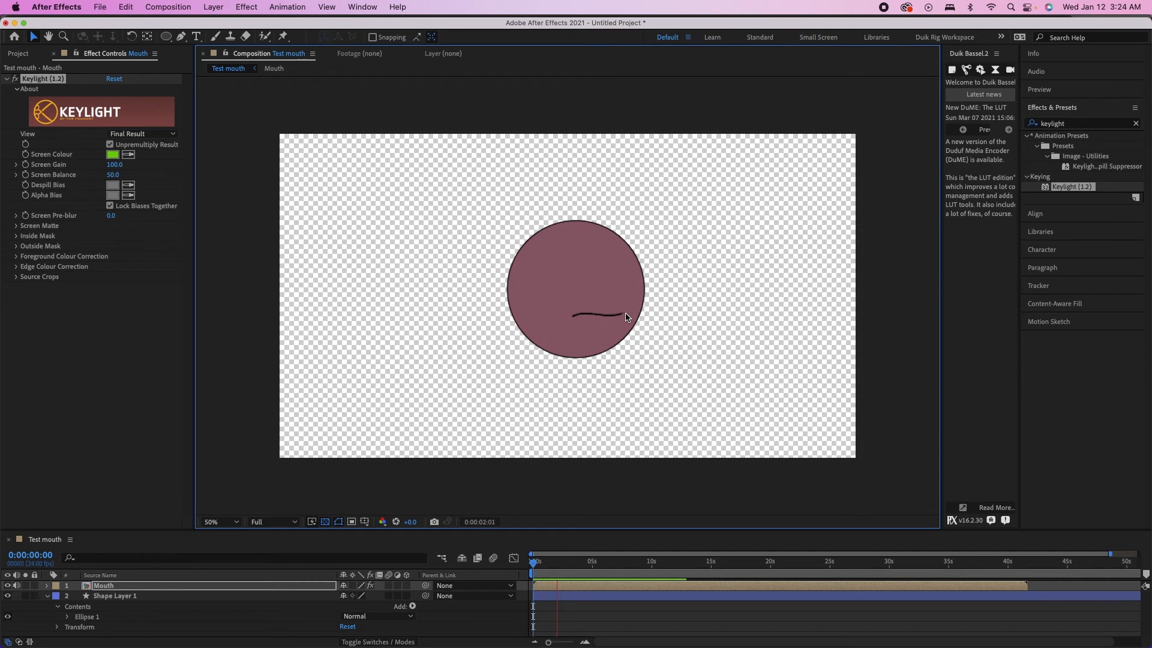
{"action": "key", "text": "space"}
{"action": "left_click_drag", "start_coordinate": [614, 308], "coordinate": [614, 315]}
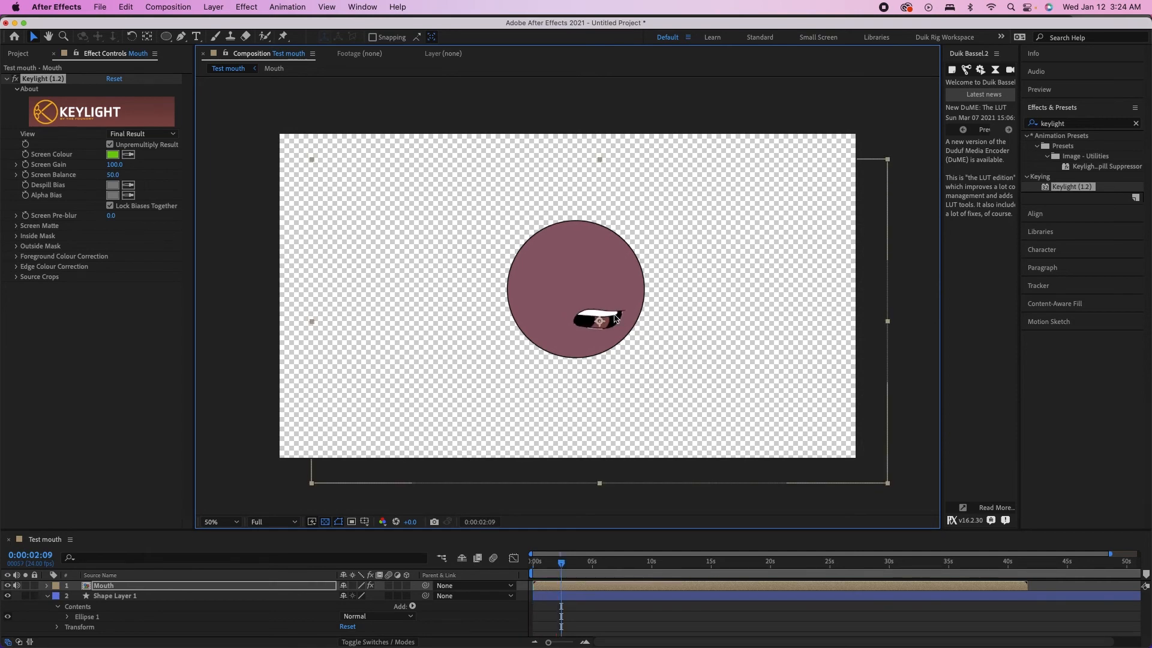
Find the matte effects and apply Matte Choker to the Mouth layer to clean its keyed edges
{"action": "scroll", "coordinate": [614, 314], "scroll_direction": "up", "scroll_amount": 1}
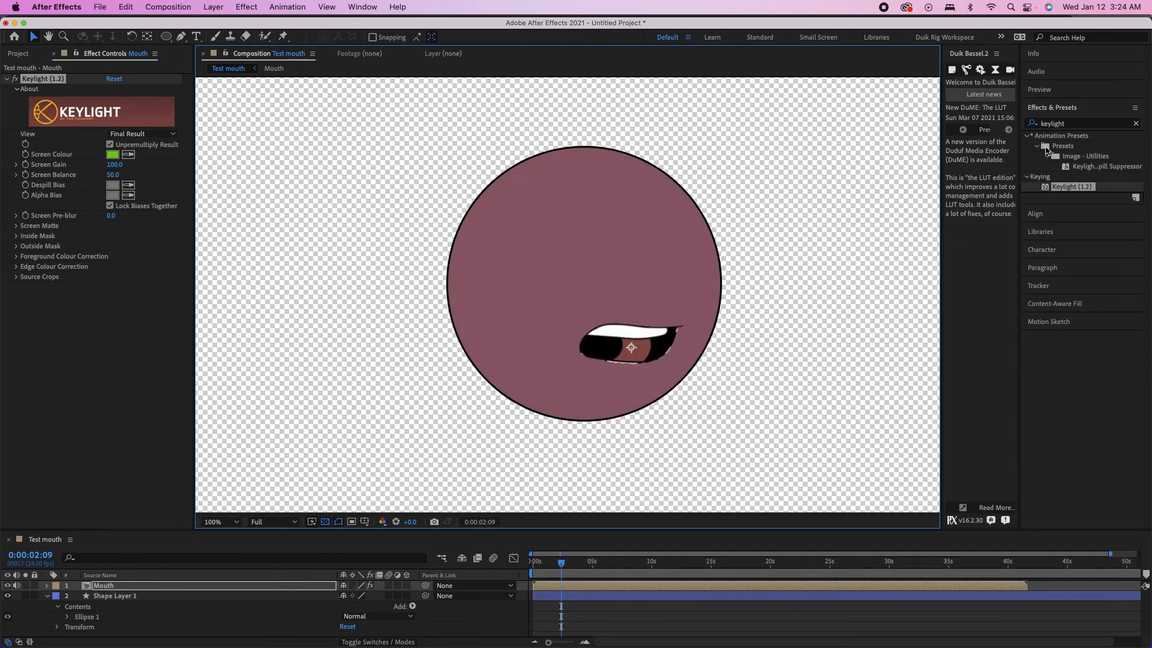
{"action": "left_click", "coordinate": [1083, 126]}
{"action": "type", "text": "matte"}
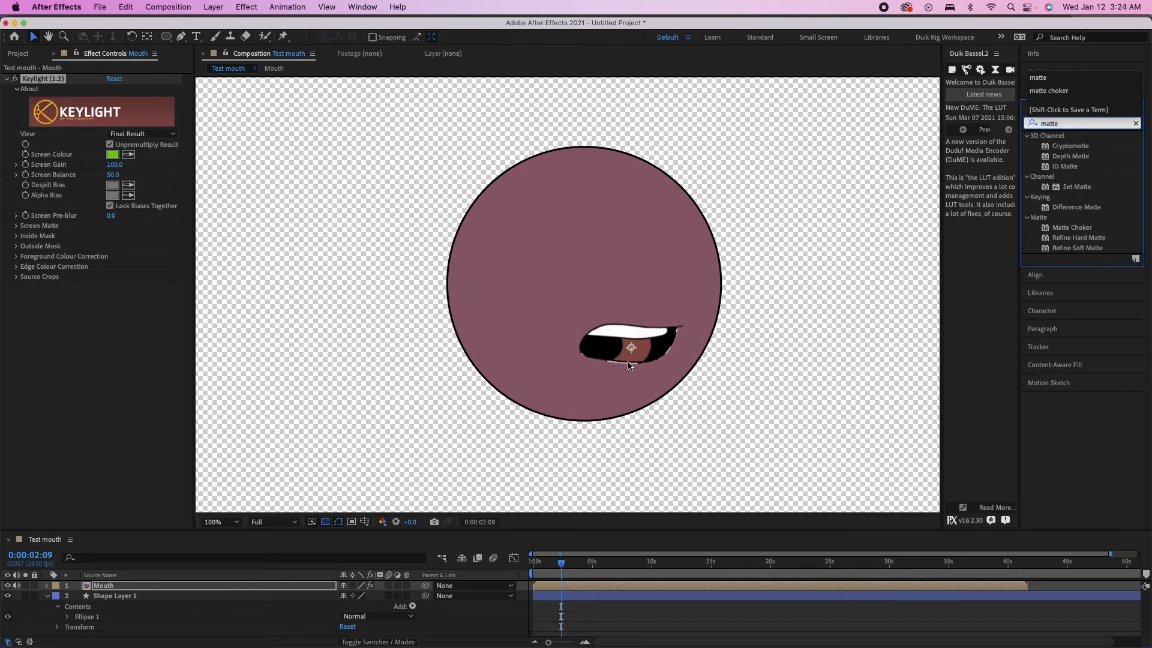
{"action": "left_click", "coordinate": [887, 288]}
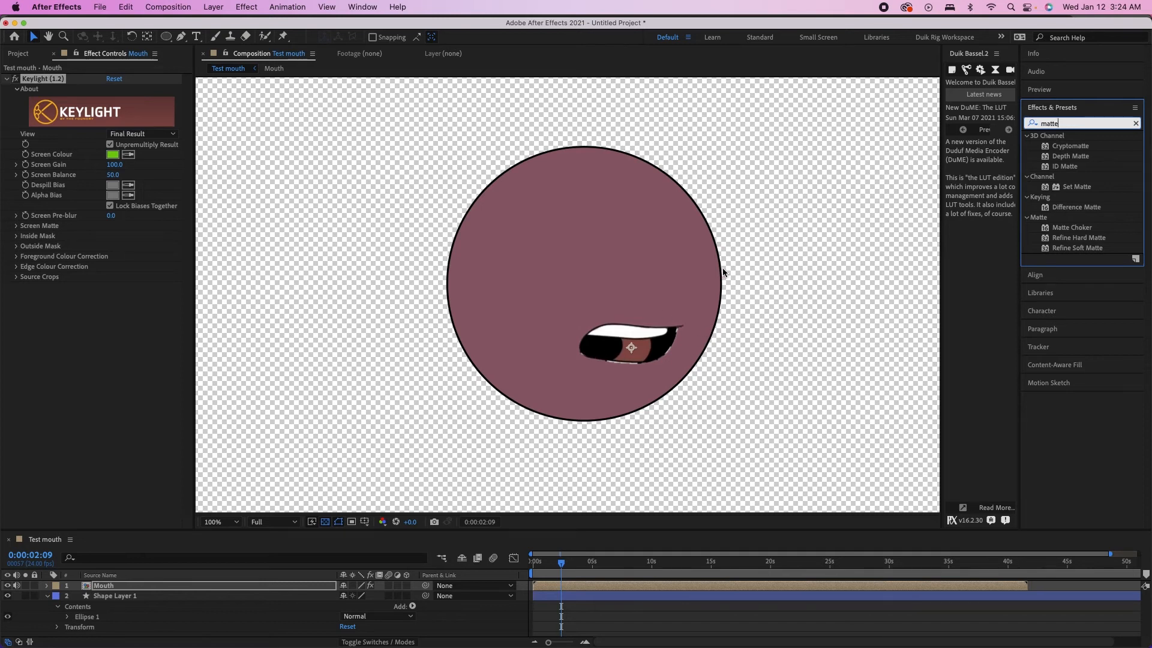
{"action": "double_click", "coordinate": [1074, 228]}
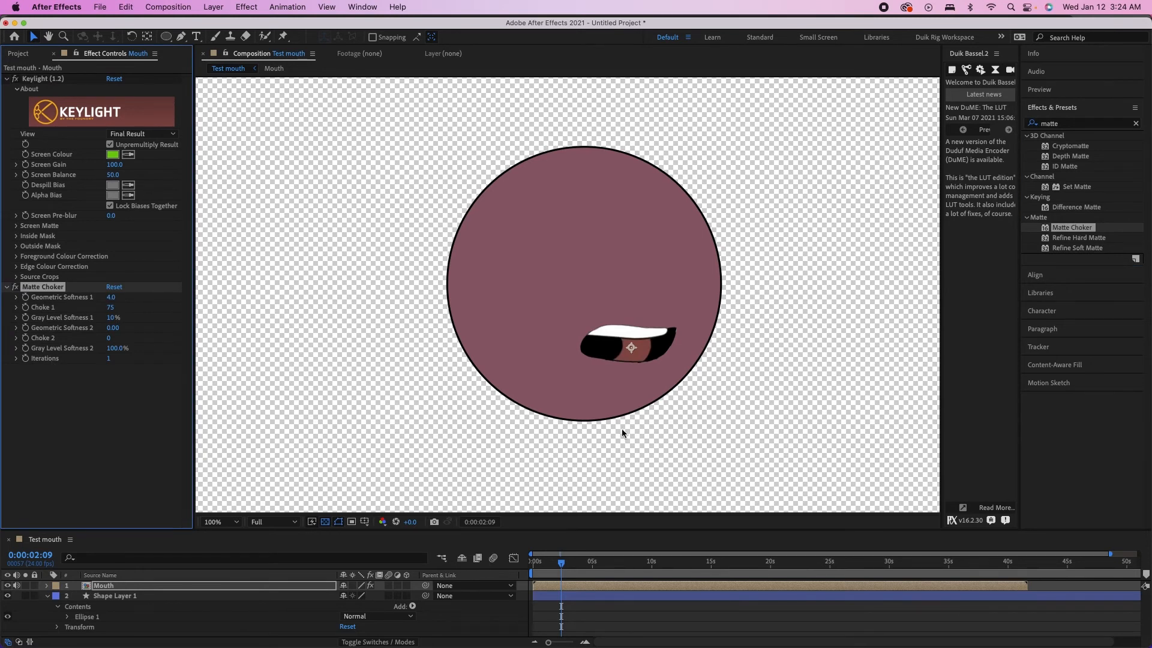
Examine the mouth's edges up close, and preview the composition from the start
{"action": "key", "text": "z"}
{"action": "left_click", "coordinate": [675, 327]}
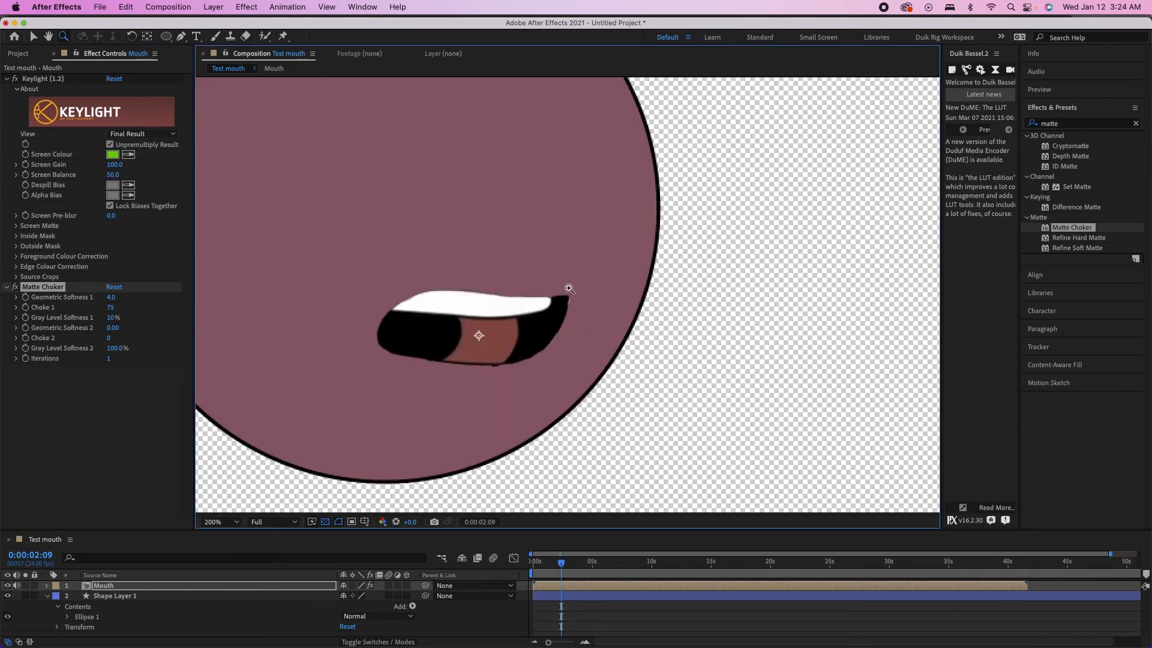
{"action": "key", "text": "shift+slash"}
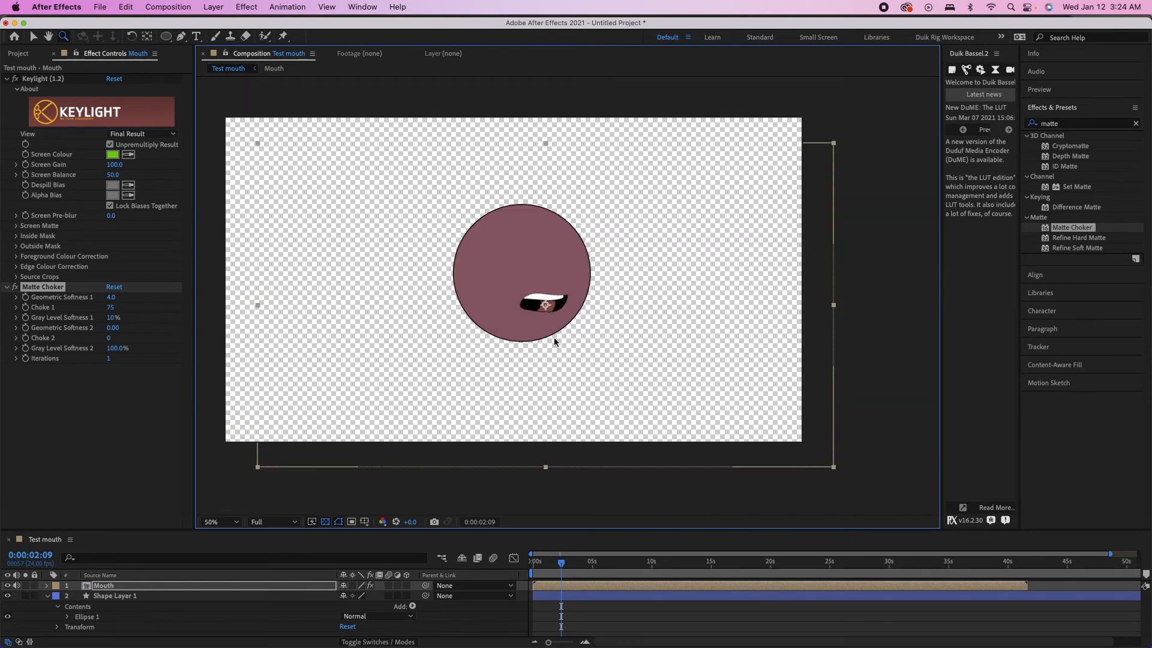
{"action": "key", "text": "v"}
{"action": "left_click_drag", "start_coordinate": [575, 564], "coordinate": [498, 567]}
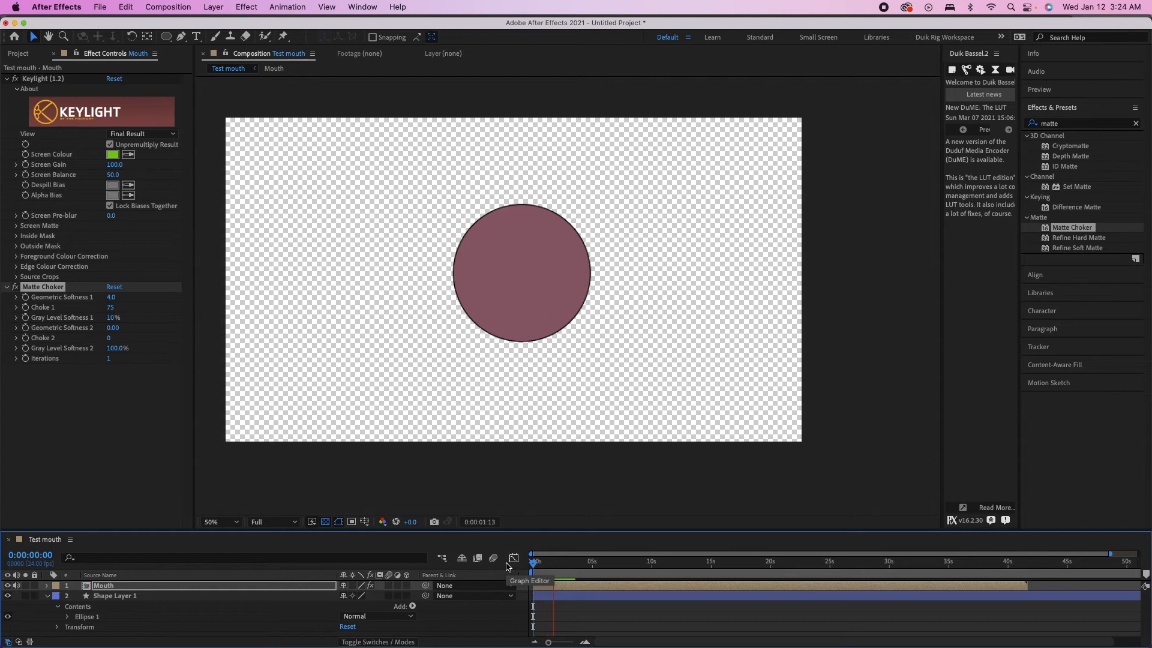
{"action": "key", "text": "space"}
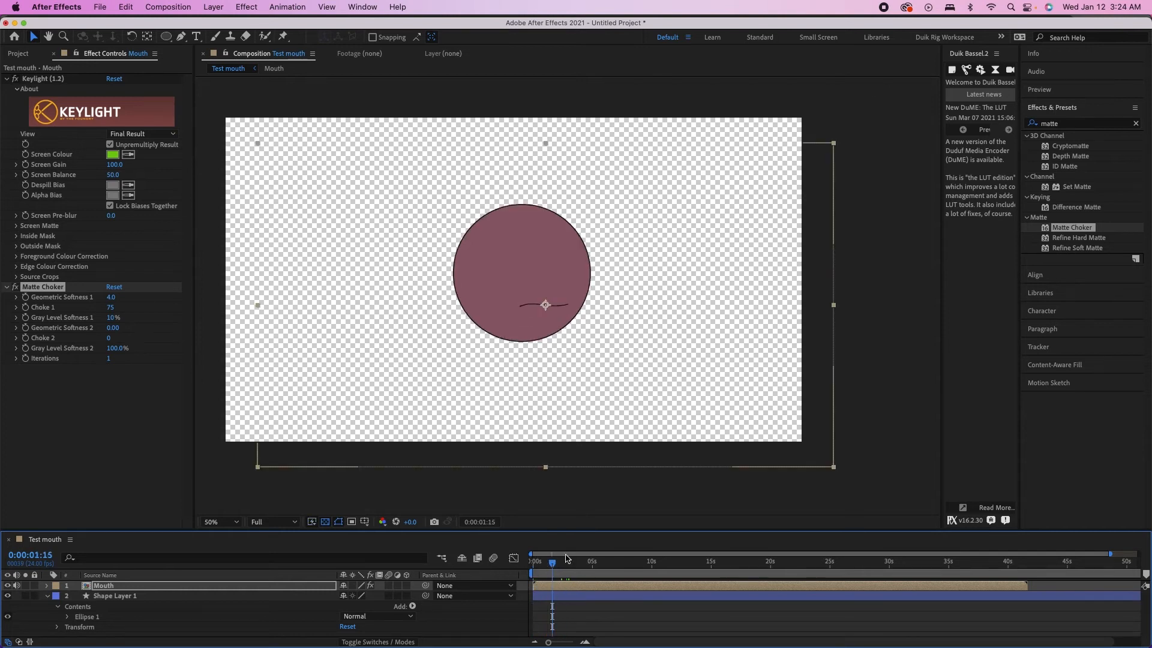
Set the preview resolution to Full and play the composition from the start
{"action": "left_click", "coordinate": [1061, 90]}
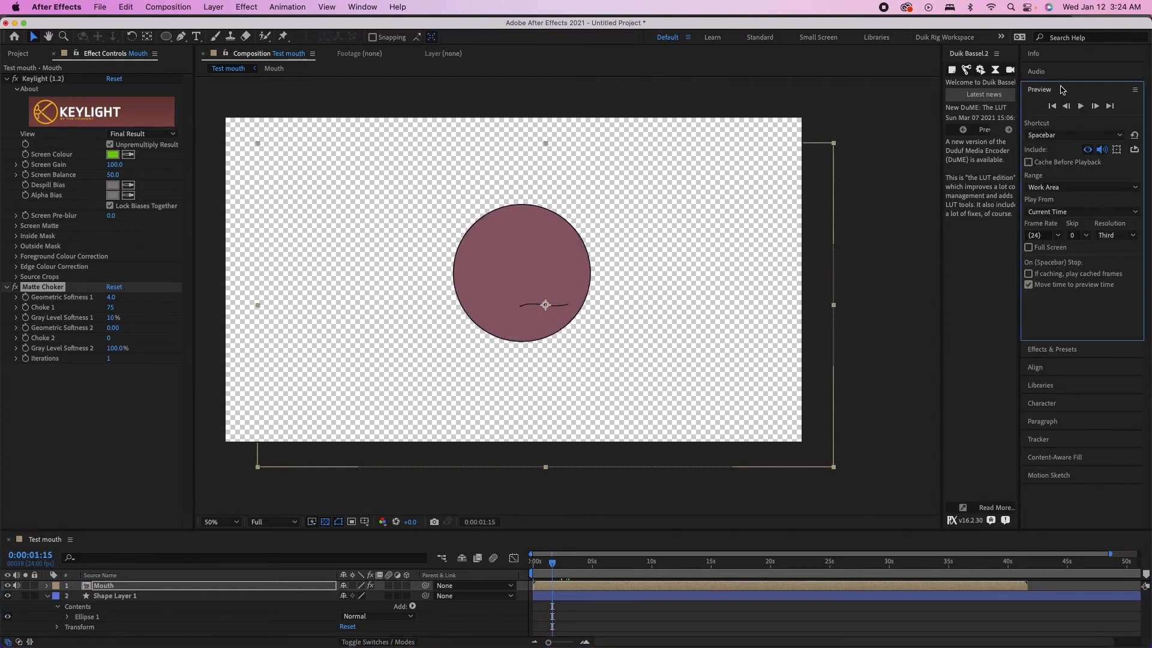
{"action": "left_click", "coordinate": [1117, 235]}
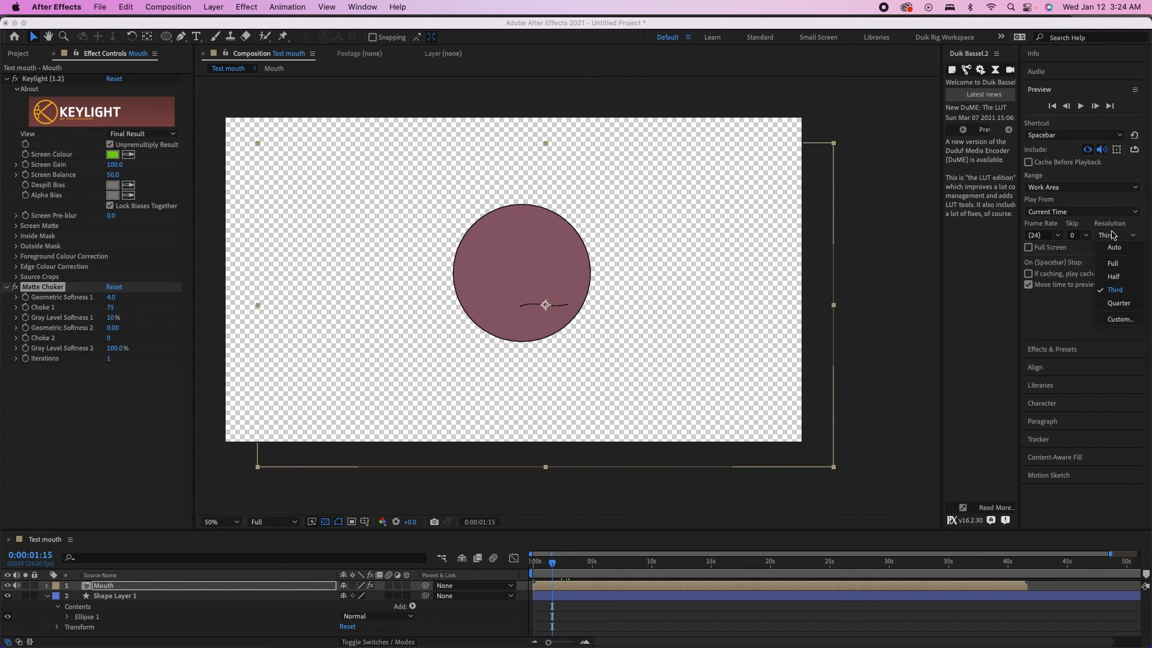
{"action": "left_click", "coordinate": [1112, 264]}
{"action": "left_click_drag", "start_coordinate": [572, 562], "coordinate": [525, 561]}
{"action": "key", "text": "space"}
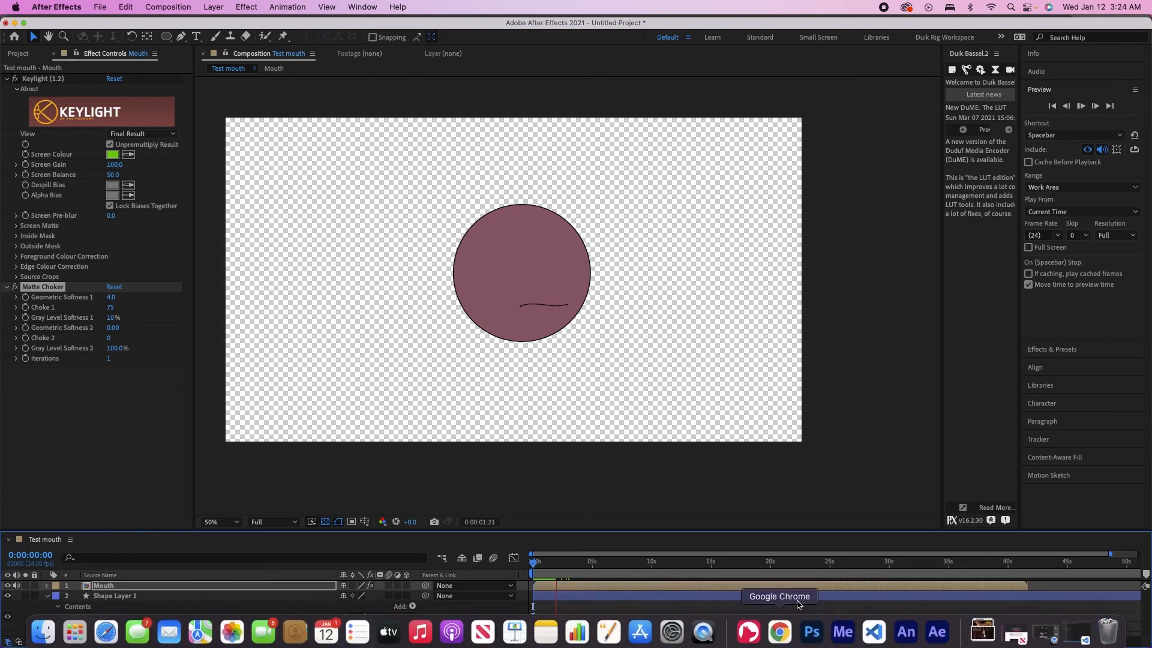
{"action": "key", "text": "space"}
Set the preview resolution to Half and return to the start of the timeline
{"action": "left_click", "coordinate": [1116, 235]}
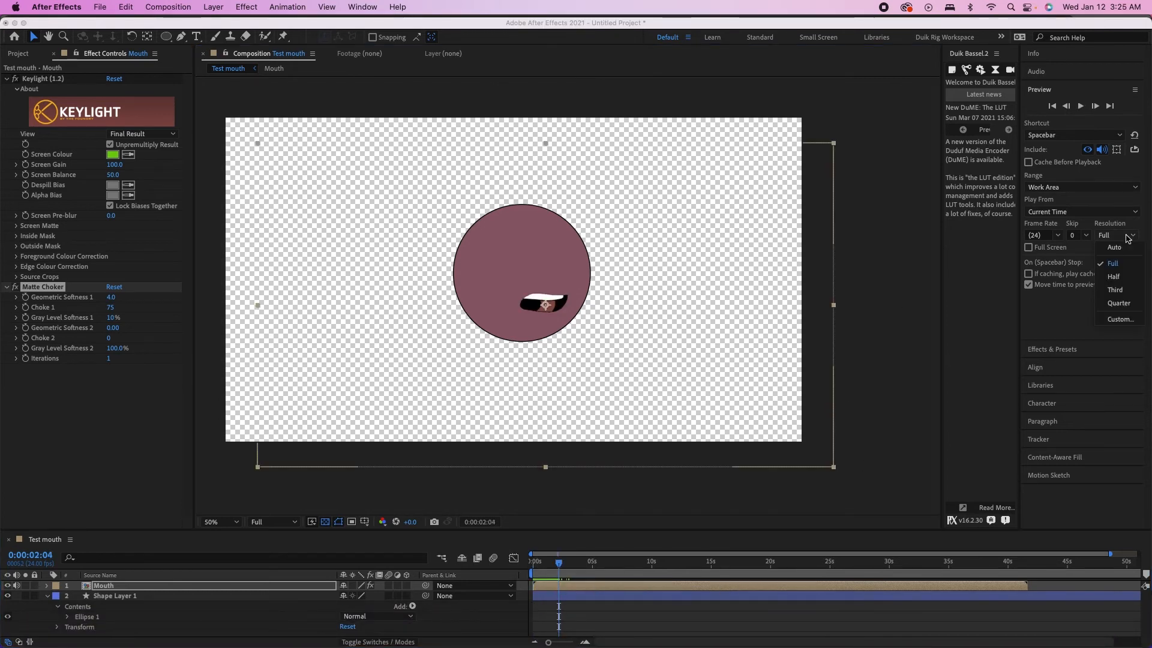
{"action": "left_click", "coordinate": [1108, 268]}
{"action": "left_click_drag", "start_coordinate": [558, 563], "coordinate": [495, 562]}
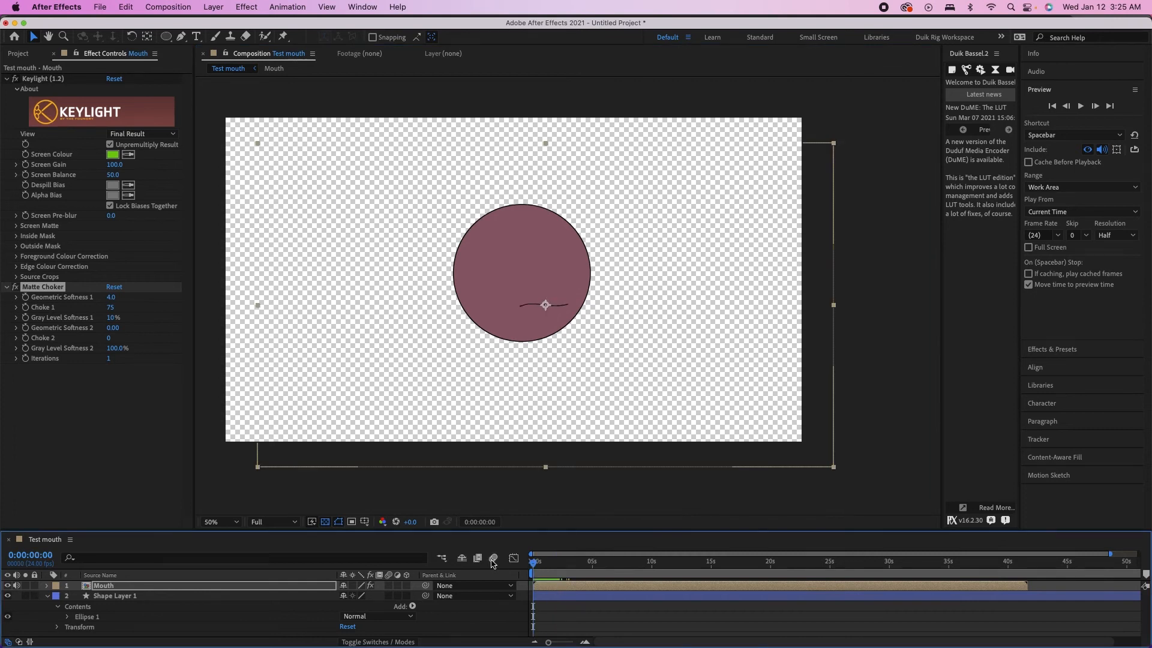
Play the composition from the start and stop the preview a few seconds in
{"action": "key", "text": "space"}
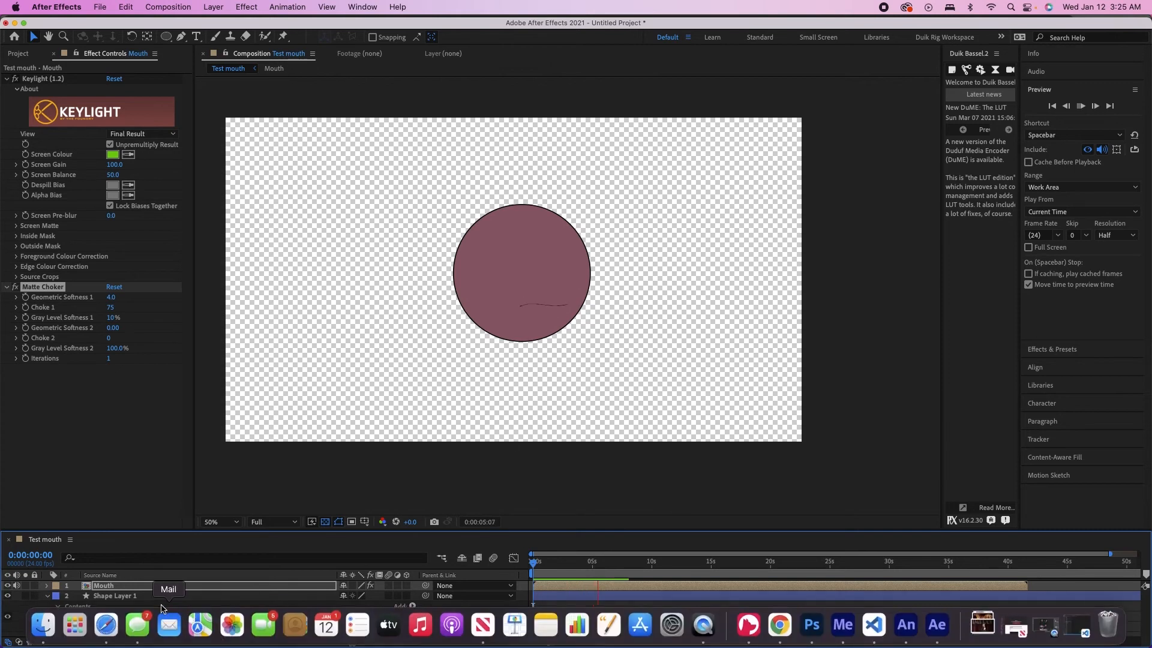
{"action": "key", "text": "space"}
Add a new shape layer directly above the face's Shape Layer 1 and set its fill to None
{"action": "left_click", "coordinate": [153, 597]}
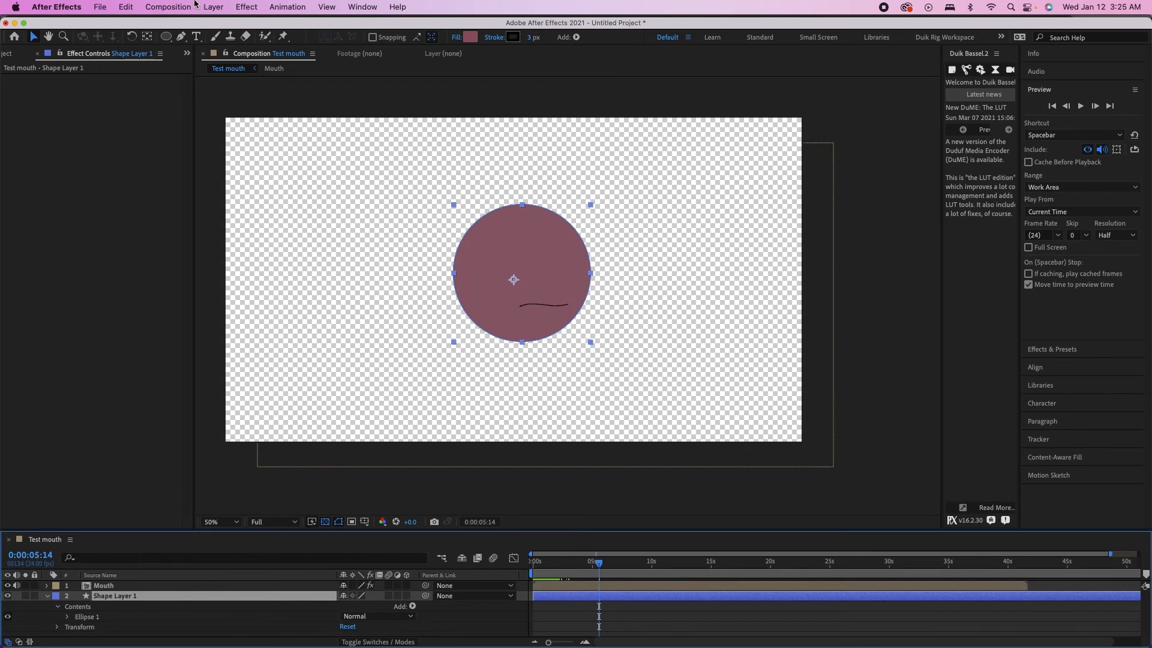
{"action": "left_click", "coordinate": [213, 6]}
{"action": "mouse_move", "coordinate": [227, 25]}
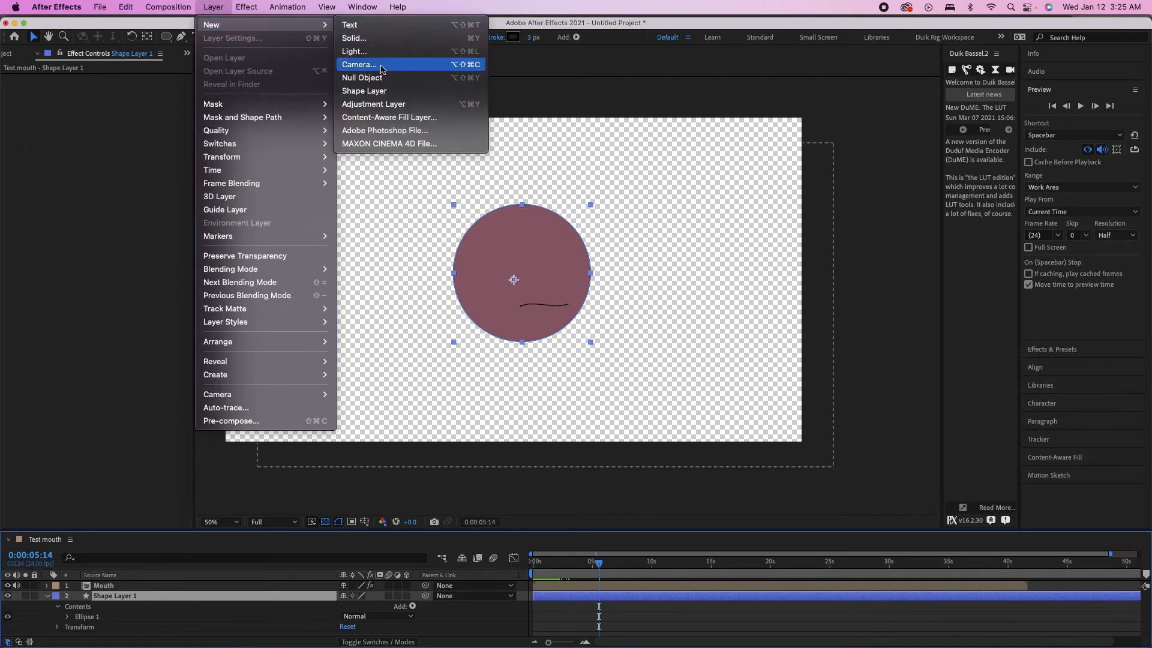
{"action": "left_click", "coordinate": [378, 91]}
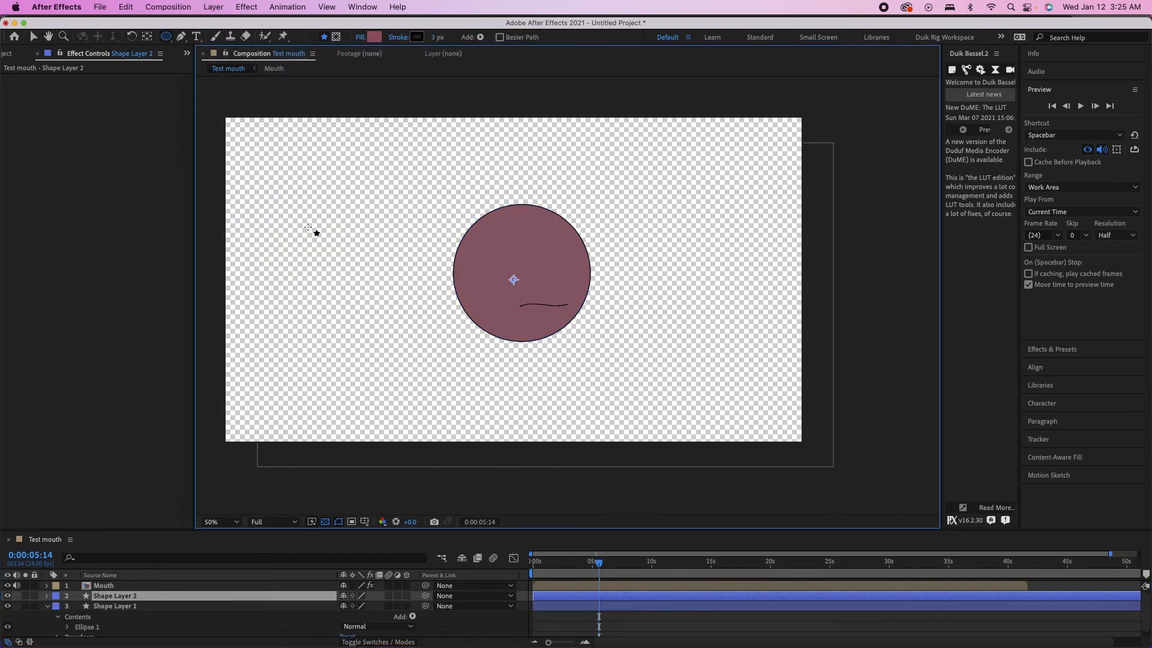
{"action": "left_click", "coordinate": [360, 37]}
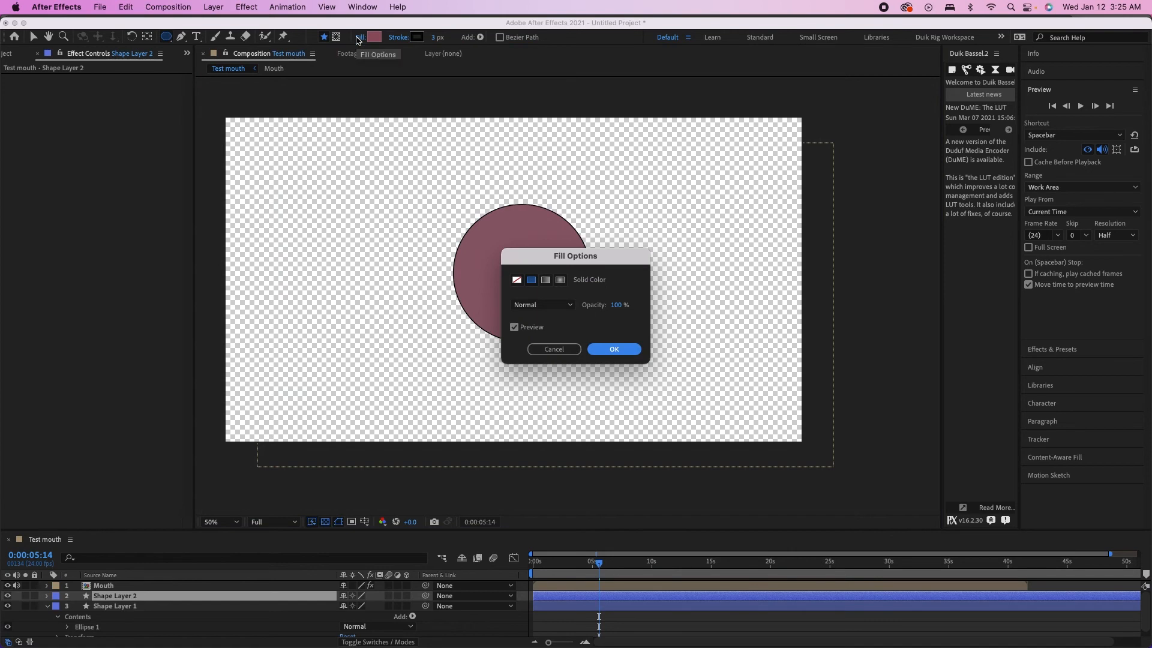
{"action": "left_click", "coordinate": [516, 280]}
{"action": "left_click", "coordinate": [618, 351]}
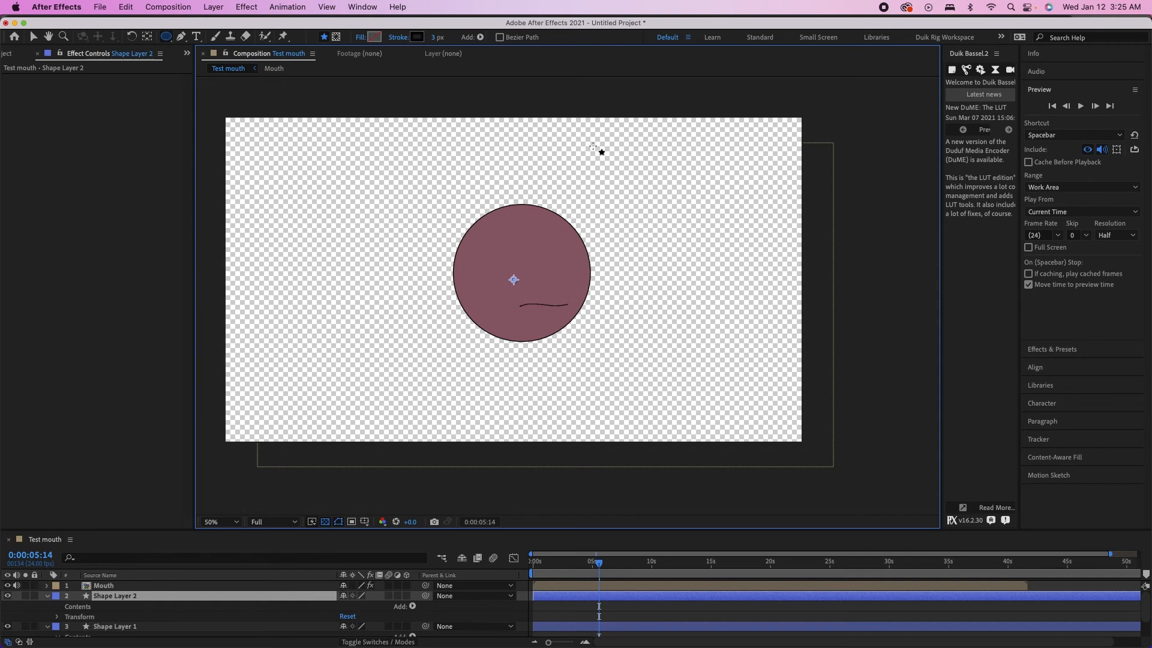
Draw an open C-shaped ear on the left side of the face with the Pen tool, and select its layer
{"action": "left_click", "coordinate": [182, 37]}
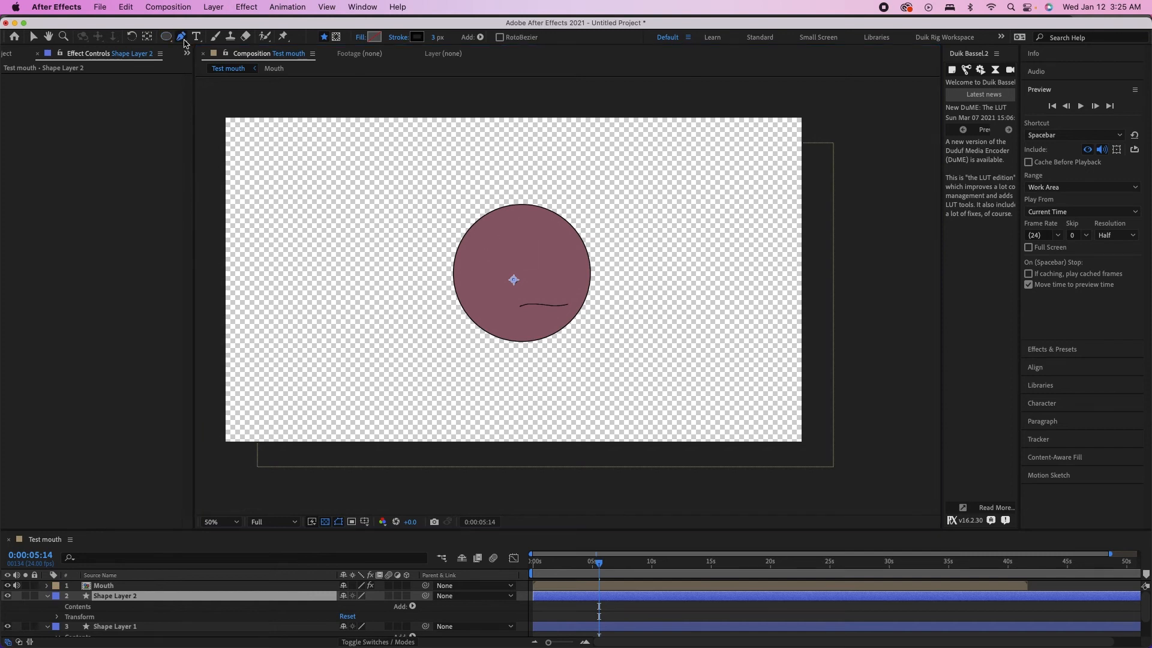
{"action": "left_click", "coordinate": [484, 268]}
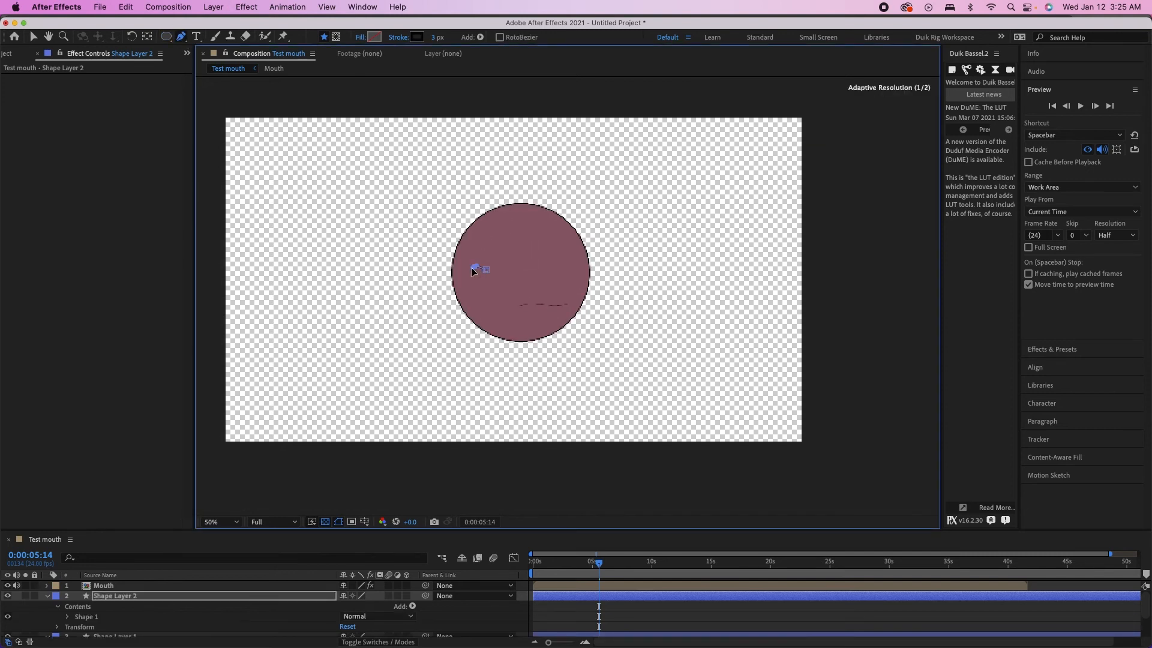
{"action": "left_click_drag", "start_coordinate": [475, 267], "coordinate": [489, 291]}
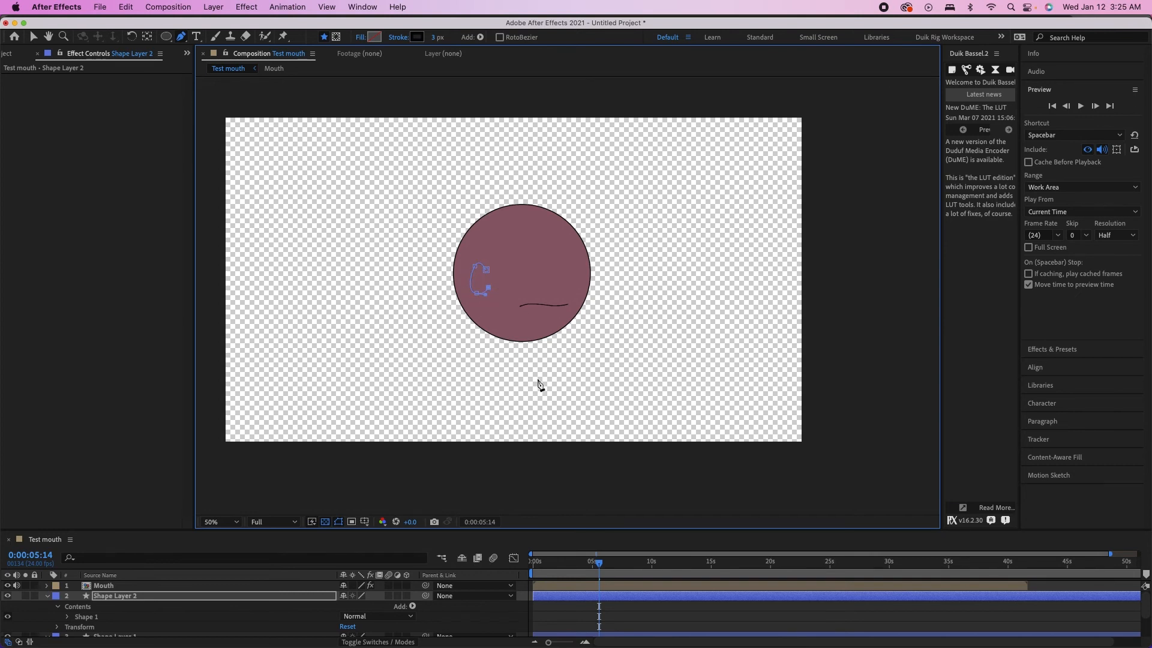
{"action": "left_click", "coordinate": [622, 628]}
{"action": "key", "text": "v"}
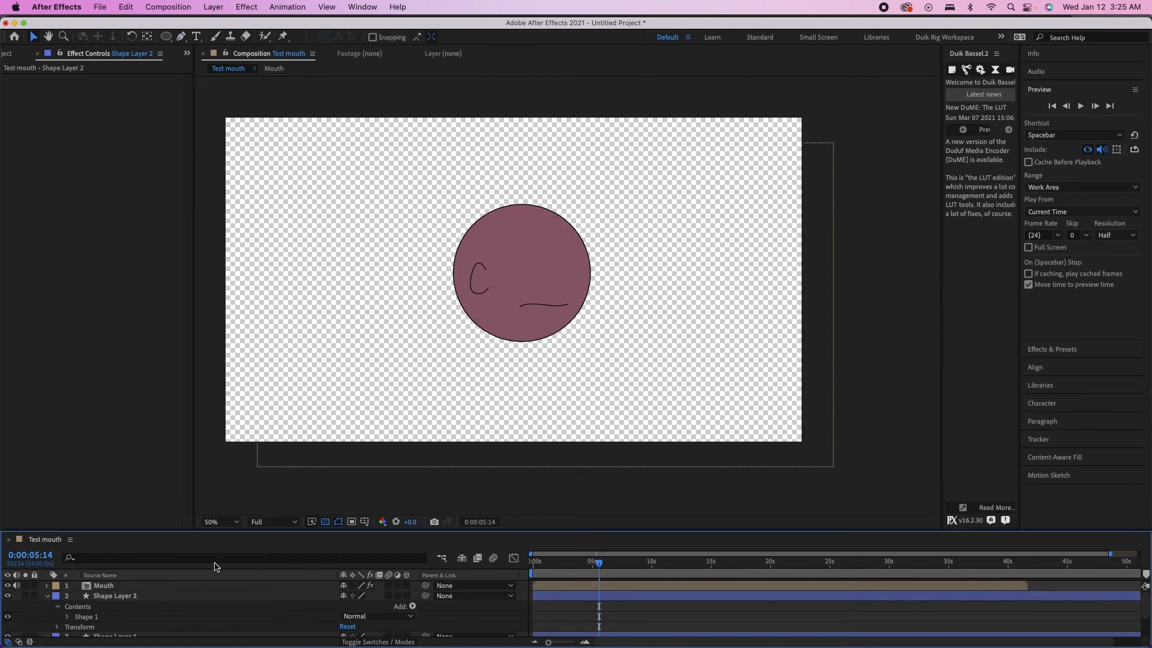
{"action": "left_click", "coordinate": [107, 595]}
{"action": "left_click", "coordinate": [235, 6]}
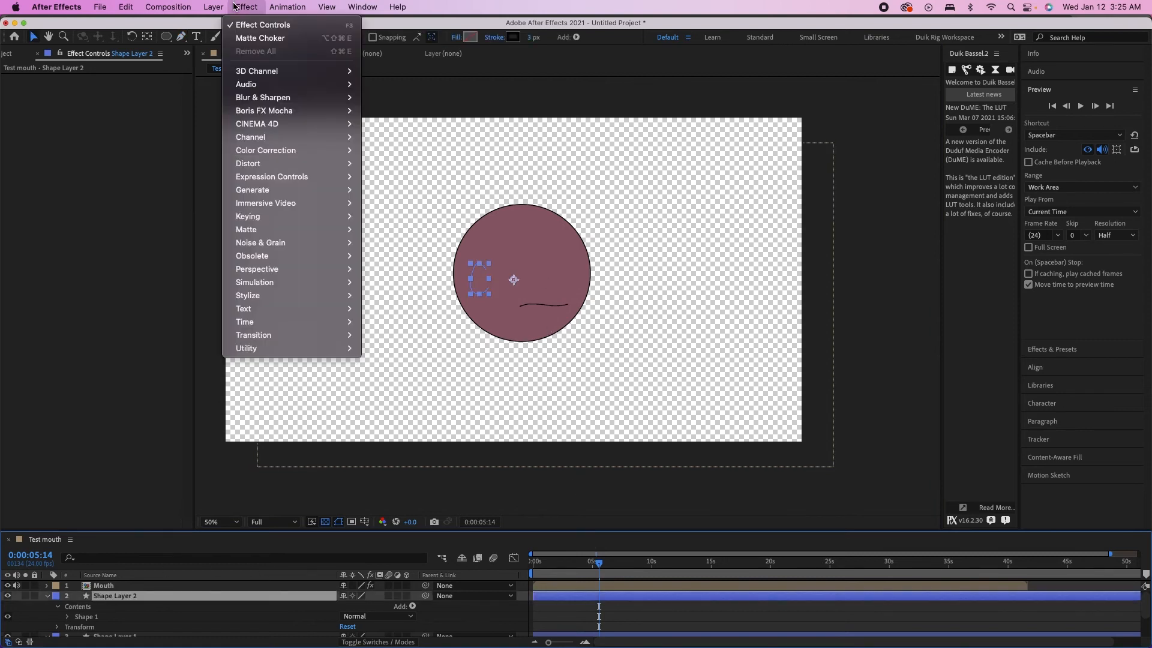
{"action": "mouse_move", "coordinate": [213, 7]}
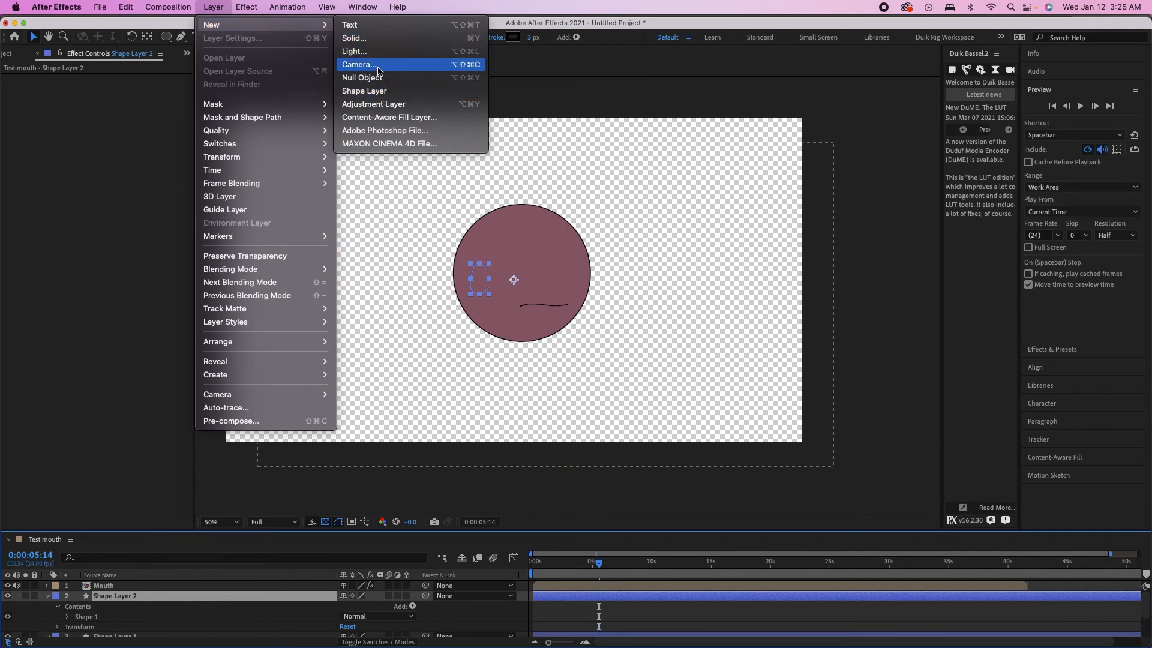
{"action": "left_click", "coordinate": [378, 80]}
{"action": "key", "text": "super+z"}
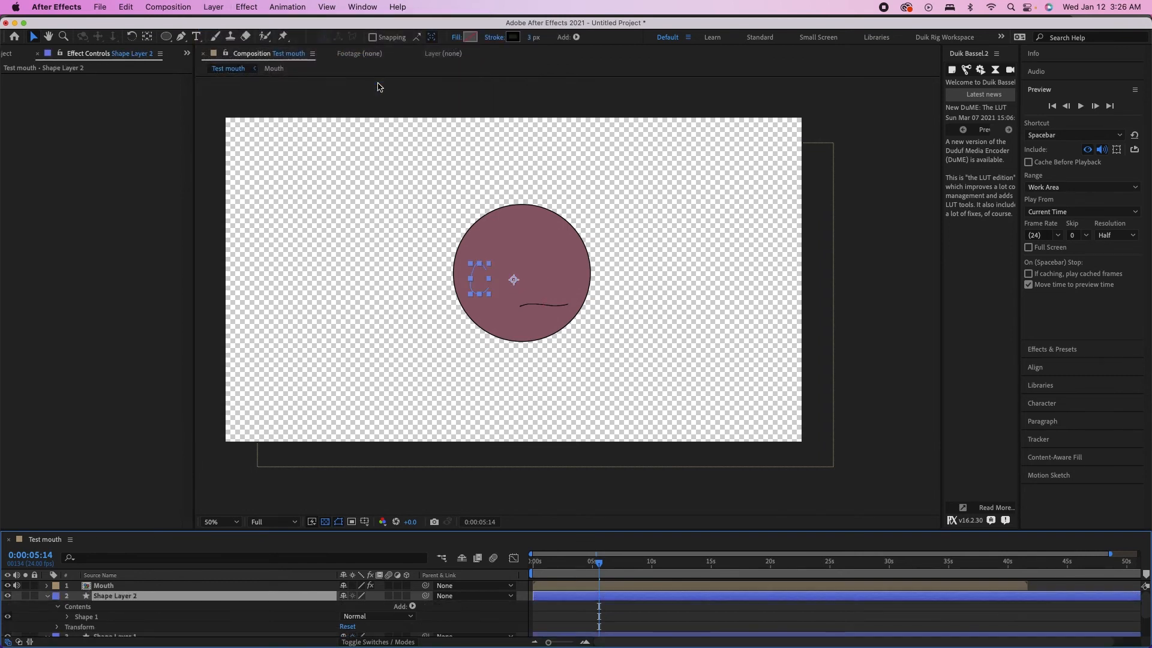
Add another shape layer above the ear and draw a small upright ellipse above the mouth as the eye
{"action": "left_click", "coordinate": [213, 7]}
{"action": "mouse_move", "coordinate": [228, 24]}
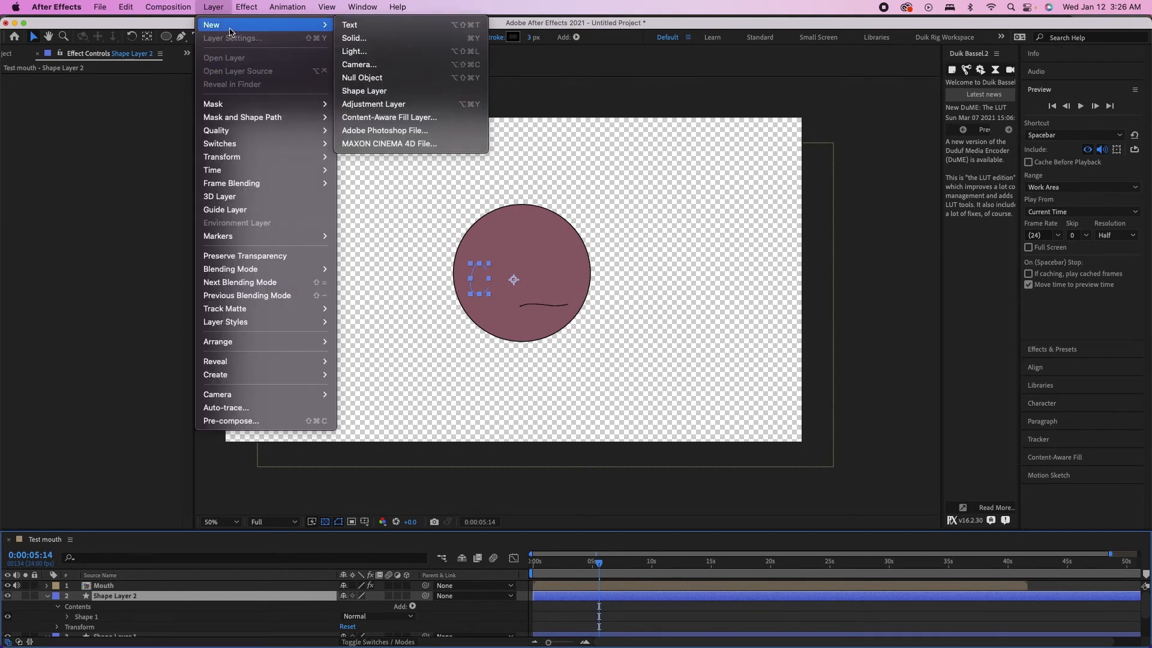
{"action": "left_click", "coordinate": [364, 91]}
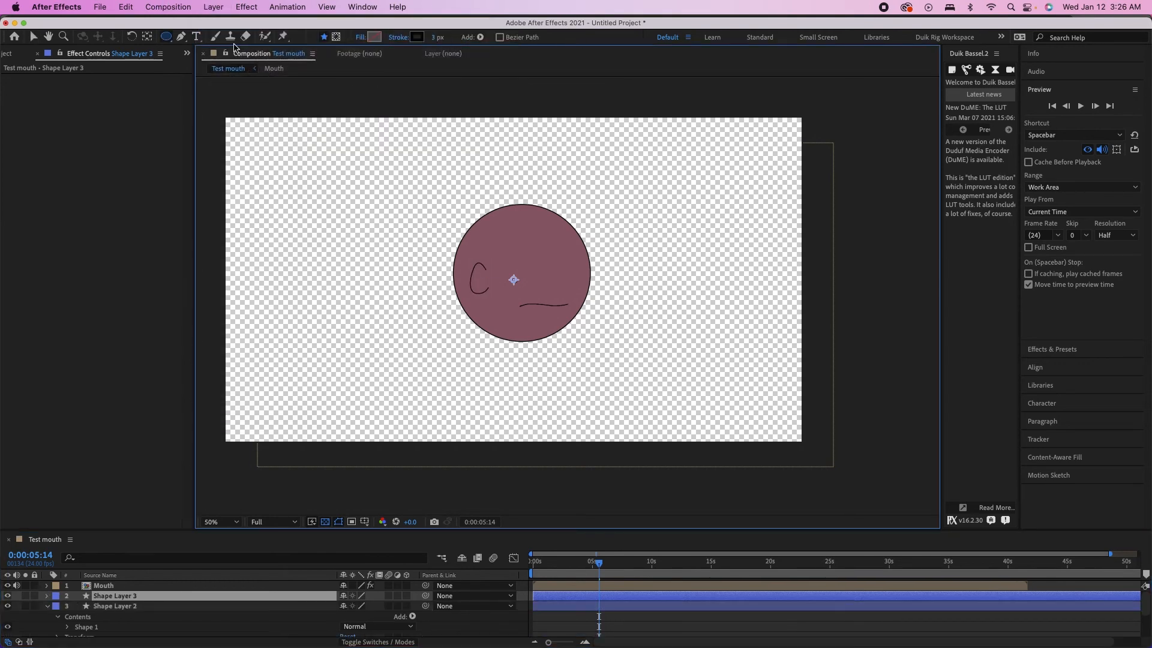
{"action": "left_click", "coordinate": [166, 37]}
{"action": "left_click_drag", "start_coordinate": [517, 247], "coordinate": [550, 279]}
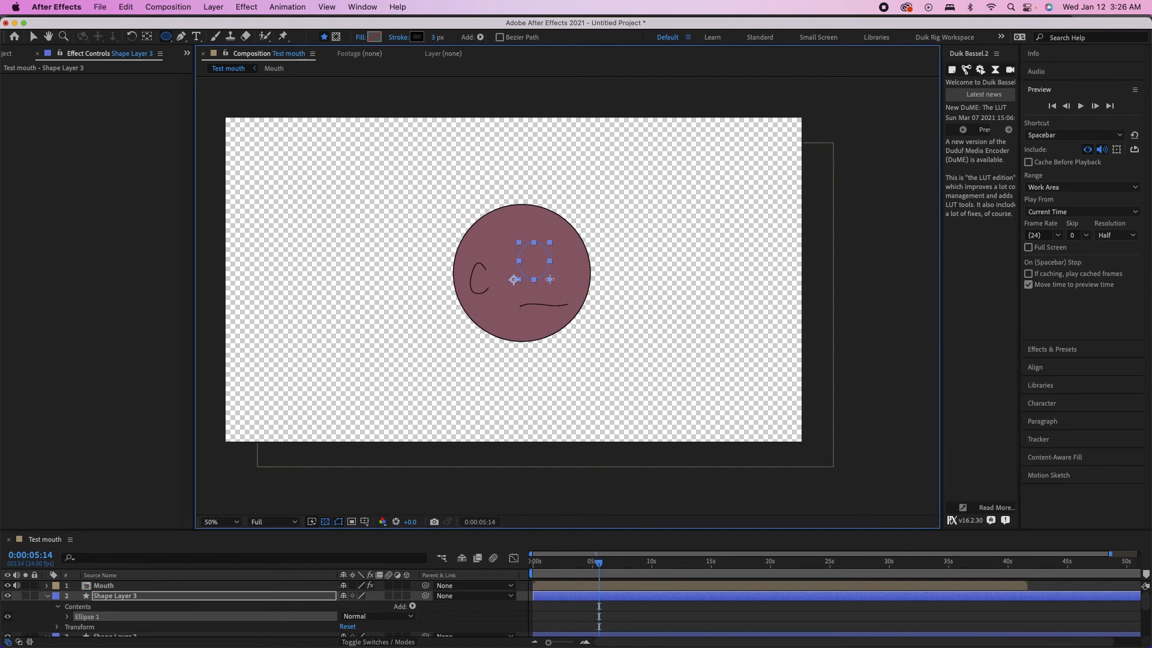
Give the eye ellipse a solid fill in the off-white colour EEEEEE
{"action": "left_click", "coordinate": [360, 38]}
{"action": "left_click", "coordinate": [531, 279]}
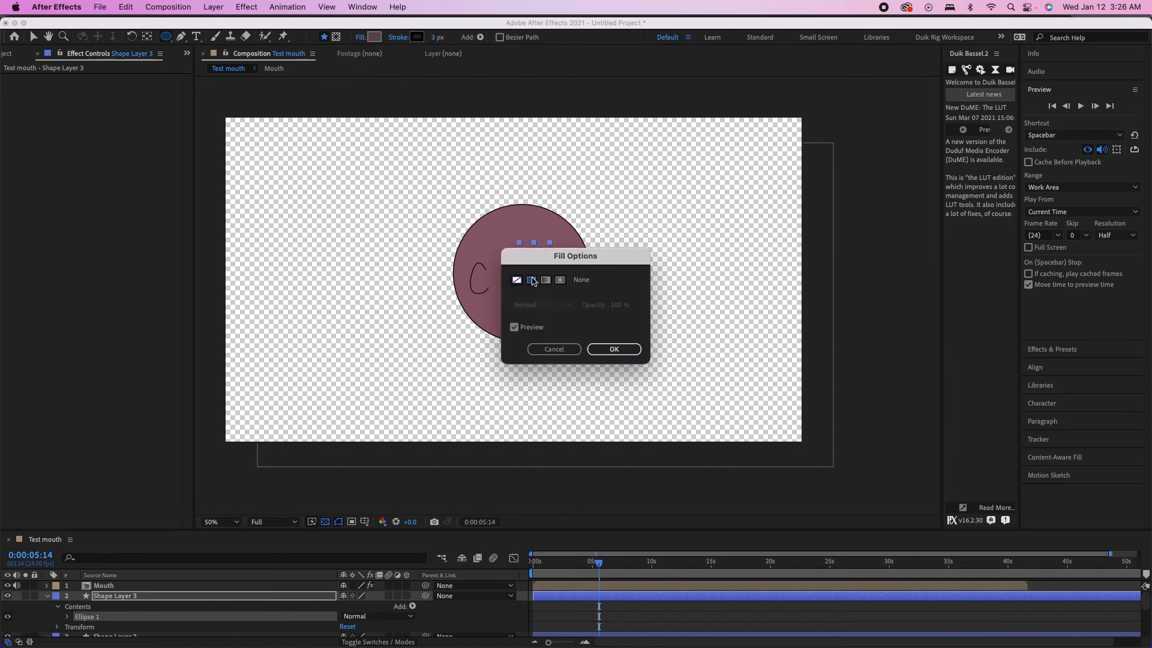
{"action": "left_click", "coordinate": [624, 352]}
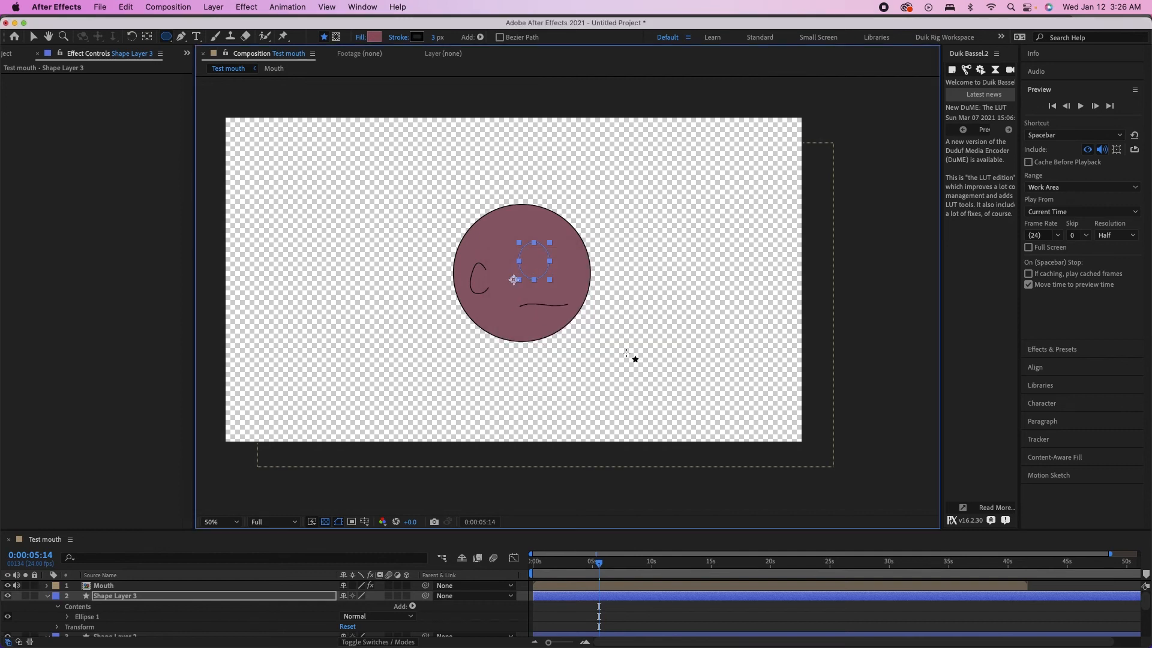
{"action": "left_click", "coordinate": [374, 37]}
{"action": "left_click_drag", "start_coordinate": [758, 261], "coordinate": [700, 186]}
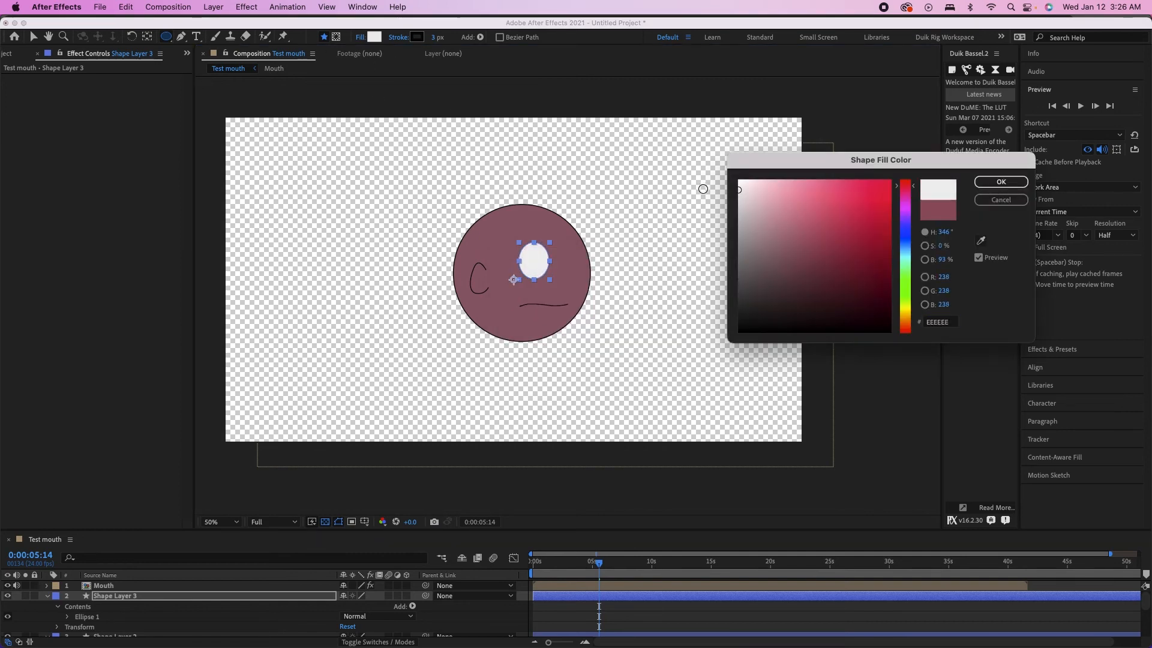
{"action": "left_click", "coordinate": [1000, 182]}
Centre the eye layer's anchor point on the ellipse and duplicate the layer
{"action": "key", "text": "v"}
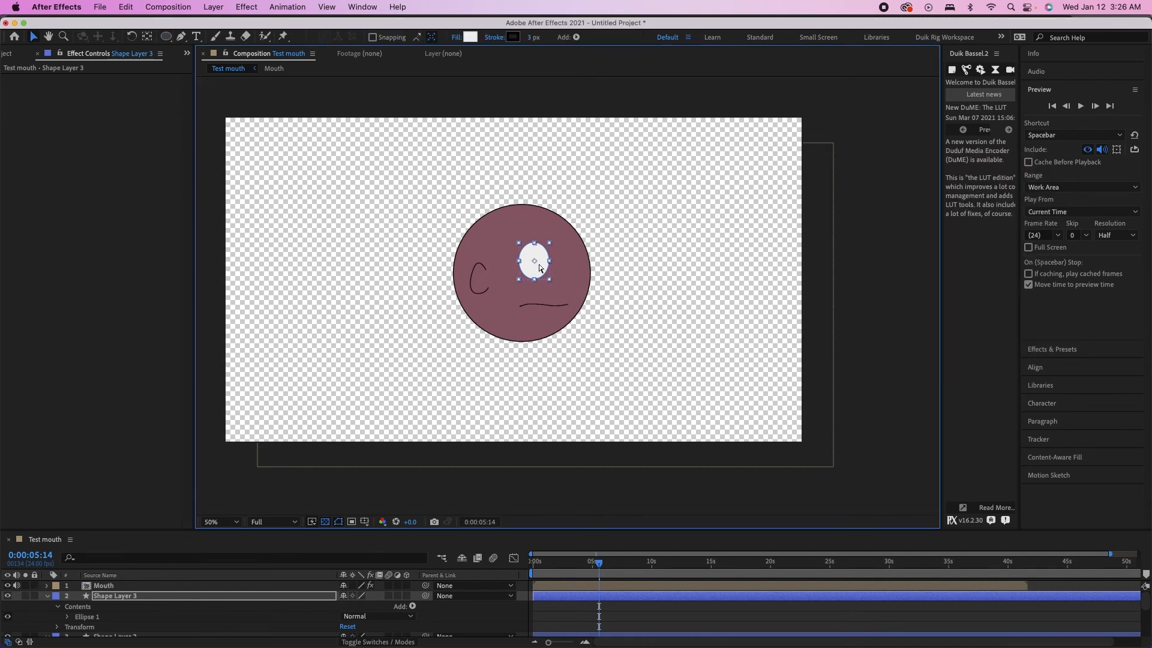
{"action": "scroll", "coordinate": [539, 268], "scroll_direction": "up", "scroll_amount": 3}
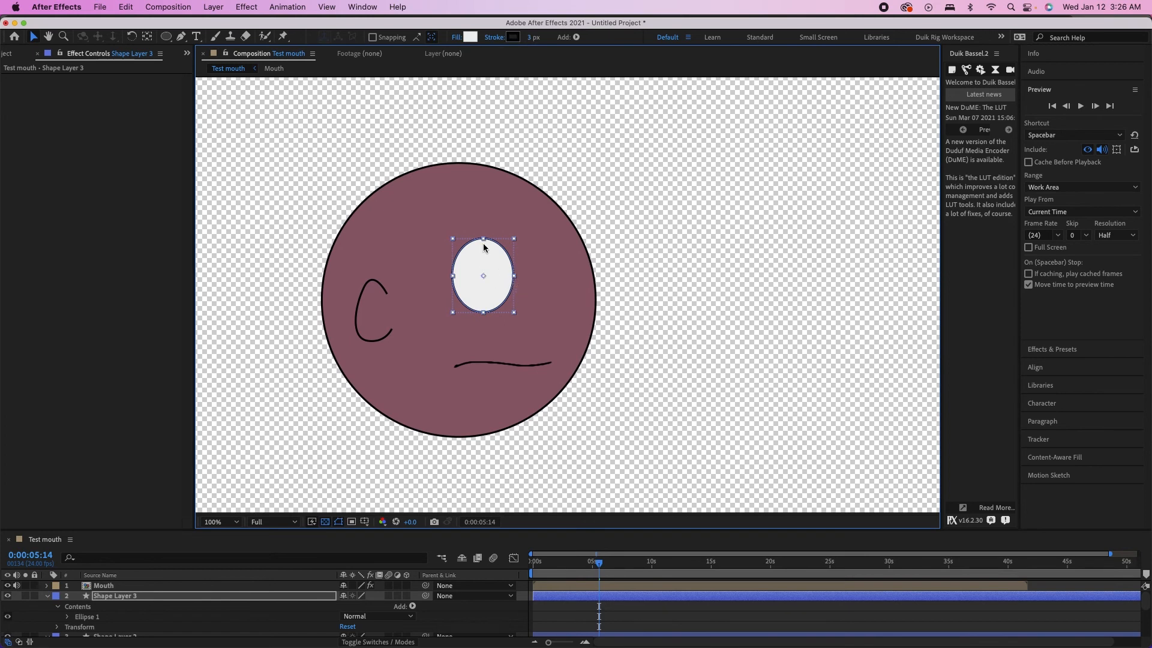
{"action": "key", "text": "a"}
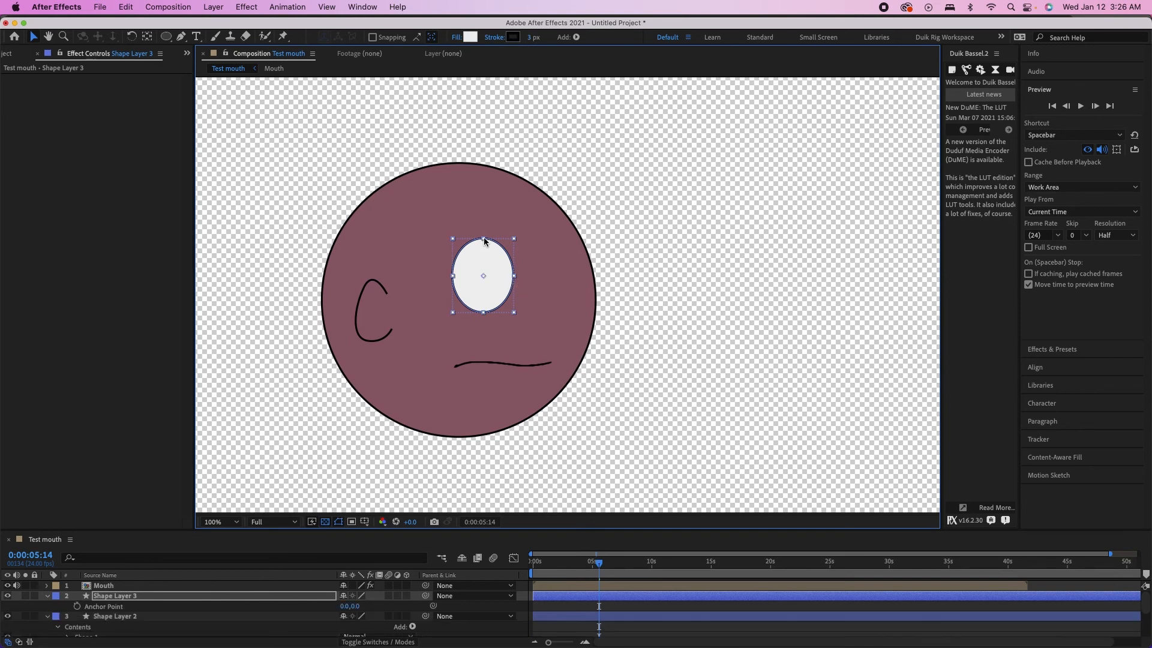
{"action": "key", "text": "a"}
{"action": "key", "text": "g"}
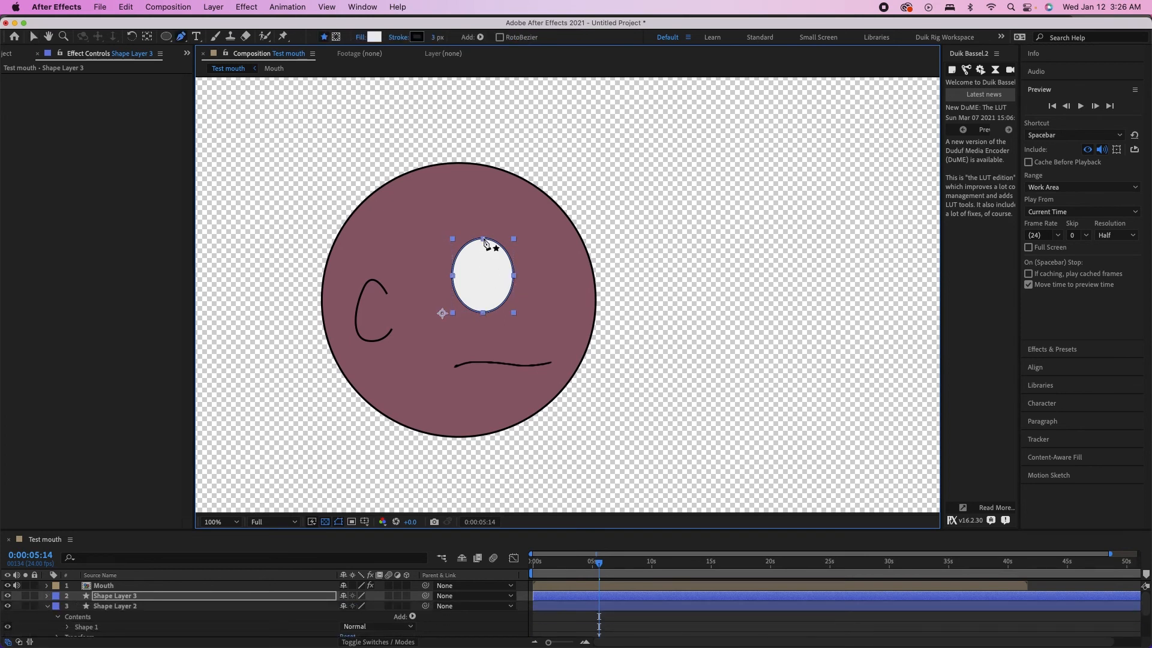
{"action": "key", "text": "super+alt+Home"}
{"action": "key", "text": "super+d"}
{"action": "key", "text": "v"}
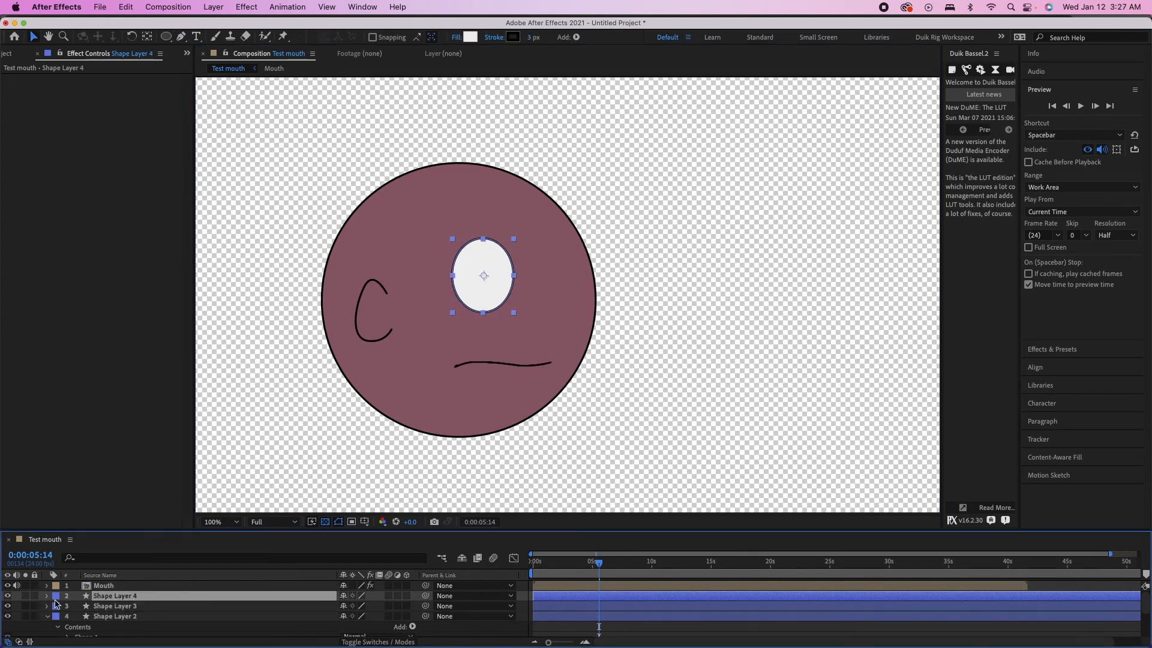
Set the label colour of both eye layers to Orange
{"action": "left_click", "coordinate": [100, 605], "text": "shift"}
{"action": "left_click", "coordinate": [54, 607]}
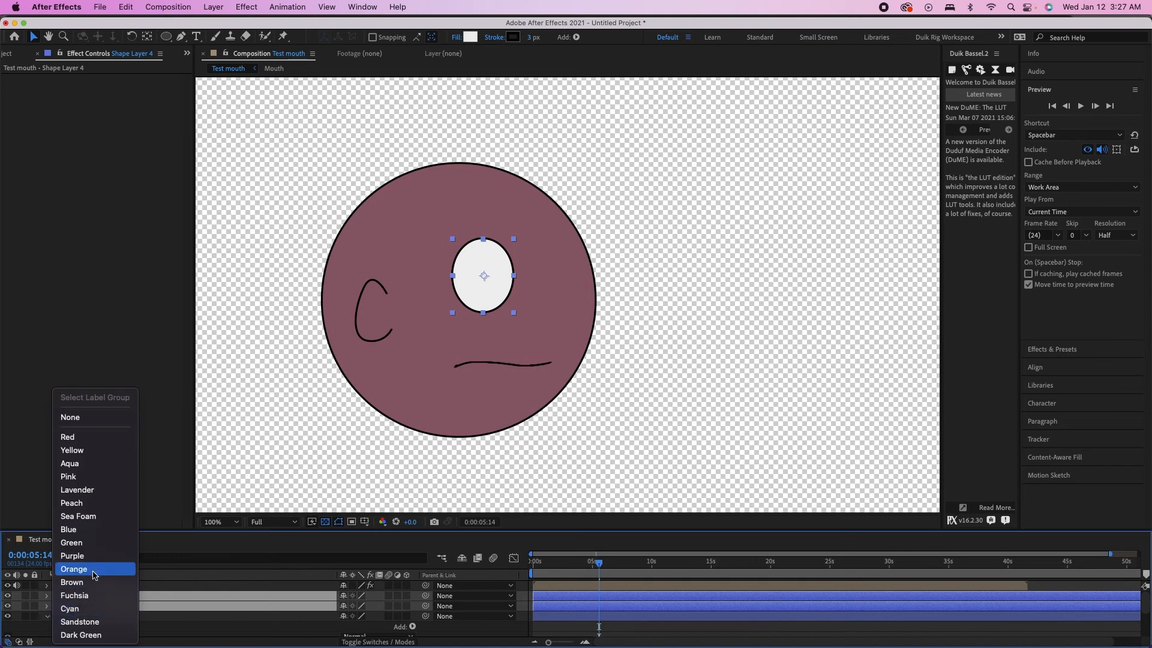
{"action": "left_click", "coordinate": [90, 568]}
Recolour the duplicate eye on Shape Layer 4 by sampling the face's maroon and choosing a slightly darker shade
{"action": "left_click", "coordinate": [108, 588]}
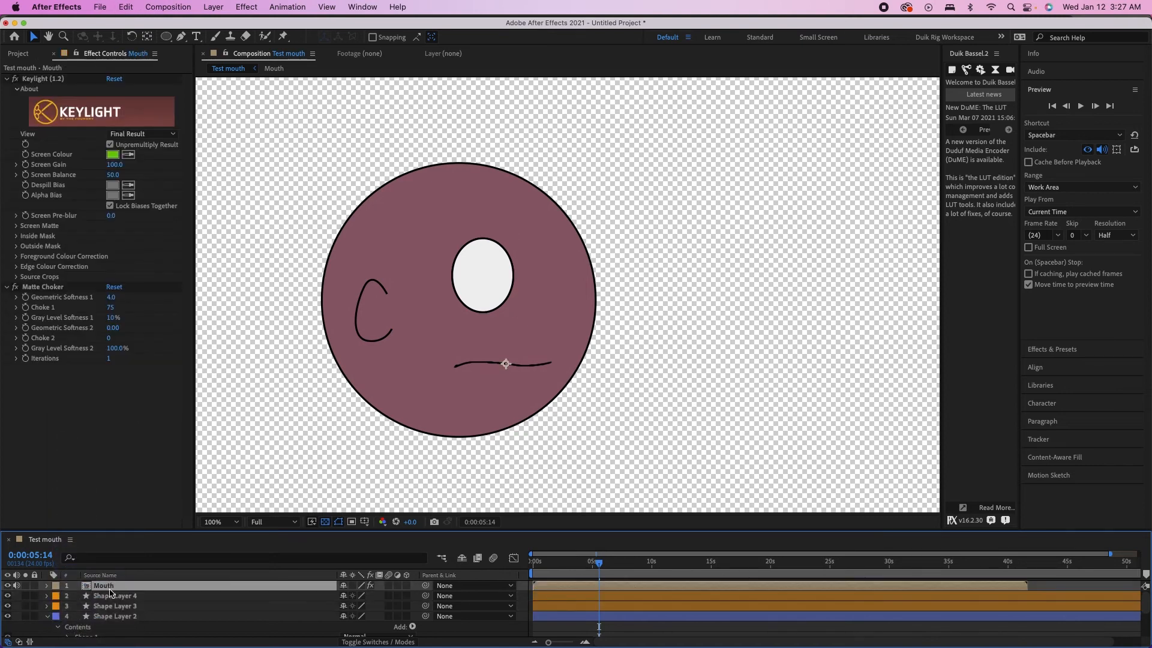
{"action": "left_click", "coordinate": [110, 598]}
{"action": "left_click", "coordinate": [112, 607]}
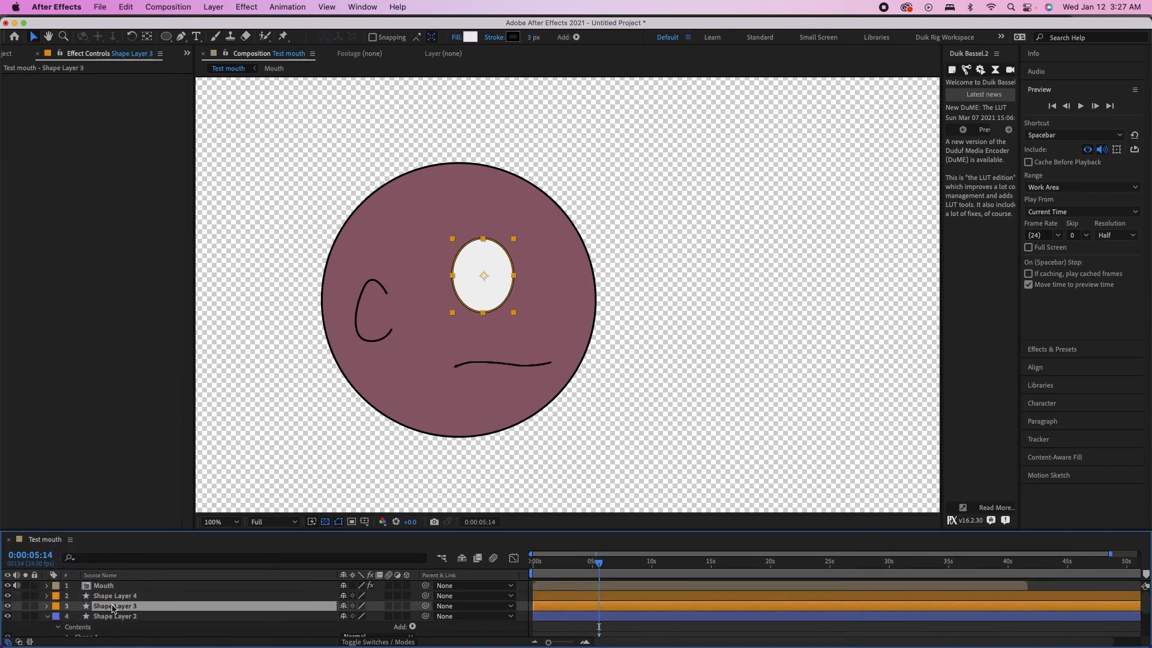
{"action": "left_click", "coordinate": [112, 598]}
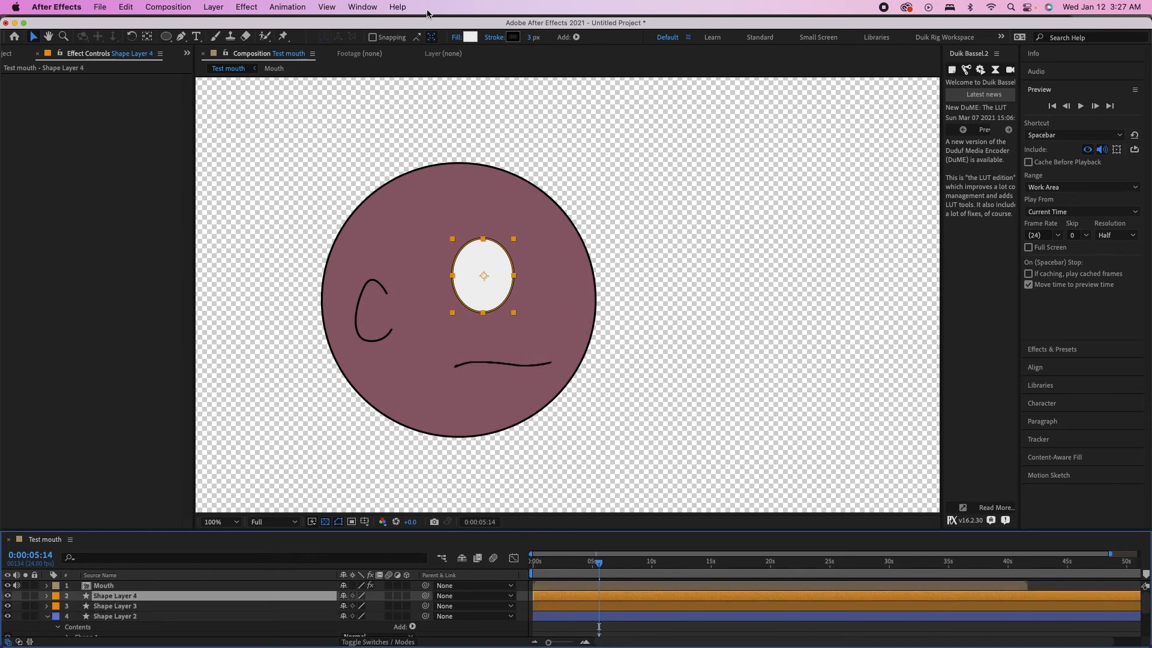
{"action": "left_click", "coordinate": [471, 38]}
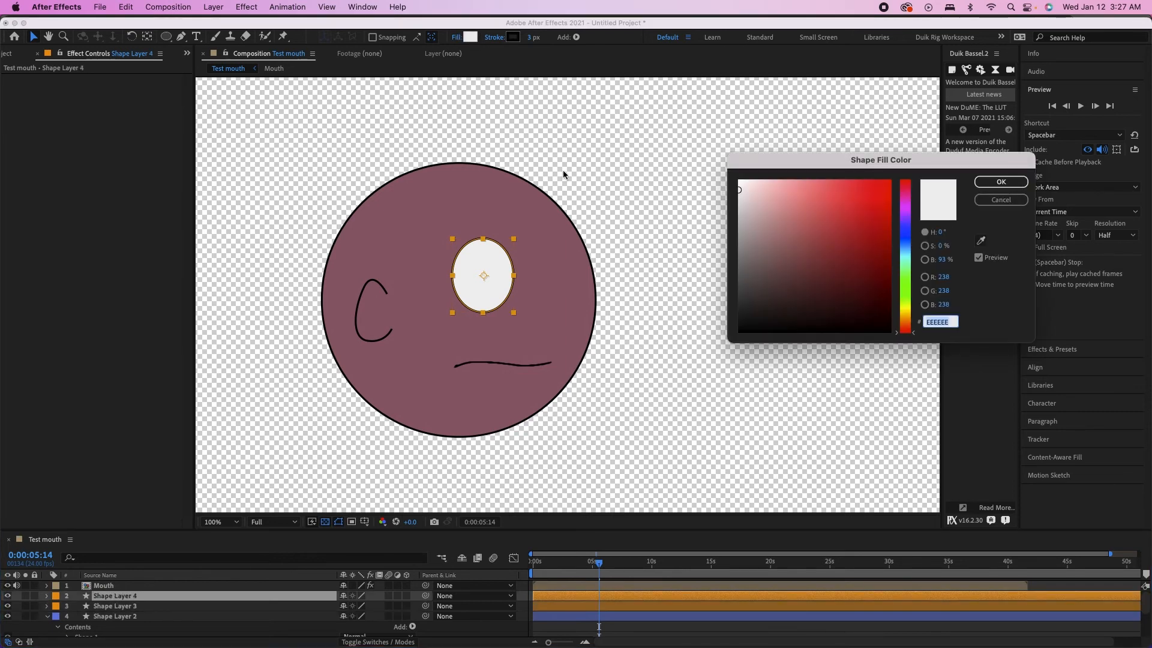
{"action": "left_click", "coordinate": [981, 241]}
{"action": "left_click", "coordinate": [579, 225]}
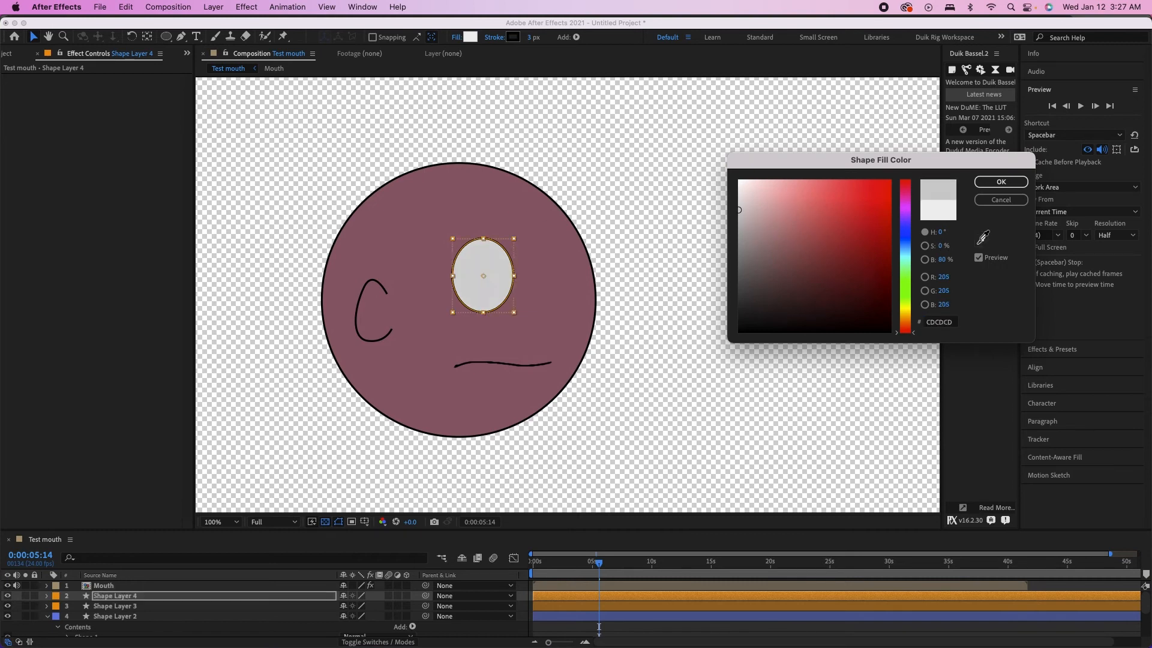
{"action": "left_click", "coordinate": [559, 256]}
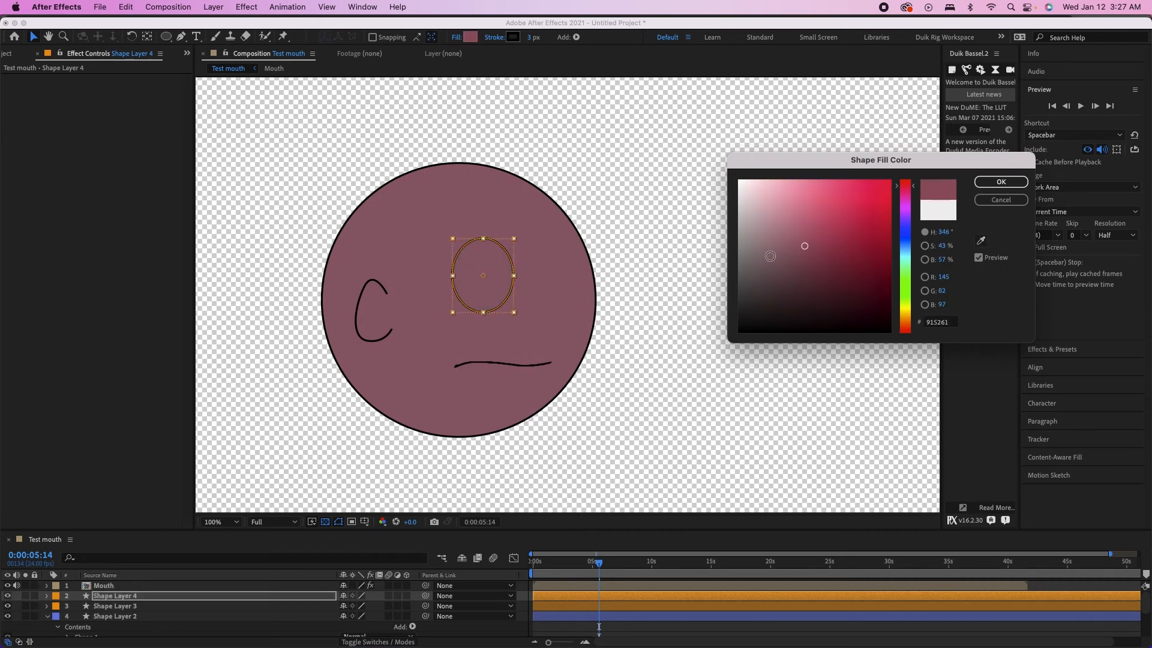
{"action": "left_click", "coordinate": [807, 256]}
{"action": "left_click", "coordinate": [1000, 181]}
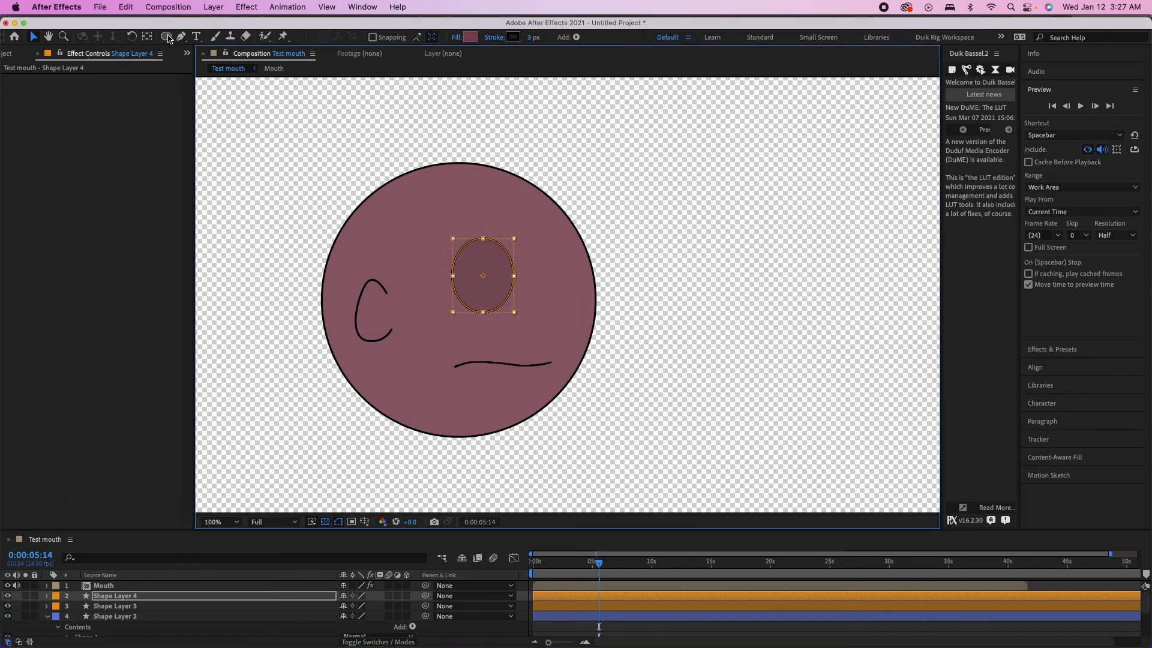
{"action": "left_click_drag", "start_coordinate": [166, 39], "coordinate": [211, 43]}
{"action": "left_click_drag", "start_coordinate": [434, 218], "coordinate": [515, 276]}
{"action": "key", "text": "super+z"}
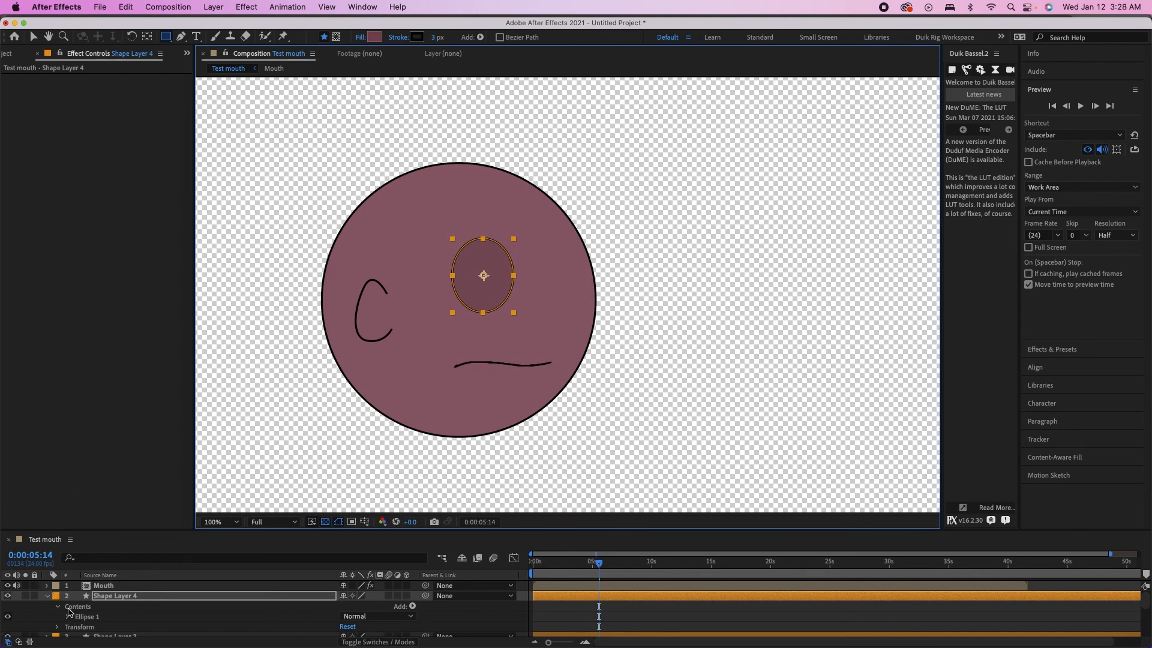
Pre-compose Shape Layer 4 into a new composition named Eyelid
{"action": "left_click", "coordinate": [117, 600]}
{"action": "left_click", "coordinate": [46, 596]}
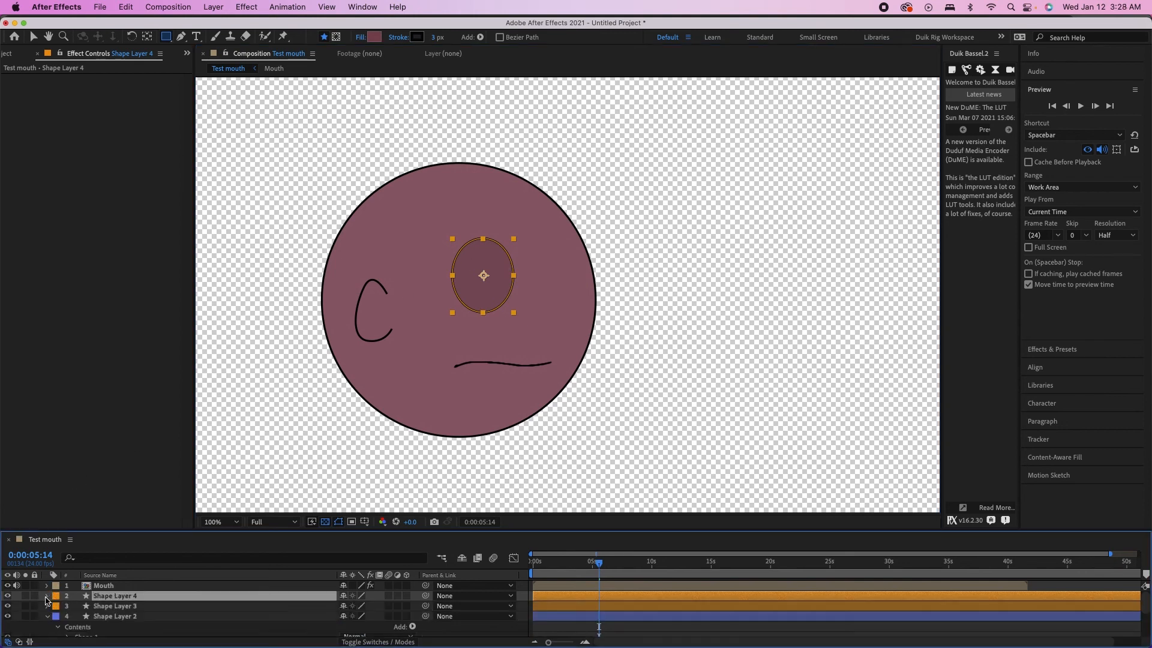
{"action": "right_click", "coordinate": [130, 599]}
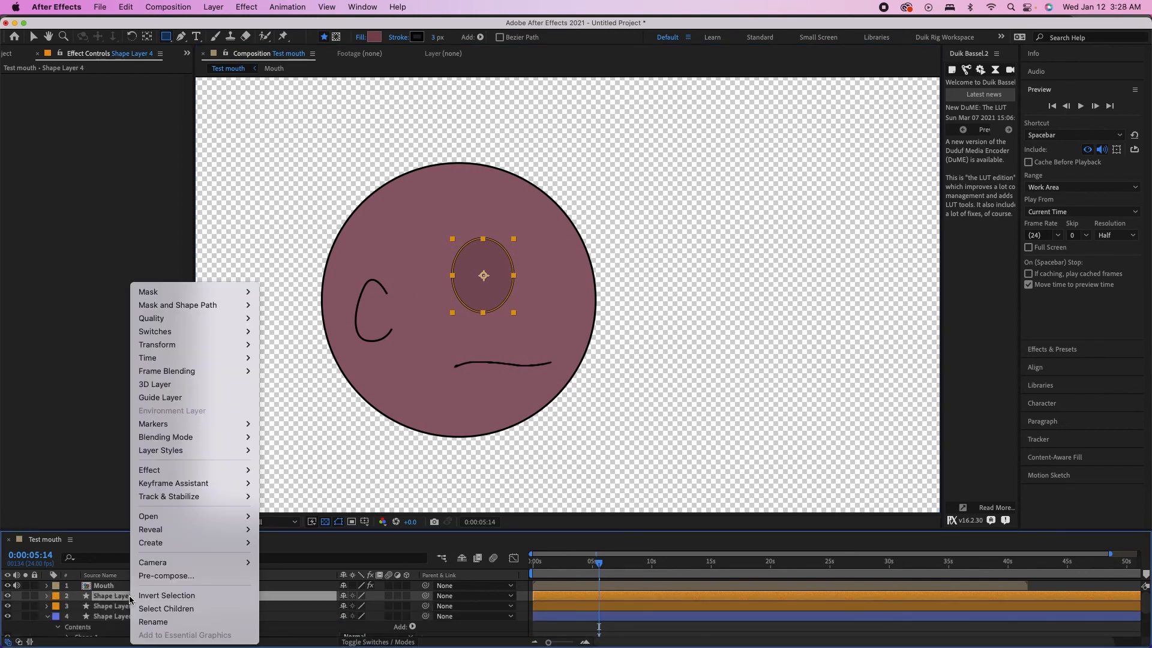
{"action": "left_click", "coordinate": [169, 572]}
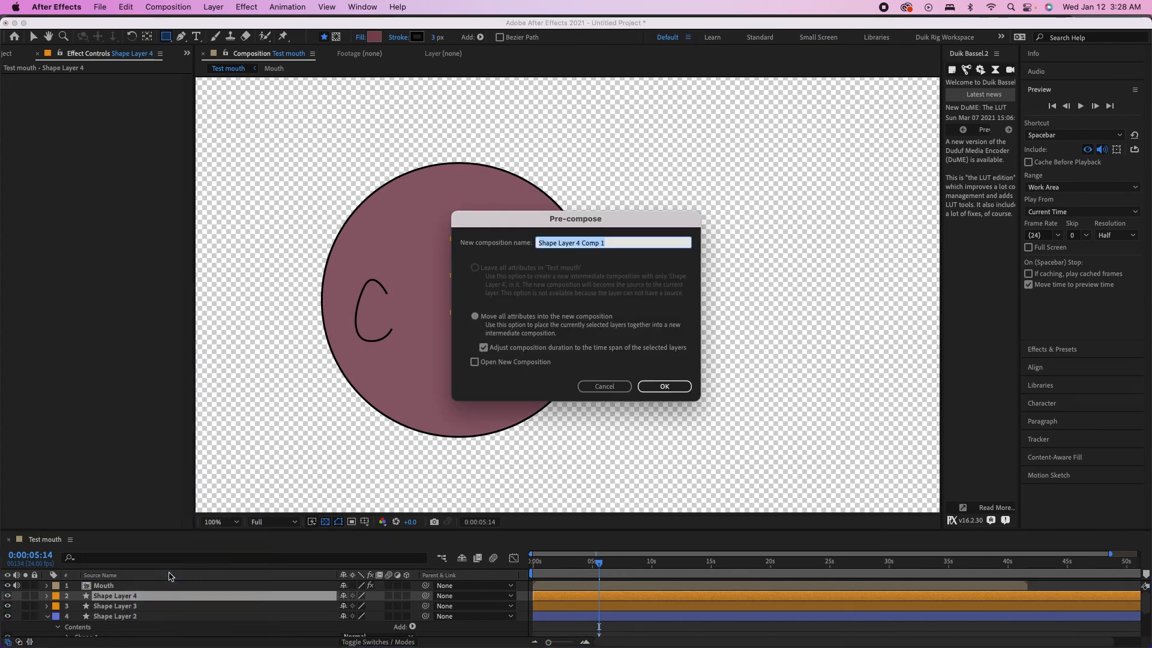
{"action": "type", "text": "Eyelid"}
{"action": "key", "text": "Return"}
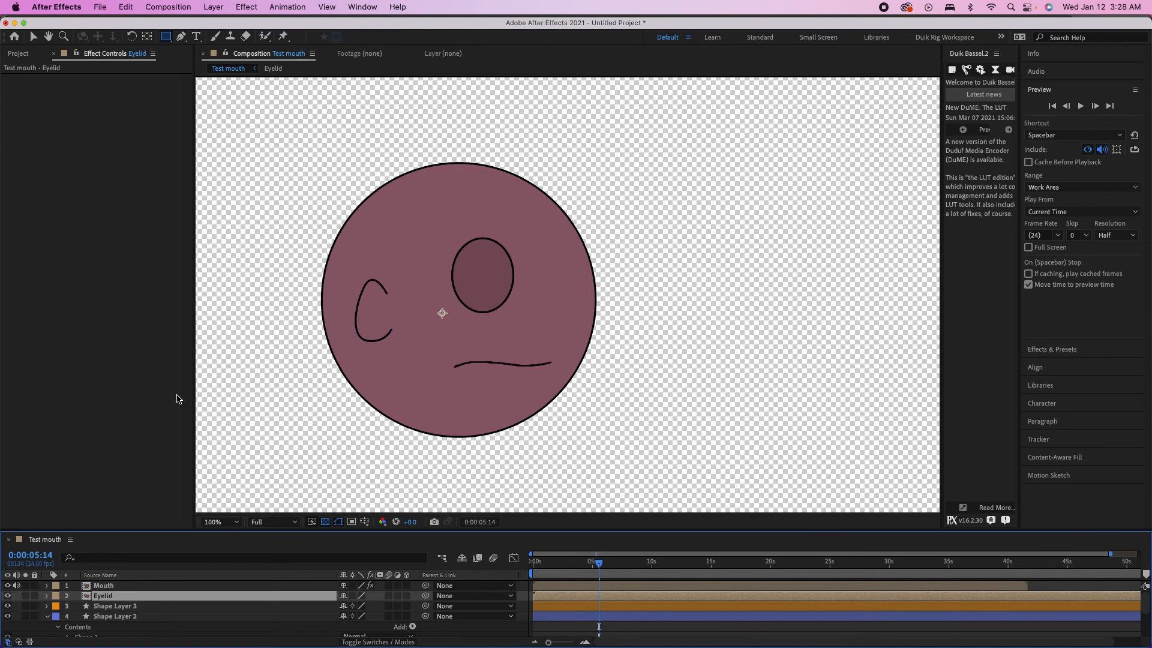
Draw a rectangular mask on the Eyelid layer so that it covers only the upper half of the eye
{"action": "left_click_drag", "start_coordinate": [424, 215], "coordinate": [541, 273]}
{"action": "key", "text": "v"}
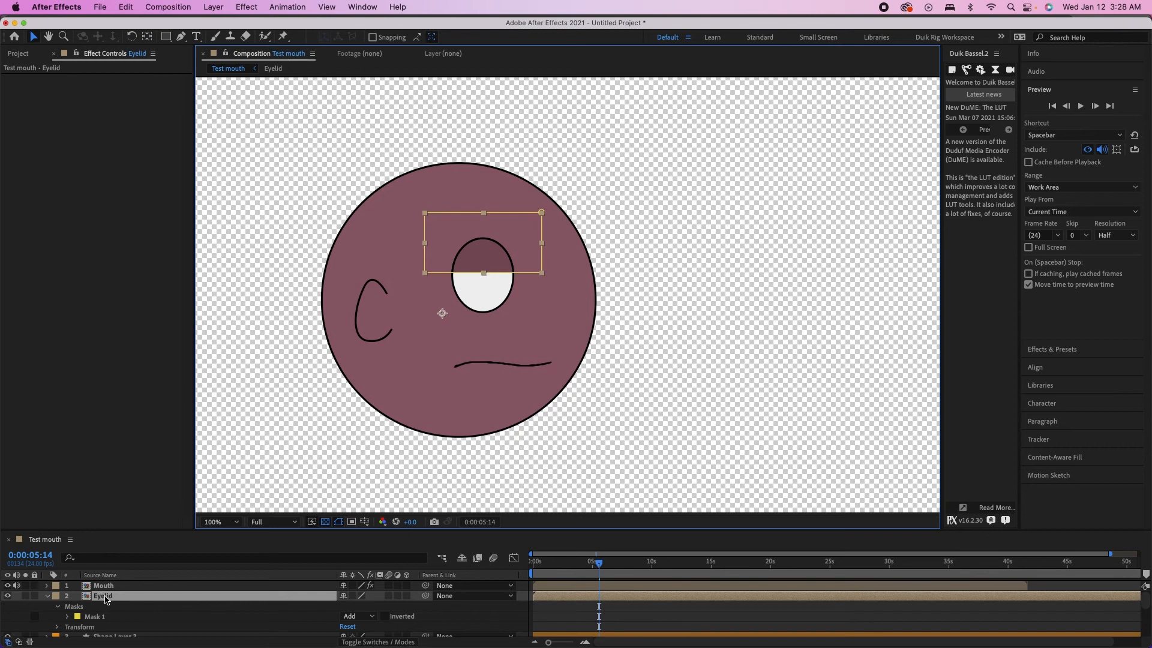
{"action": "scroll", "coordinate": [108, 599], "scroll_direction": "down", "scroll_amount": 3}
{"action": "scroll", "coordinate": [108, 600], "scroll_direction": "up", "scroll_amount": 3}
Set the label colour of the Eyelid layer and the eye's Shape Layer 3 to Orange
{"action": "scroll", "coordinate": [139, 623], "scroll_direction": "down", "scroll_amount": 2}
{"action": "left_click", "coordinate": [138, 619], "text": "shift"}
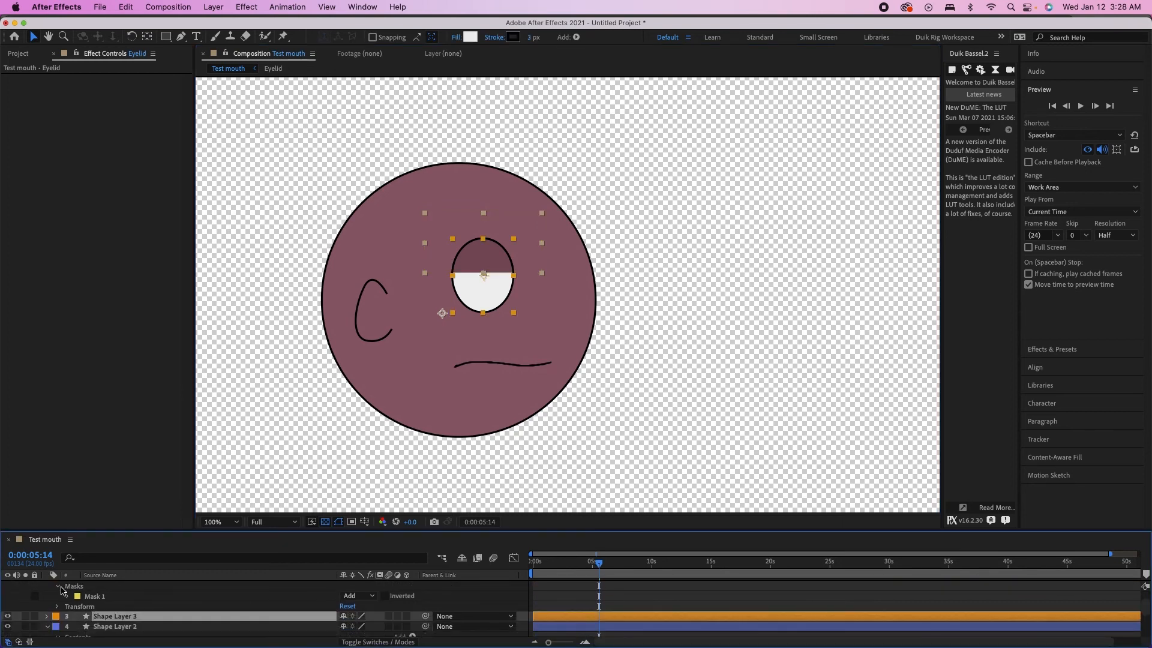
{"action": "scroll", "coordinate": [63, 591], "scroll_direction": "up", "scroll_amount": 2}
{"action": "left_click", "coordinate": [47, 595]}
{"action": "left_click", "coordinate": [55, 595]}
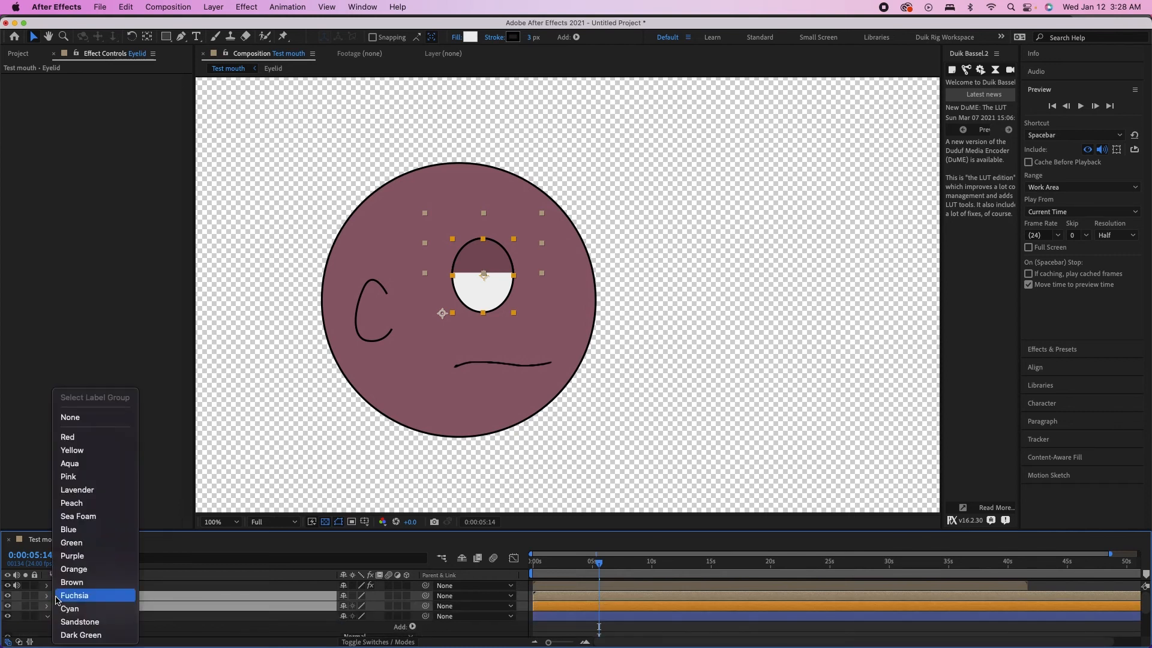
{"action": "left_click", "coordinate": [84, 568]}
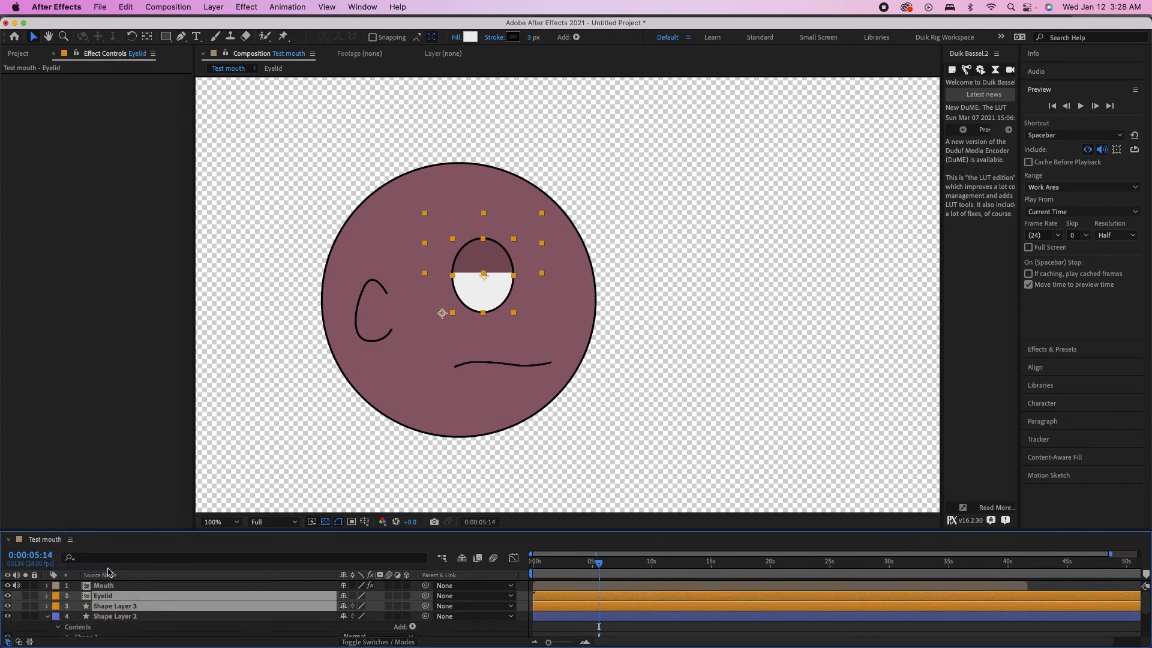
Add a new shape layer above the Eyelid layer and draw a small round pupil in the white of the eye
{"action": "left_click", "coordinate": [123, 596]}
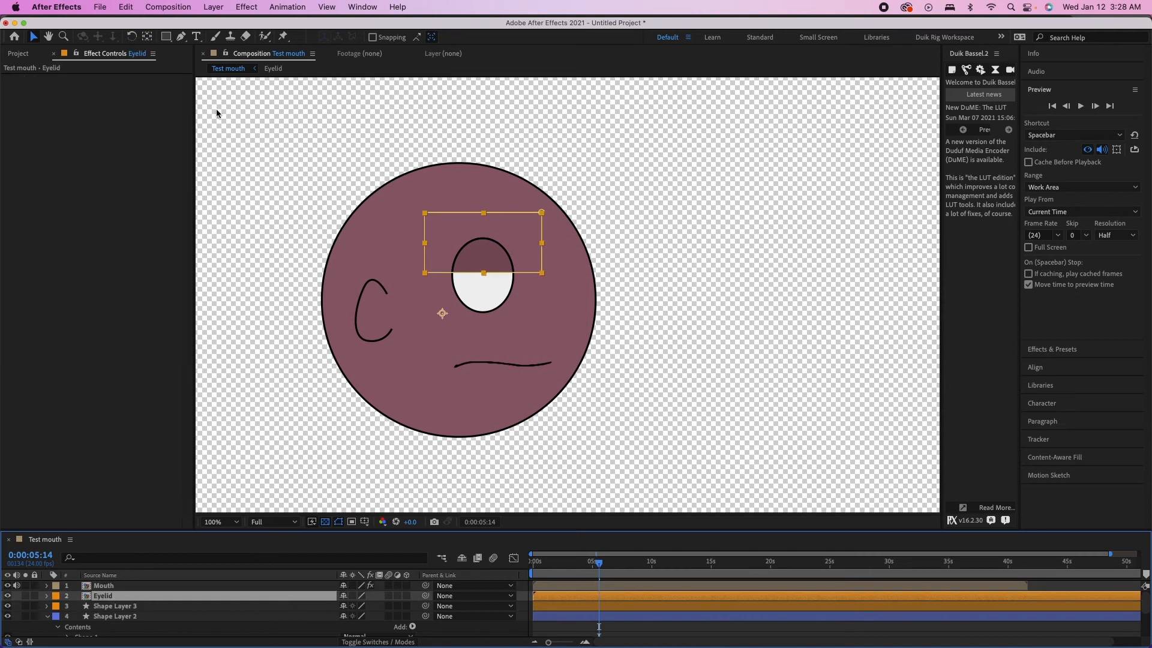
{"action": "left_click", "coordinate": [214, 6]}
{"action": "mouse_move", "coordinate": [228, 29]}
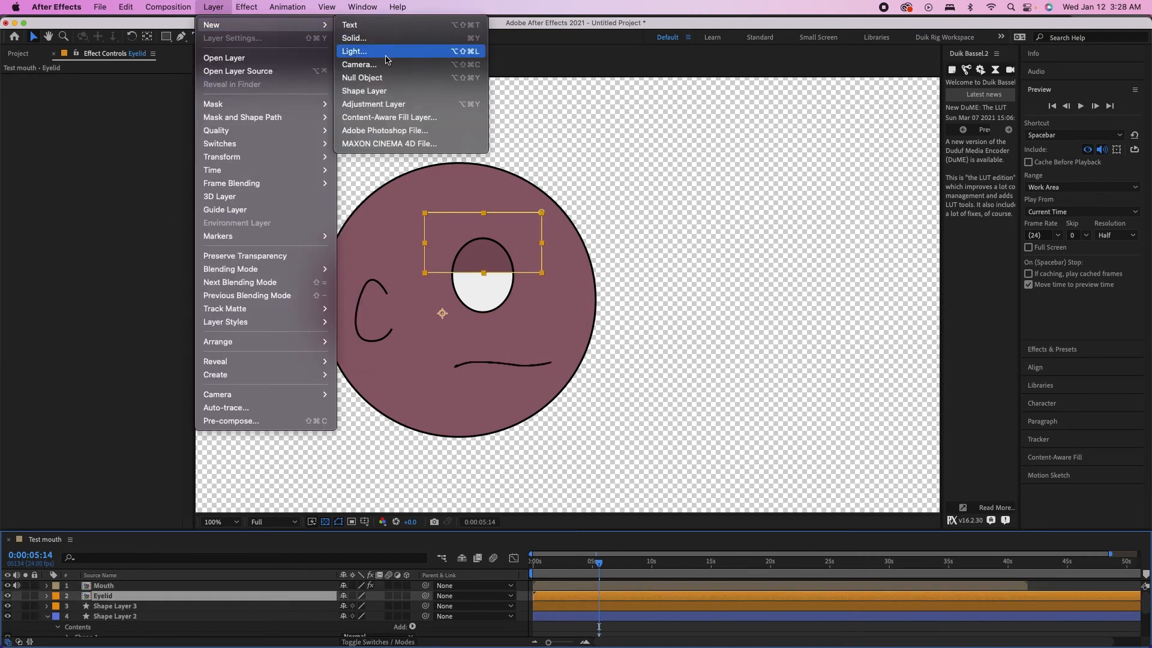
{"action": "left_click", "coordinate": [380, 90]}
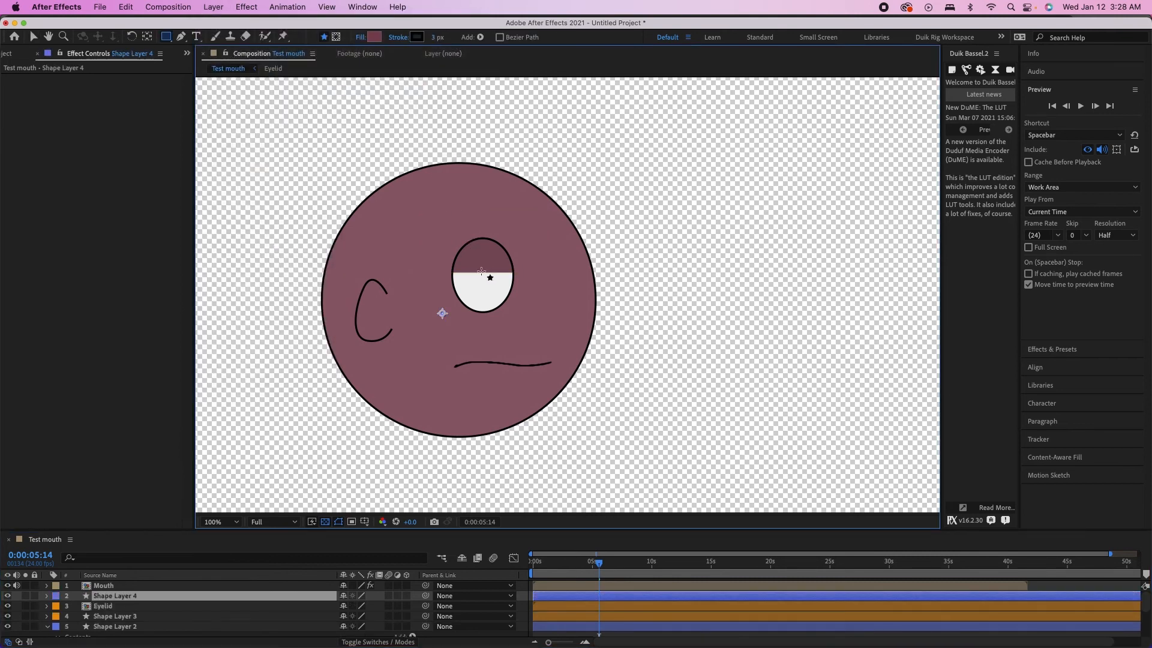
{"action": "left_click_drag", "start_coordinate": [166, 37], "coordinate": [211, 59]}
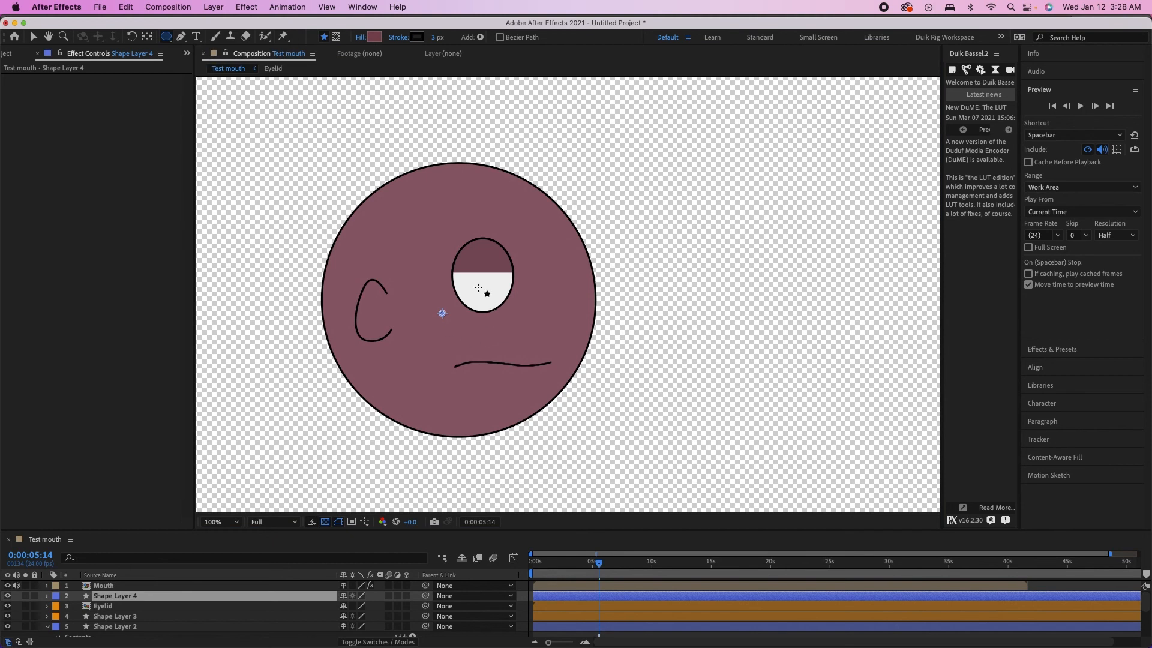
{"action": "left_click_drag", "start_coordinate": [469, 282], "coordinate": [478, 289]}
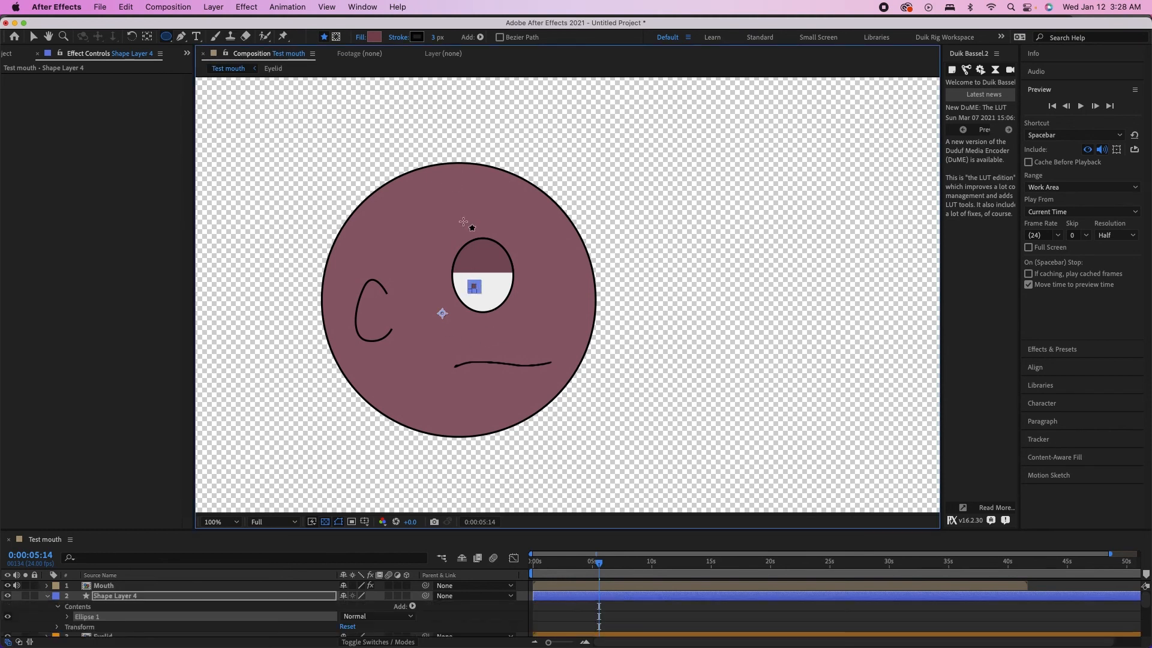
Change the pupil's fill colour to black and inspect it up close
{"action": "left_click", "coordinate": [374, 37]}
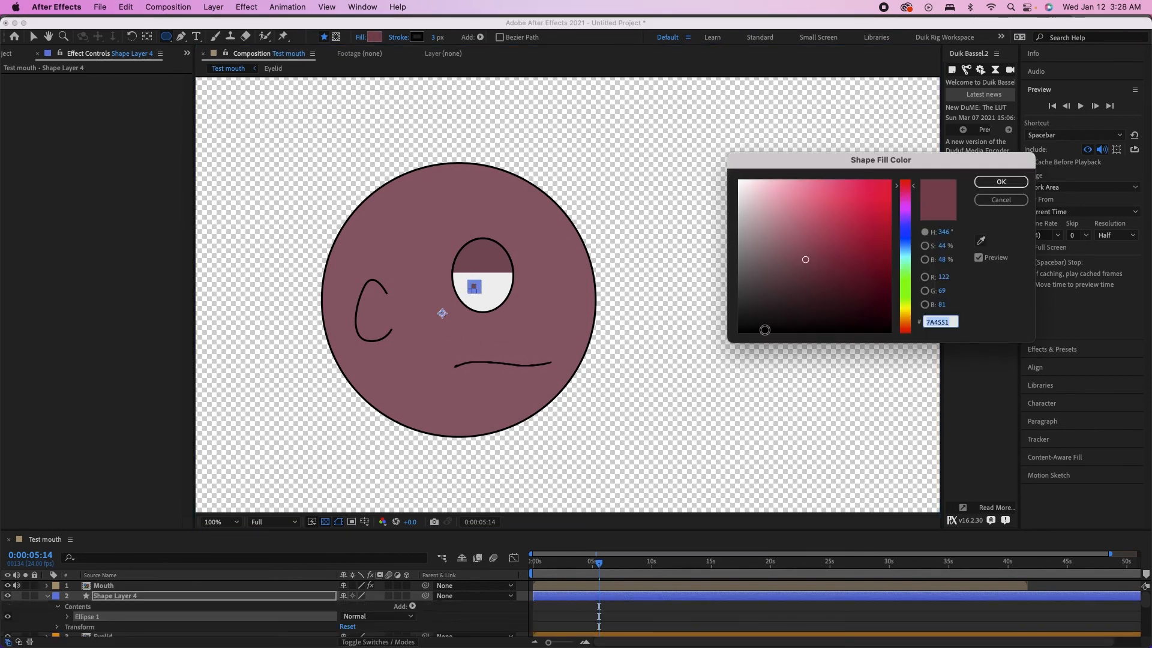
{"action": "mouse_move", "coordinate": [798, 287]}
{"action": "left_mouse_down"}
{"action": "mouse_move", "coordinate": [764, 315]}
{"action": "mouse_move", "coordinate": [759, 337]}
{"action": "left_mouse_up"}
{"action": "key", "text": "Return"}
{"action": "key", "text": "v"}
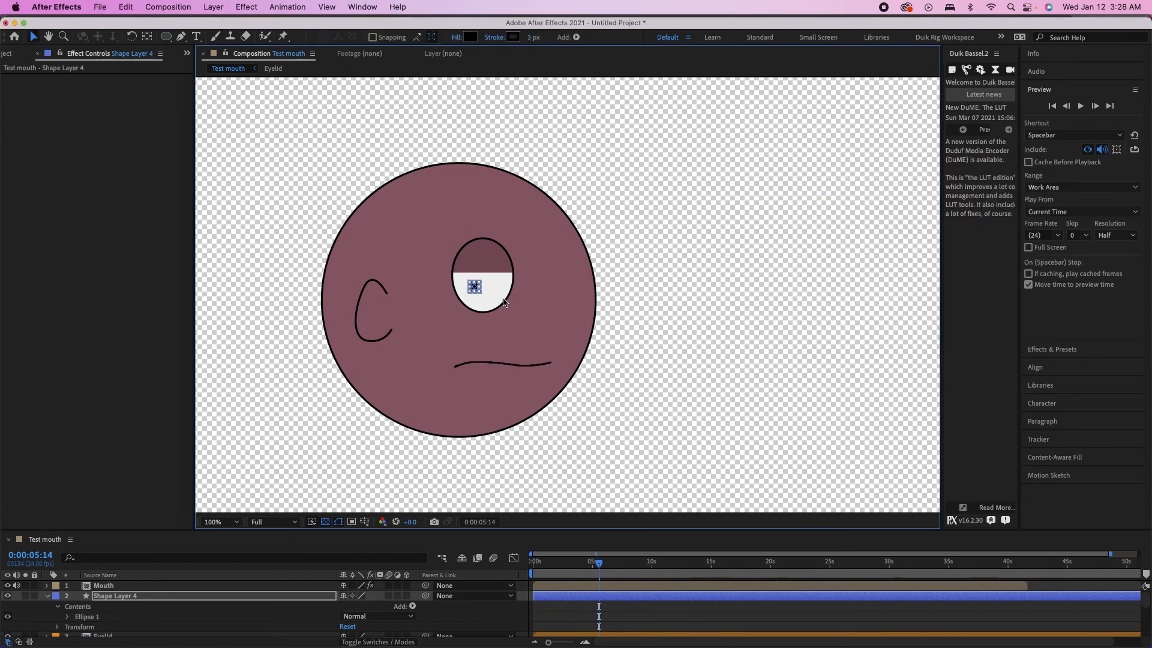
{"action": "key", "text": "period"}
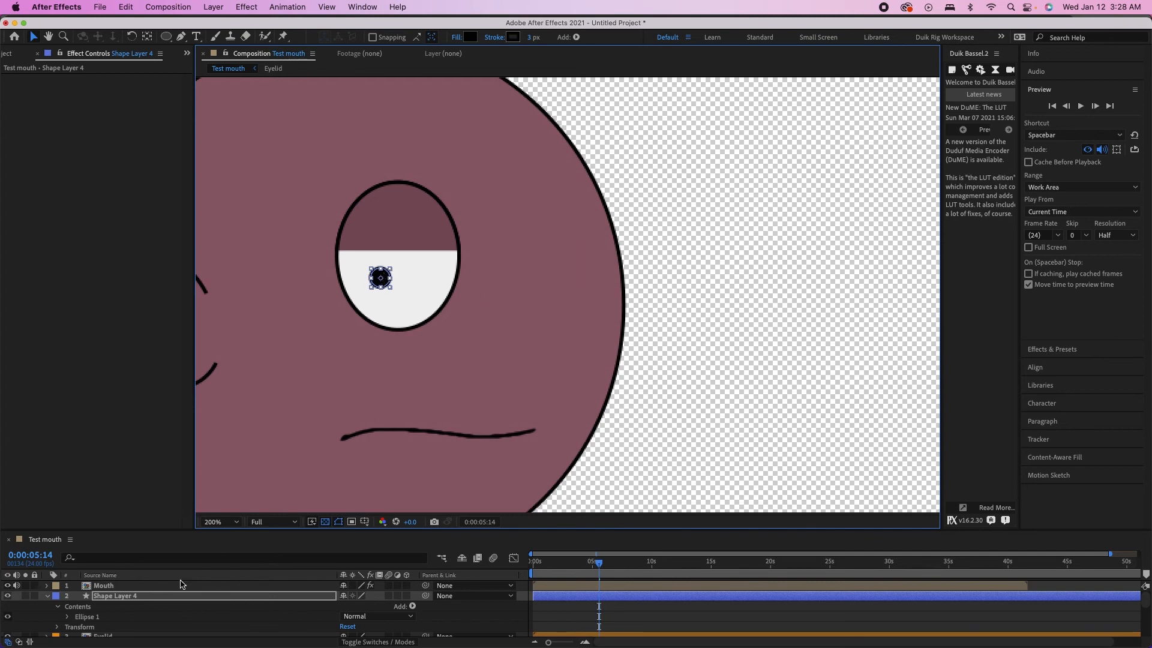
{"action": "key", "text": "comma"}
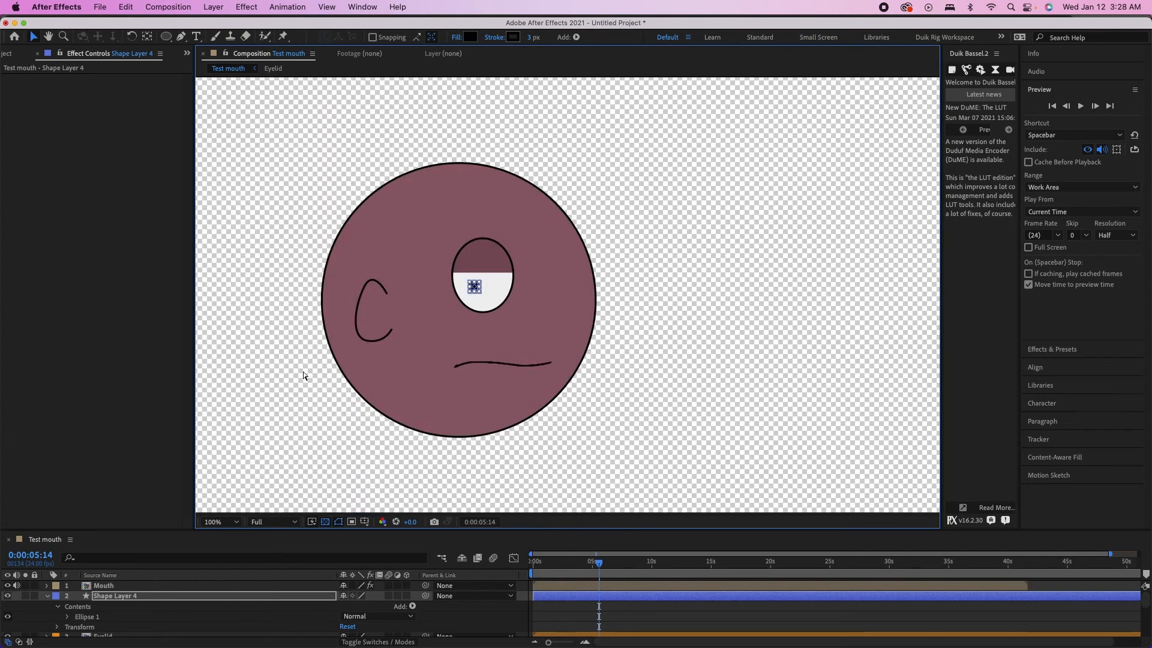
Duplicate the pupil, Eyelid and eye layers together and stack the three copies directly above the originals
{"action": "left_click_drag", "start_coordinate": [170, 529], "coordinate": [180, 399]}
{"action": "left_click", "coordinate": [118, 510], "text": "shift"}
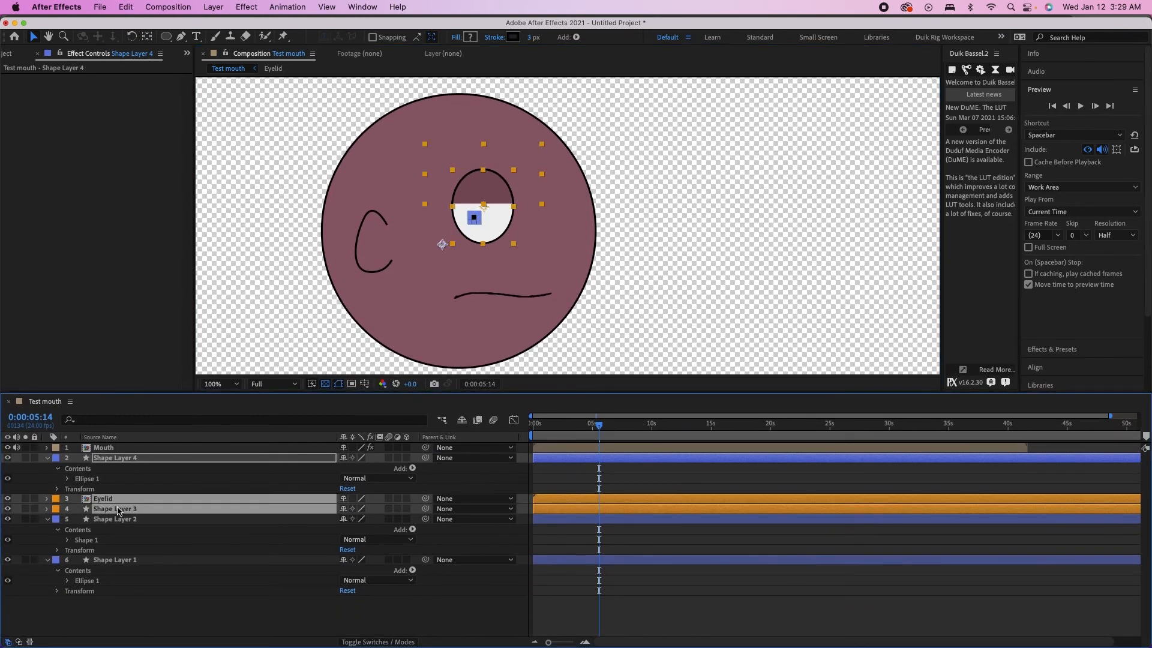
{"action": "left_click", "coordinate": [47, 458]}
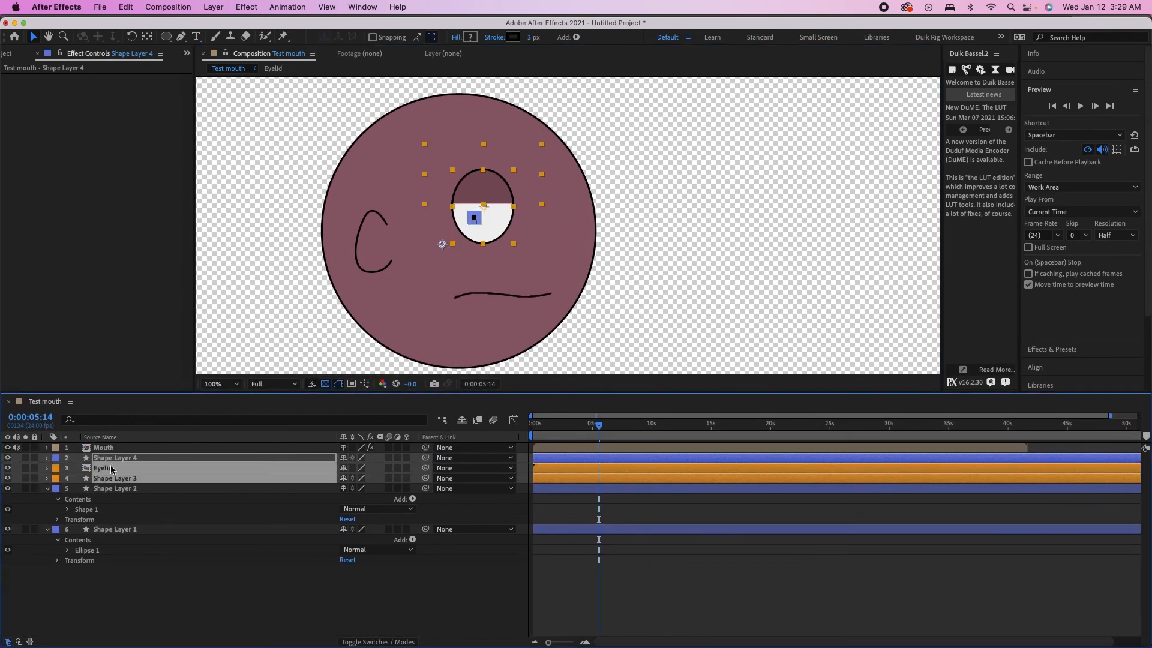
{"action": "key", "text": "super+d"}
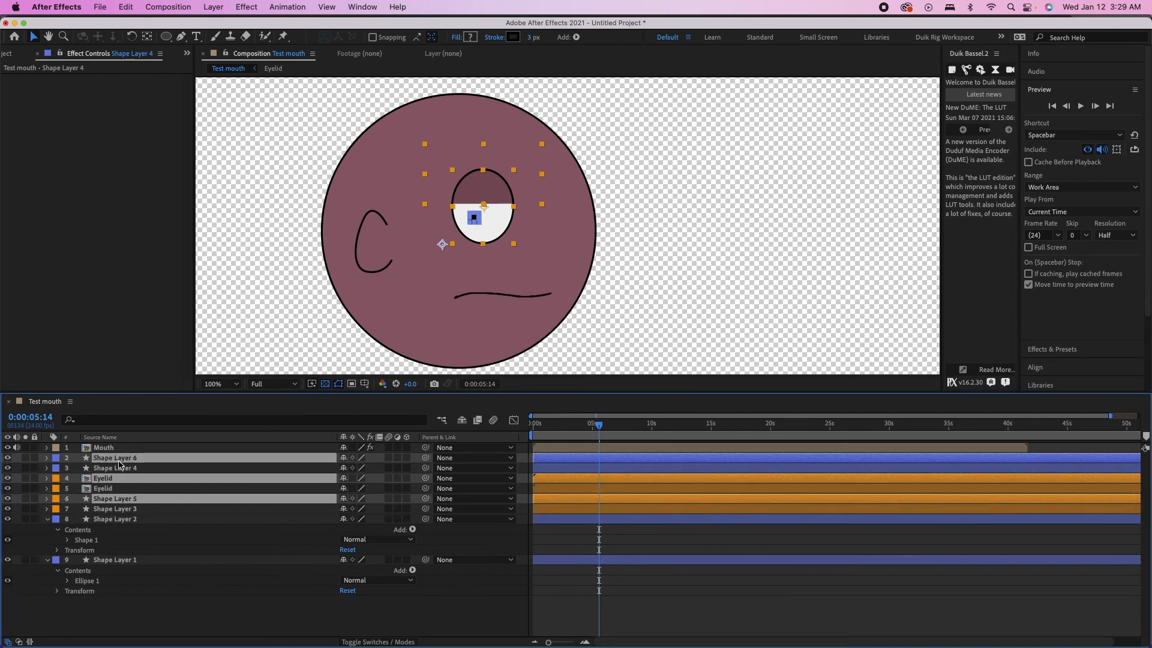
{"action": "key", "text": "super+bracketright"}
{"action": "key", "text": "super+bracketleft"}
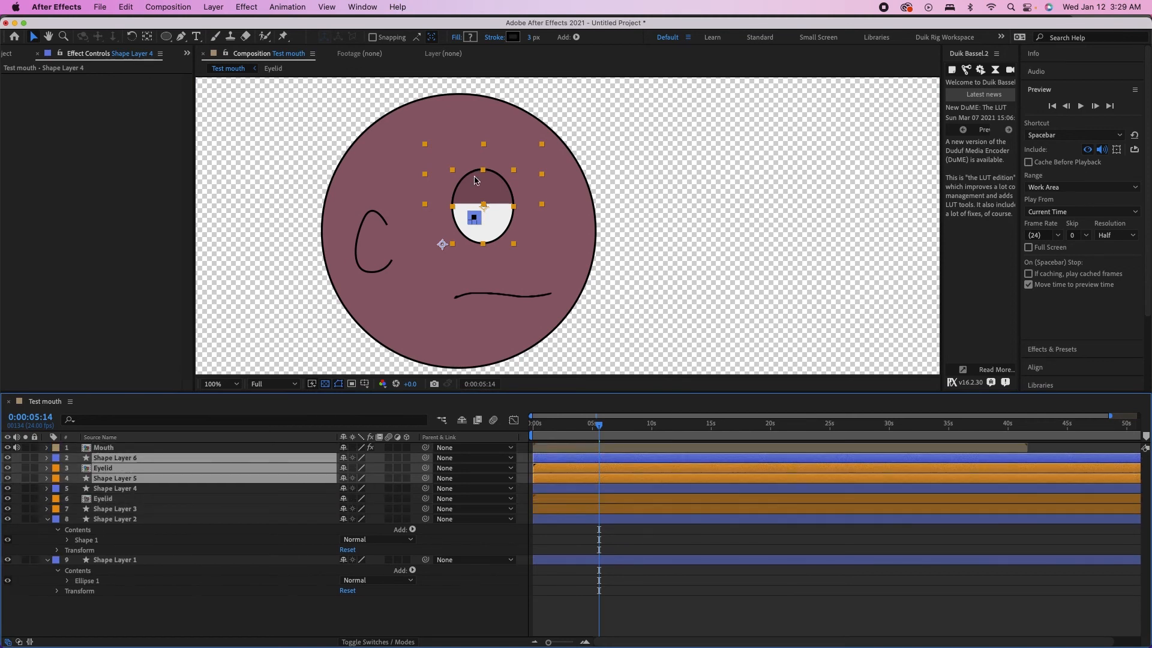
Move the duplicated eye sideways to form a second, overlapping eye and send its three layers behind the original eye
{"action": "left_click_drag", "start_coordinate": [470, 190], "coordinate": [519, 188]}
{"action": "key", "text": "super+bracketleft"}
{"action": "key", "text": "super+bracketleft"}
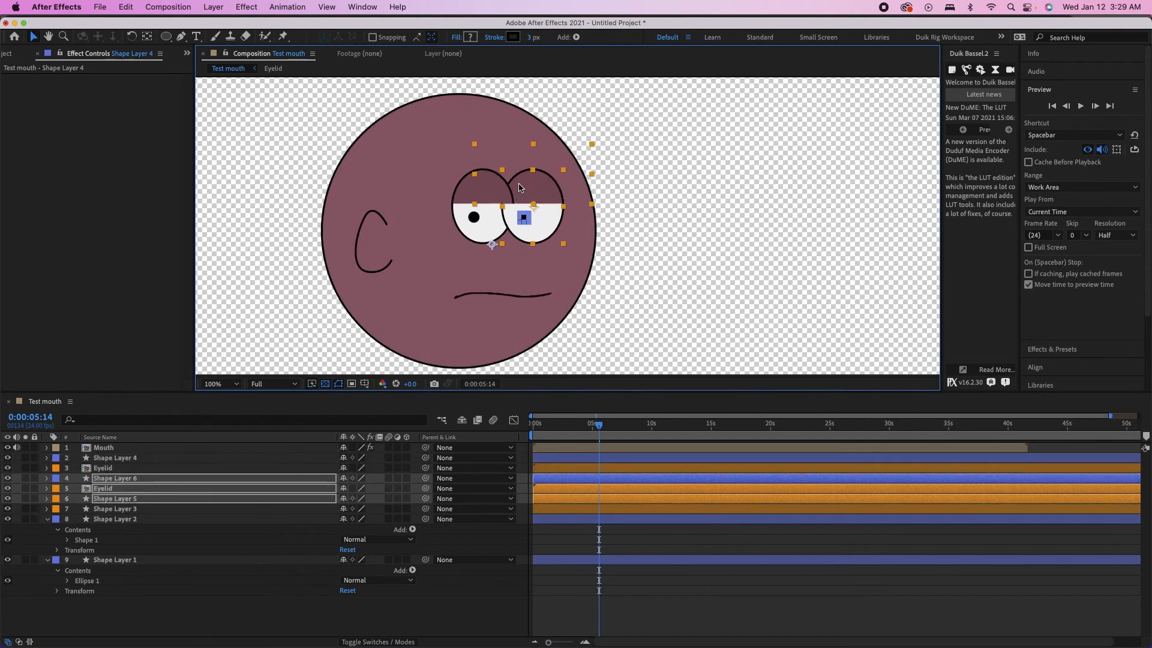
{"action": "key", "text": "super+bracketleft"}
Move the ear closer to the eyes and reshape the face circle into a narrower oval repositioned around the features
{"action": "left_click", "coordinate": [343, 255]}
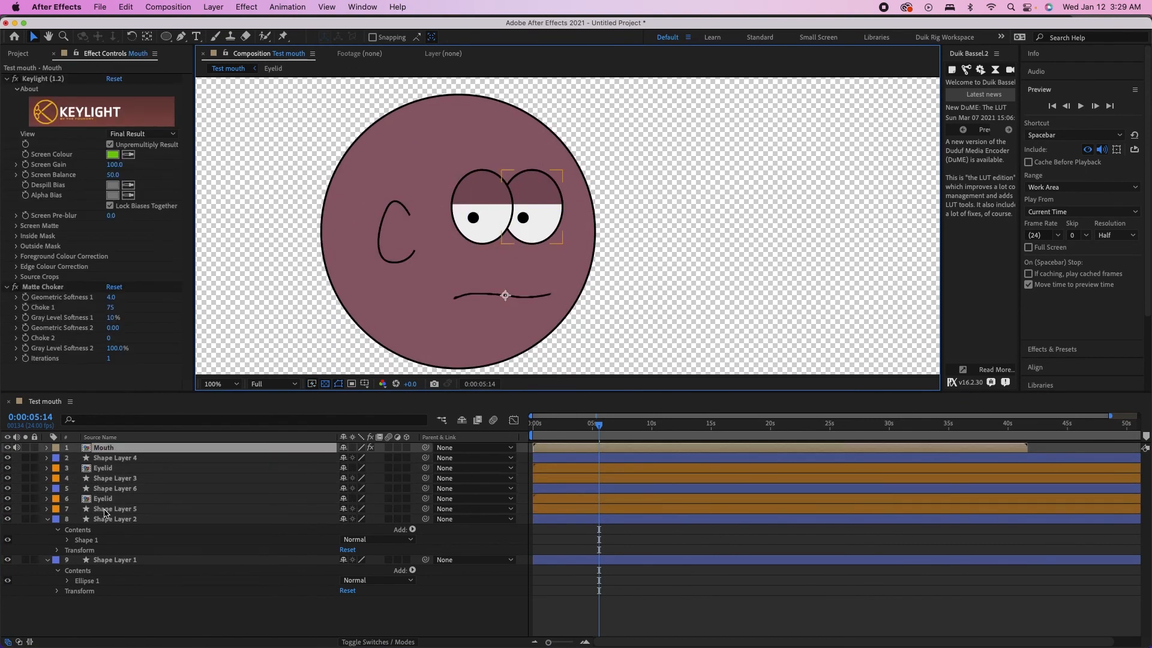
{"action": "left_click", "coordinate": [106, 519]}
{"action": "left_click", "coordinate": [120, 559]}
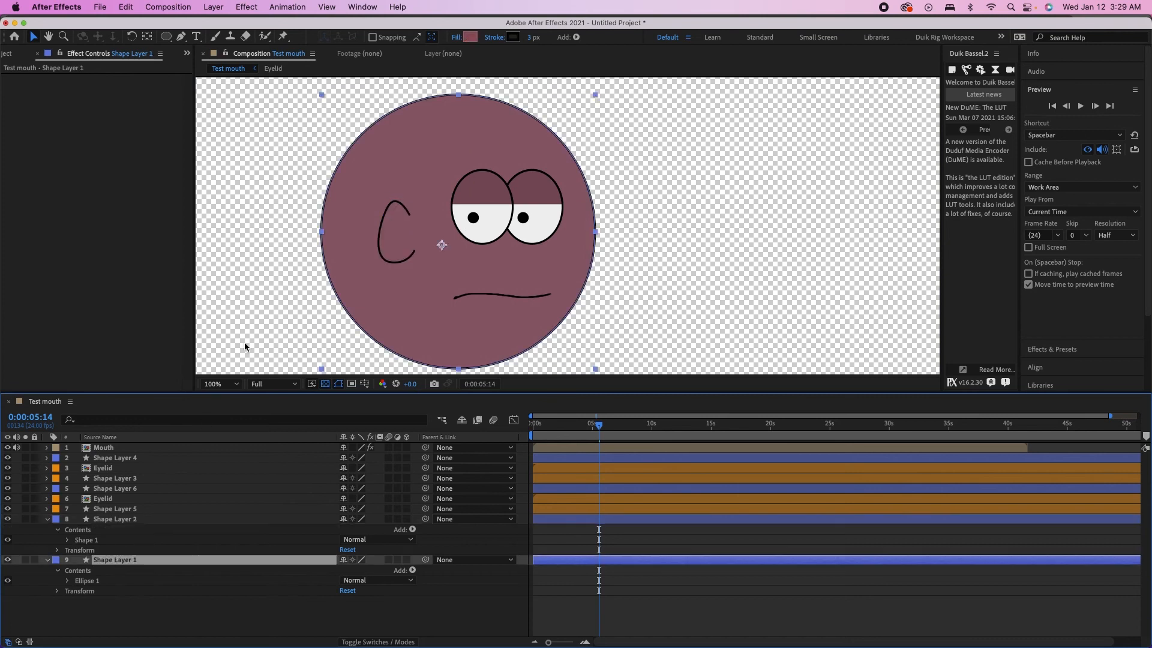
{"action": "left_click_drag", "start_coordinate": [320, 232], "coordinate": [347, 237]}
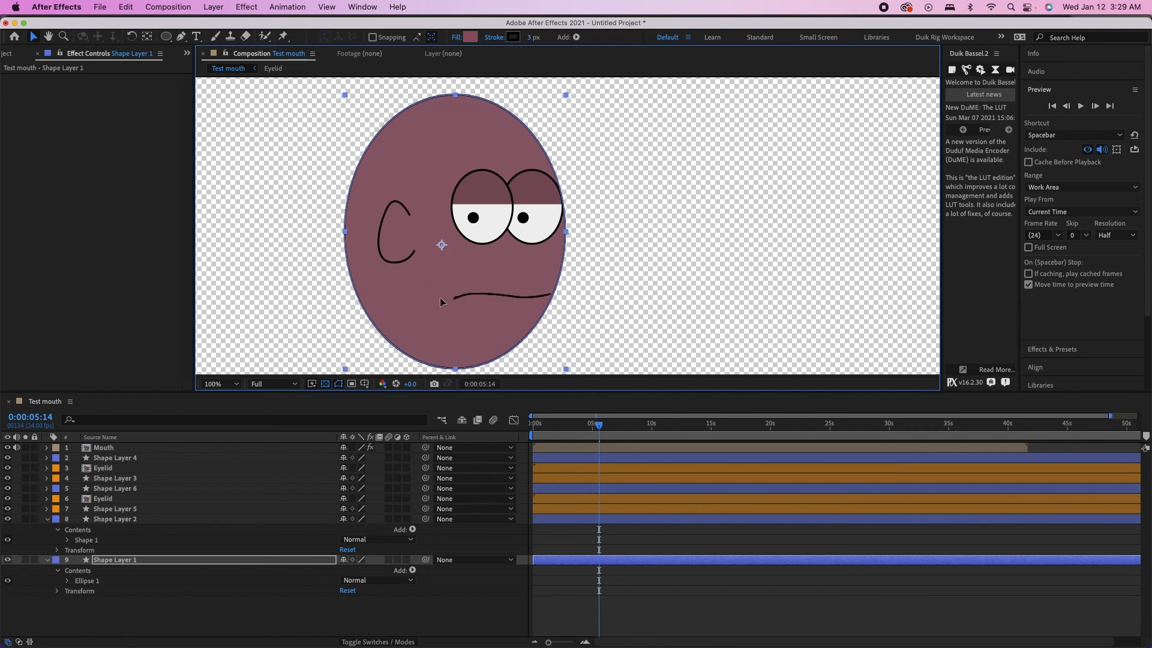
{"action": "left_click_drag", "start_coordinate": [440, 297], "coordinate": [452, 303]}
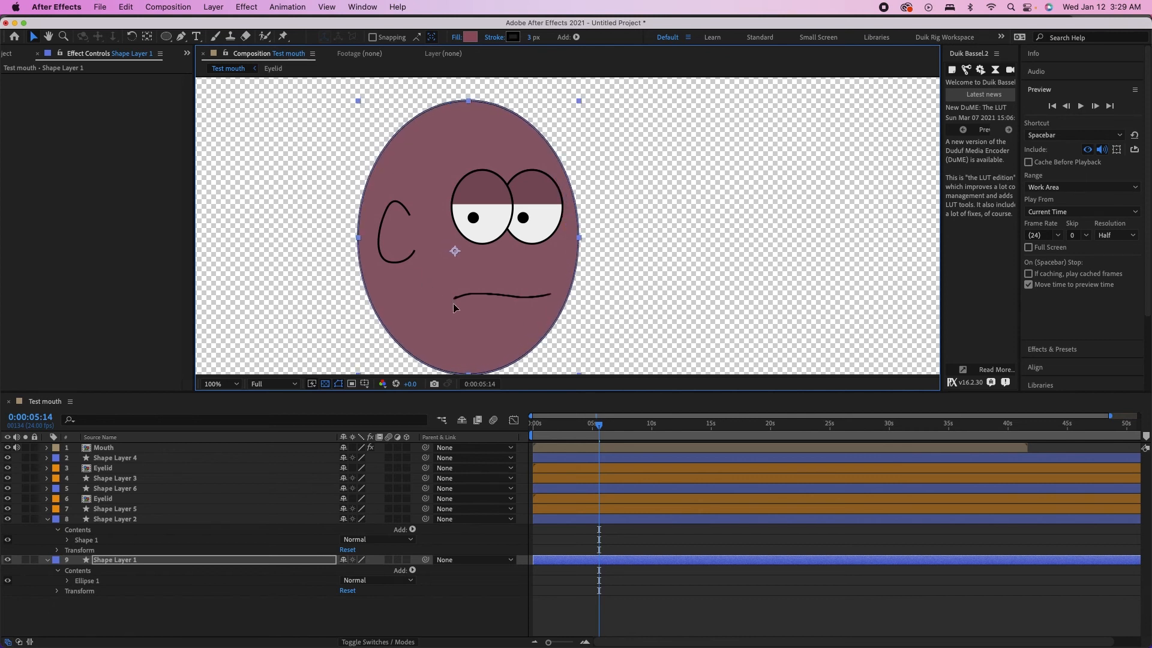
Add a new shape layer directly above the face's Shape Layer 1
{"action": "left_click", "coordinate": [105, 448]}
{"action": "left_click", "coordinate": [108, 560]}
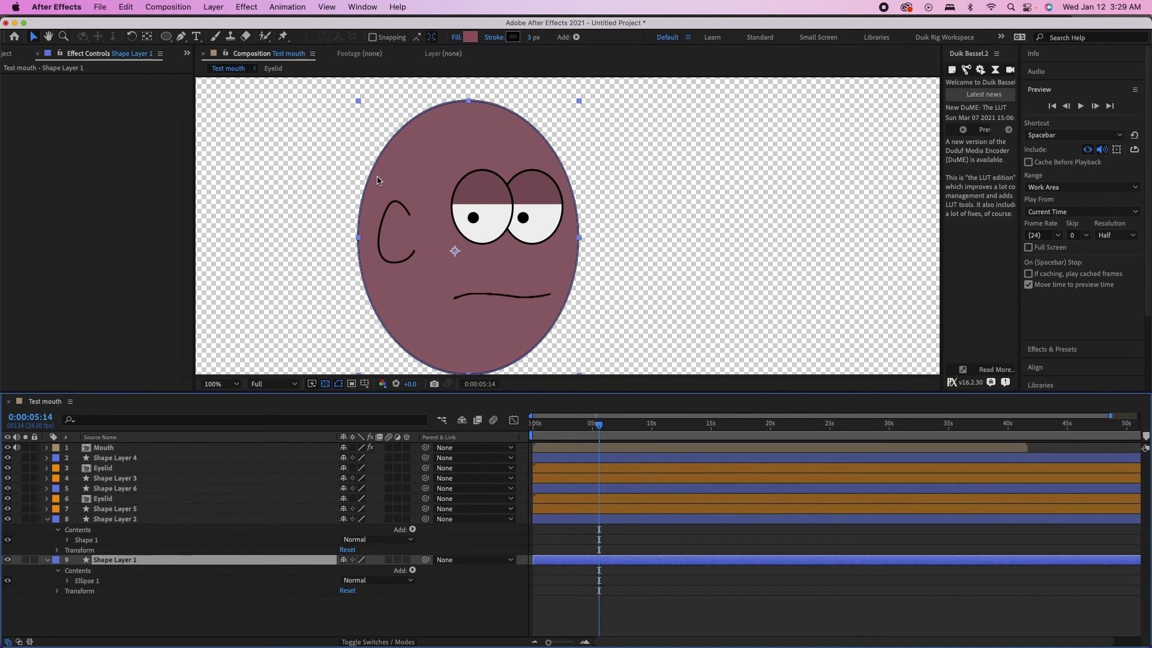
{"action": "left_click", "coordinate": [246, 7]}
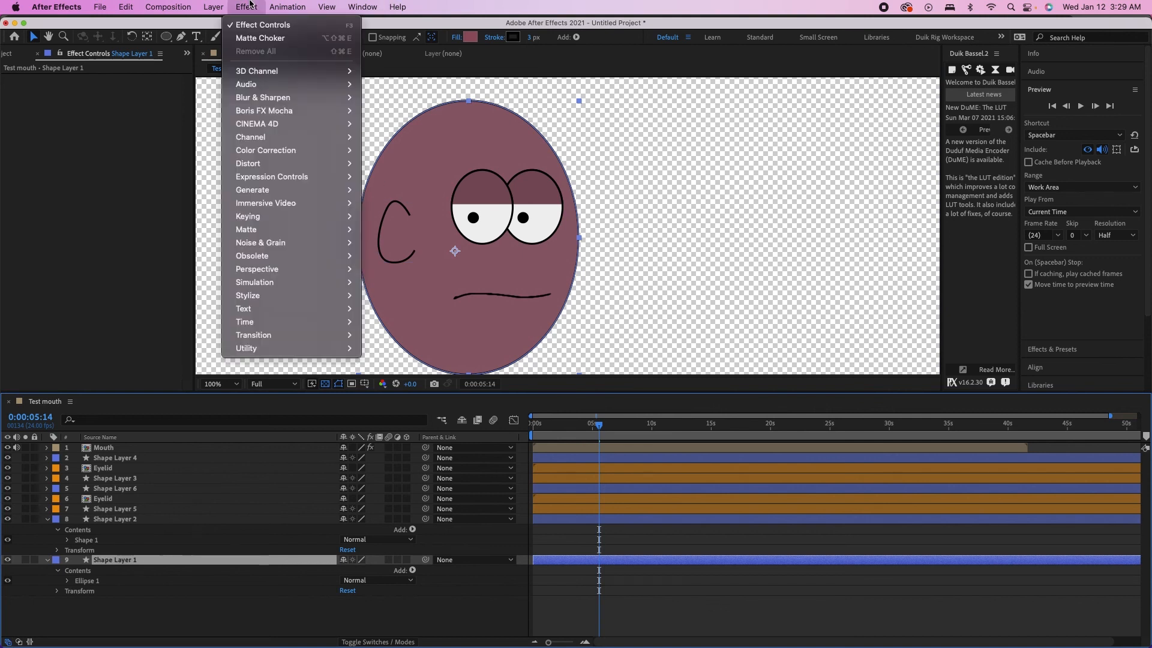
{"action": "mouse_move", "coordinate": [213, 6]}
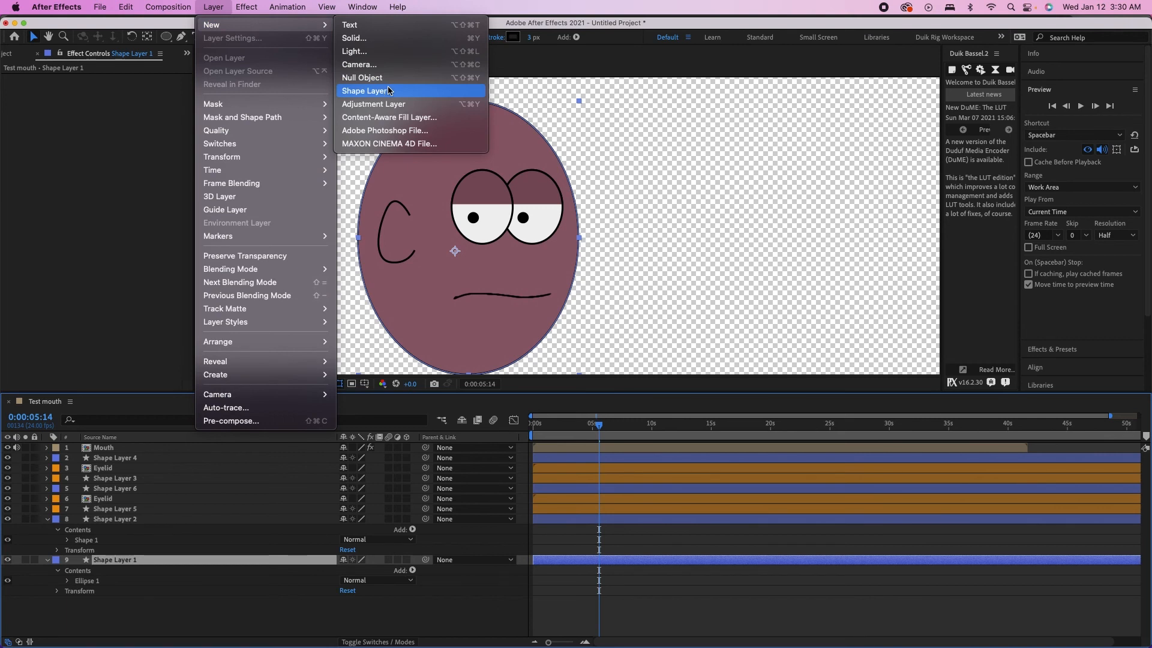
{"action": "left_click", "coordinate": [388, 91]}
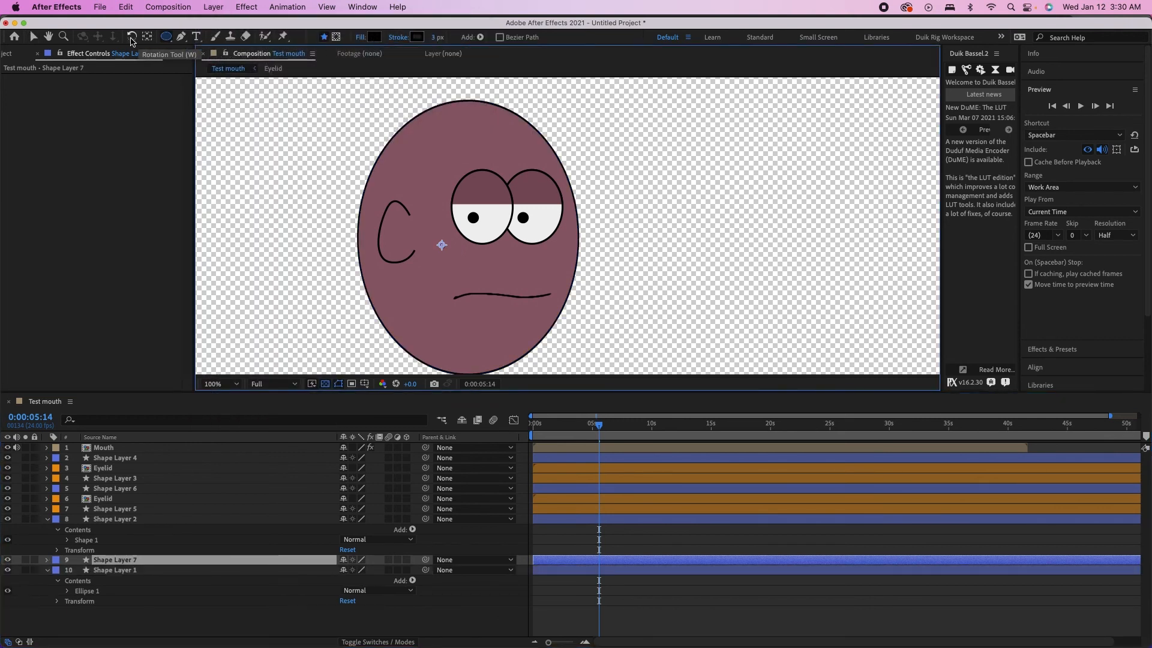
Draw the front hairline on the new shape layer with the Pen tool, from the forehead's far edge down around a sideburn beside the ear
{"action": "left_click", "coordinate": [182, 37]}
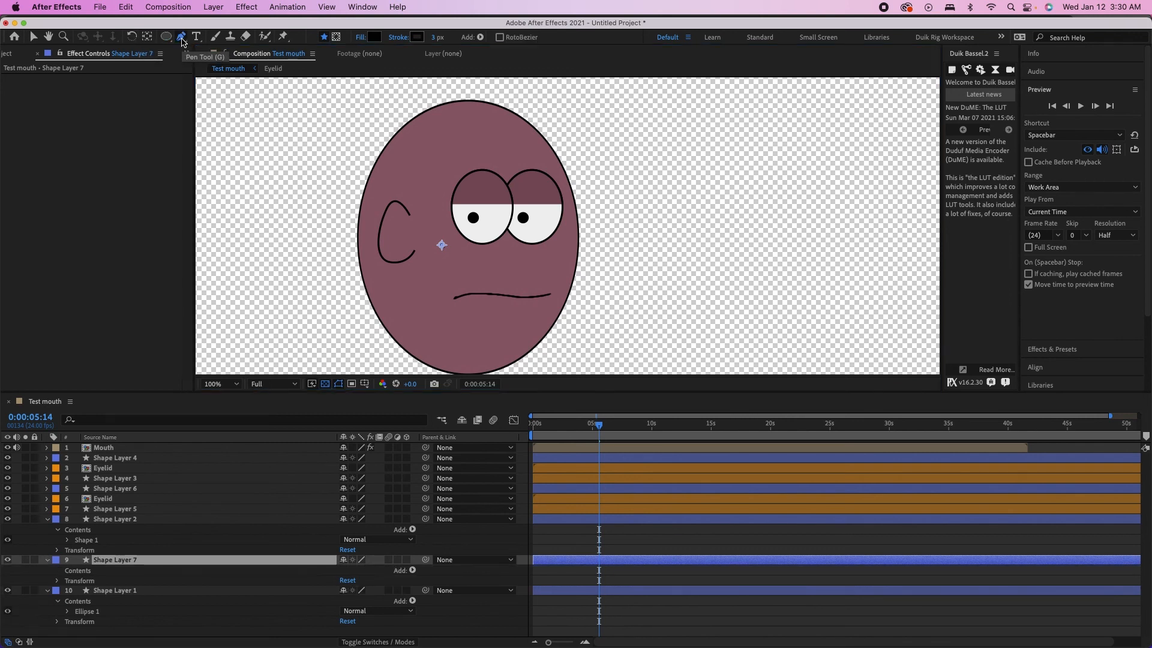
{"action": "left_click", "coordinate": [547, 143]}
{"action": "left_click", "coordinate": [432, 146]}
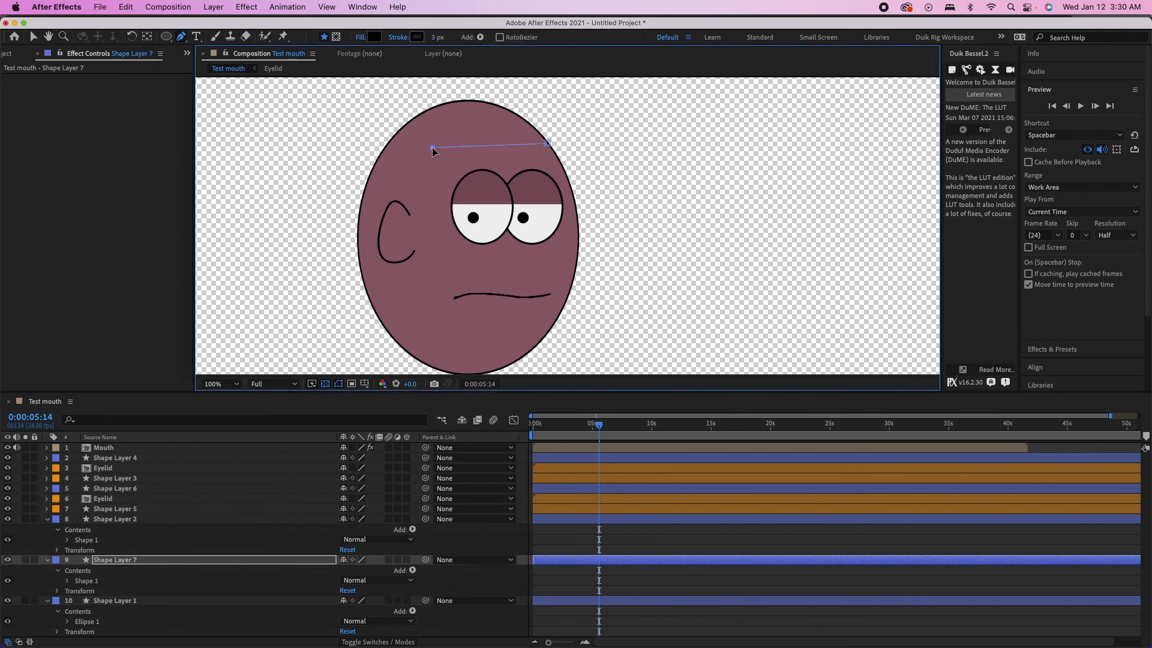
{"action": "left_click", "coordinate": [431, 171]}
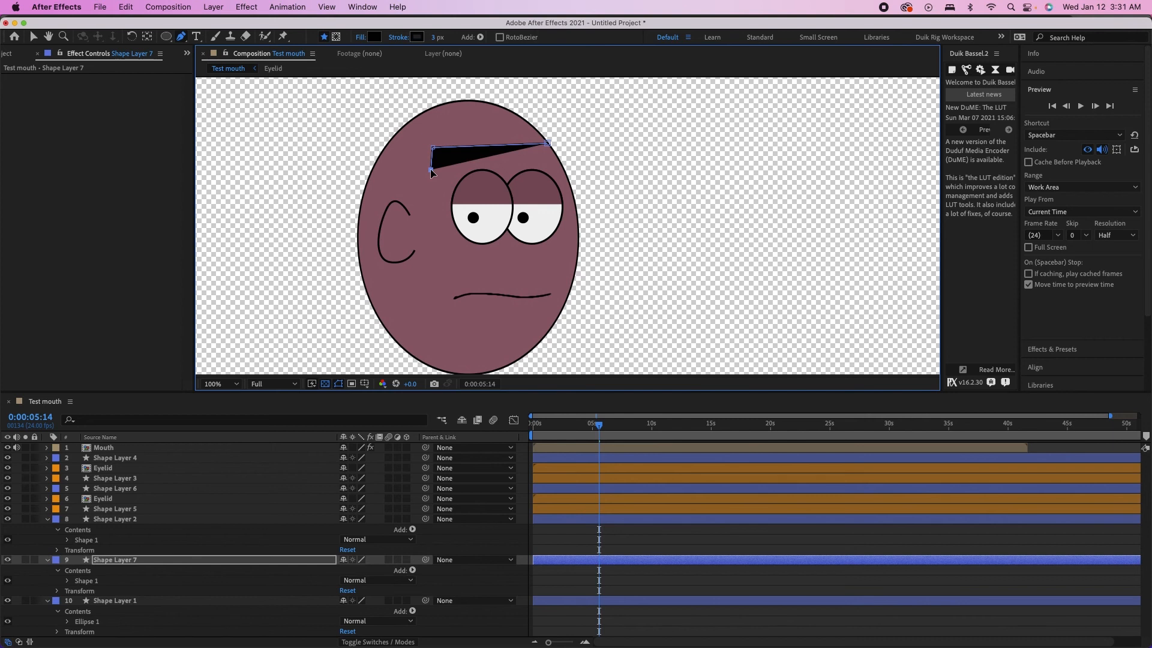
{"action": "left_click_drag", "start_coordinate": [420, 187], "coordinate": [413, 200]}
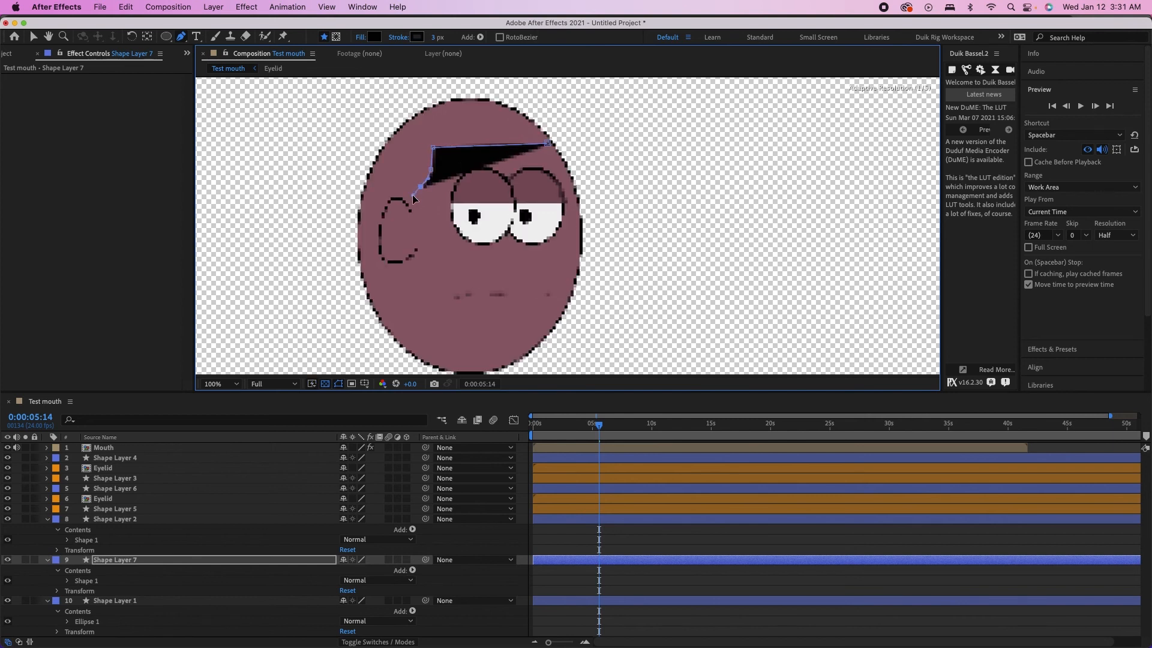
{"action": "key", "text": "super+z"}
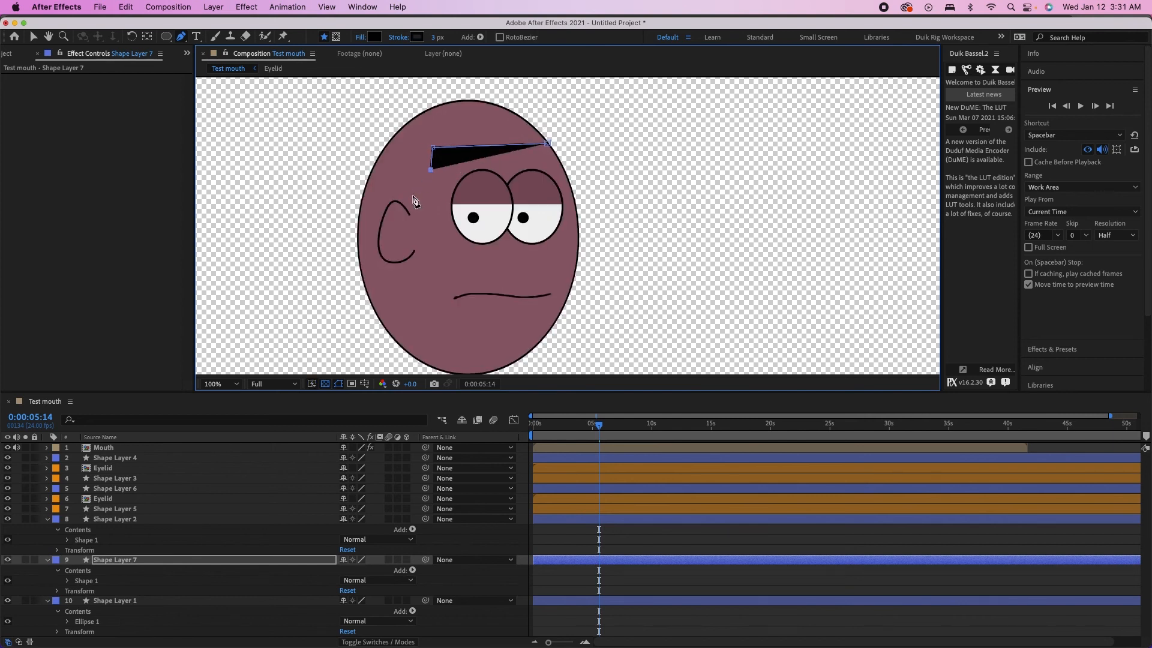
{"action": "left_click", "coordinate": [418, 174]}
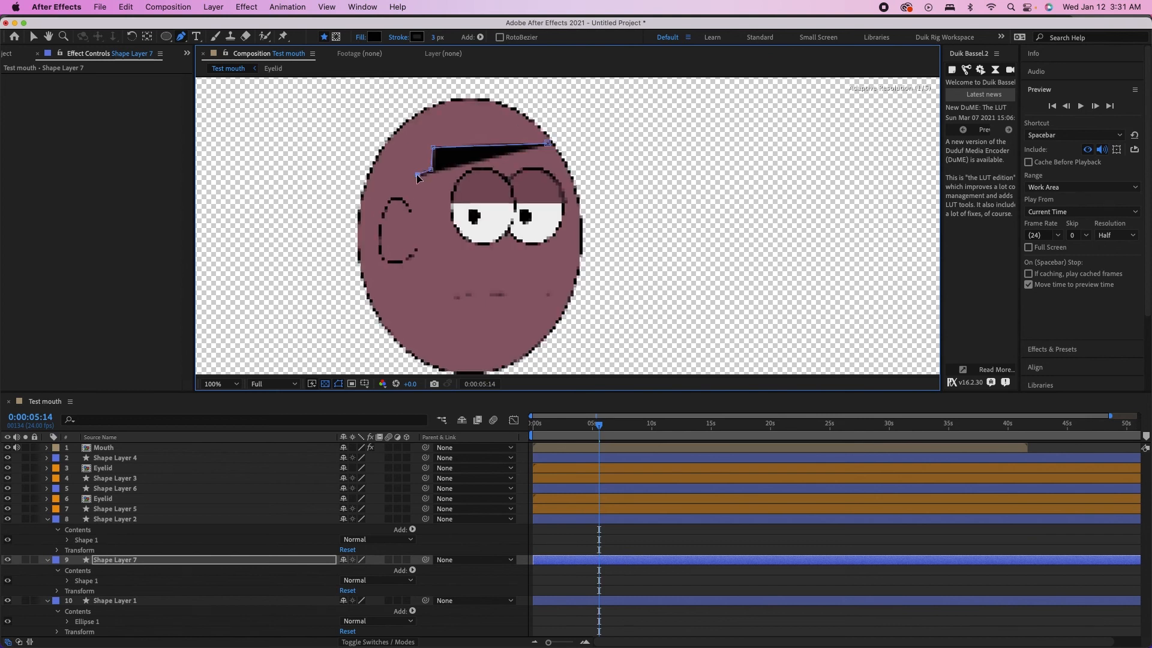
{"action": "left_click", "coordinate": [418, 210]}
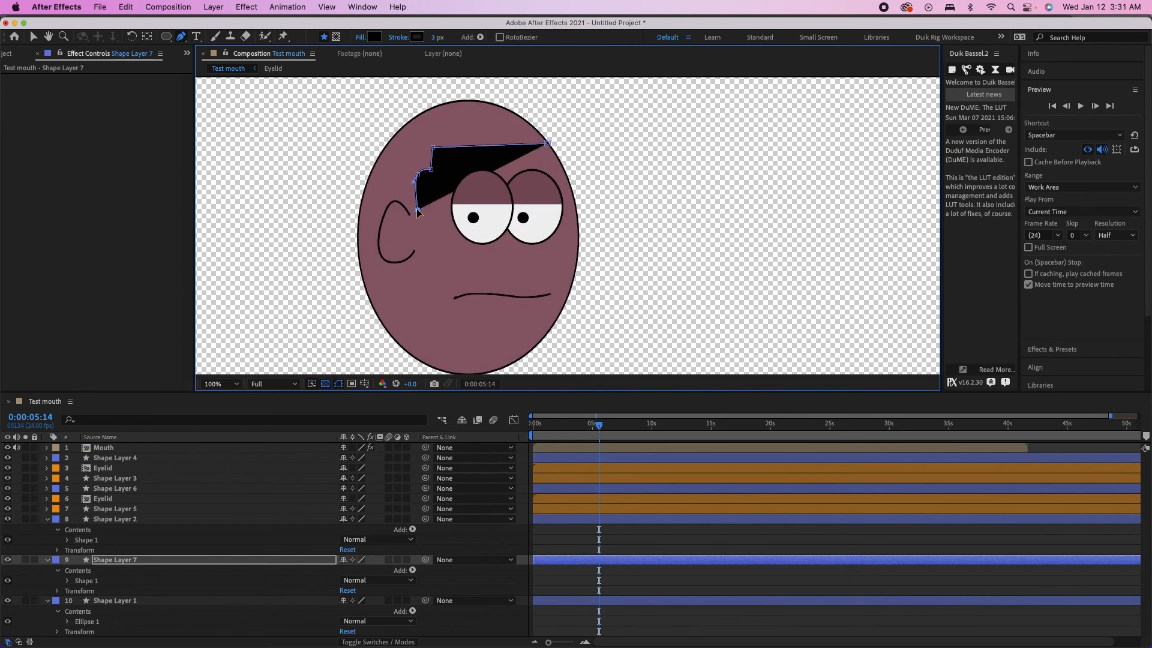
{"action": "left_click", "coordinate": [426, 246]}
{"action": "left_click", "coordinate": [414, 248]}
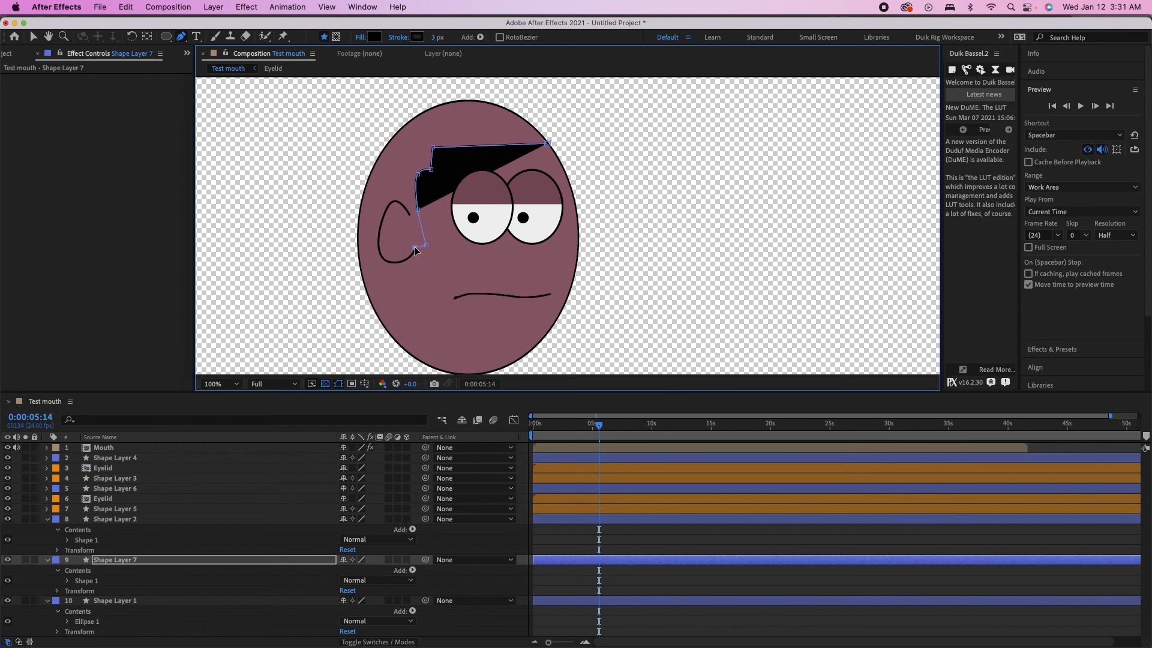
Continue the hair path around the ear, tracing over its top and back and along its lower curve
{"action": "left_click", "coordinate": [408, 214]}
{"action": "left_click_drag", "start_coordinate": [395, 202], "coordinate": [389, 266]}
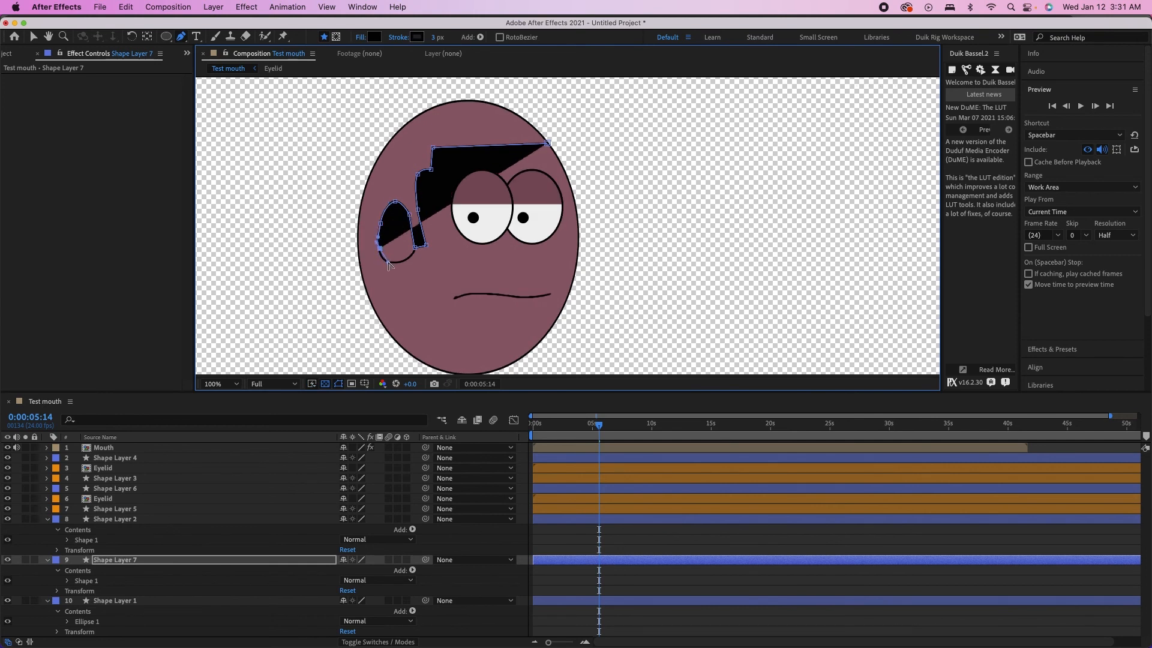
{"action": "key", "text": "super+z"}
{"action": "key", "text": "super+="}
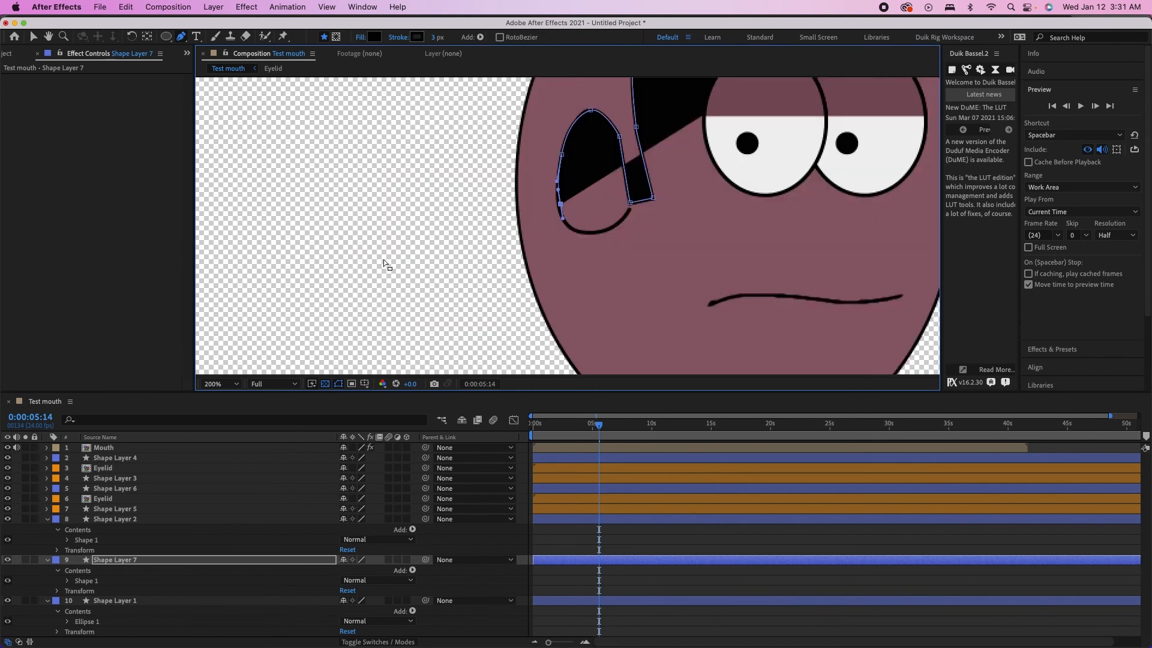
{"action": "left_click", "coordinate": [570, 230]}
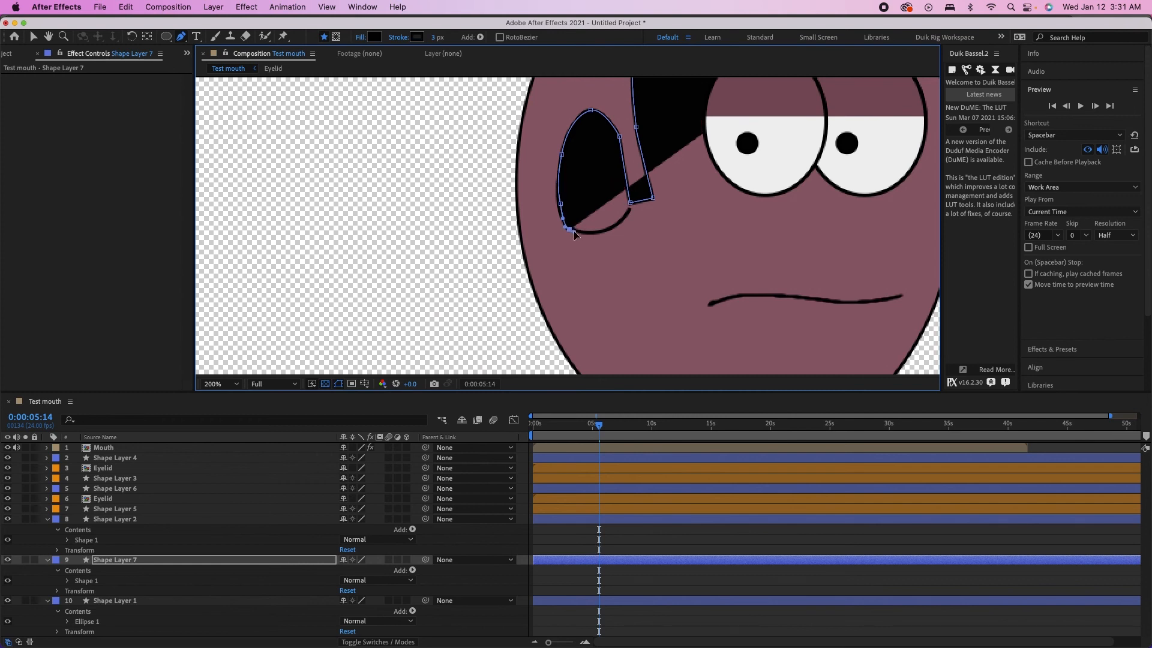
{"action": "left_click_drag", "start_coordinate": [594, 234], "coordinate": [599, 235]}
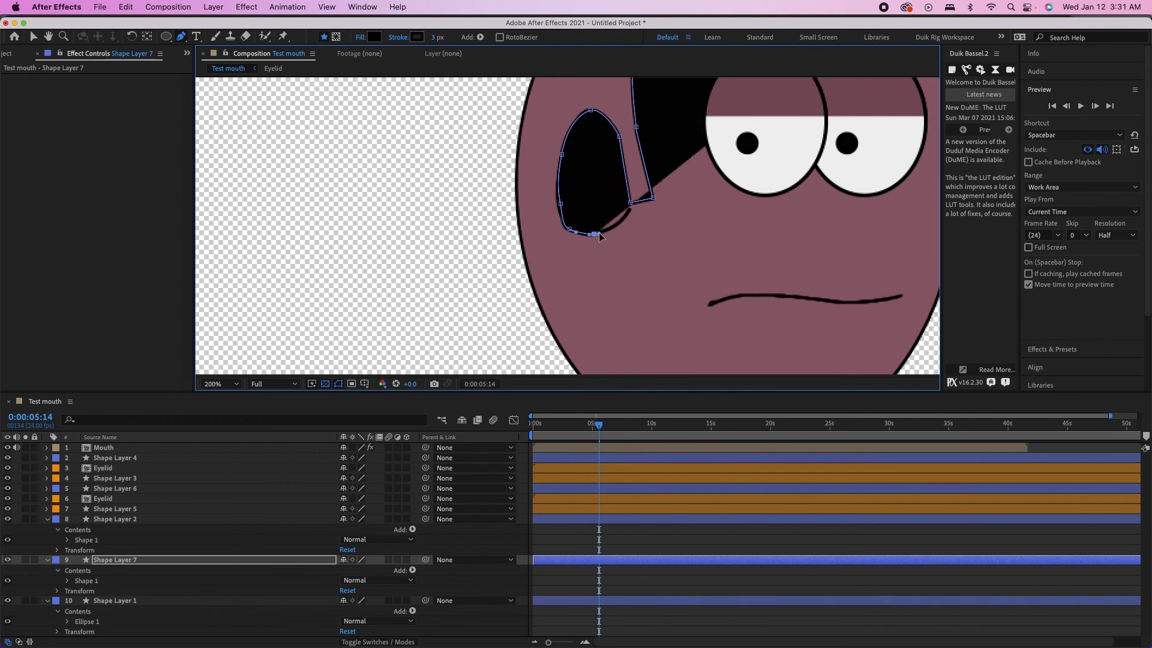
Complete the black hair shape by running the path down behind the ear, around the back and top of the head, and closing it at the forehead
{"action": "left_click", "coordinate": [570, 317]}
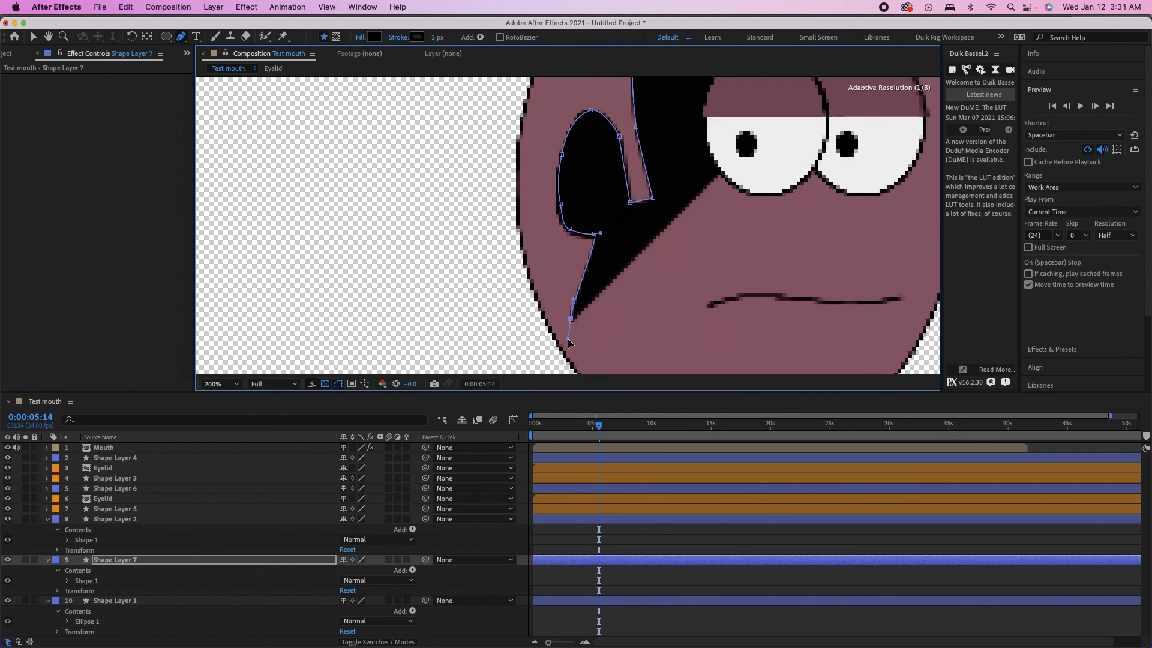
{"action": "left_click_drag", "start_coordinate": [567, 340], "coordinate": [566, 357]}
{"action": "left_click", "coordinate": [566, 354]}
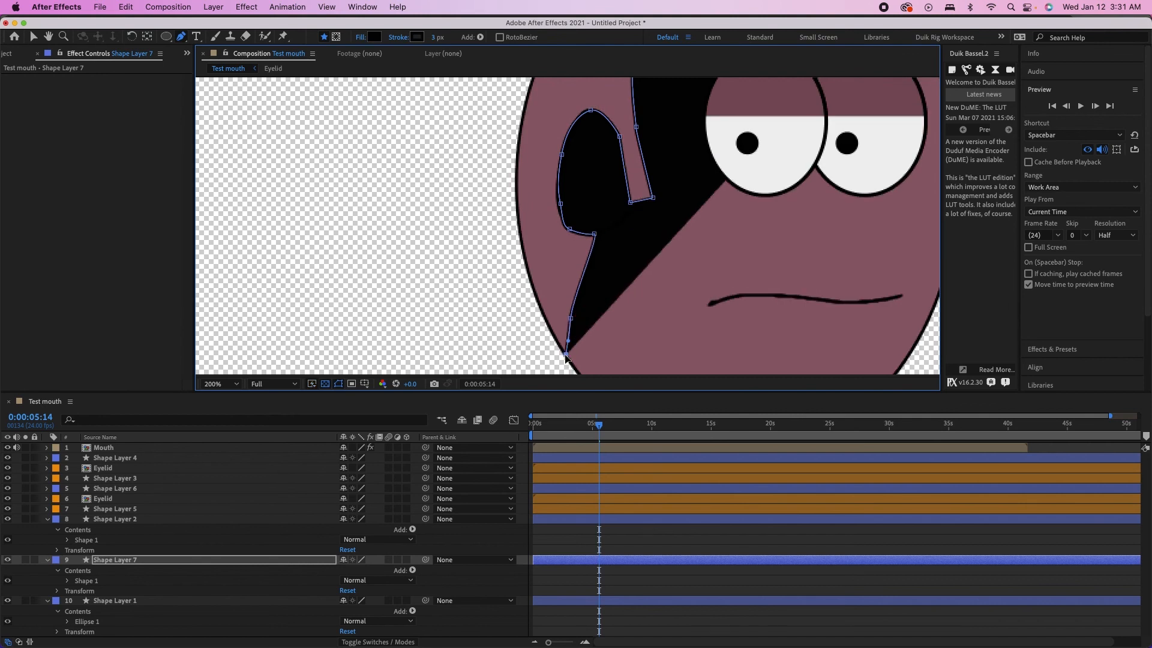
{"action": "scroll", "coordinate": [565, 355], "scroll_direction": "down", "scroll_amount": 4}
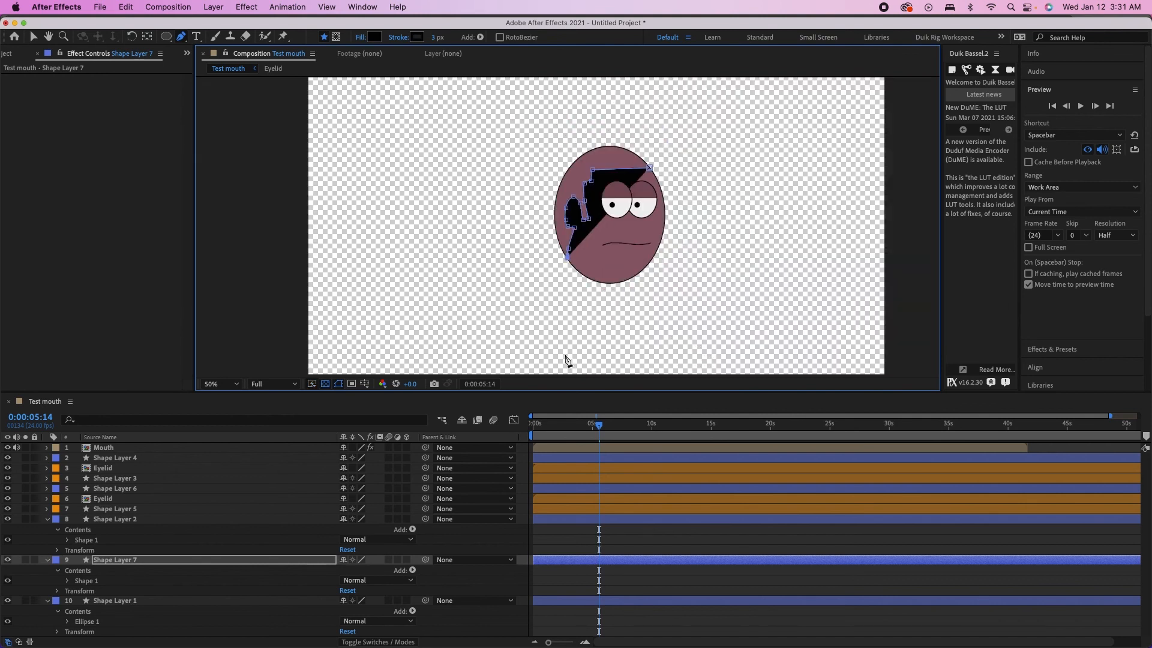
{"action": "left_click_drag", "start_coordinate": [556, 199], "coordinate": [566, 160]}
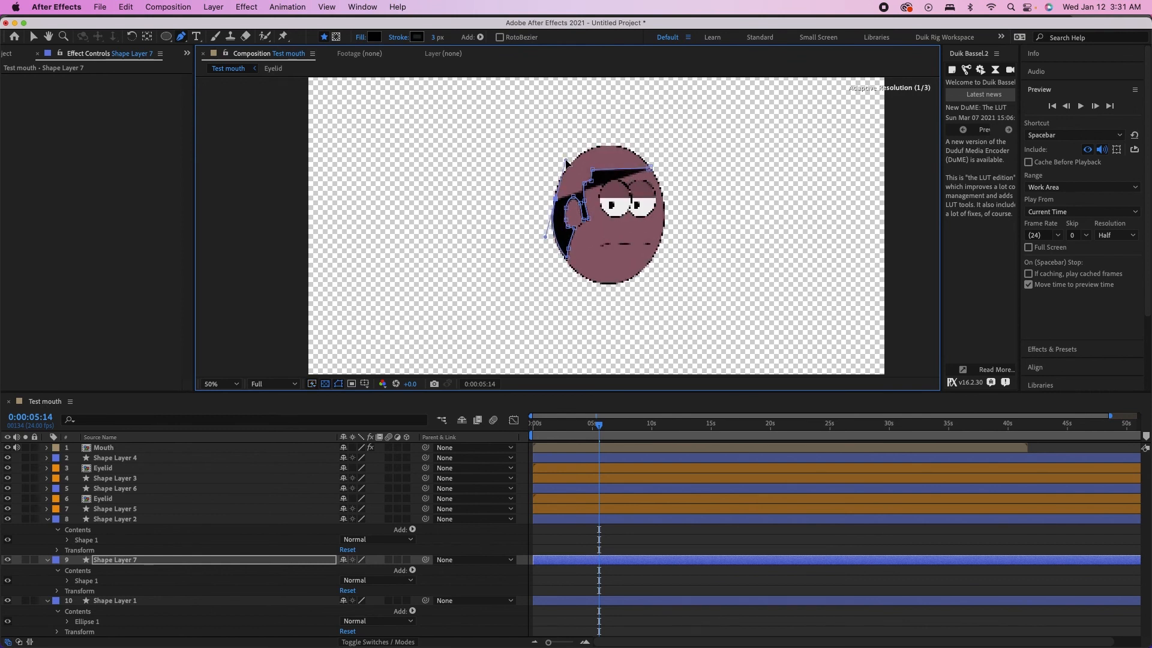
{"action": "left_click_drag", "start_coordinate": [555, 201], "coordinate": [553, 197]}
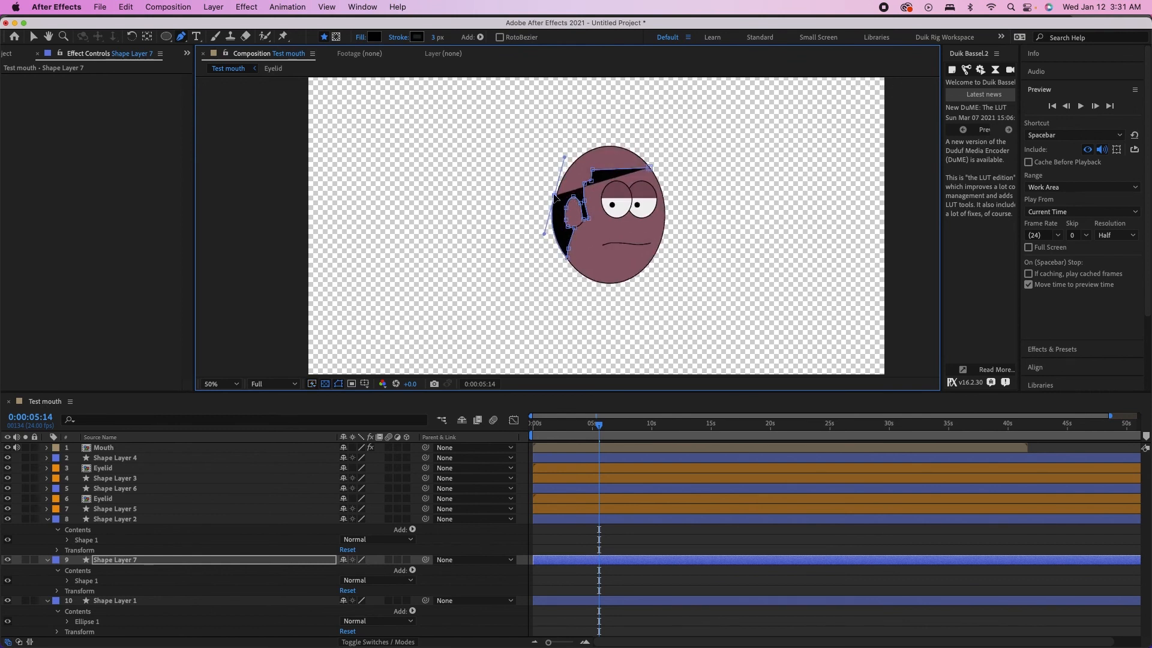
{"action": "left_click_drag", "start_coordinate": [603, 144], "coordinate": [655, 185]}
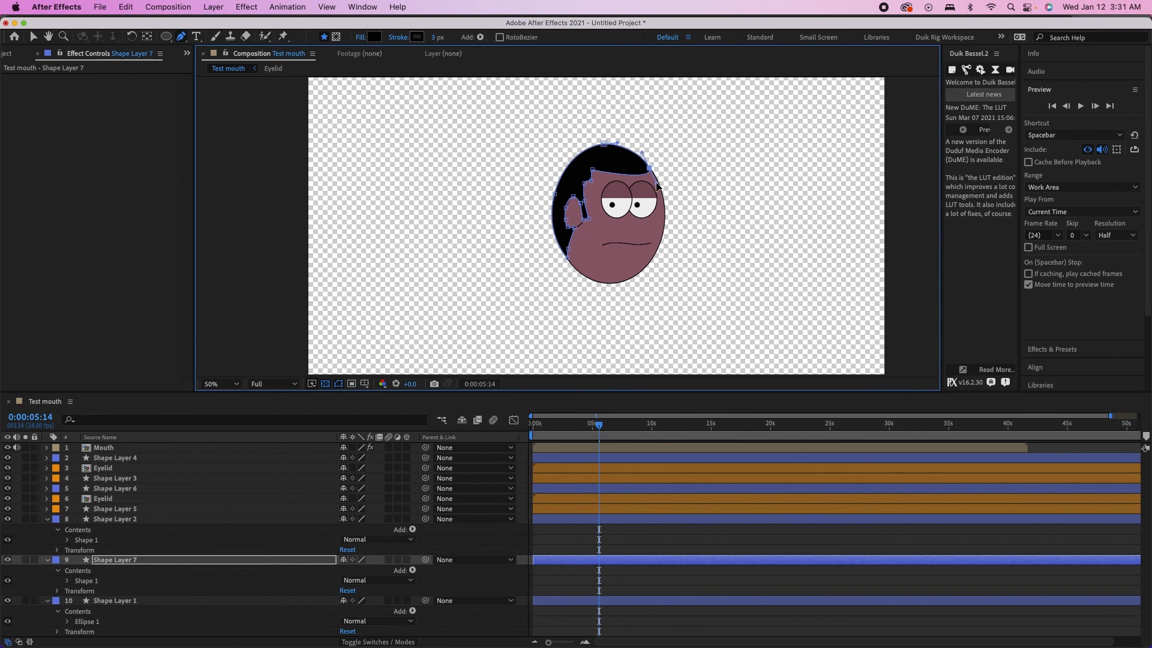
{"action": "key", "text": "v"}
Draw a closed black goatee shape over the chin on the hair layer, with its lower edge extending past the face outline
{"action": "scroll", "coordinate": [622, 260], "scroll_direction": "up", "scroll_amount": 4}
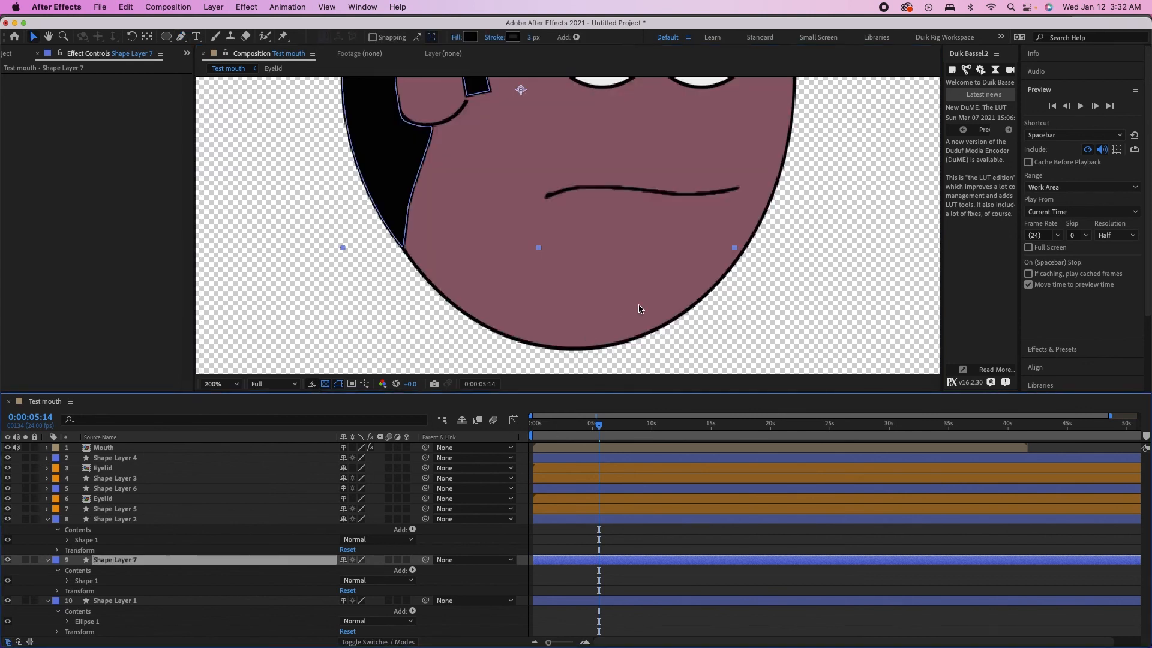
{"action": "key", "text": "g"}
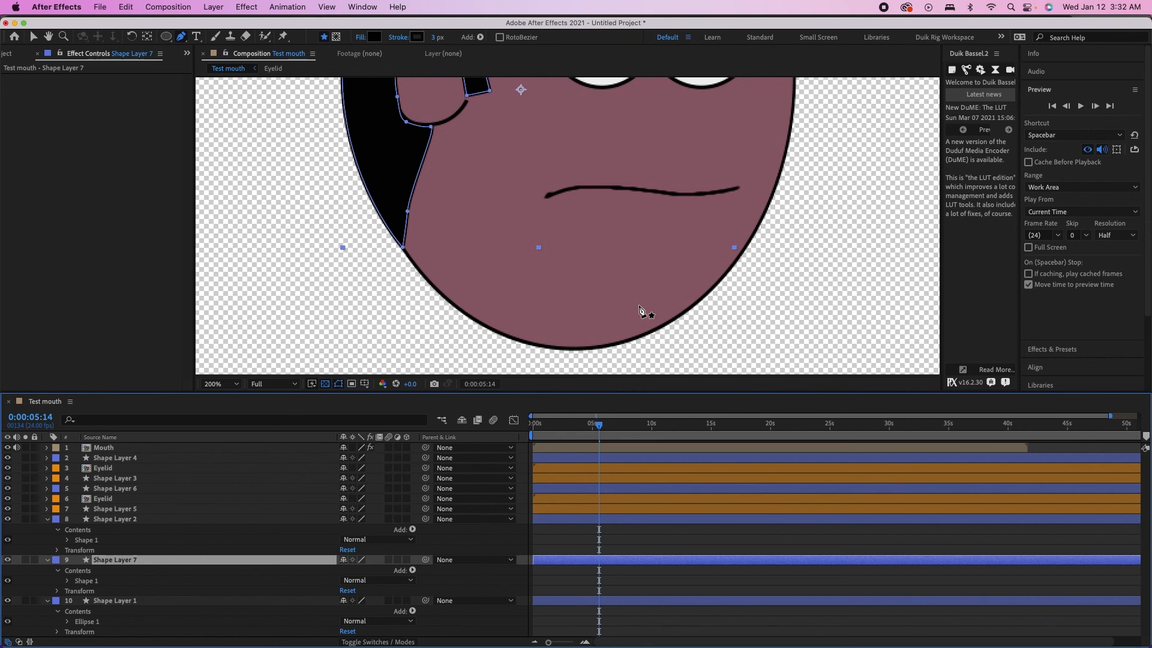
{"action": "left_click", "coordinate": [703, 295]}
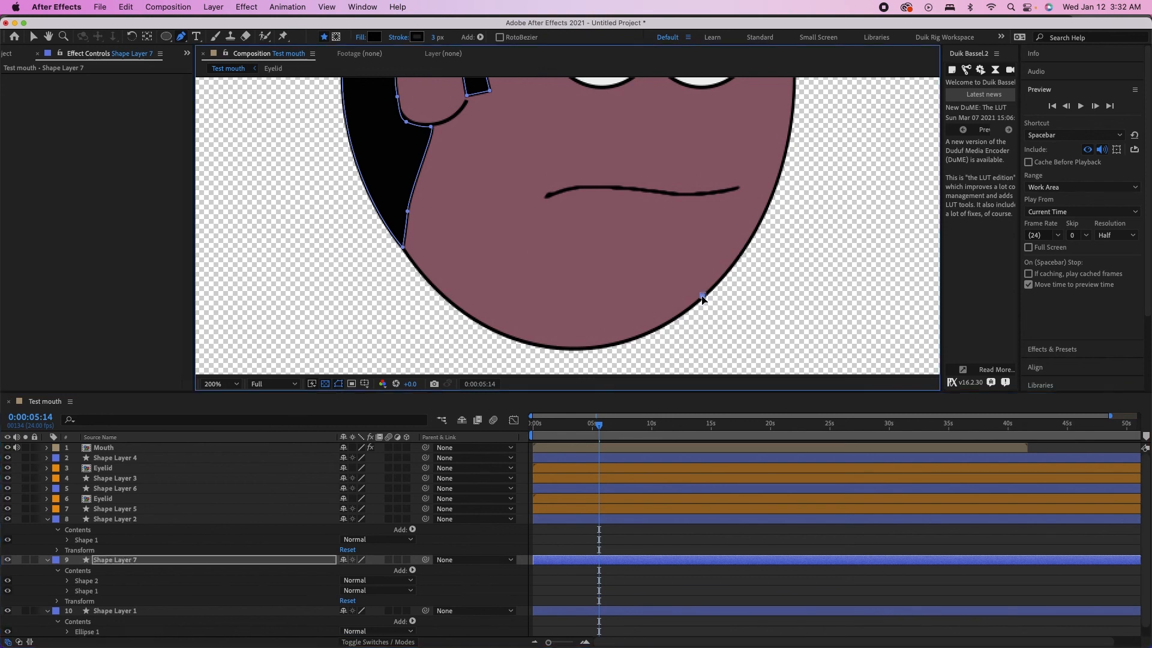
{"action": "left_click_drag", "start_coordinate": [615, 313], "coordinate": [686, 348]}
{"action": "left_click", "coordinate": [703, 294]}
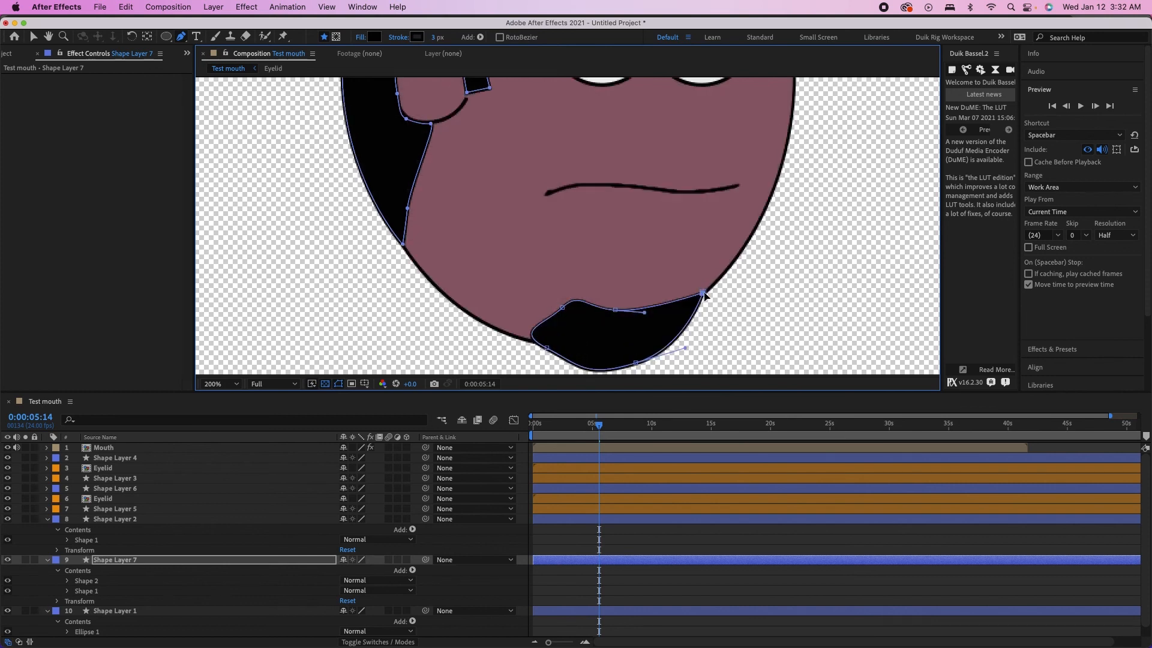
{"action": "key", "text": "v"}
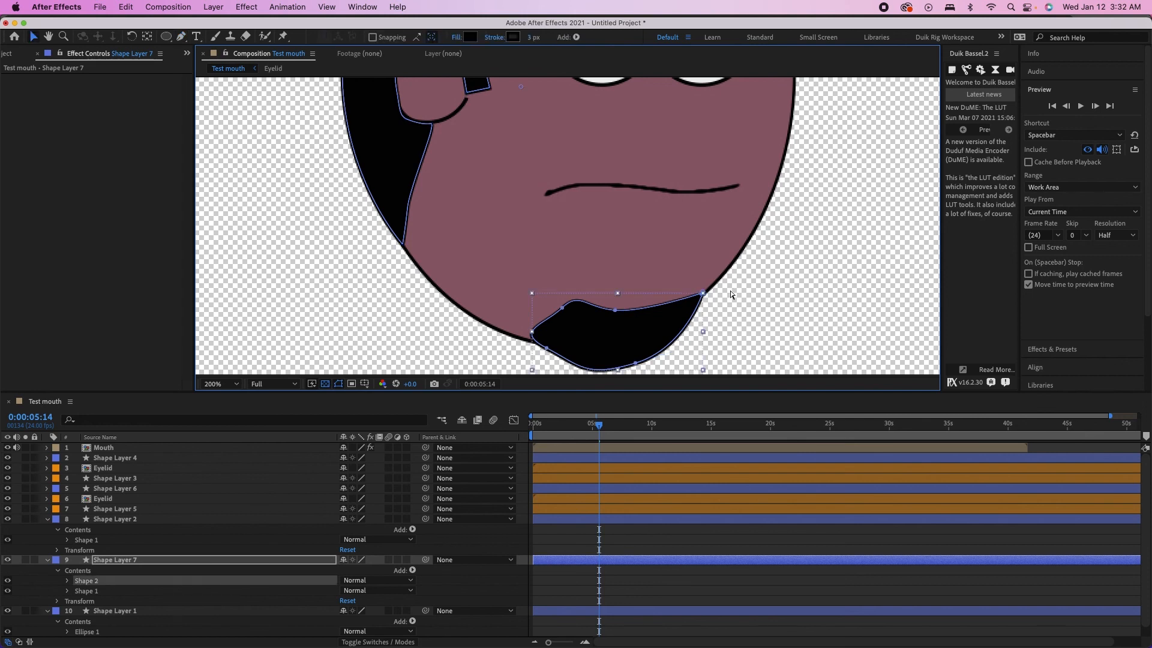
{"action": "left_click", "coordinate": [811, 284]}
Add a new shape layer directly above the ear's Shape Layer 2
{"action": "scroll", "coordinate": [811, 284], "scroll_direction": "down", "scroll_amount": 2}
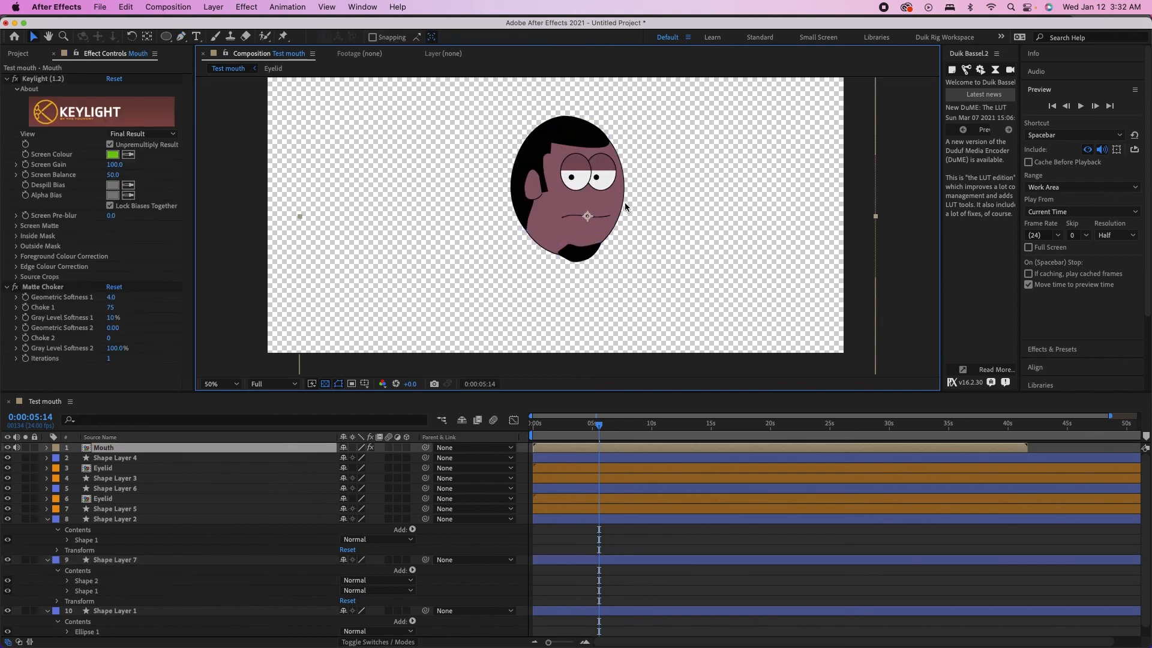
{"action": "scroll", "coordinate": [624, 203], "scroll_direction": "up", "scroll_amount": 4}
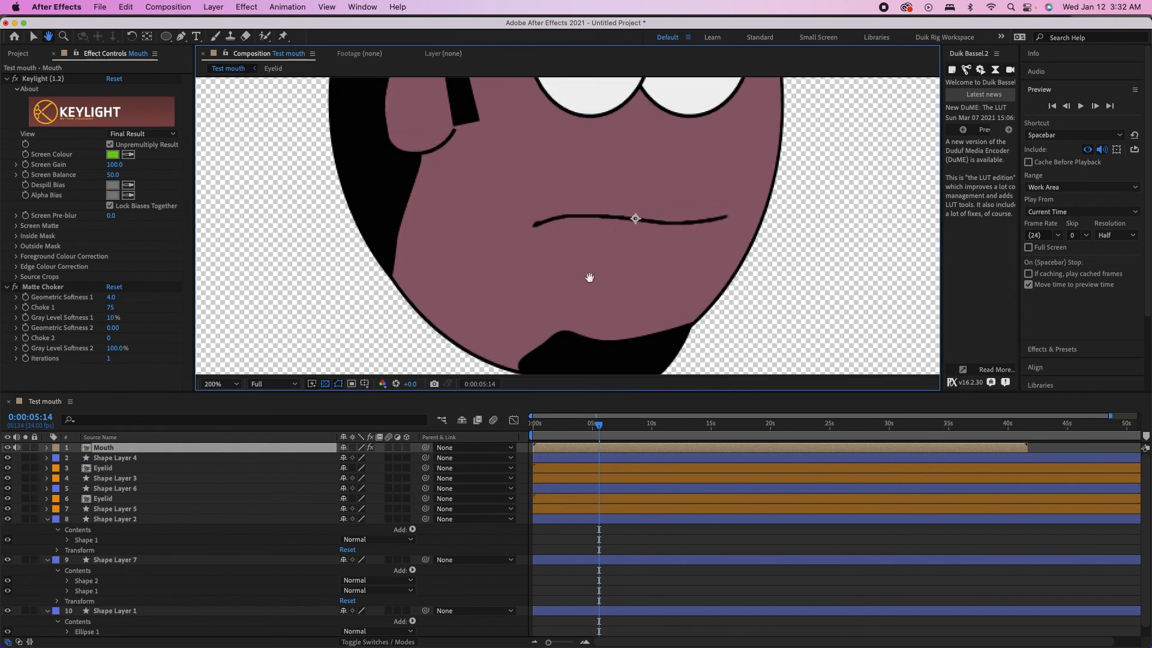
{"action": "left_click", "coordinate": [150, 519]}
{"action": "left_click", "coordinate": [213, 7]}
{"action": "mouse_move", "coordinate": [228, 25]}
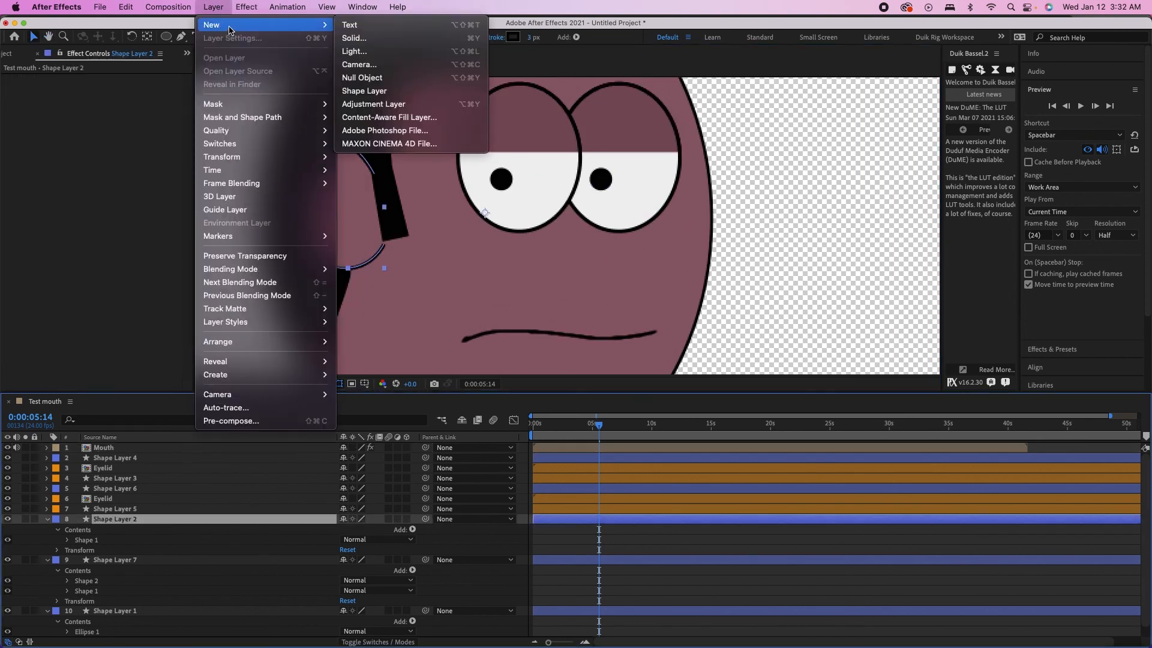
{"action": "left_click", "coordinate": [432, 95]}
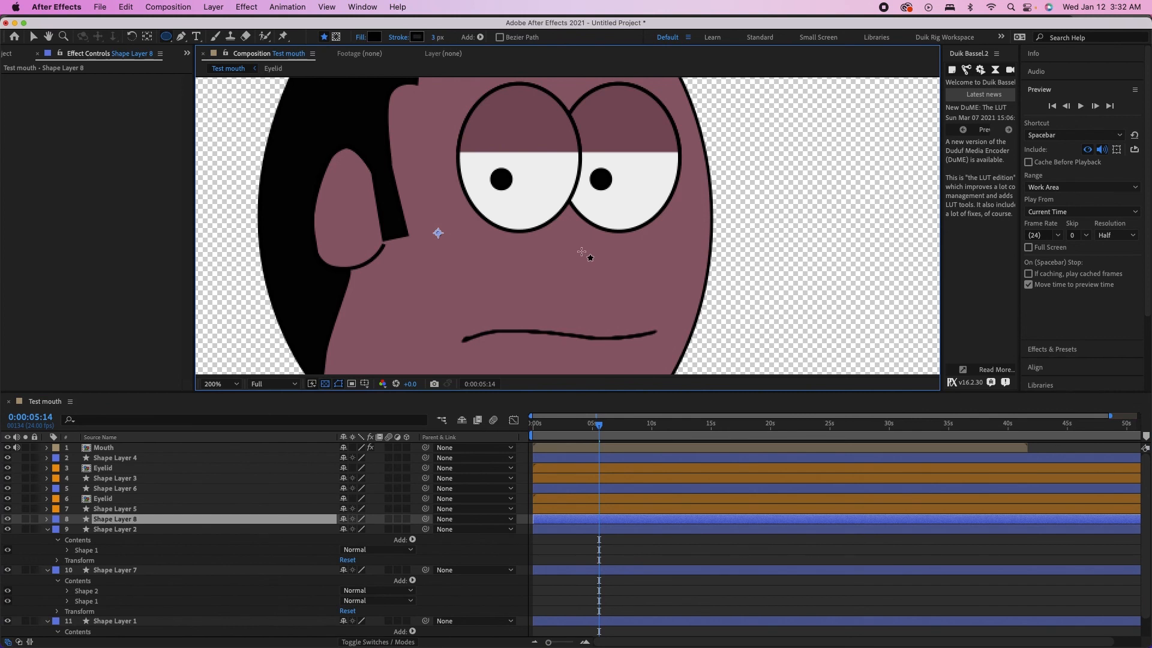
Set the shape fill to the face's skin colour, 915261, by sampling it from the face
{"action": "left_click", "coordinate": [373, 37]}
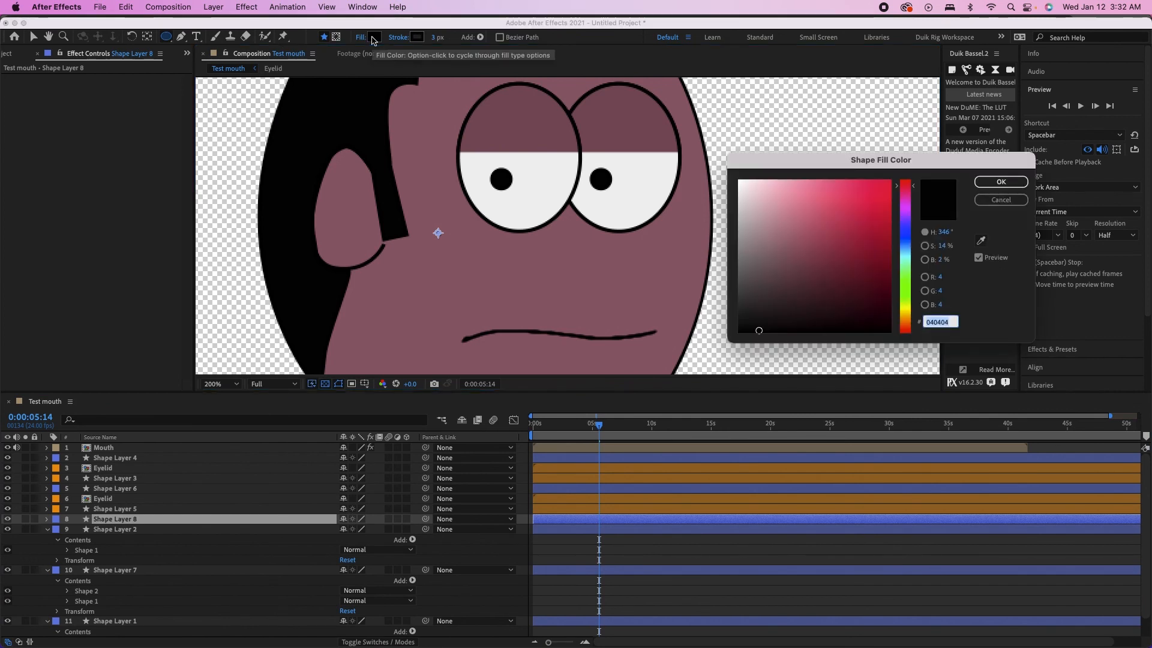
{"action": "left_click", "coordinate": [981, 240]}
{"action": "left_click", "coordinate": [579, 262]}
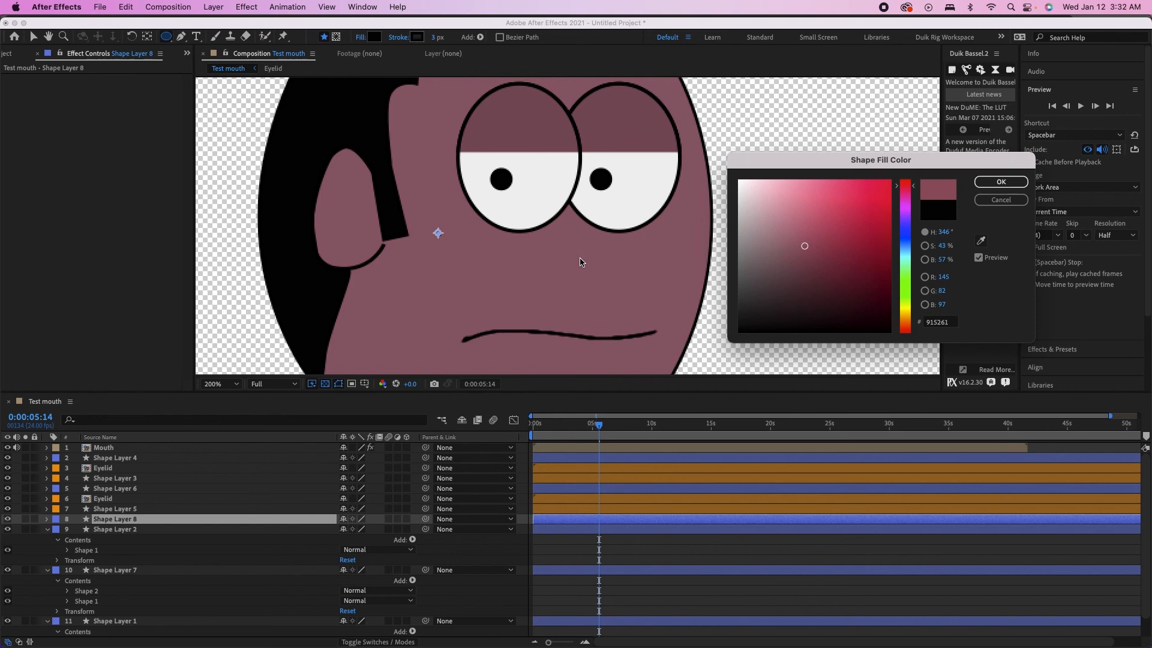
{"action": "left_click", "coordinate": [978, 184]}
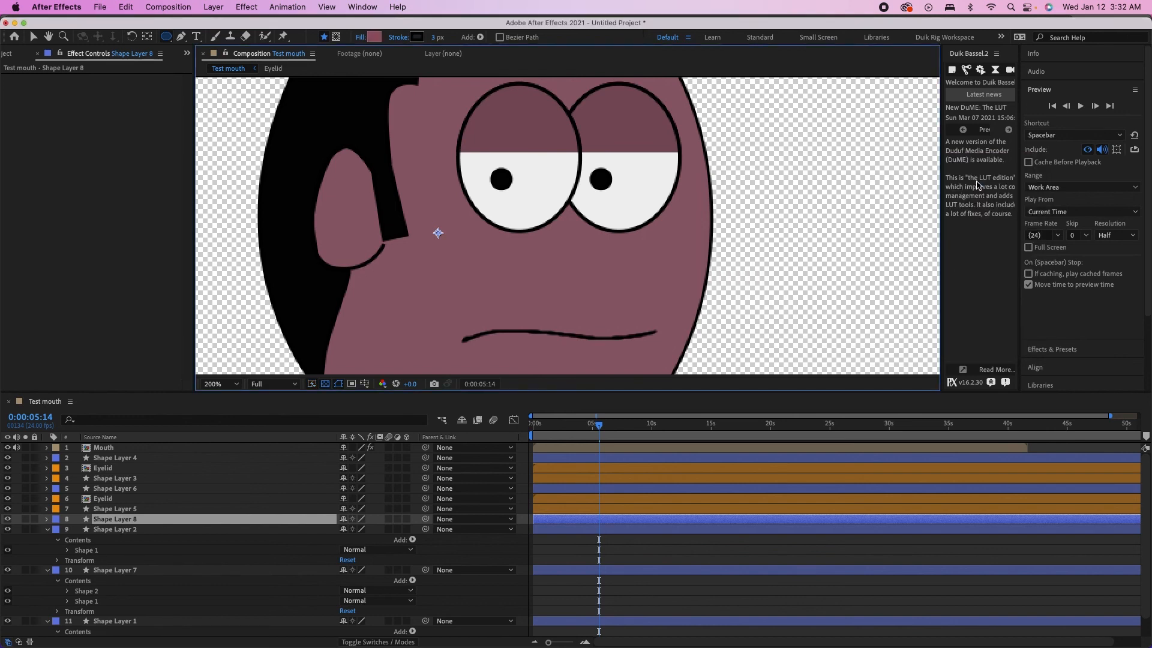
Draw a curved, open nose outline from between the eyes to above the mouth, and raise its layer above the eye layers
{"action": "key", "text": "g"}
{"action": "left_click", "coordinate": [572, 213]}
{"action": "left_click_drag", "start_coordinate": [605, 221], "coordinate": [570, 293]}
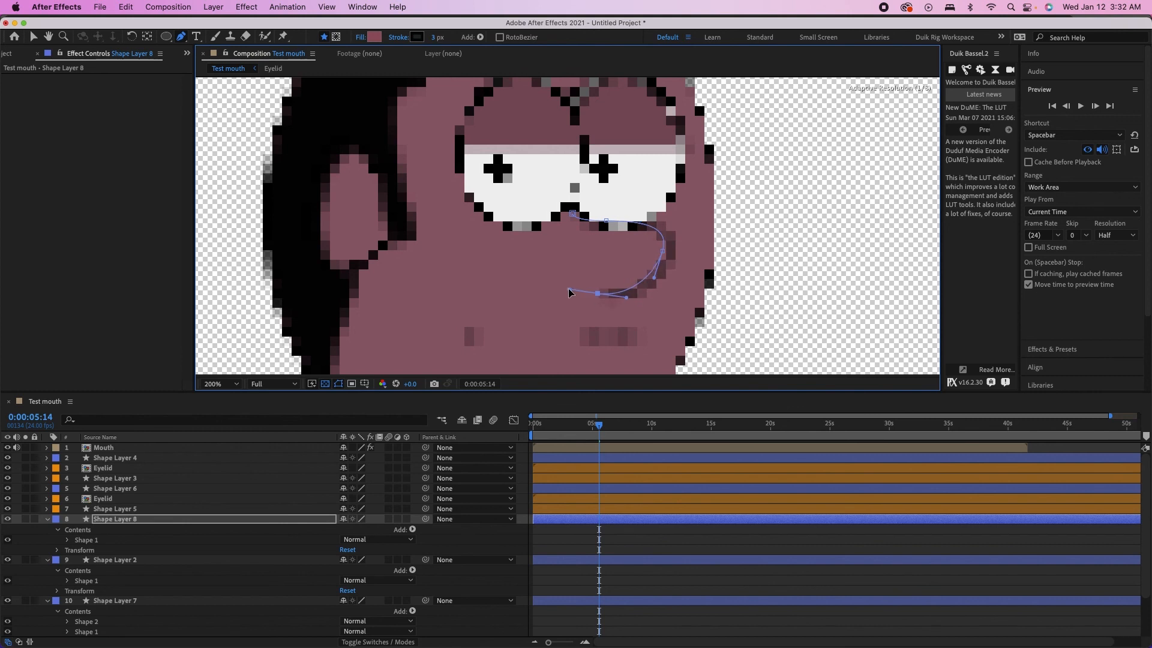
{"action": "left_click", "coordinate": [543, 281]}
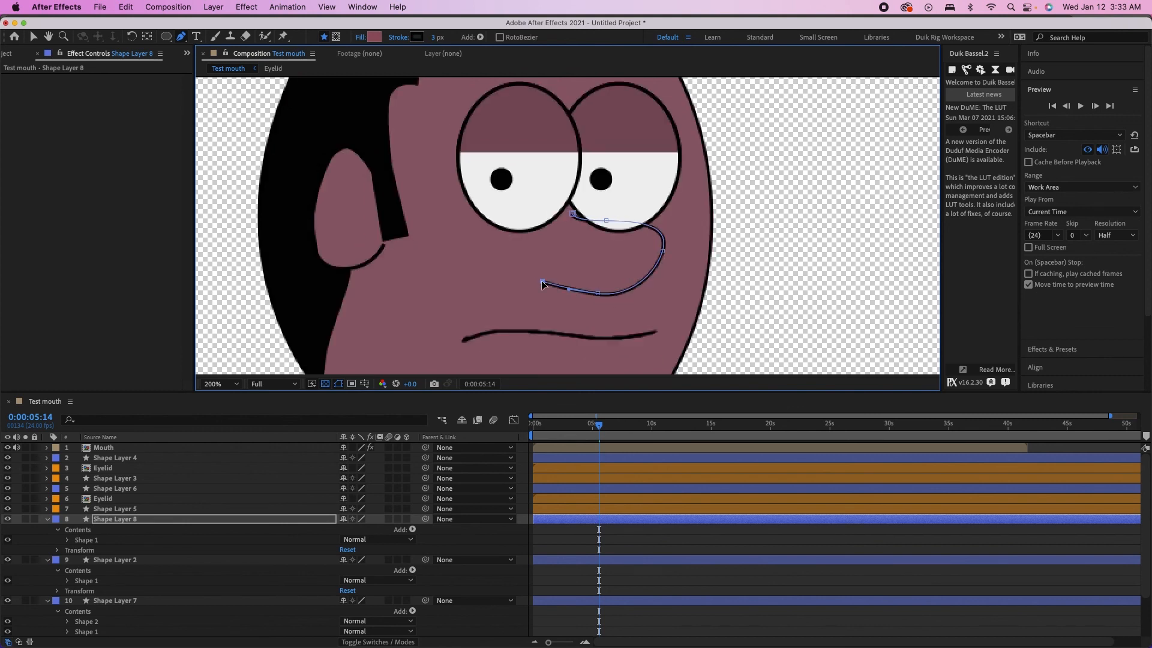
{"action": "key", "text": "v"}
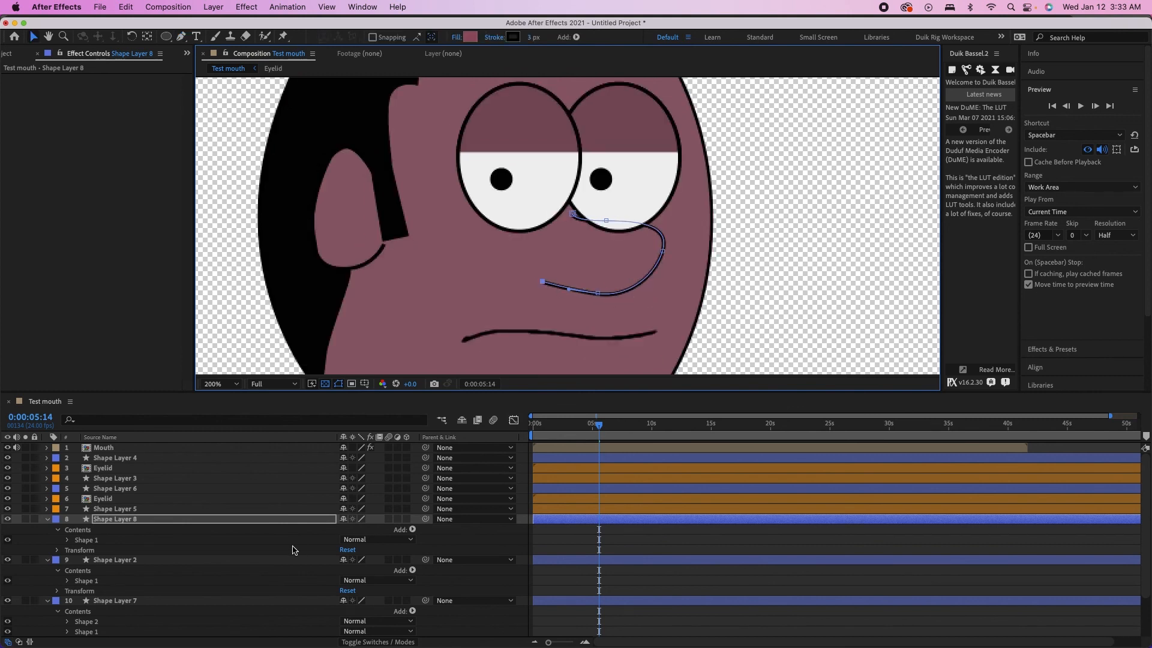
{"action": "key", "text": "super+shift+bracketright"}
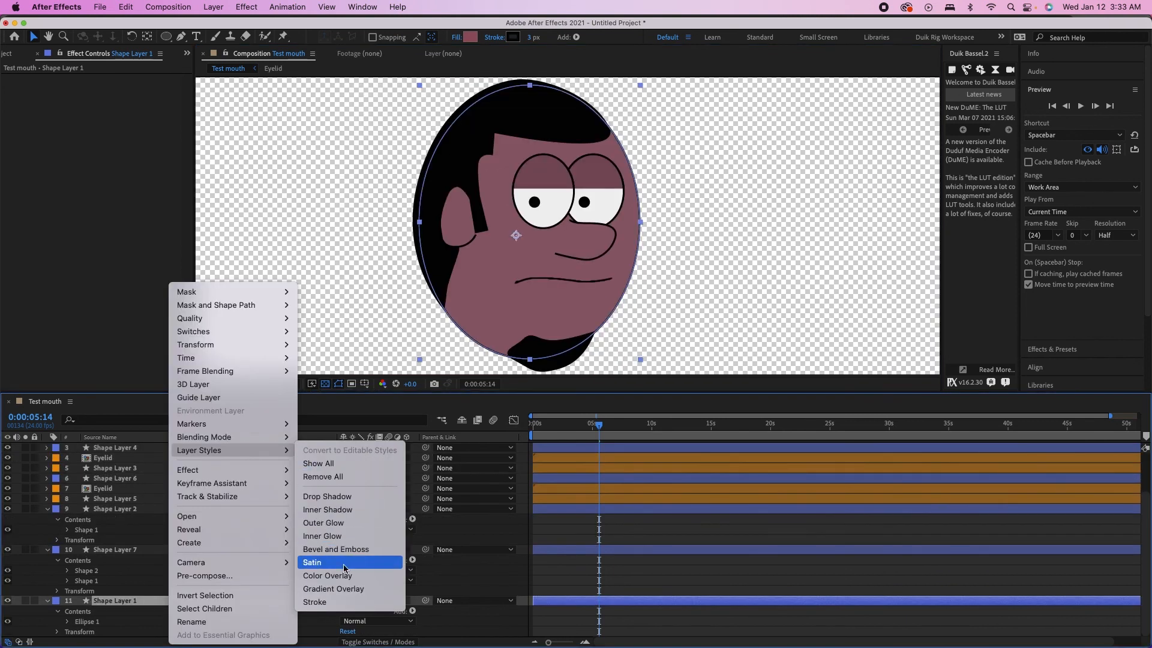
Apply an Inner Shadow layer style to the face's Shape Layer 1
{"action": "left_click", "coordinate": [349, 510]}
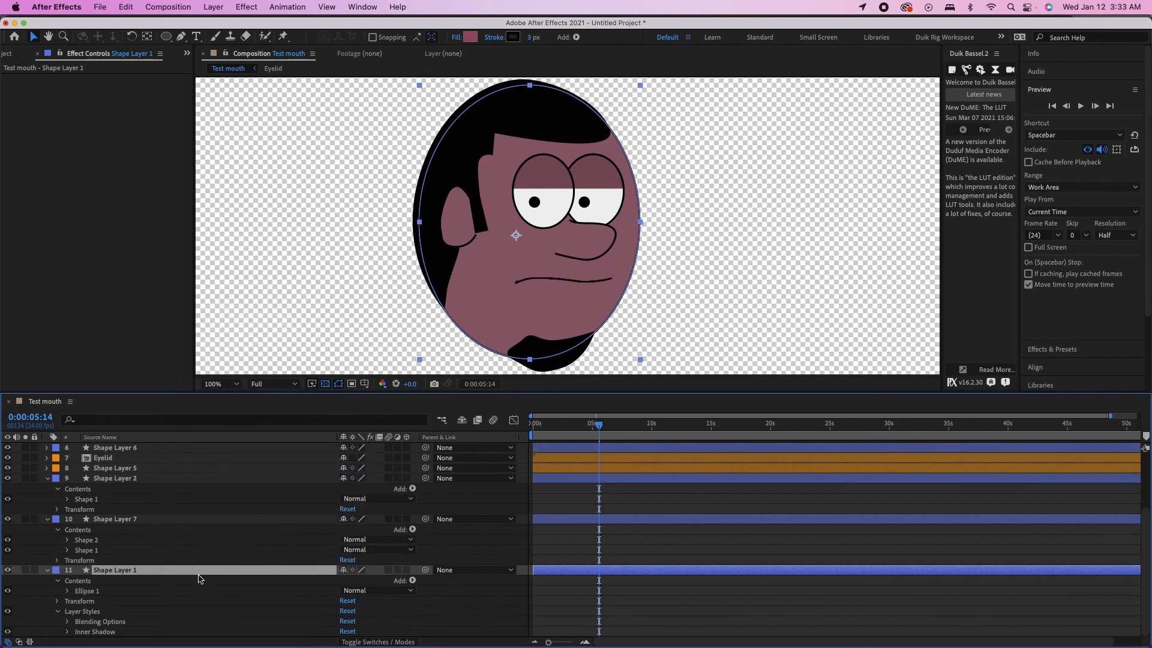
Set the Inner Shadow angle on the face's Shape Layer 1 to 9° and its distance to 15
{"action": "left_click", "coordinate": [68, 629]}
{"action": "scroll", "coordinate": [86, 633], "scroll_direction": "down", "scroll_amount": 3}
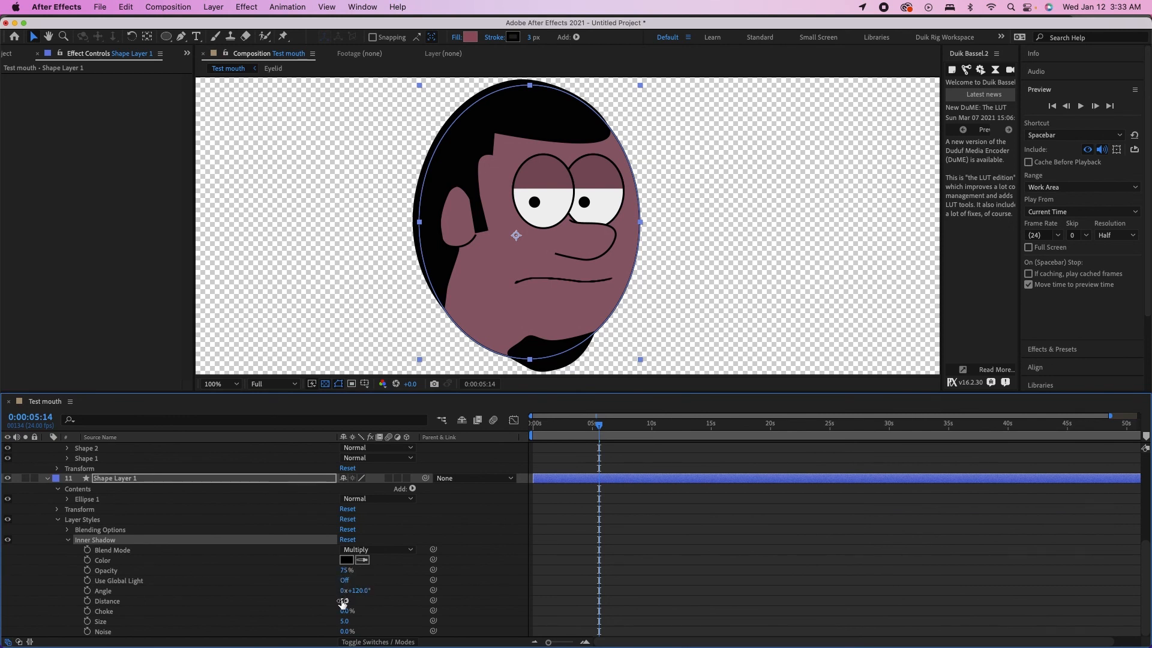
{"action": "left_click_drag", "start_coordinate": [344, 600], "coordinate": [279, 577]}
{"action": "left_click_drag", "start_coordinate": [344, 600], "coordinate": [329, 603]}
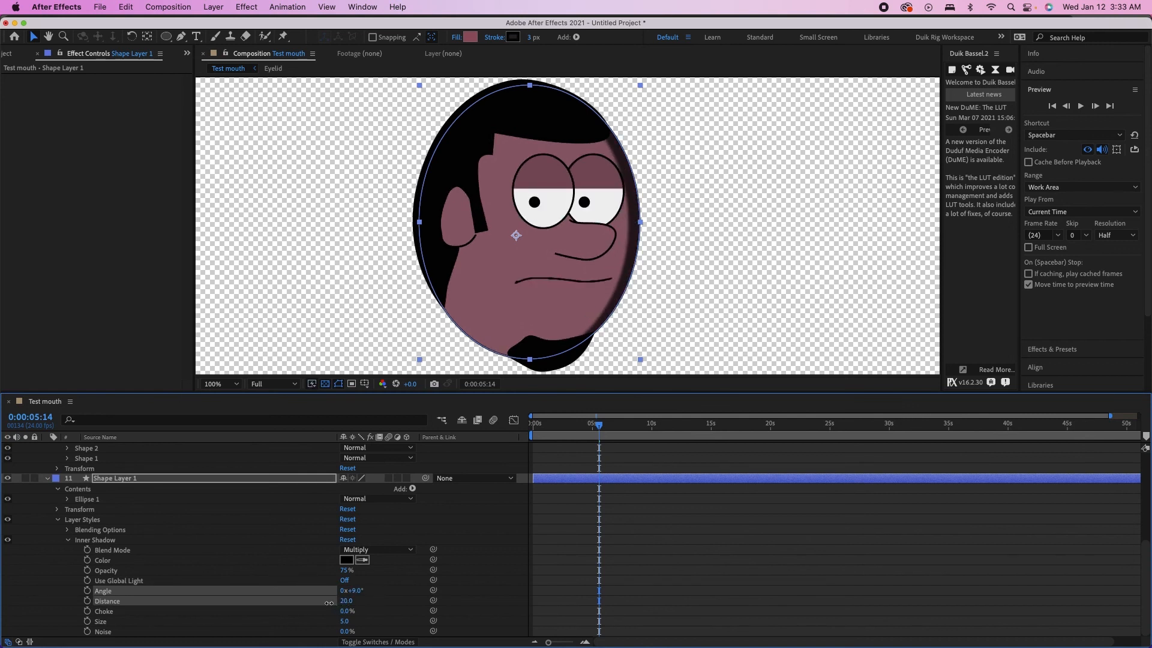
Switch the face's Inner Shadow to Overlay blending, with size 0 and opacity 18%
{"action": "left_click", "coordinate": [375, 550]}
{"action": "left_click", "coordinate": [390, 438]}
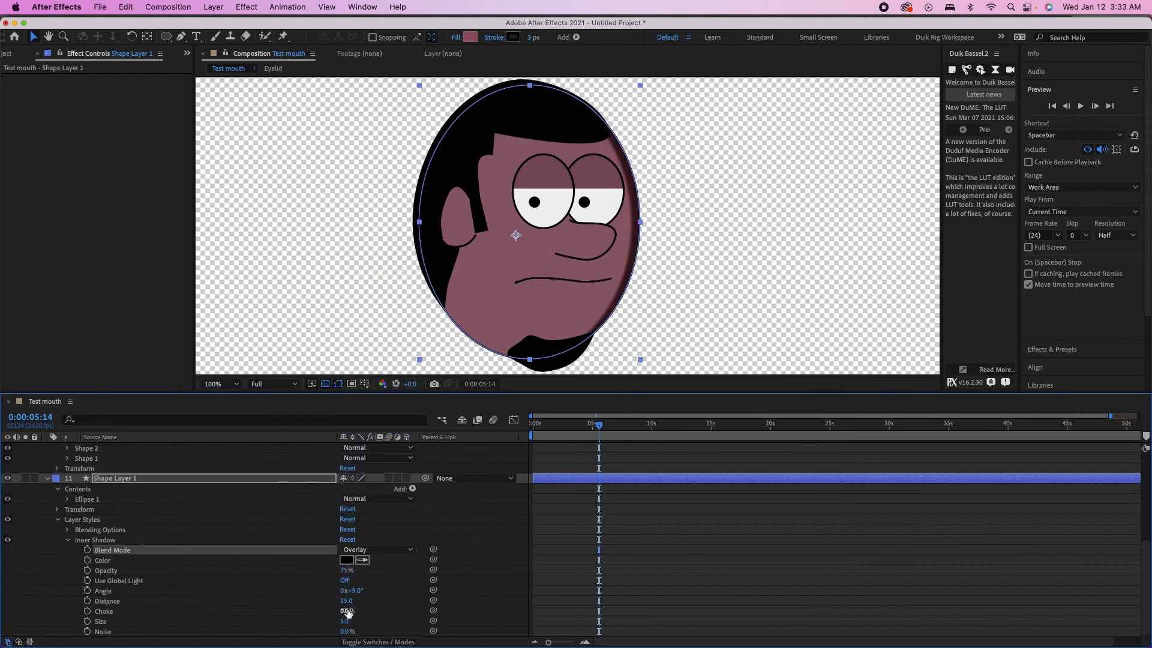
{"action": "left_click_drag", "start_coordinate": [345, 621], "coordinate": [297, 616]}
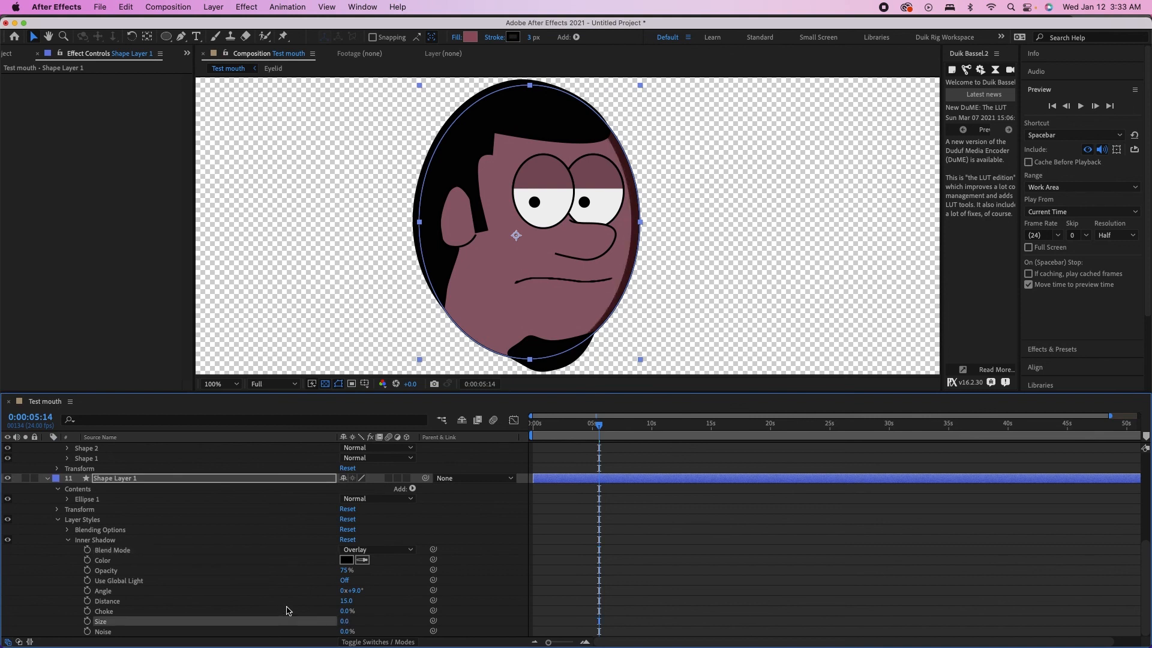
{"action": "left_click_drag", "start_coordinate": [346, 569], "coordinate": [305, 567]}
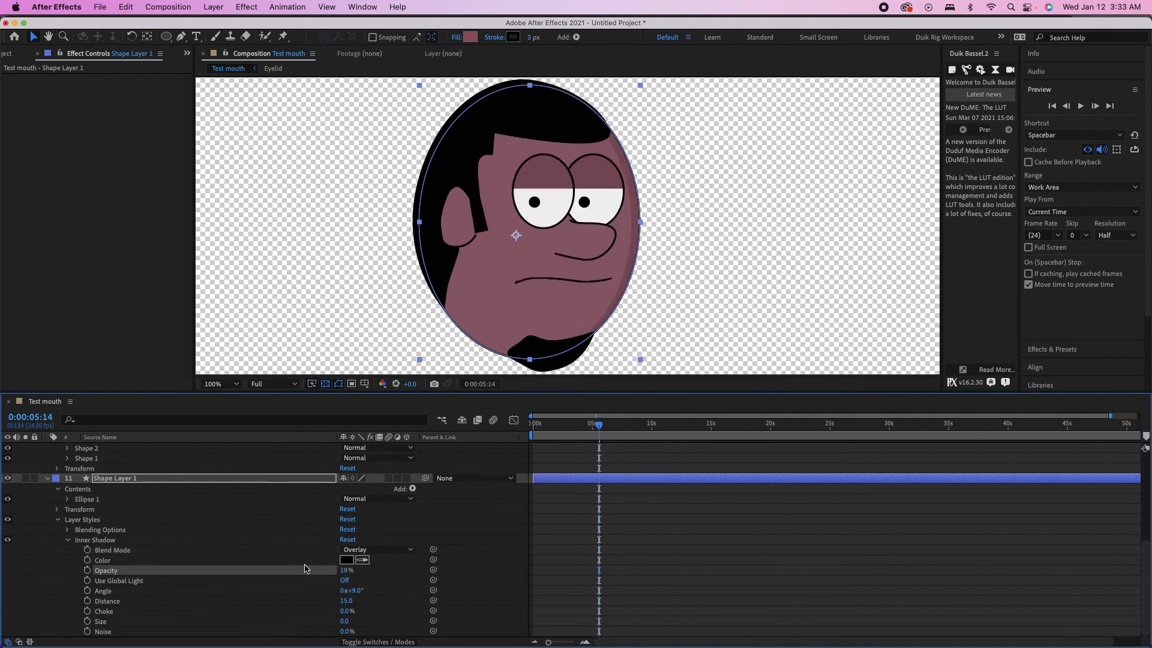
Change the face's Inner Shadow colour to white and collapse Shape Layer 1
{"action": "left_click", "coordinate": [346, 559]}
{"action": "left_click_drag", "start_coordinate": [825, 214], "coordinate": [739, 180]}
{"action": "left_click", "coordinate": [1000, 183]}
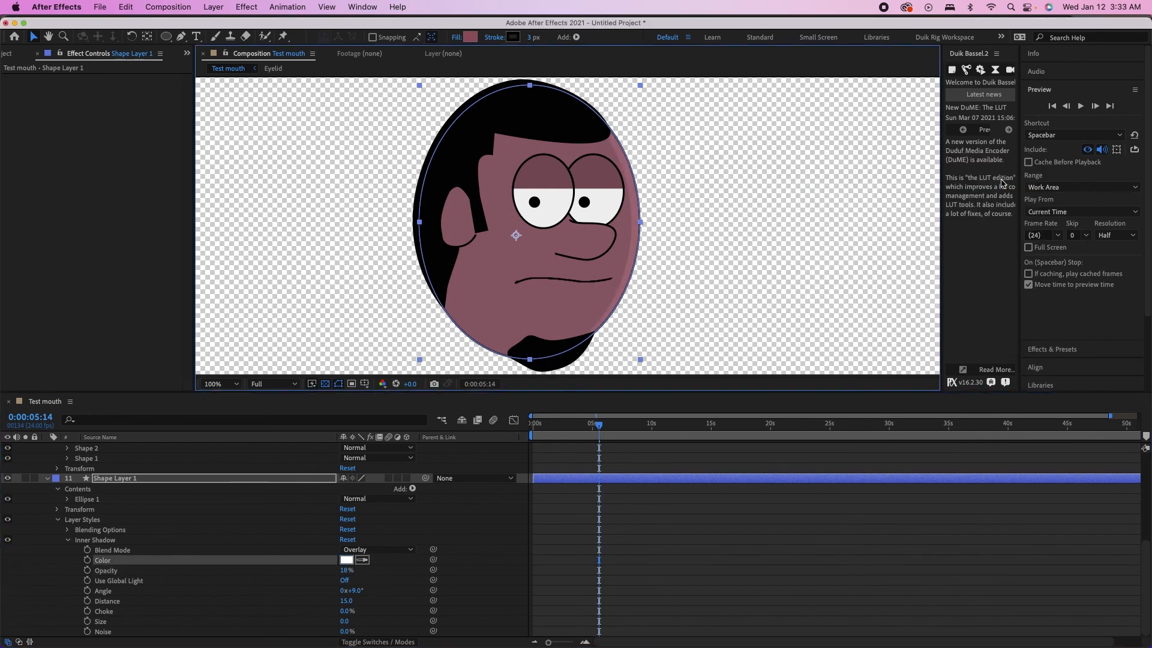
{"action": "left_click", "coordinate": [48, 480]}
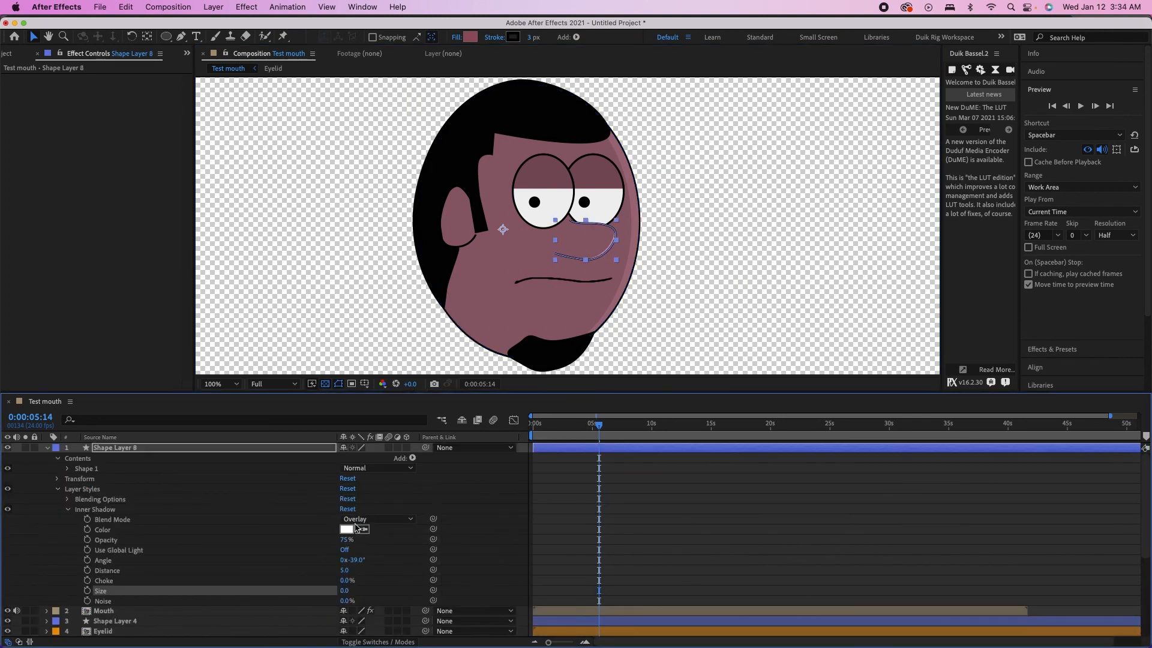
Set the Inner Shadow opacity on the nose's Shape Layer 8 to 39%, then deselect the layer
{"action": "left_click", "coordinate": [343, 538]}
{"action": "type", "text": "39"}
{"action": "key", "text": "Return"}
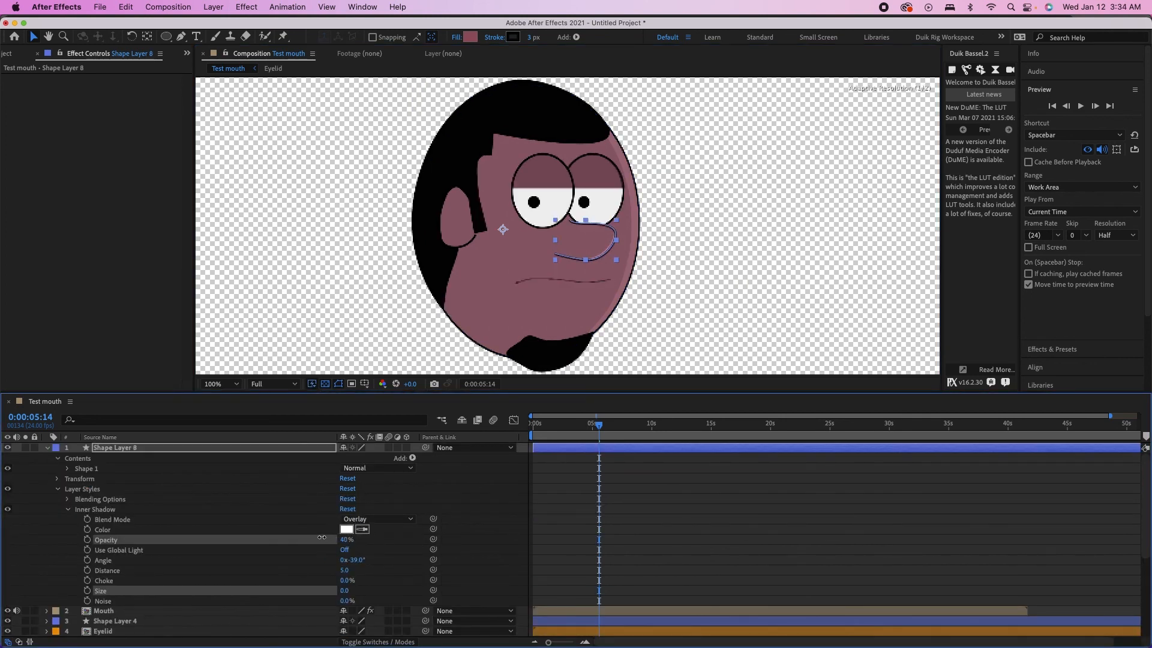
{"action": "left_click", "coordinate": [689, 522]}
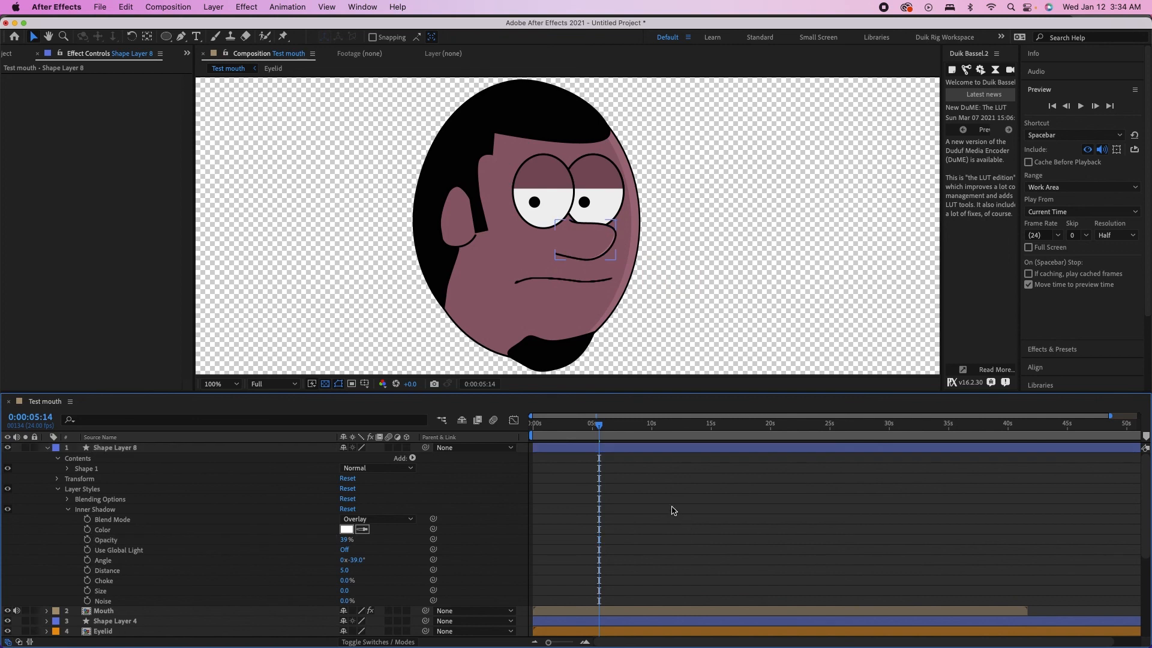
Play the Test mouth composition from its first frame to check the lip-sync and shading
{"action": "left_click", "coordinate": [550, 423]}
{"action": "left_click", "coordinate": [534, 423]}
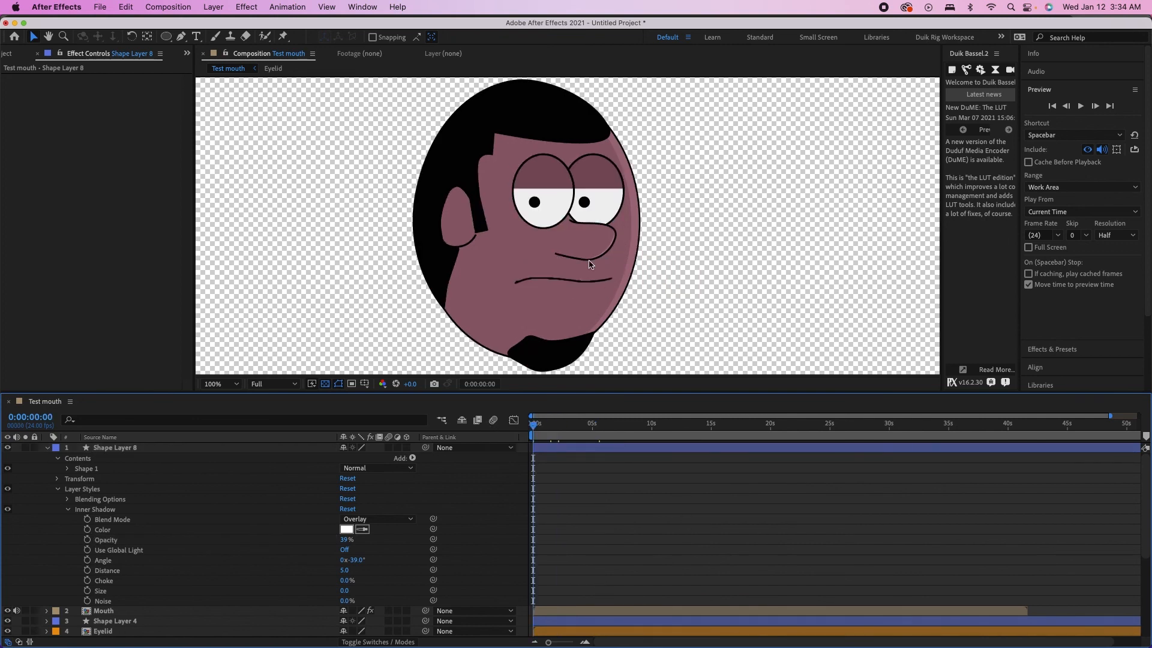
{"action": "key", "text": "space"}
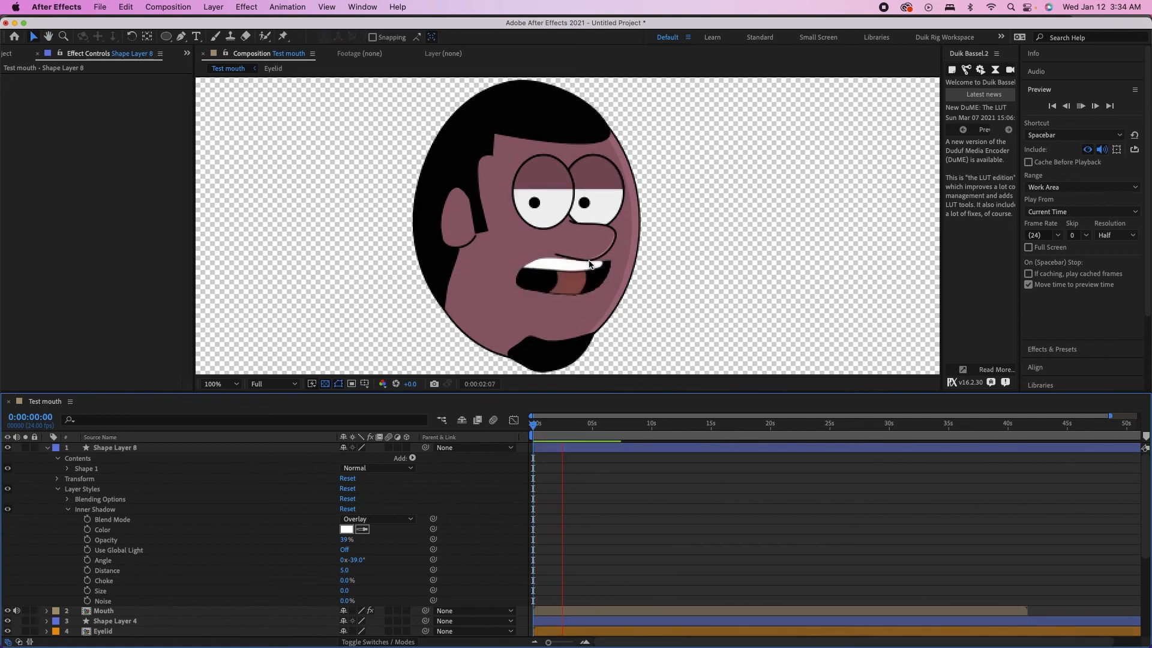
{"action": "key", "text": "space"}
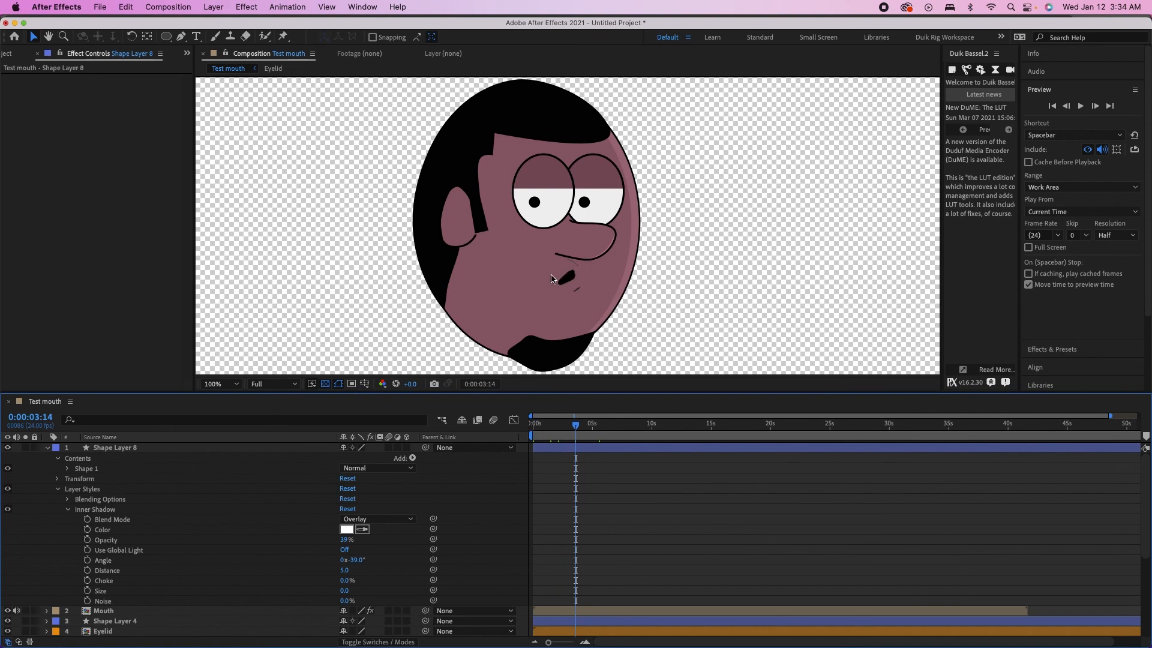
Move the Mouth layer slightly down, away from the nose, and scale it to 90%
{"action": "left_click", "coordinate": [47, 447]}
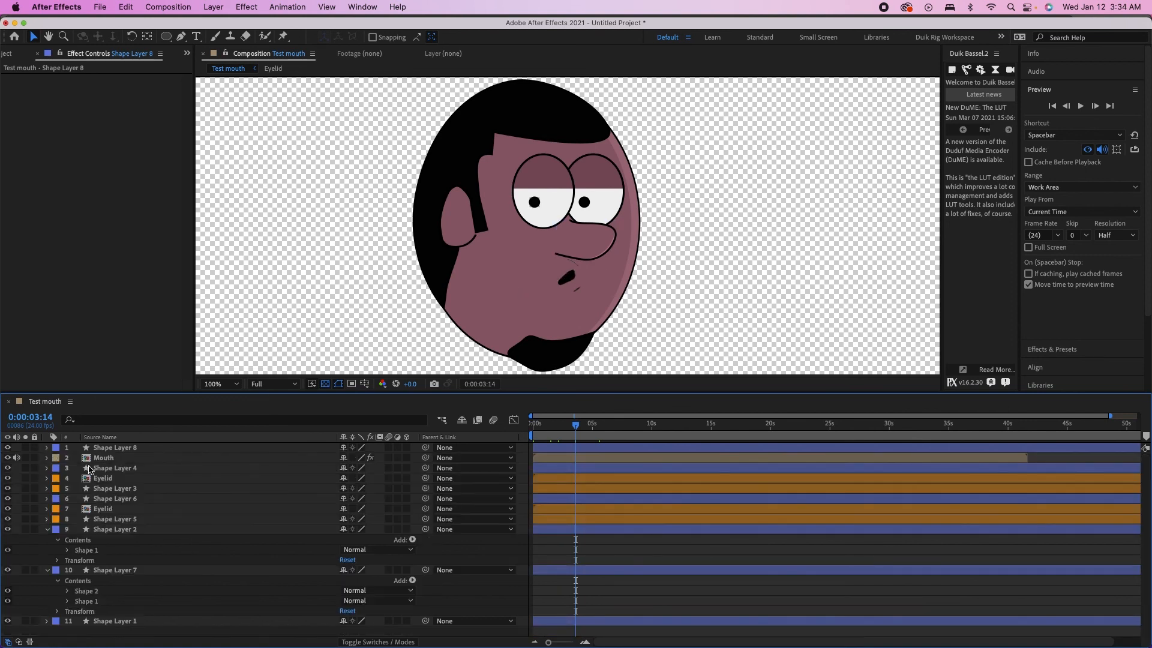
{"action": "left_click", "coordinate": [564, 278]}
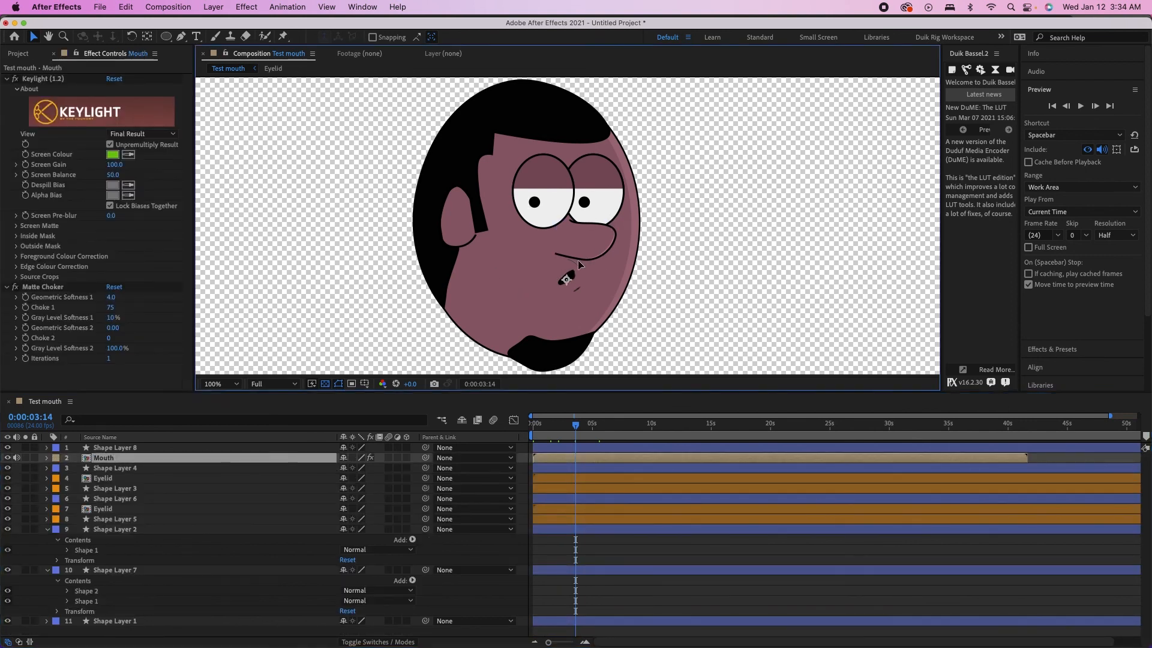
{"action": "left_click_drag", "start_coordinate": [578, 260], "coordinate": [579, 273]}
{"action": "key", "text": "s"}
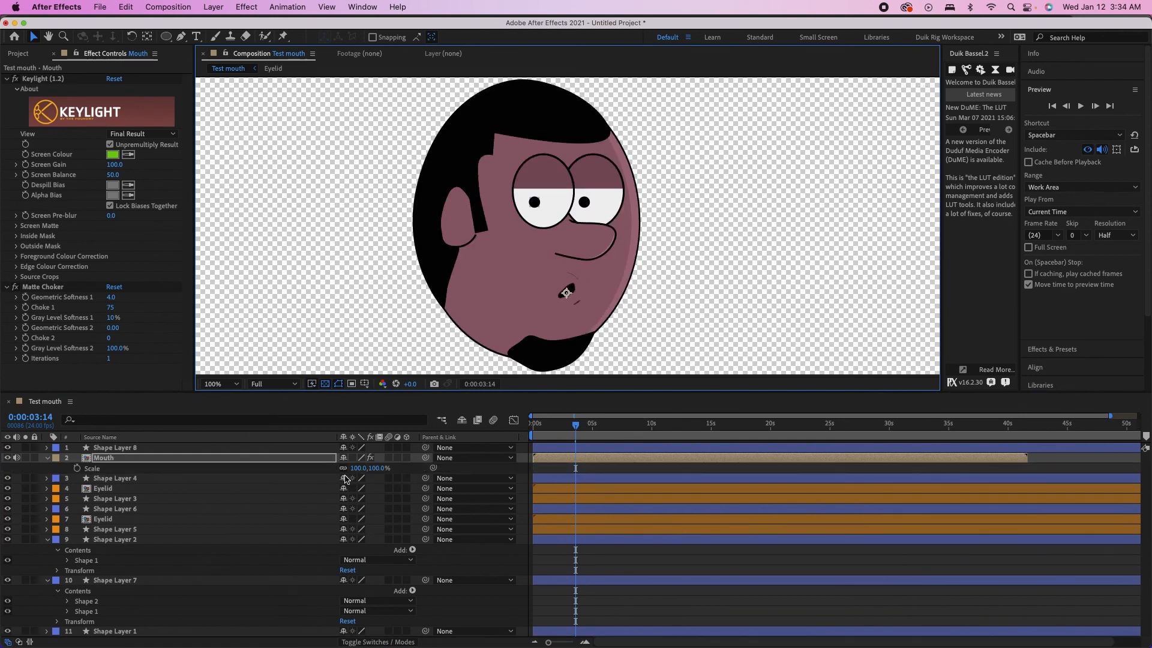
{"action": "left_click", "coordinate": [358, 468]}
{"action": "type", "text": "90"}
{"action": "key", "text": "Return"}
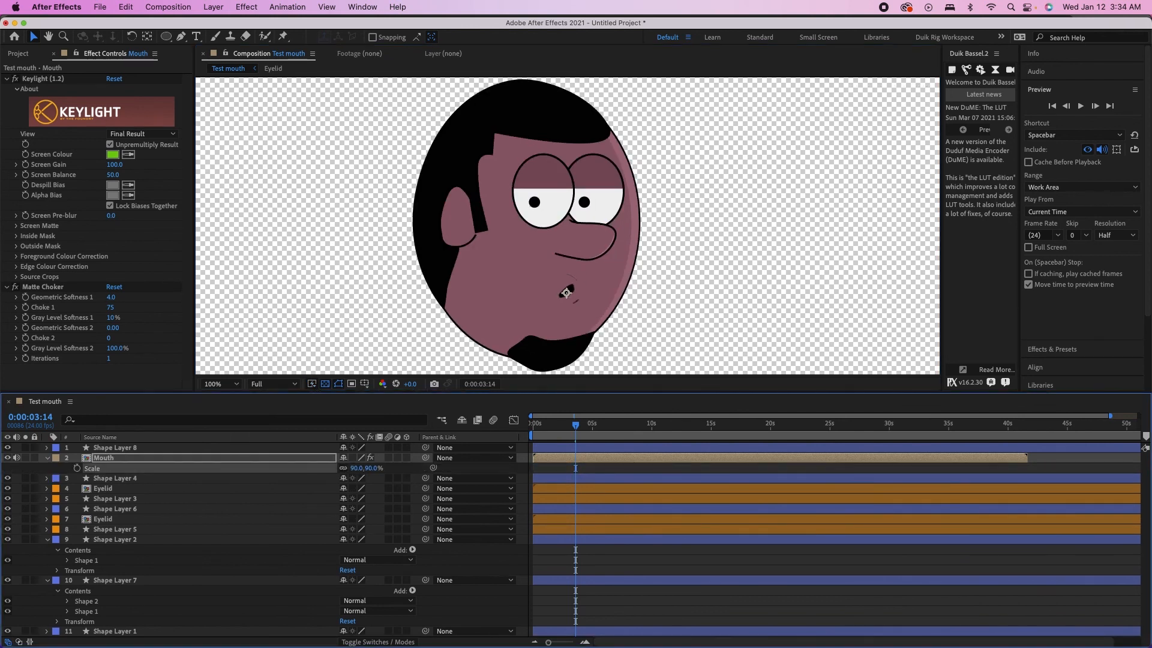
Set the preview resolution to Full and replay the lip-sync from the first frame with the whole composition in view
{"action": "key", "text": "space"}
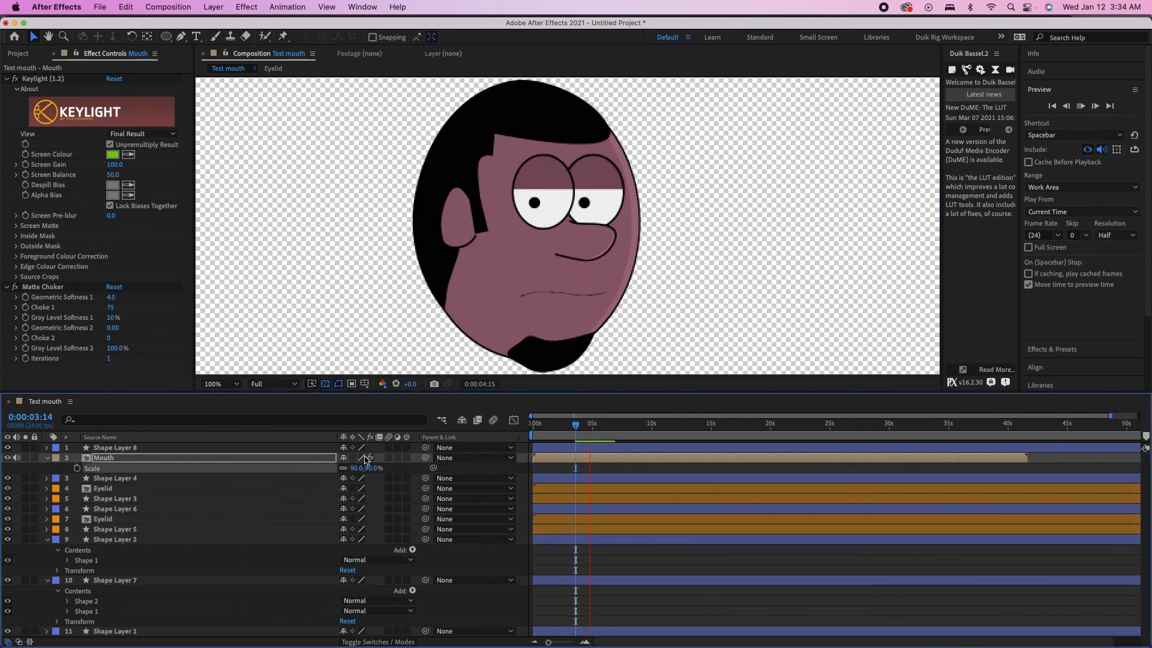
{"action": "key", "text": "space"}
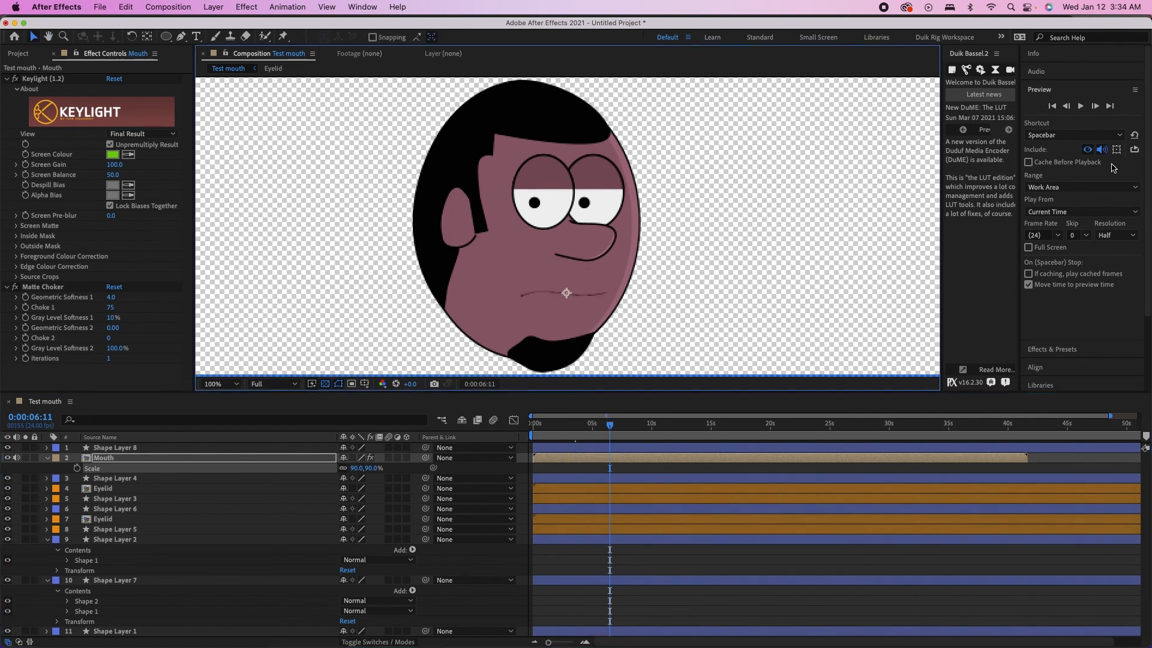
{"action": "left_click", "coordinate": [1112, 237]}
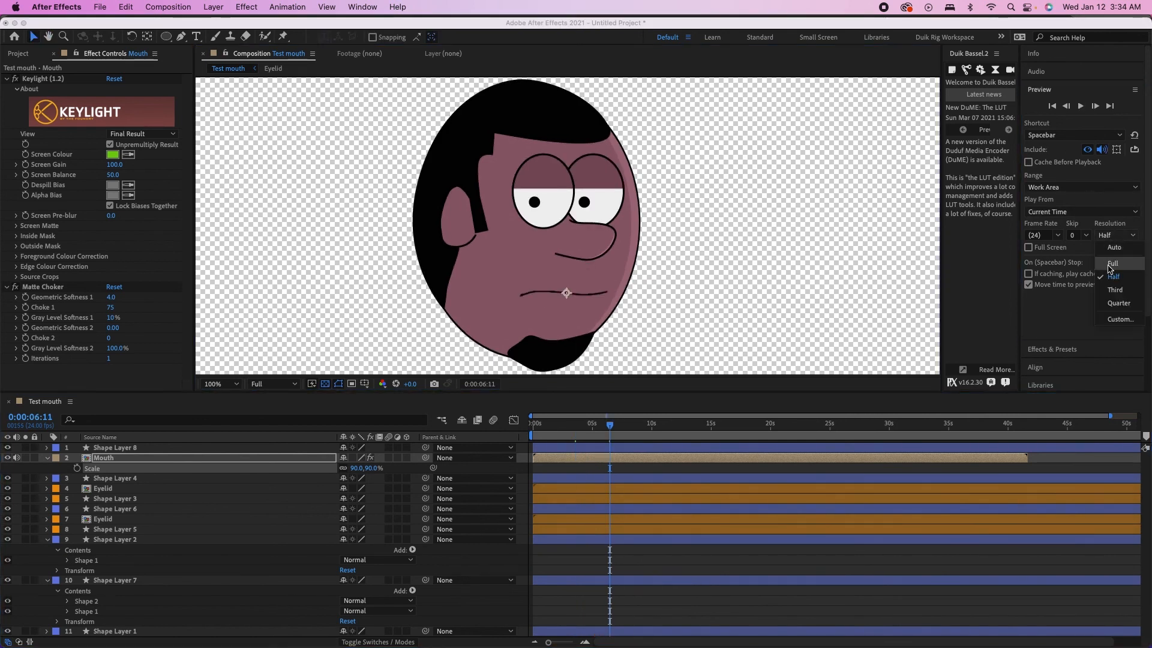
{"action": "left_click", "coordinate": [1110, 265]}
{"action": "left_click_drag", "start_coordinate": [578, 425], "coordinate": [465, 424]}
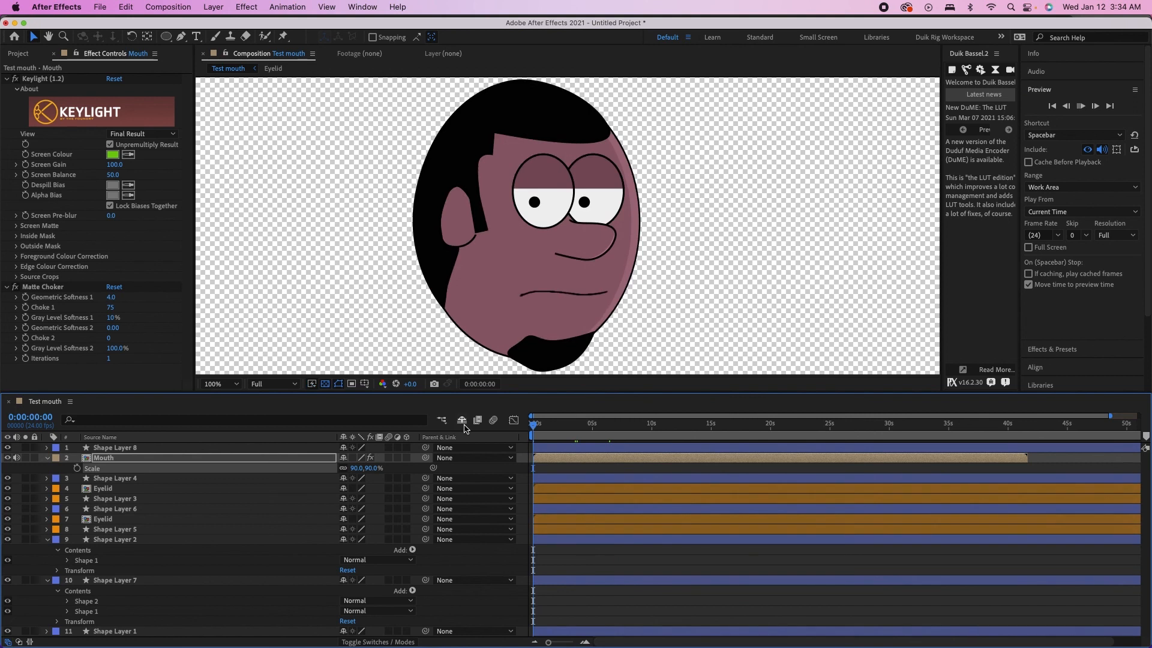
{"action": "key", "text": "space"}
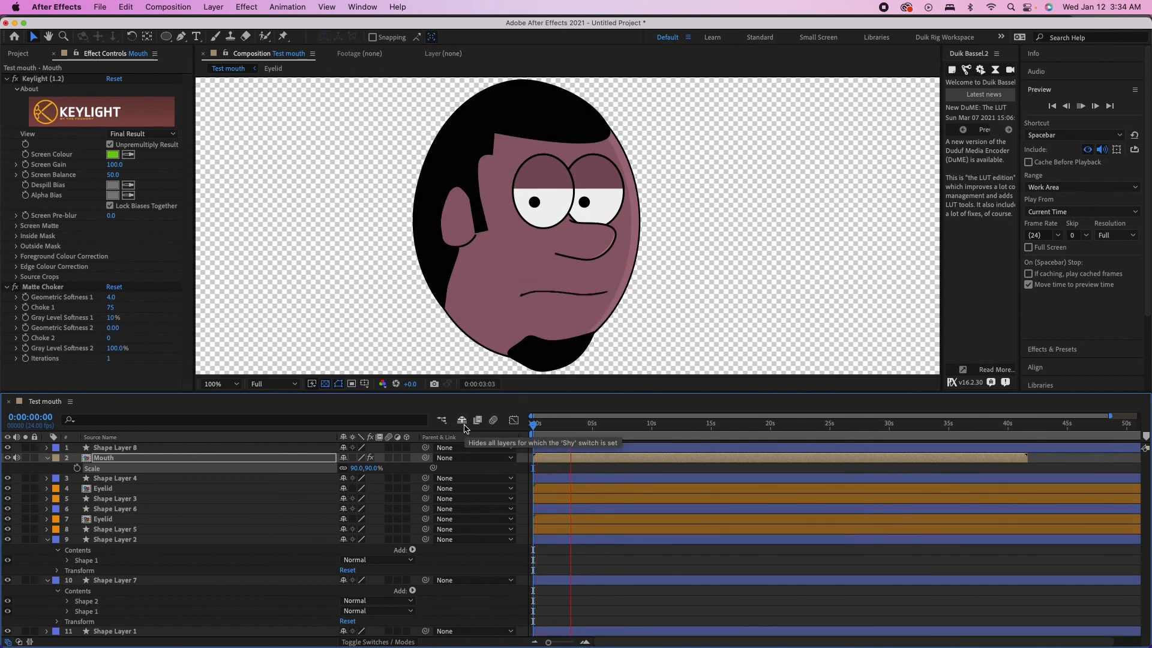
{"action": "key", "text": "comma"}
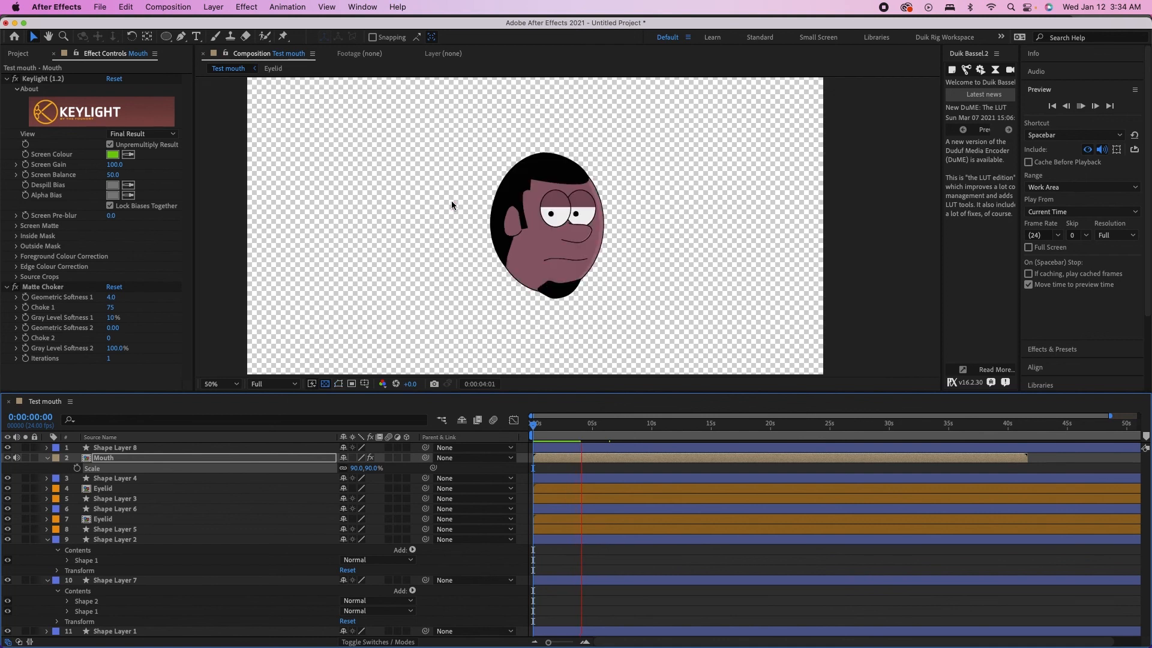